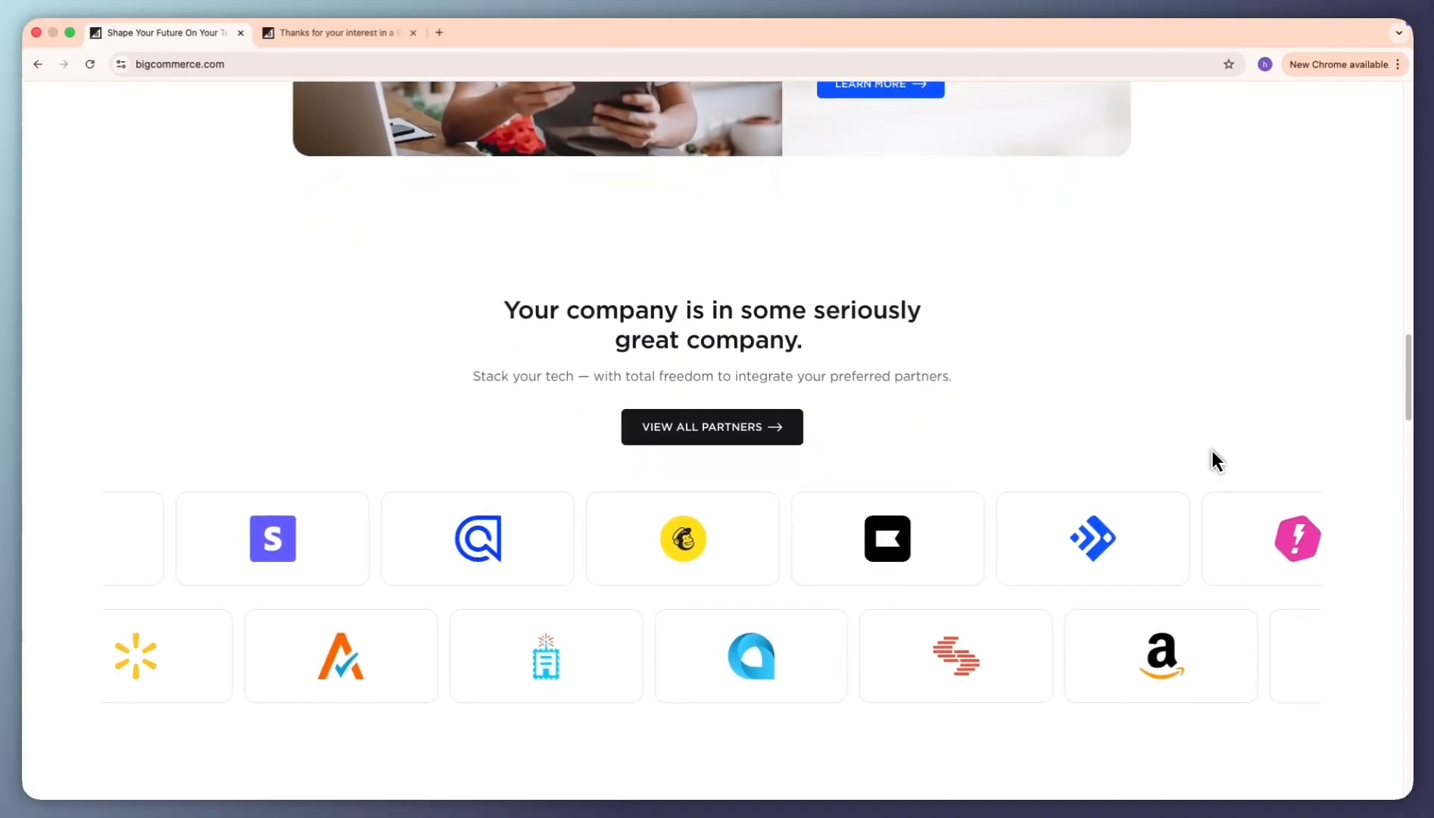
Step: Look through the BigCommerce homepage's small business section and its partner integrations
scroll(1211, 451, "down", 2)
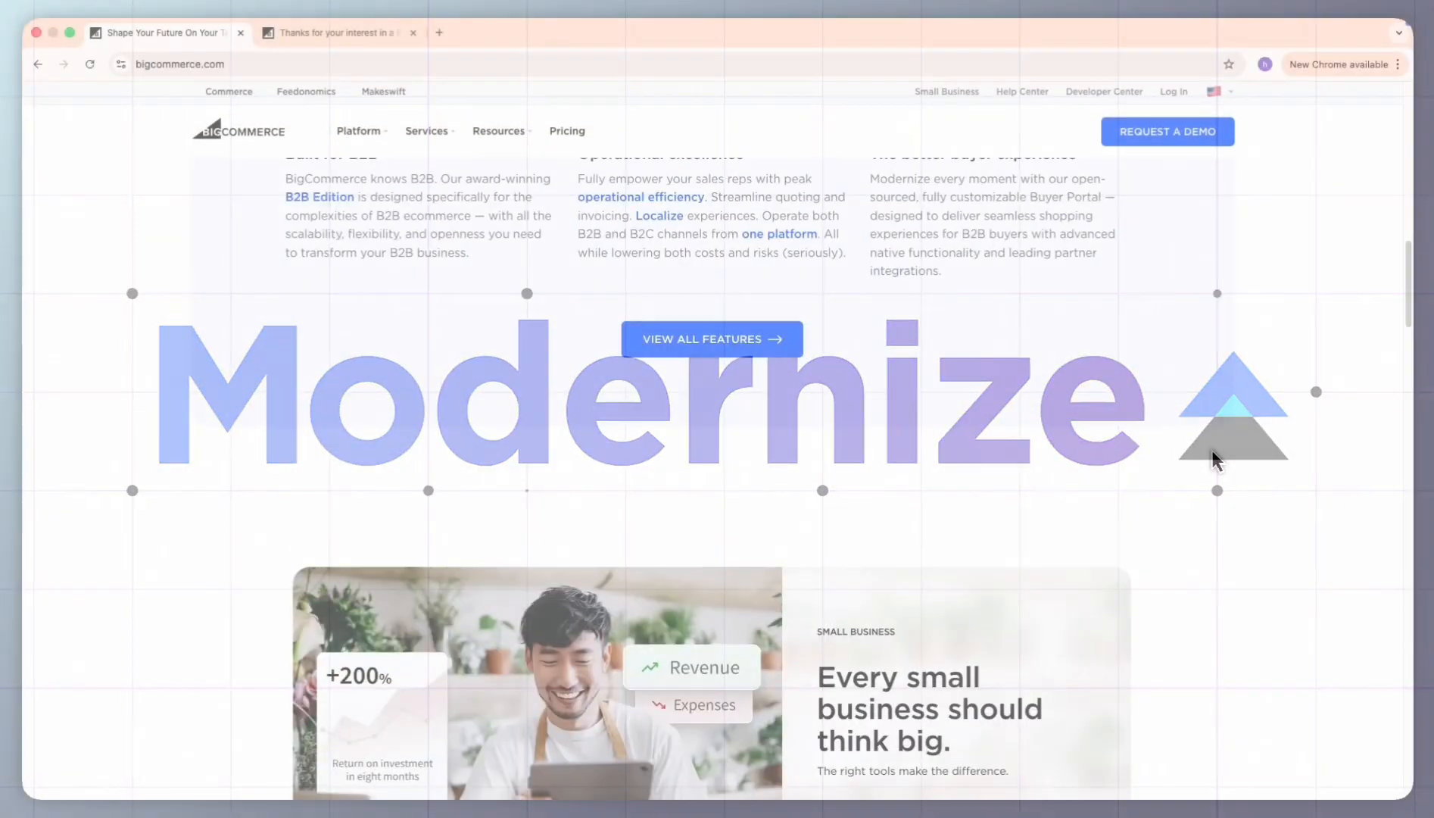
scroll(1215, 454, "down", 8)
scroll(1211, 452, "down", 3)
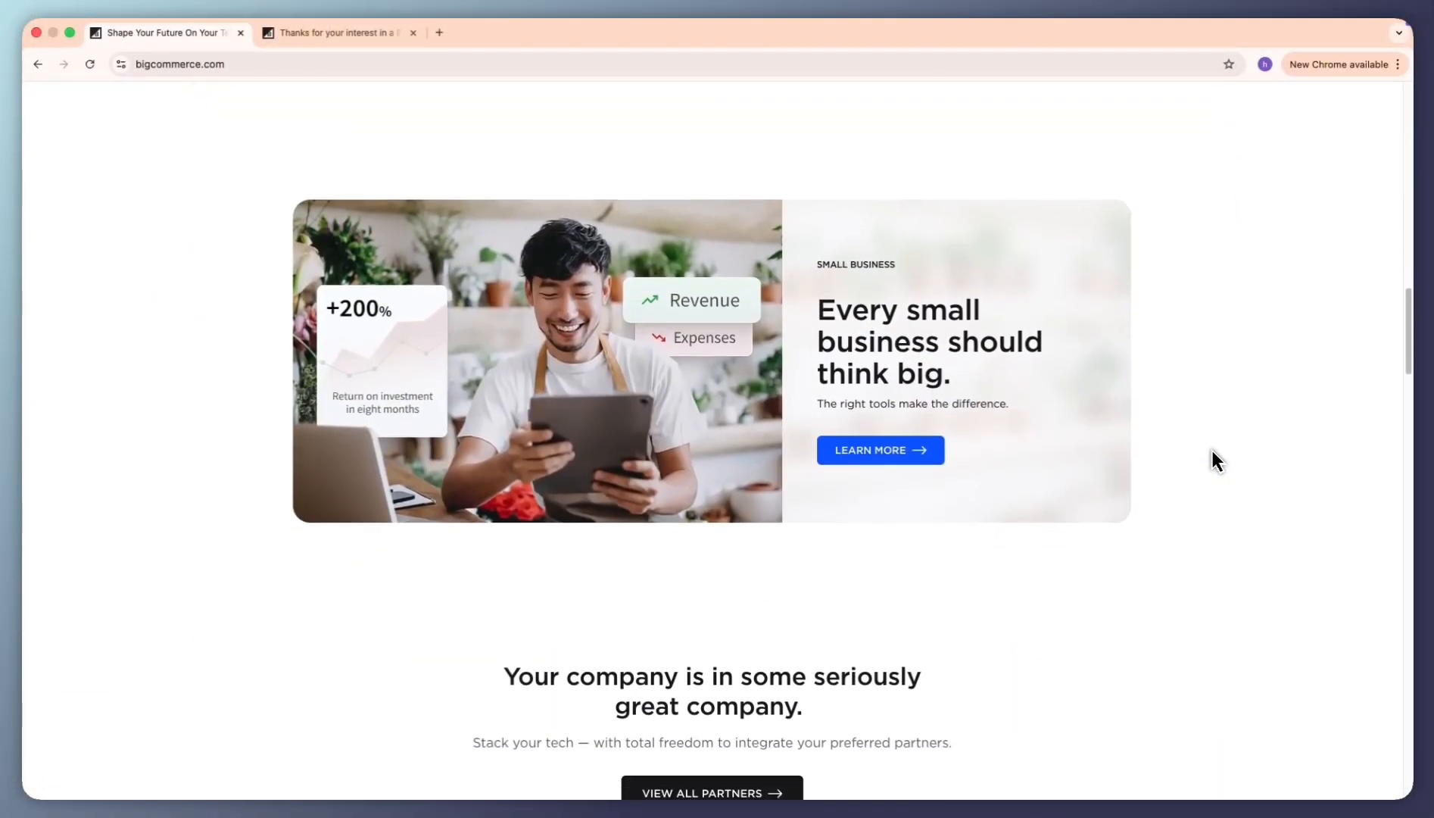
scroll(1212, 458, "down", 1)
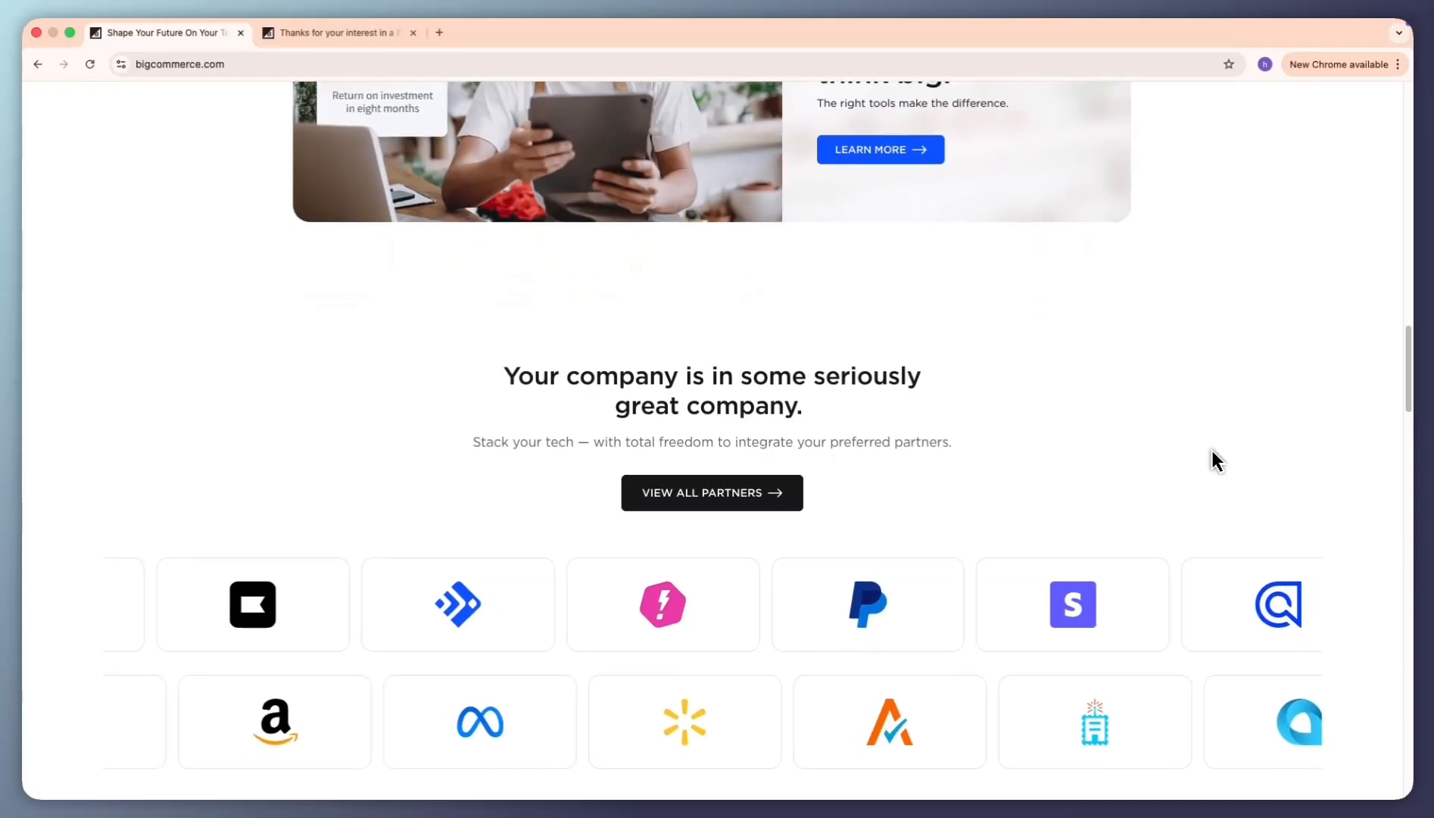
scroll(1213, 458, "down", 2)
scroll(1216, 460, "down", 2)
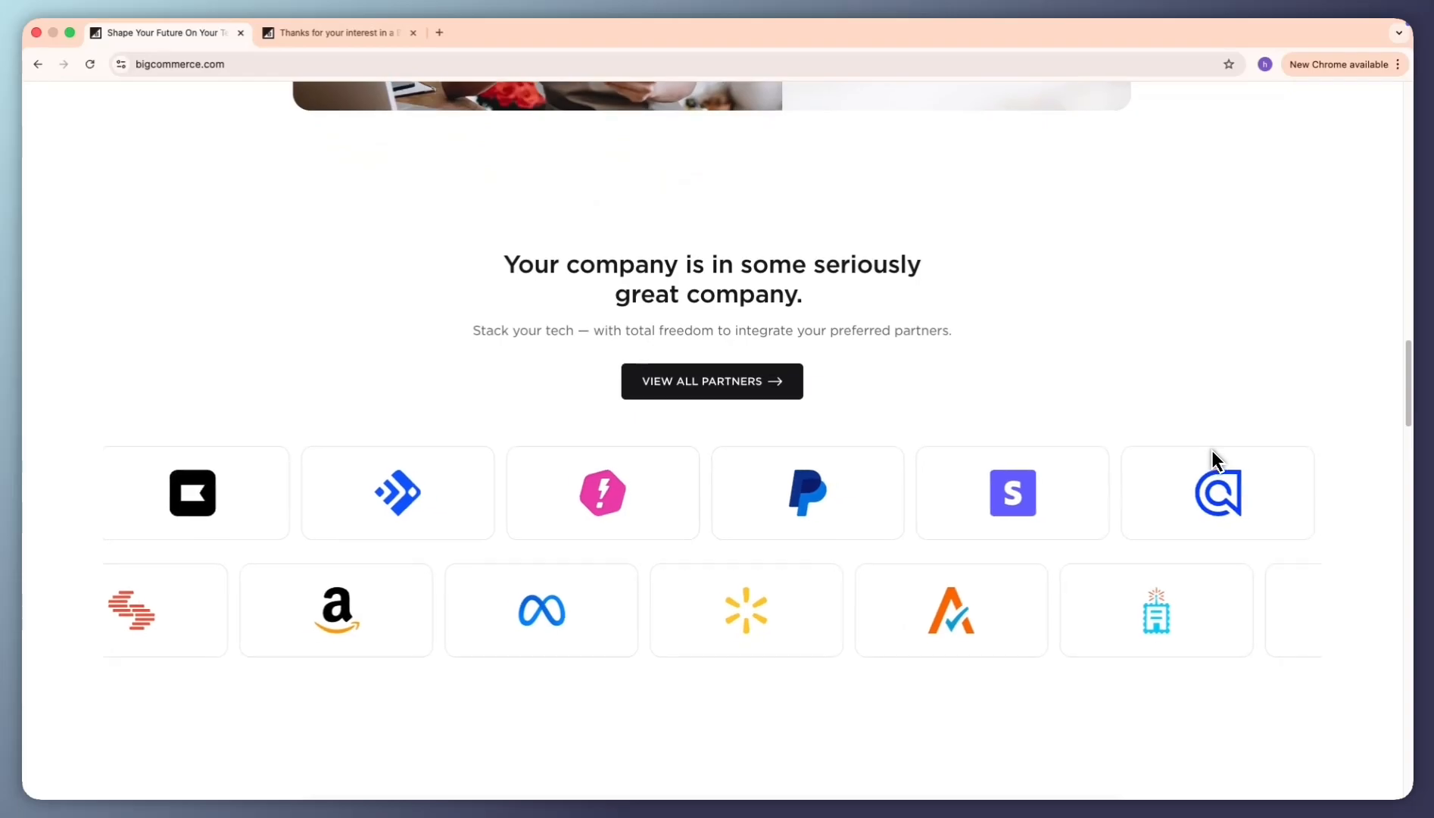
scroll(1211, 460, "down", 4)
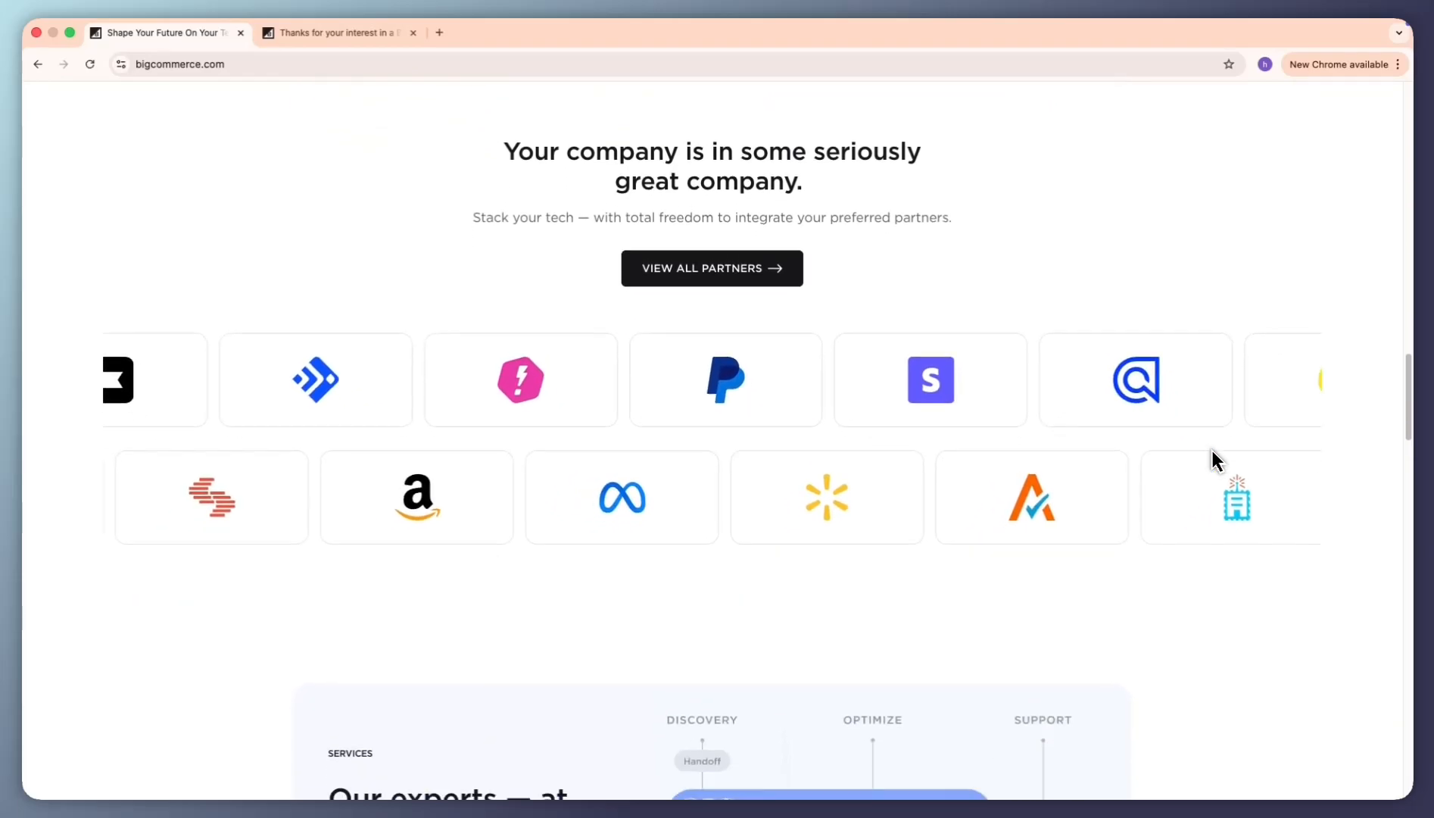
scroll(1214, 459, "down", 1)
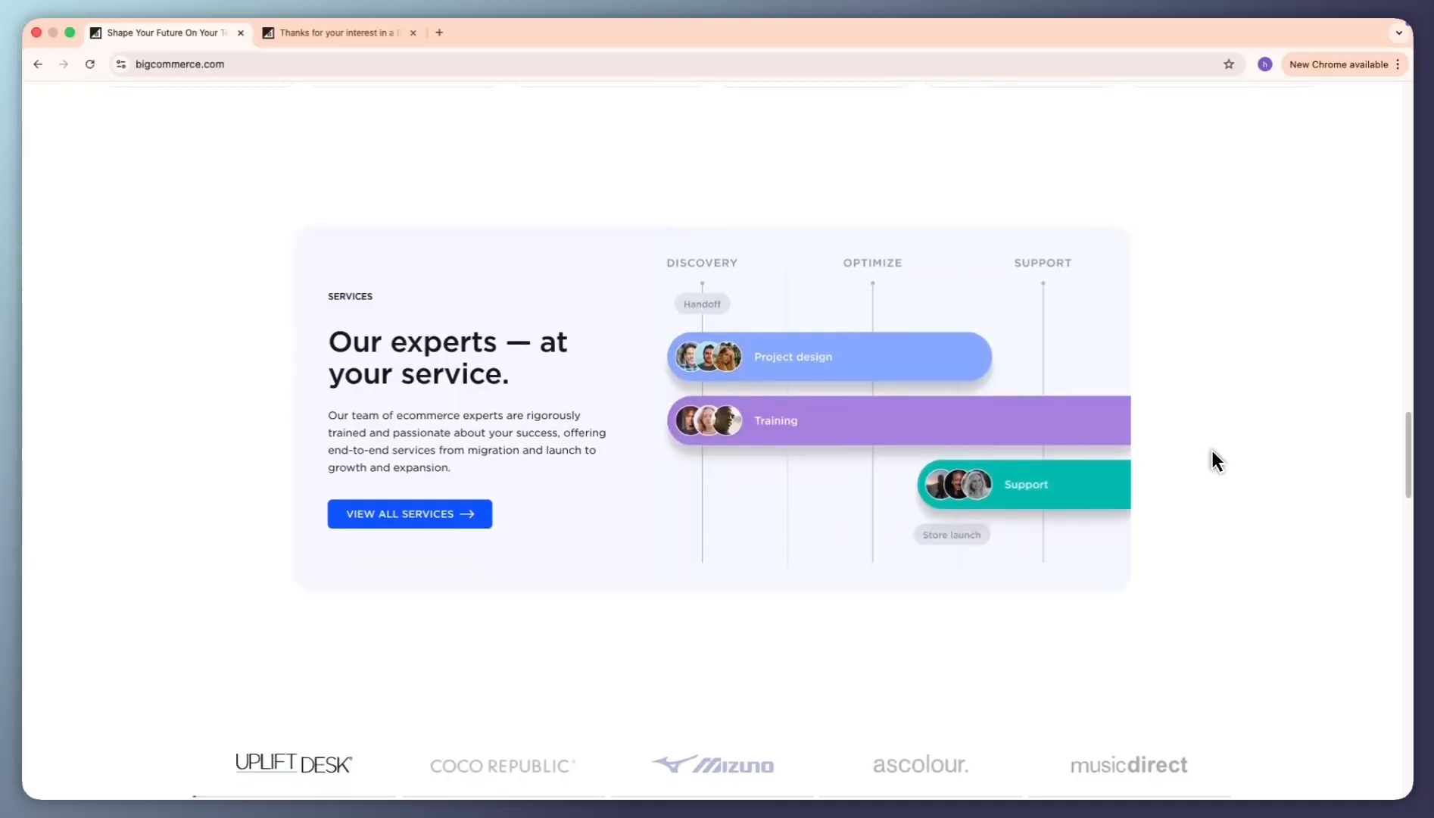
Step: Examine the homepage's expert services, customer success stories, partner products, community resources and footer links
scroll(1212, 447, "down", 2)
scroll(1212, 459, "down", 6)
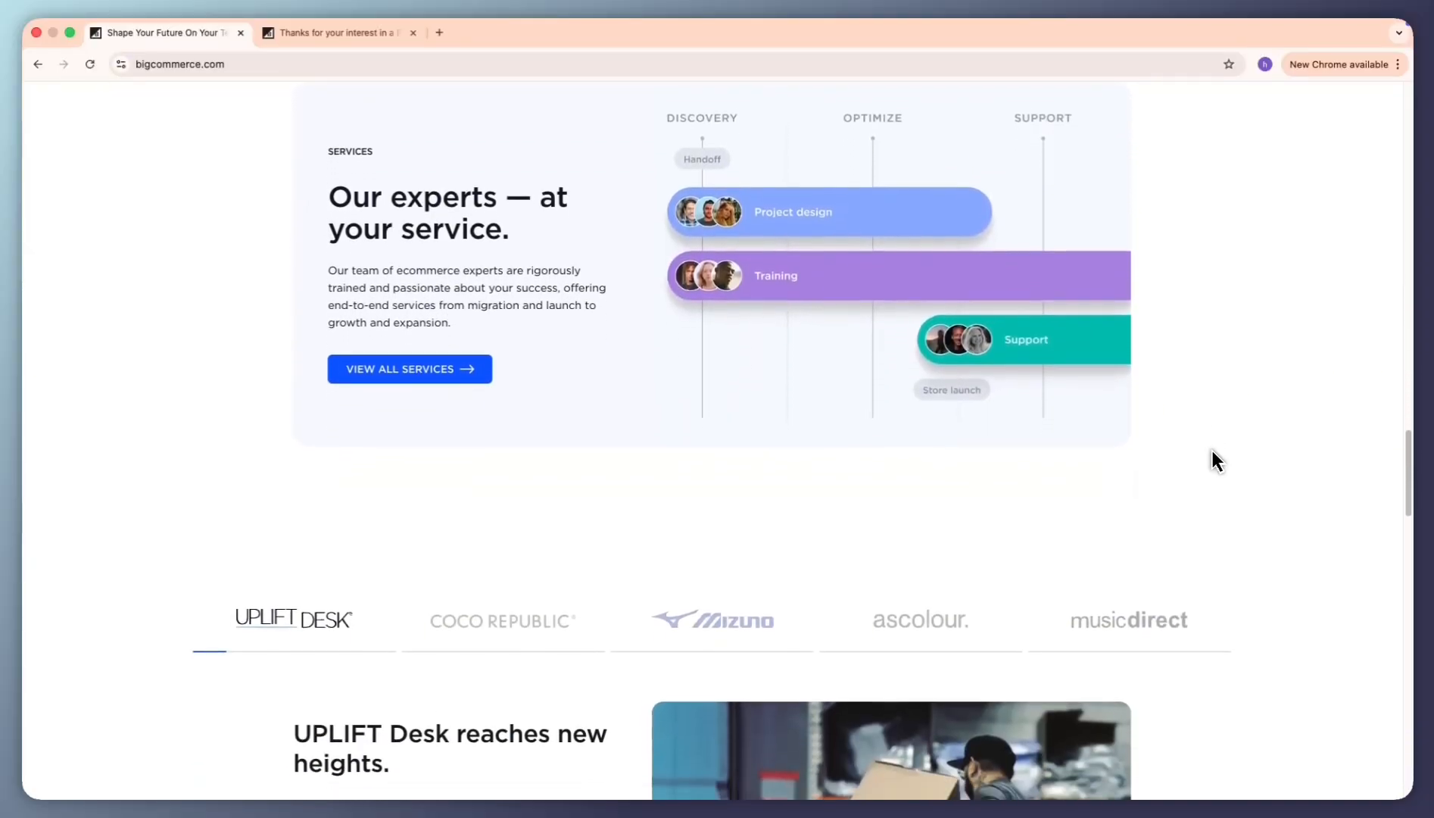
scroll(1213, 460, "down", 10)
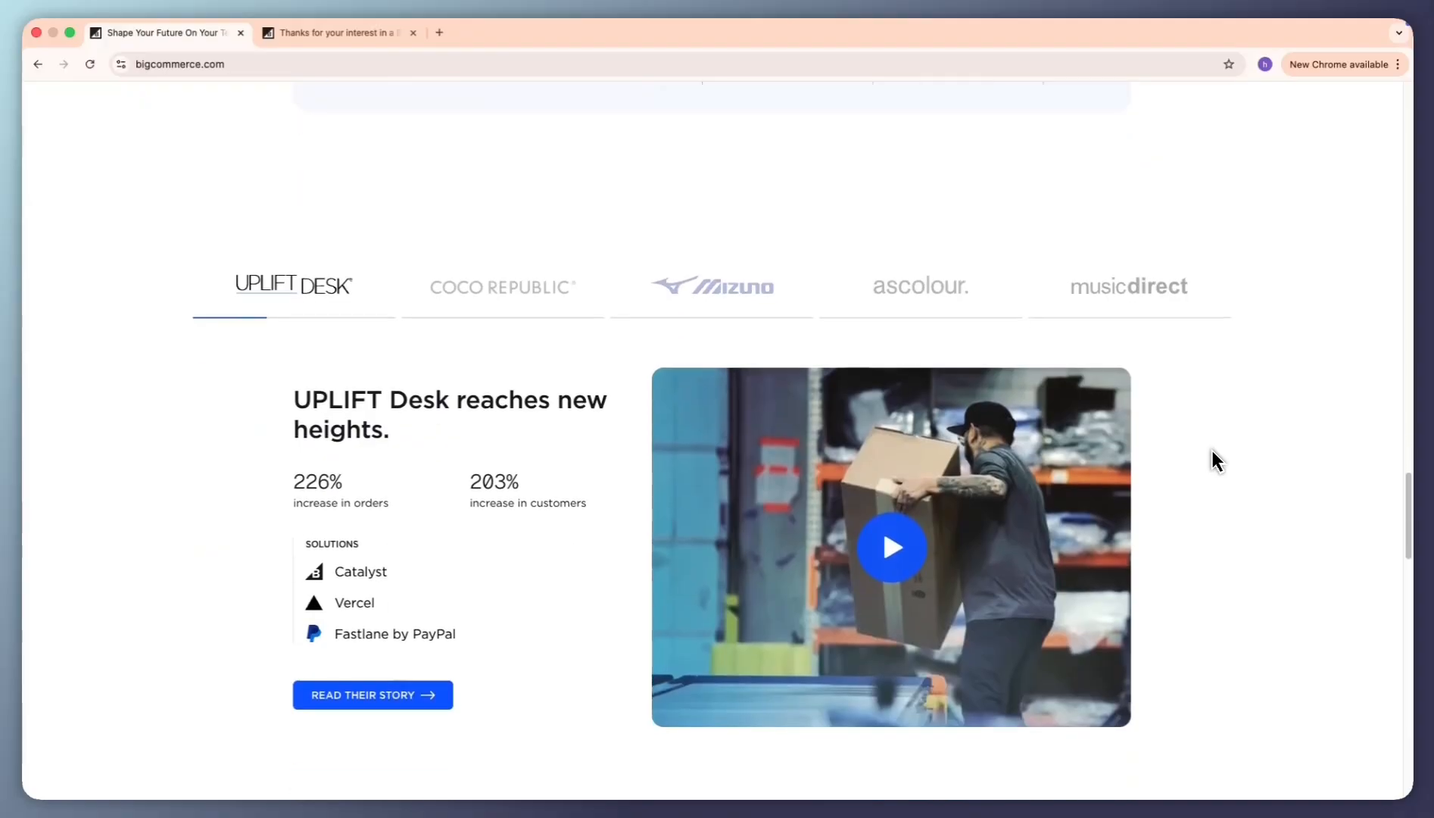
scroll(1213, 453, "down", 6)
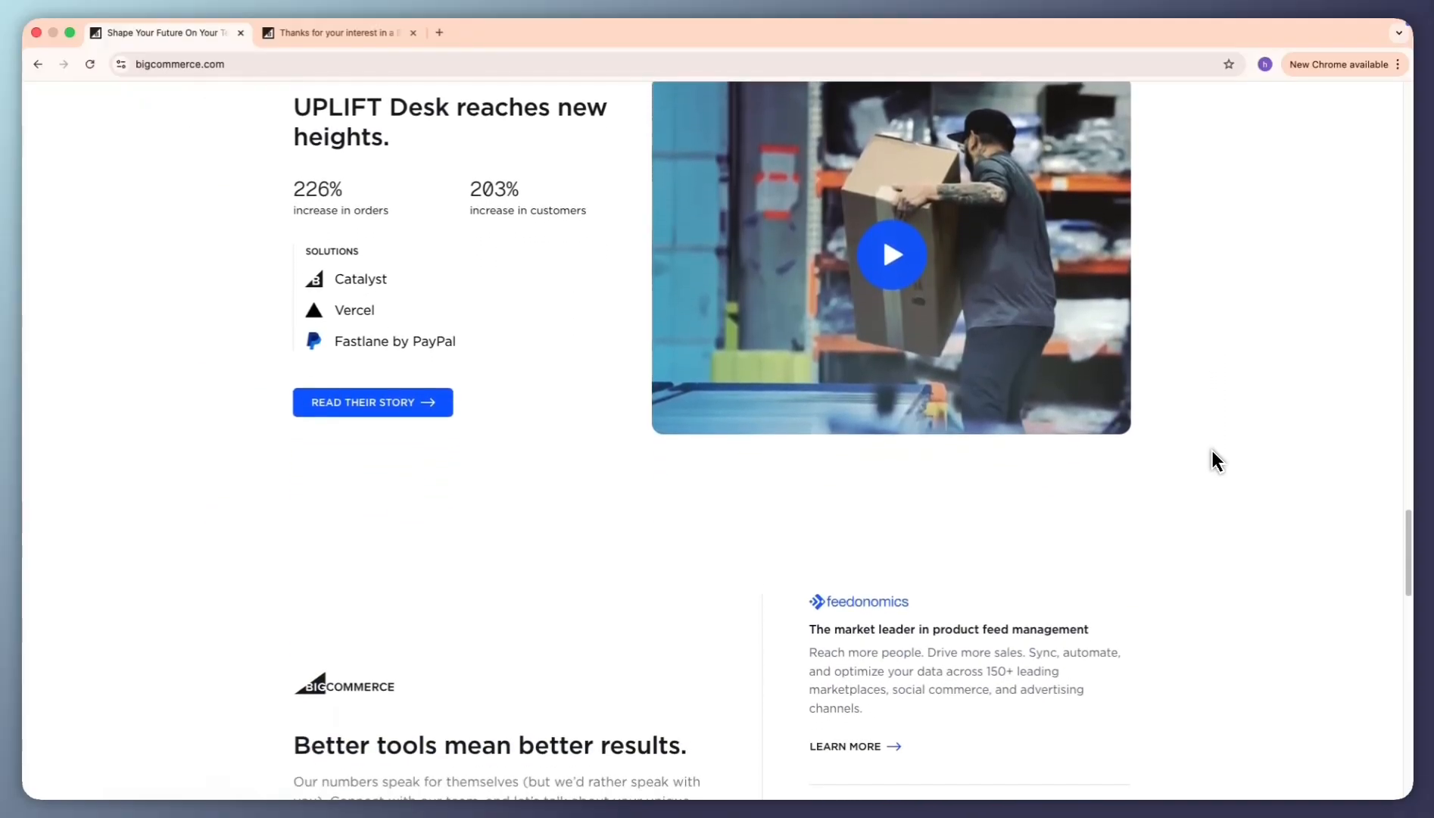
scroll(1211, 460, "down", 6)
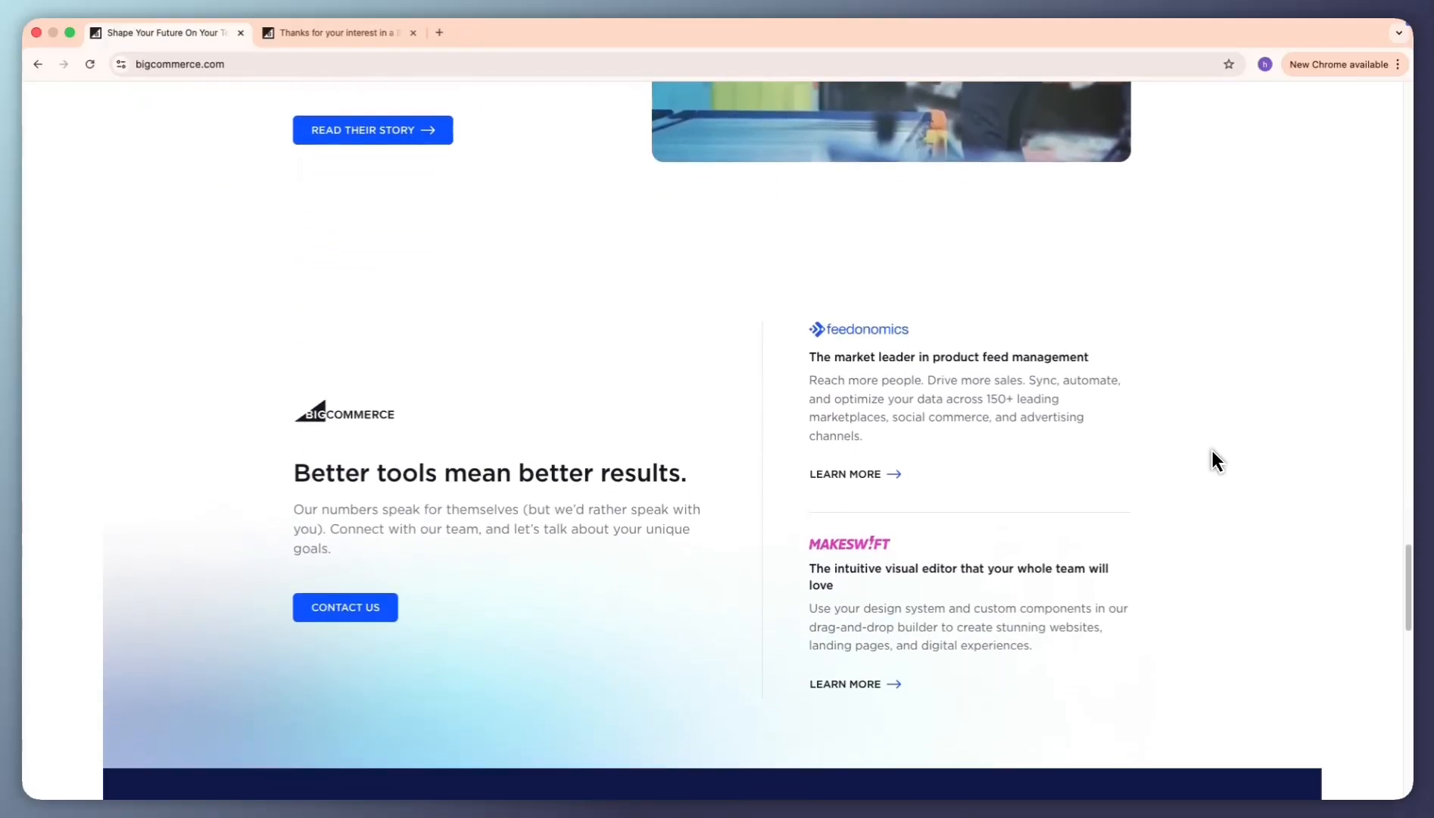
scroll(1212, 460, "down", 3)
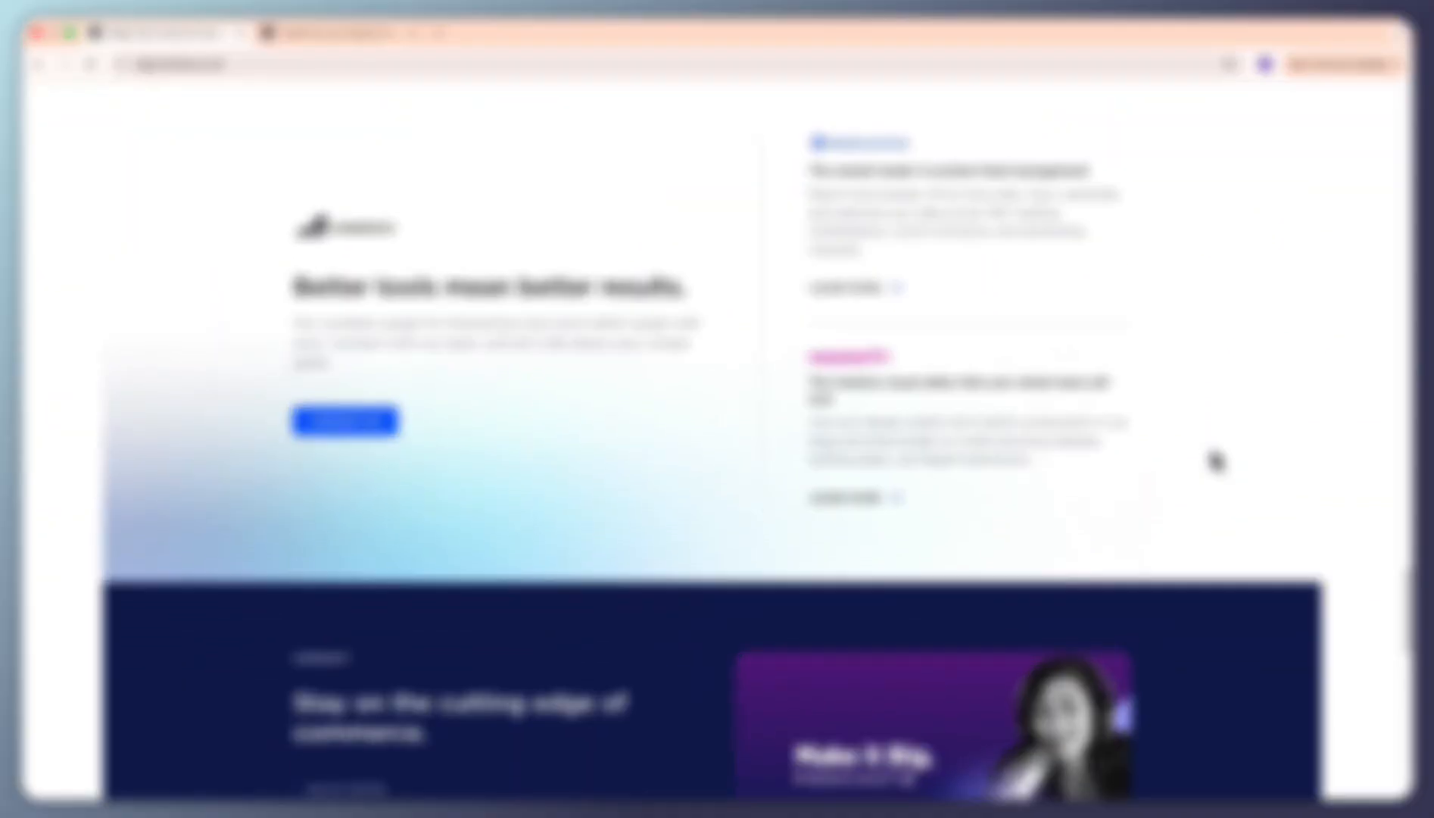
scroll(1215, 458, "down", 2)
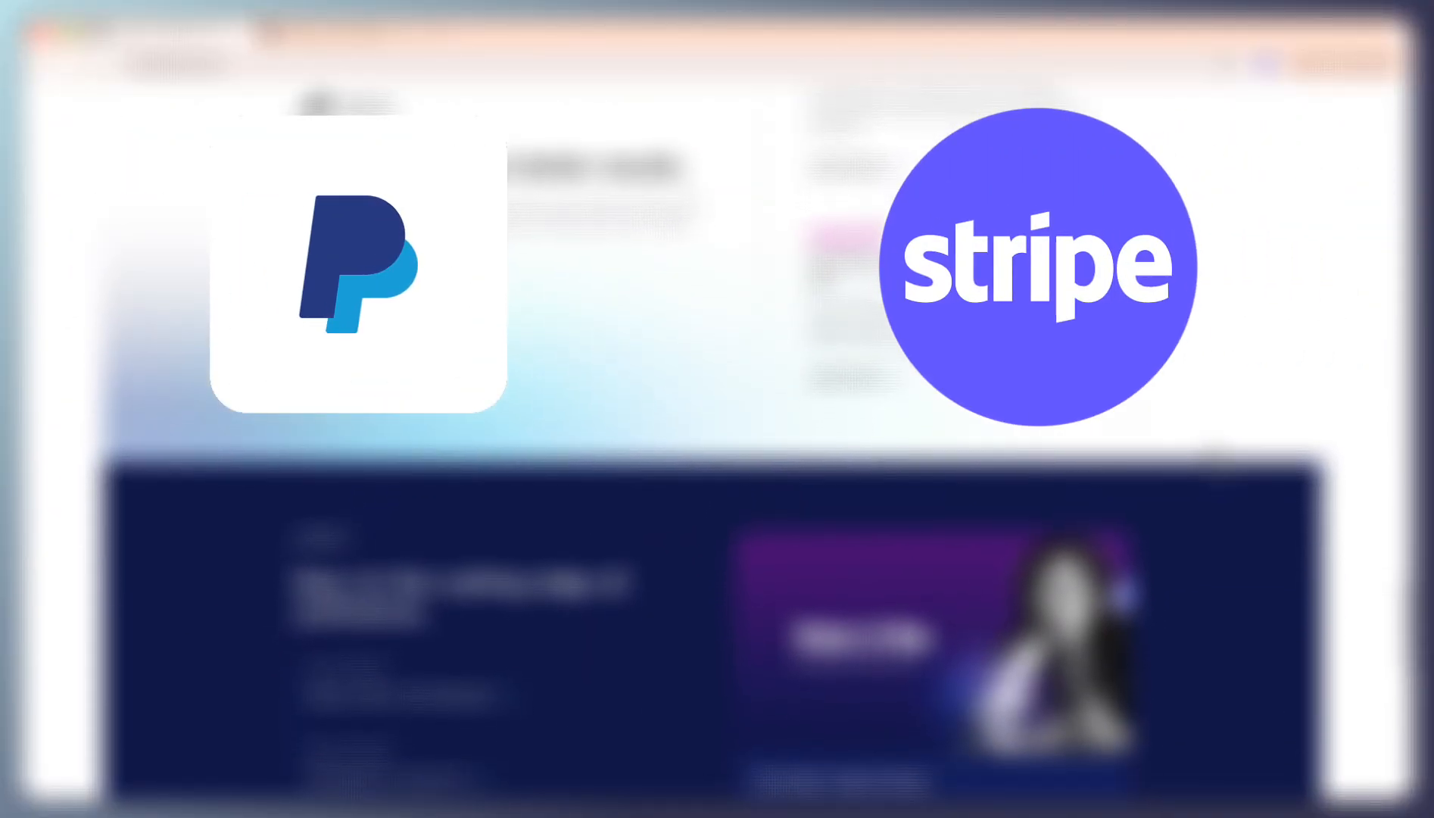
scroll(1212, 453, "down", 4)
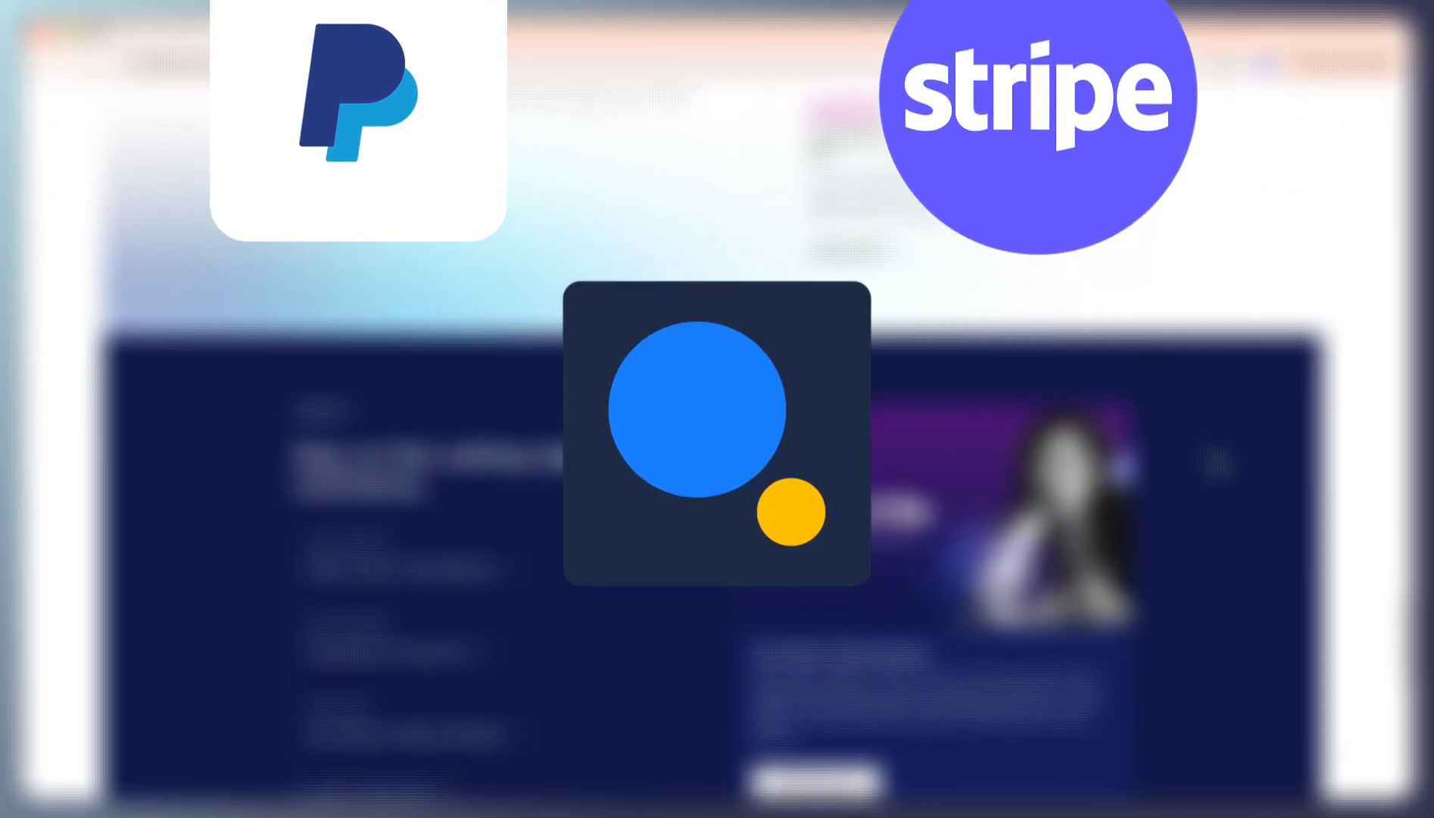
scroll(1211, 450, "down", 5)
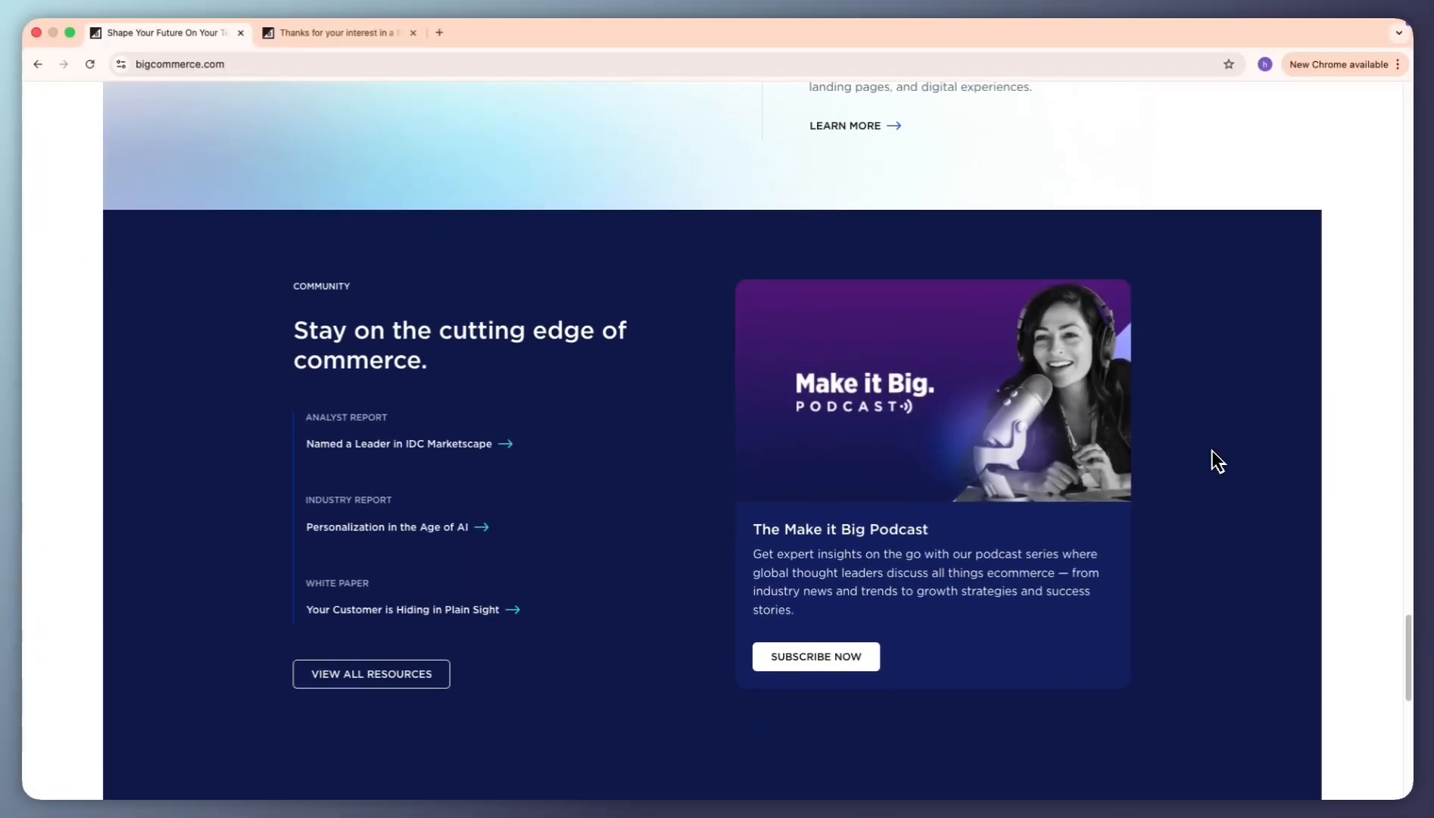
scroll(1216, 459, "down", 5)
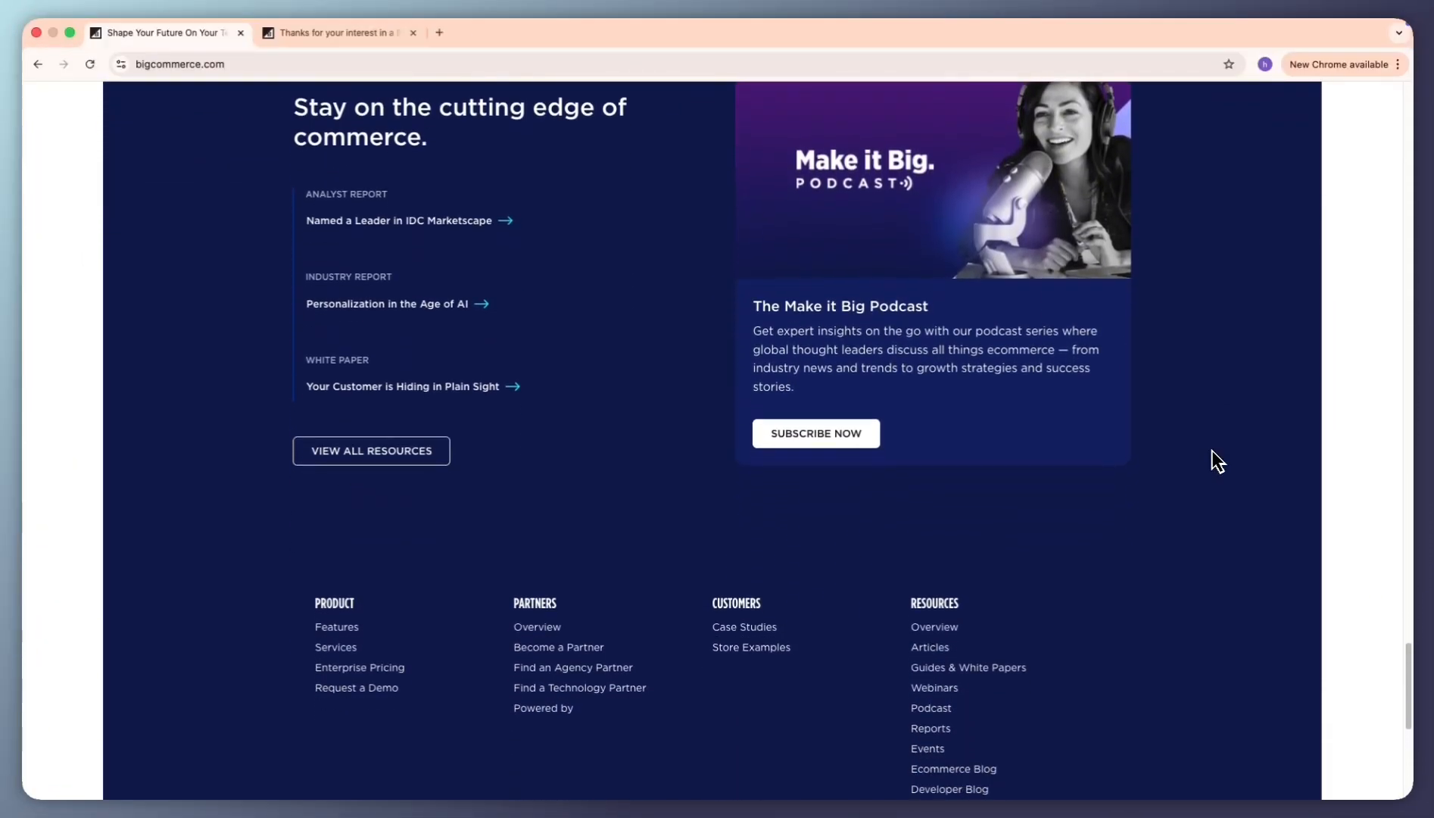
scroll(1217, 459, "down", 4)
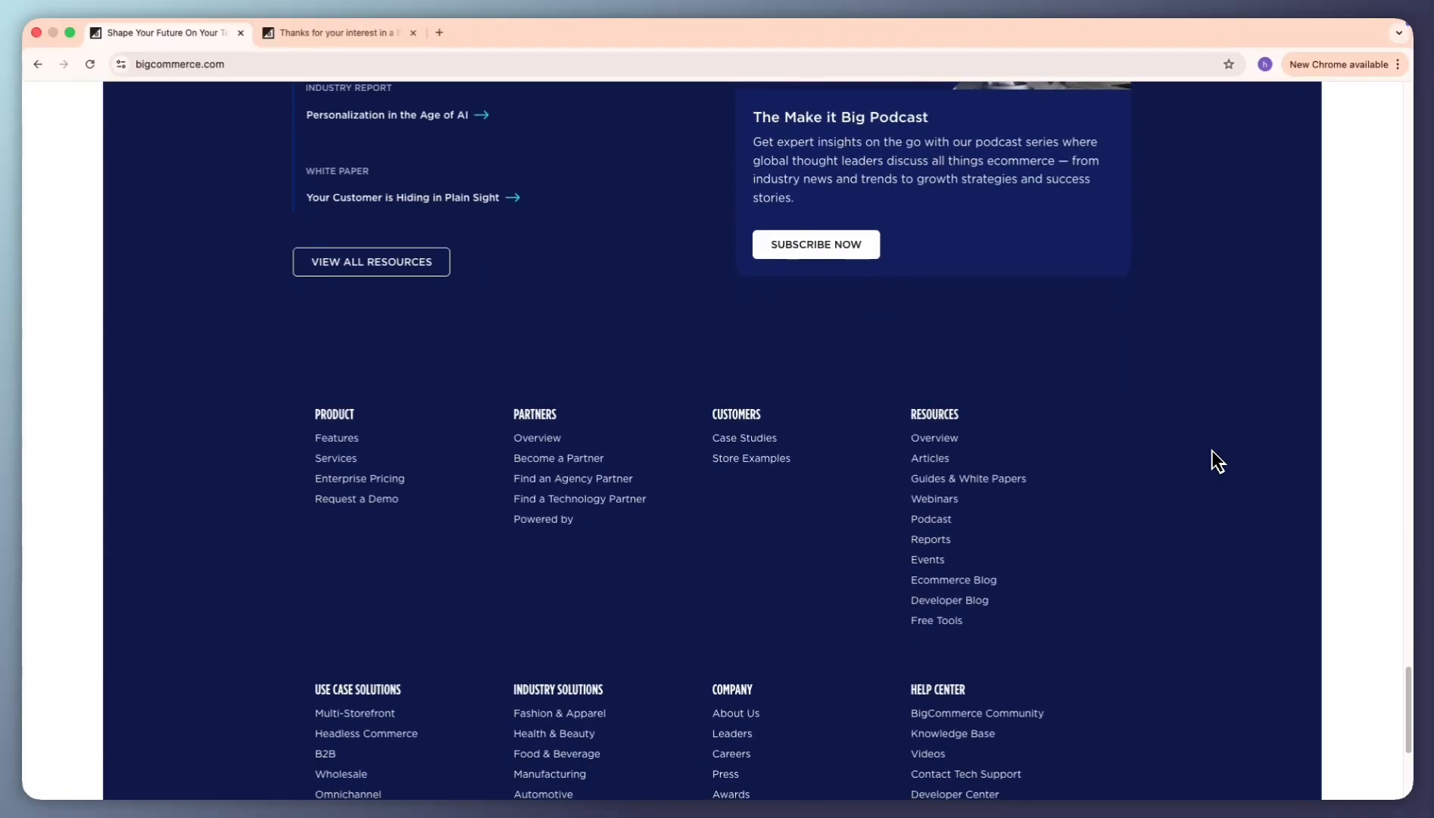
scroll(1217, 460, "down", 6)
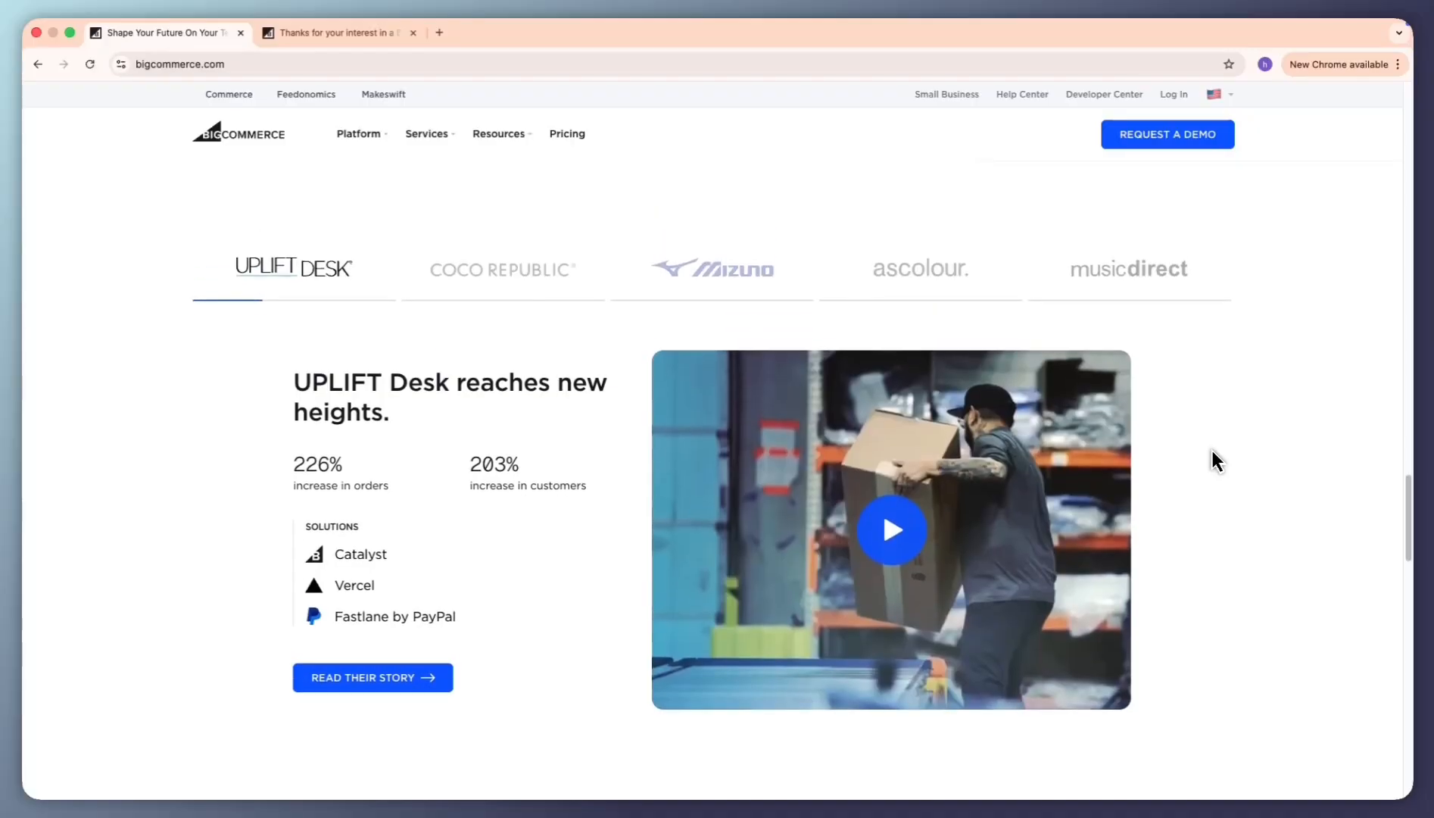
Step: Go back over the homepage's customer story, expert services and partner integration sections
scroll(1215, 460, "up", 3)
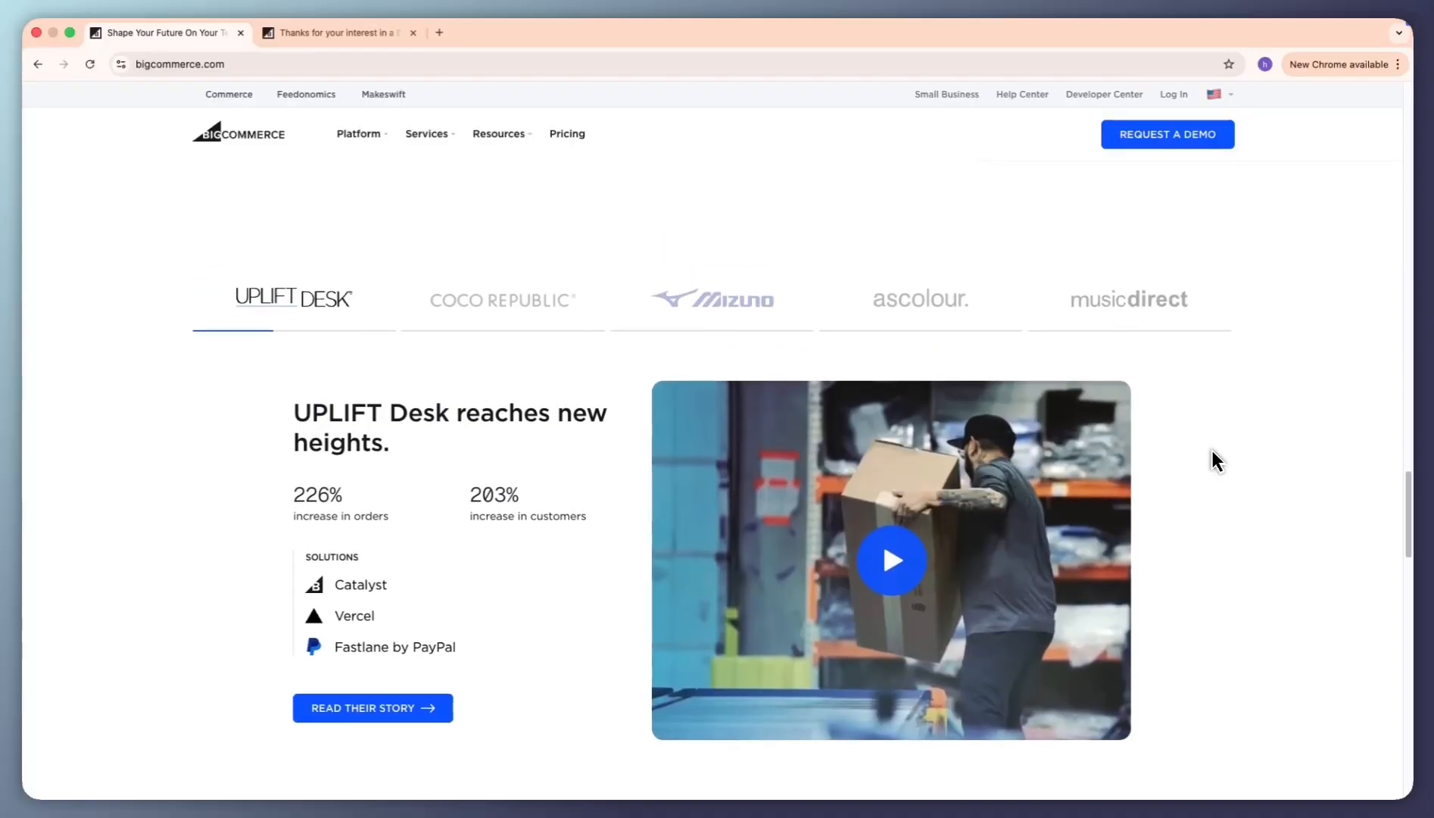
scroll(1212, 452, "up", 5)
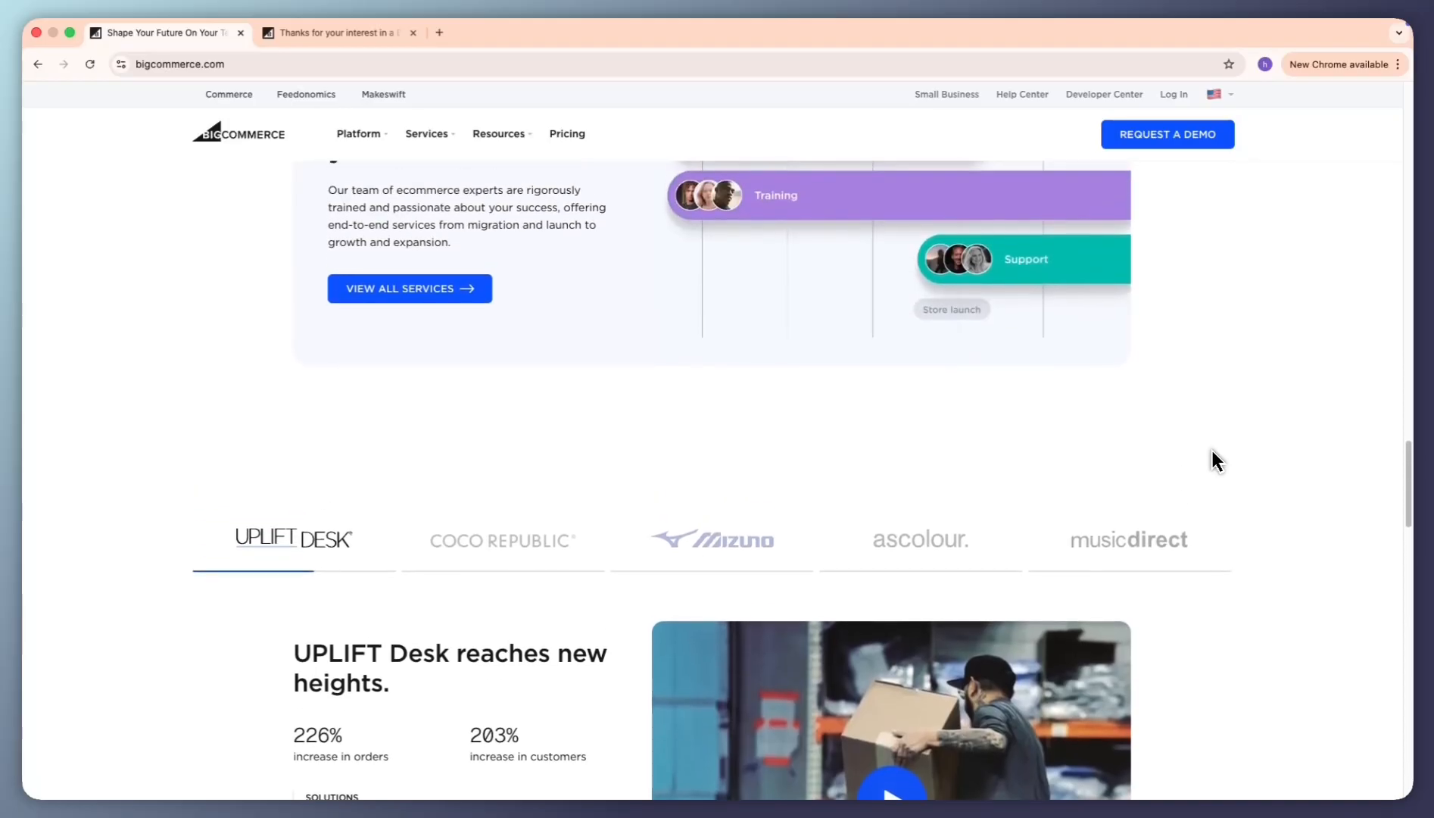
scroll(1211, 459, "up", 2)
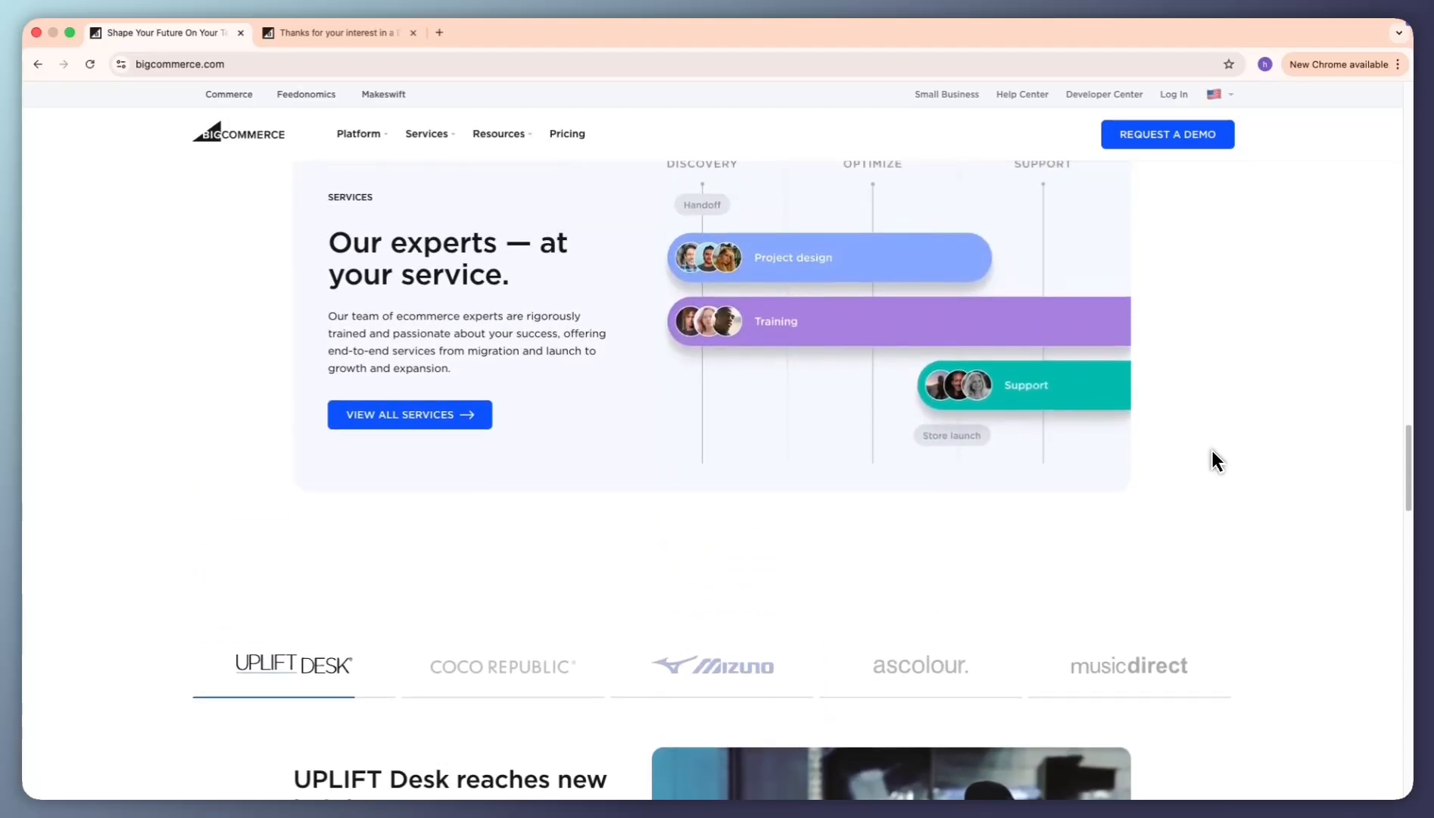
scroll(1212, 451, "up", 3)
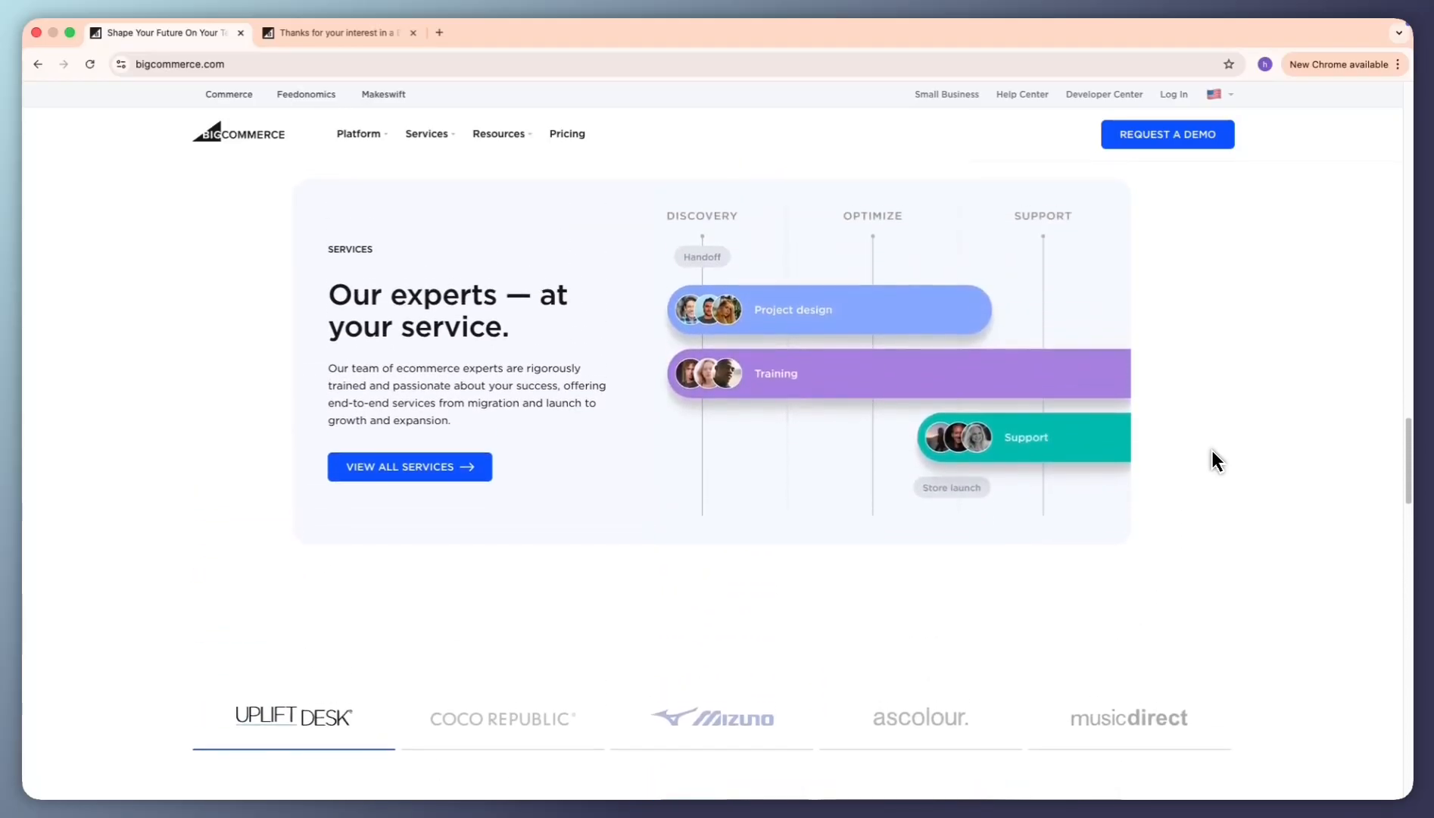
scroll(1212, 461, "up", 4)
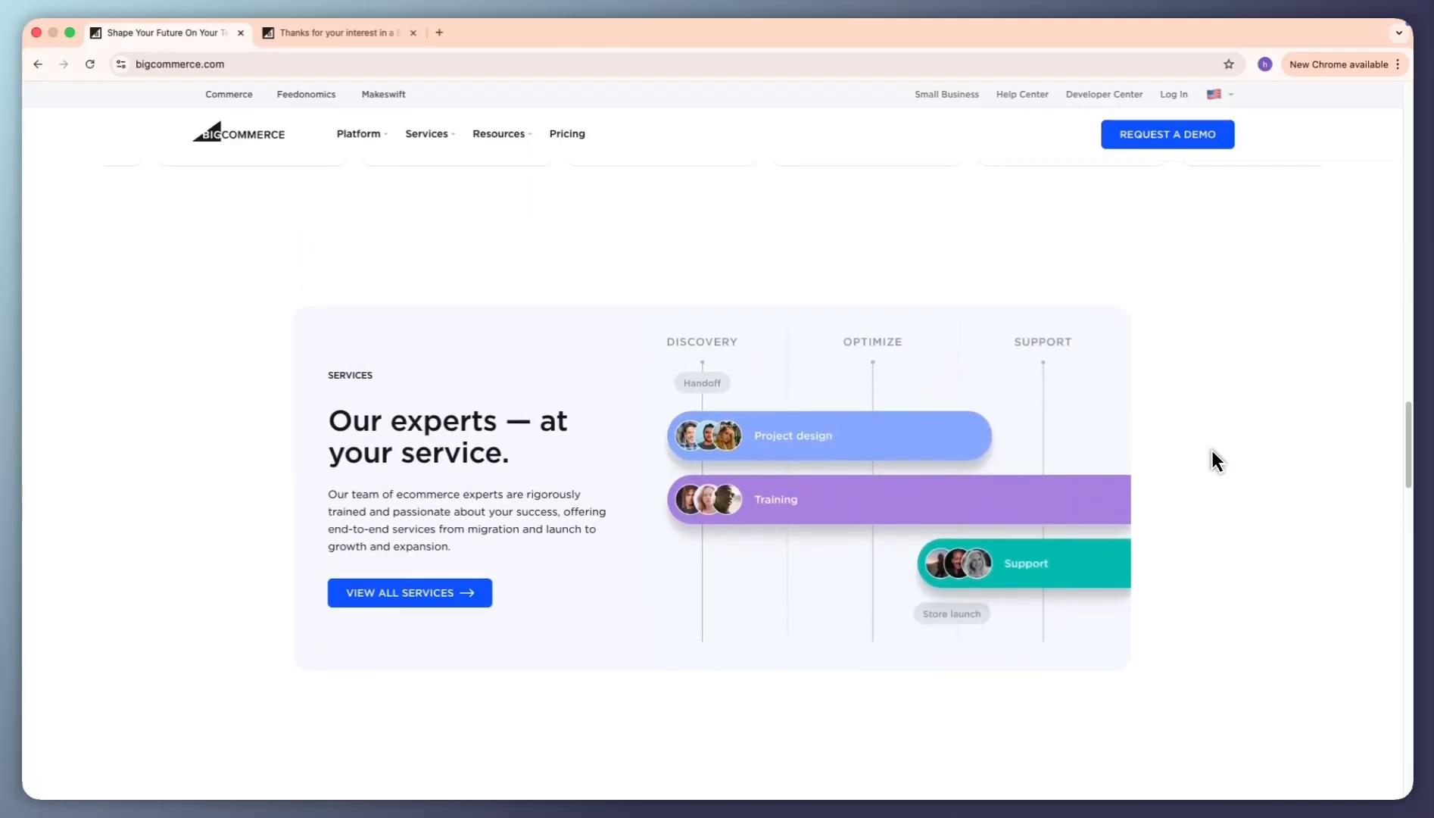
scroll(1212, 460, "up", 8)
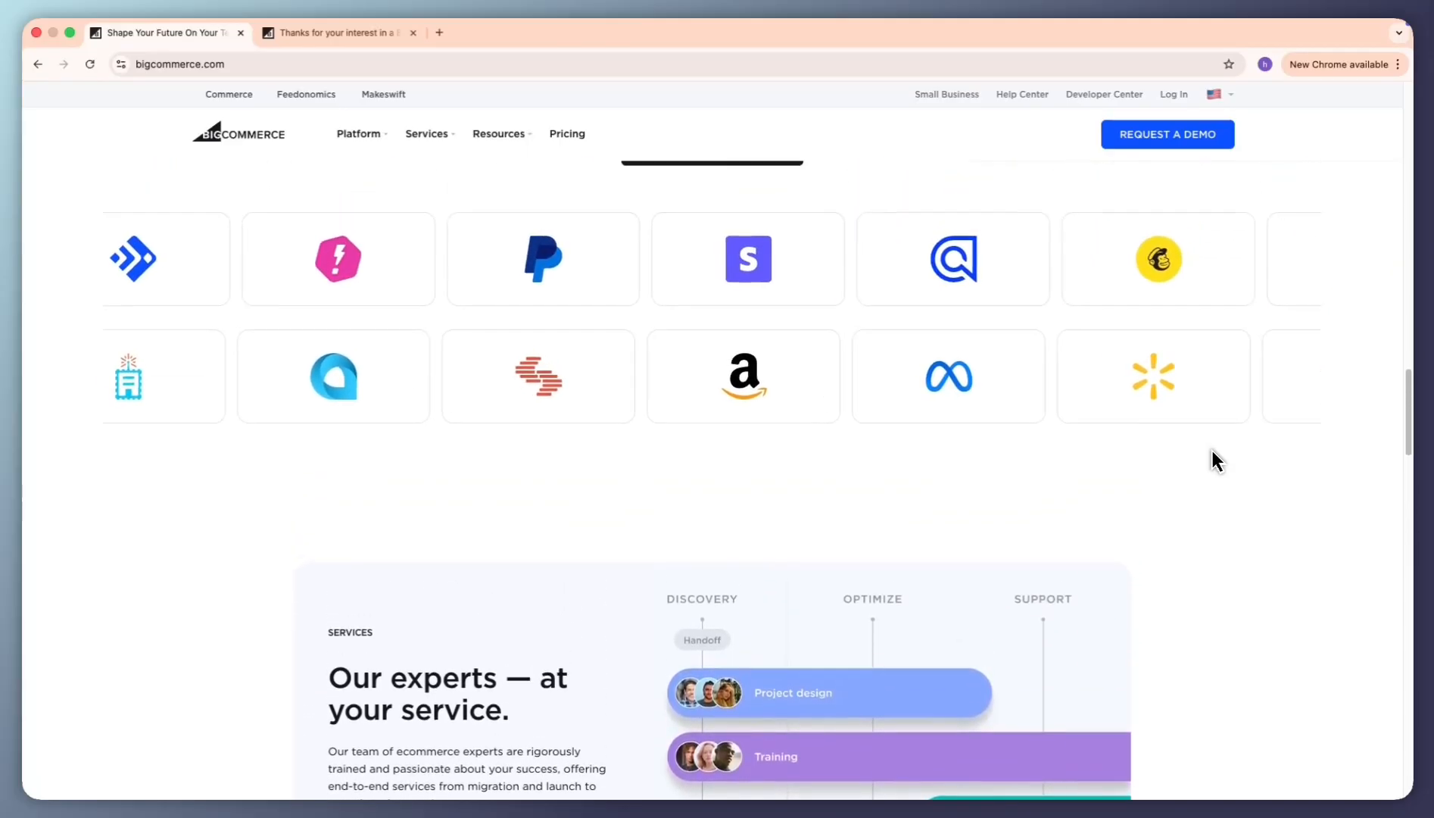
scroll(1211, 460, "up", 8)
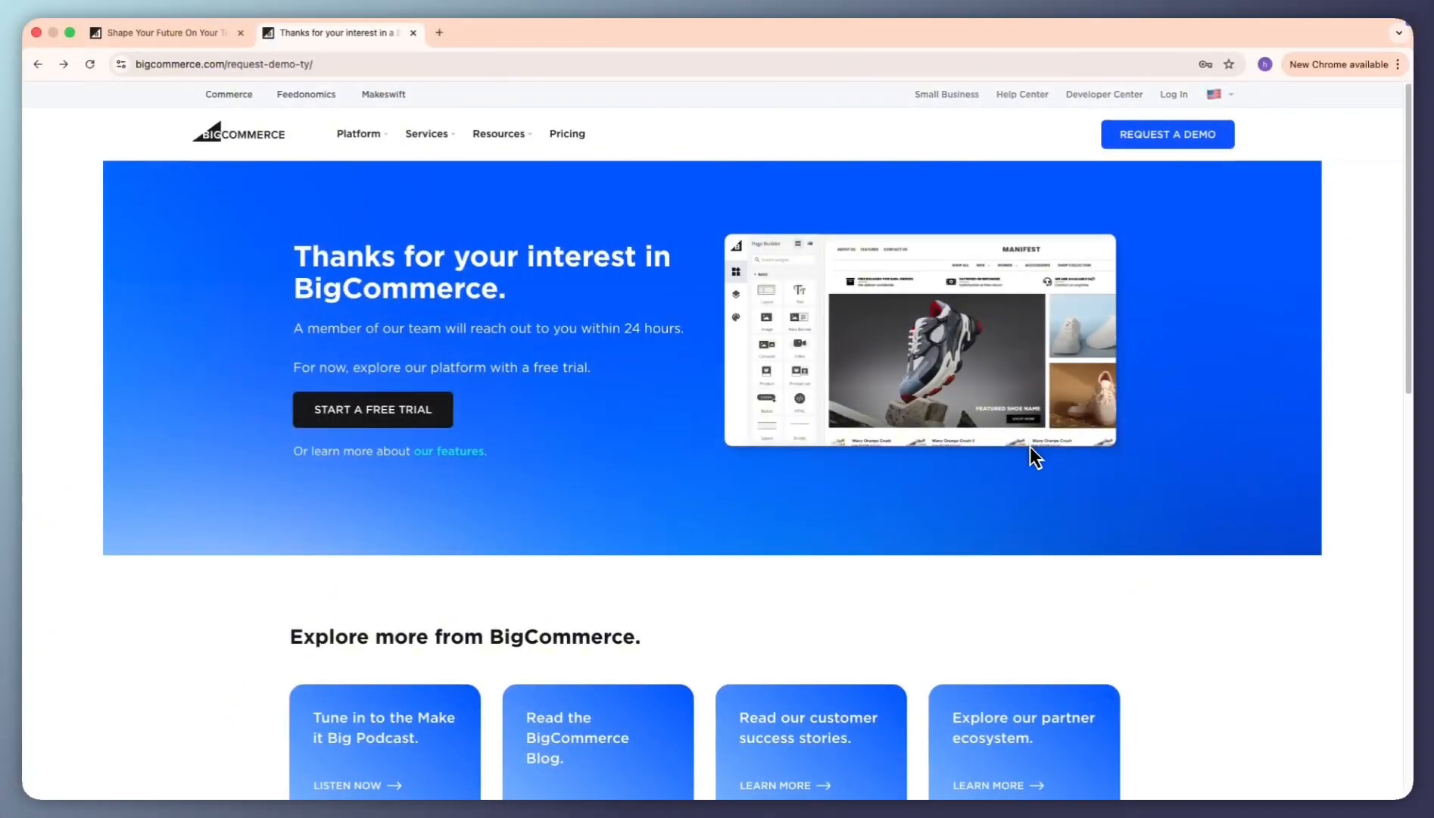
Step: Start a free trial and go through the sign-up form's name, phone number, email address and password fields without filling them in
left_click(352, 409)
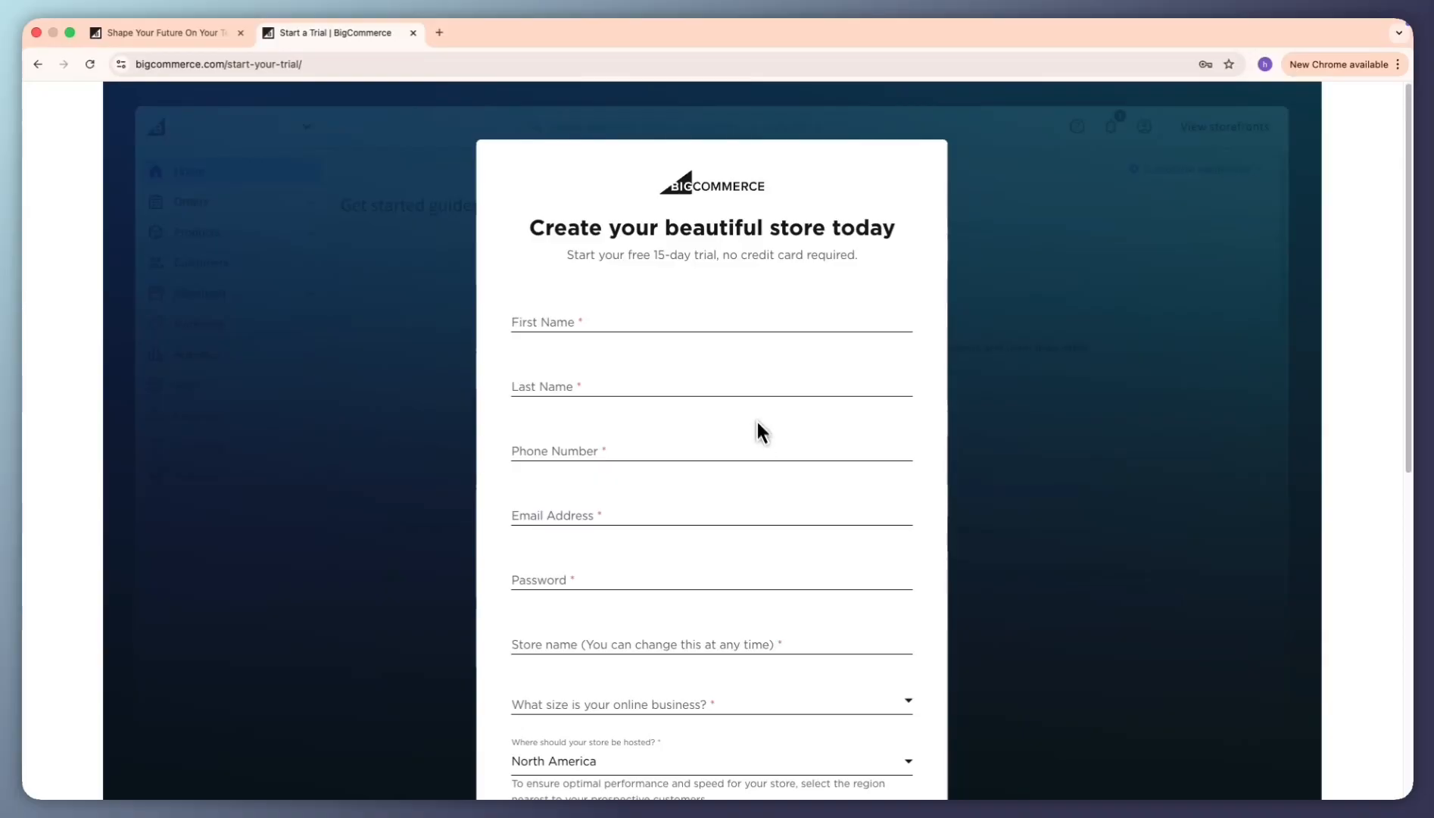
left_click(755, 324)
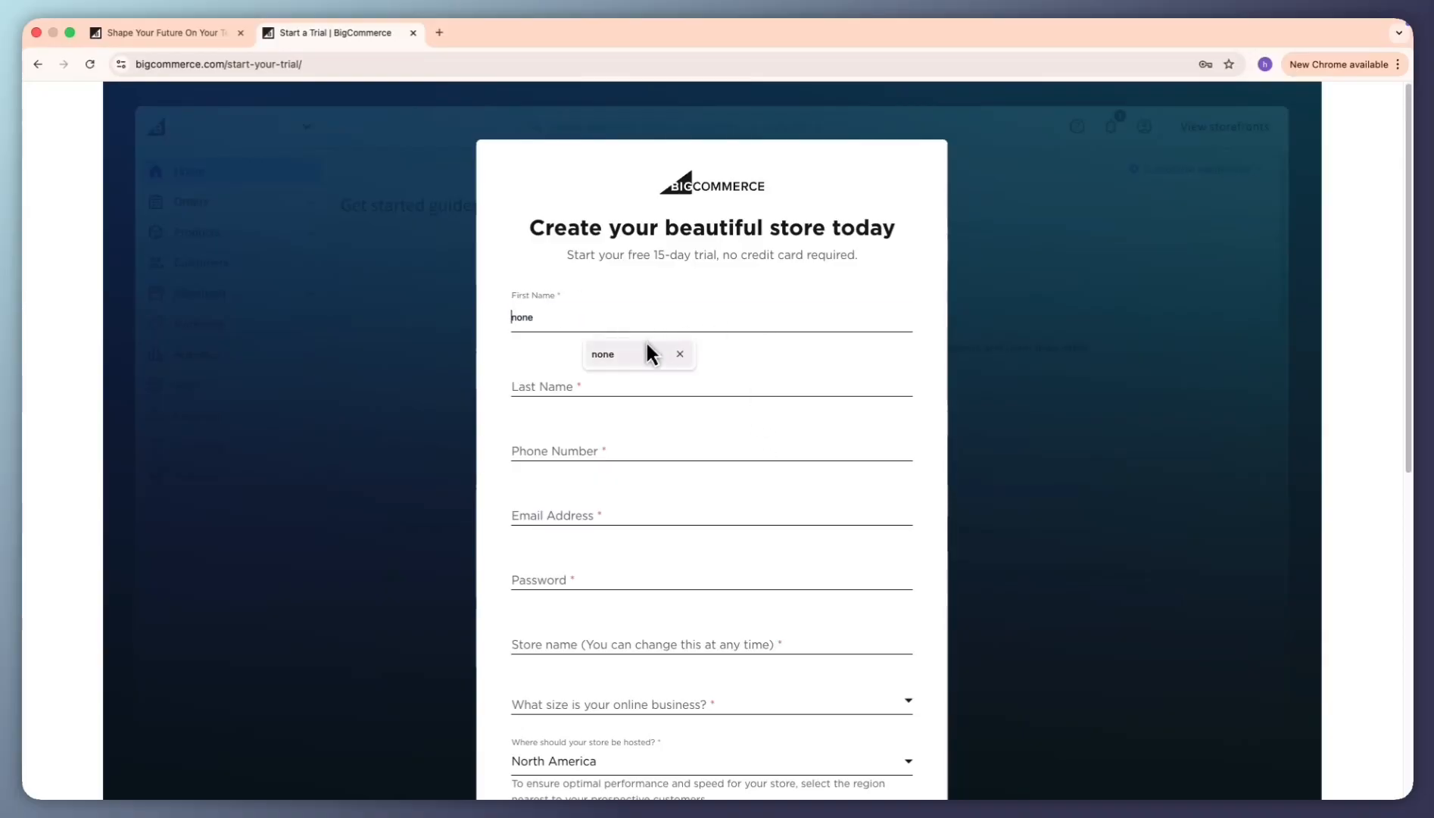
key("Tab")
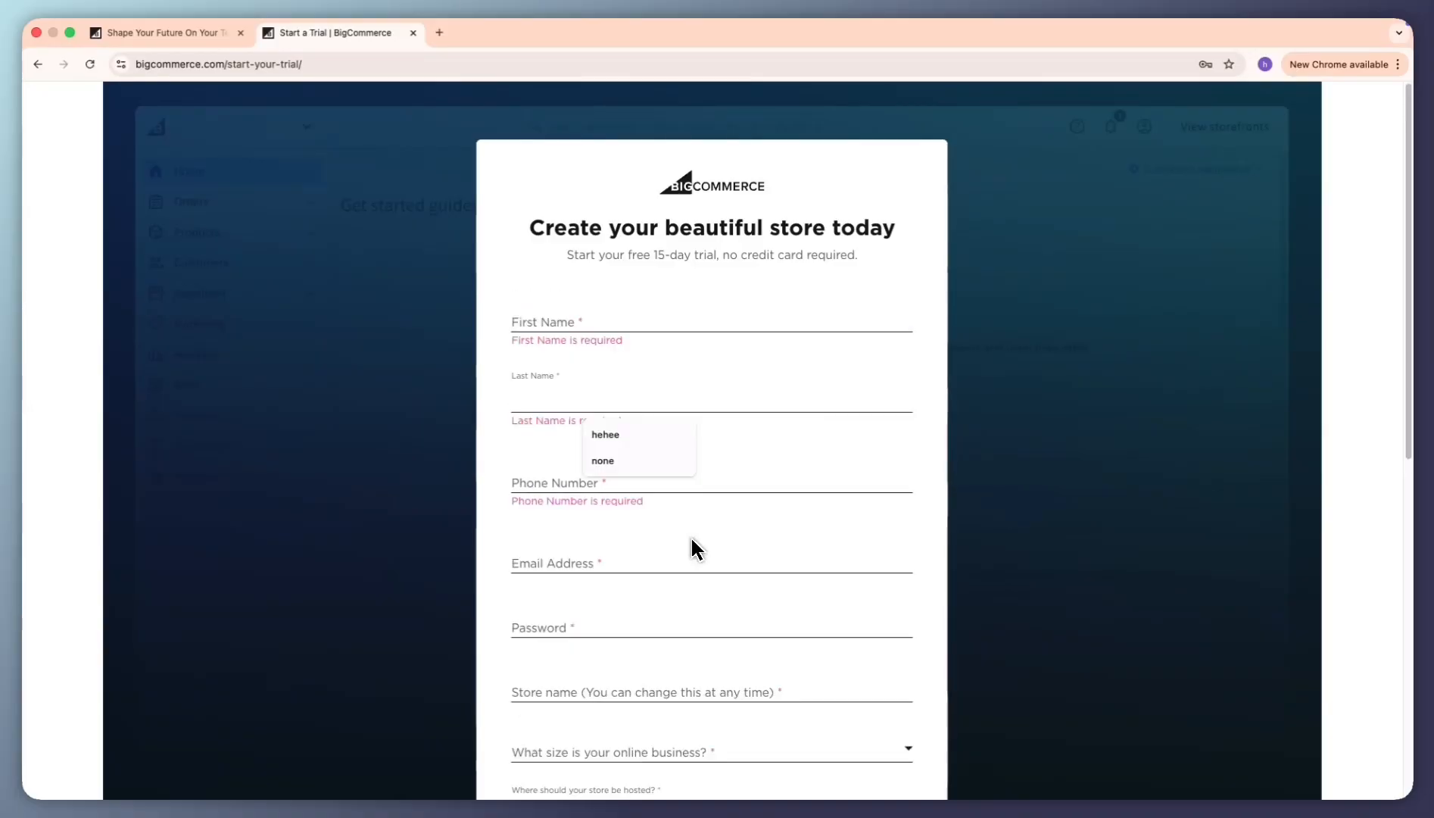
key("Tab")
key("Tab")
key("Tab")
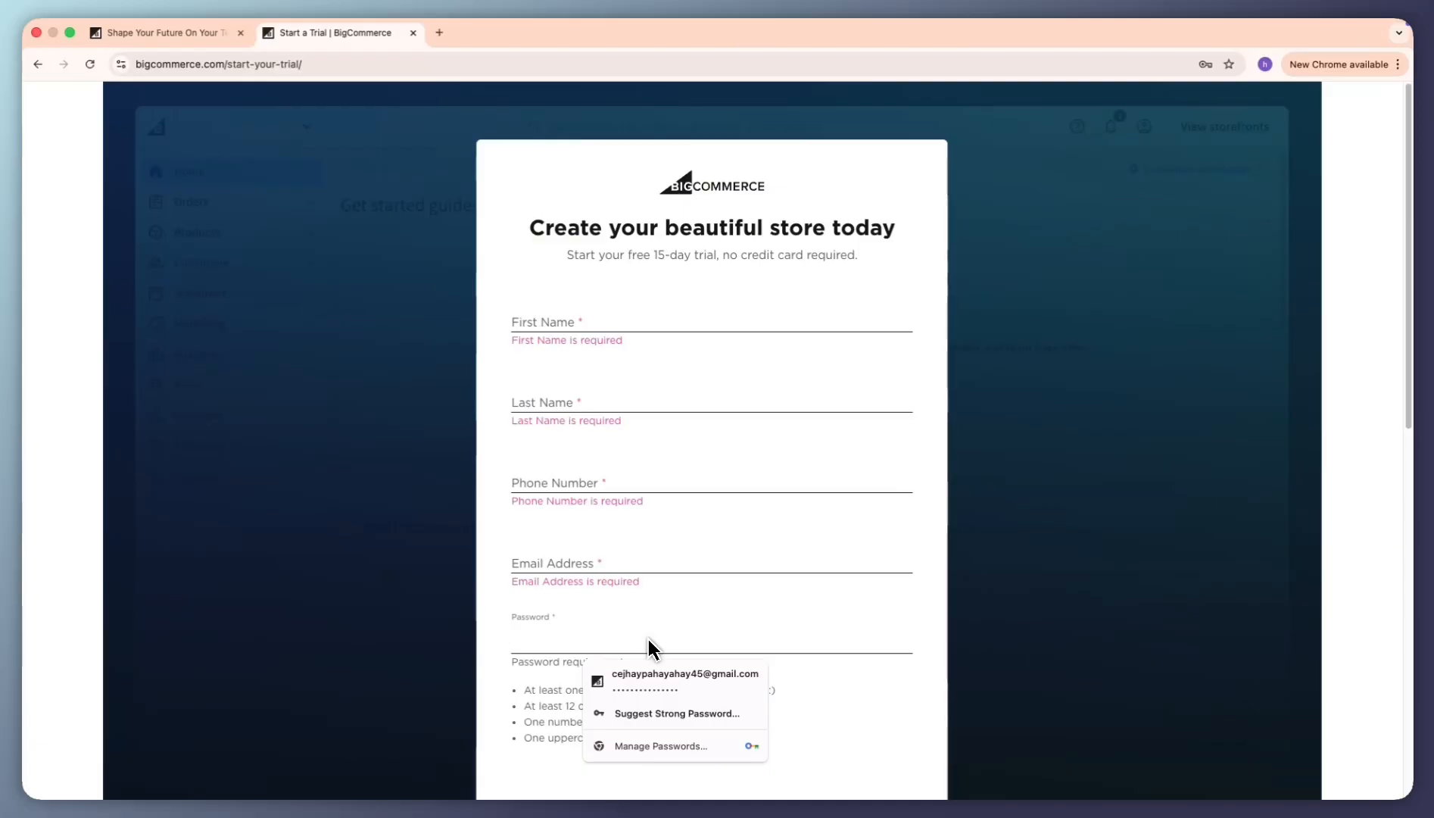
Step: Review the password requirements and go to the store name field of the trial form
scroll(649, 639, "down", 3)
scroll(649, 639, "down", 6)
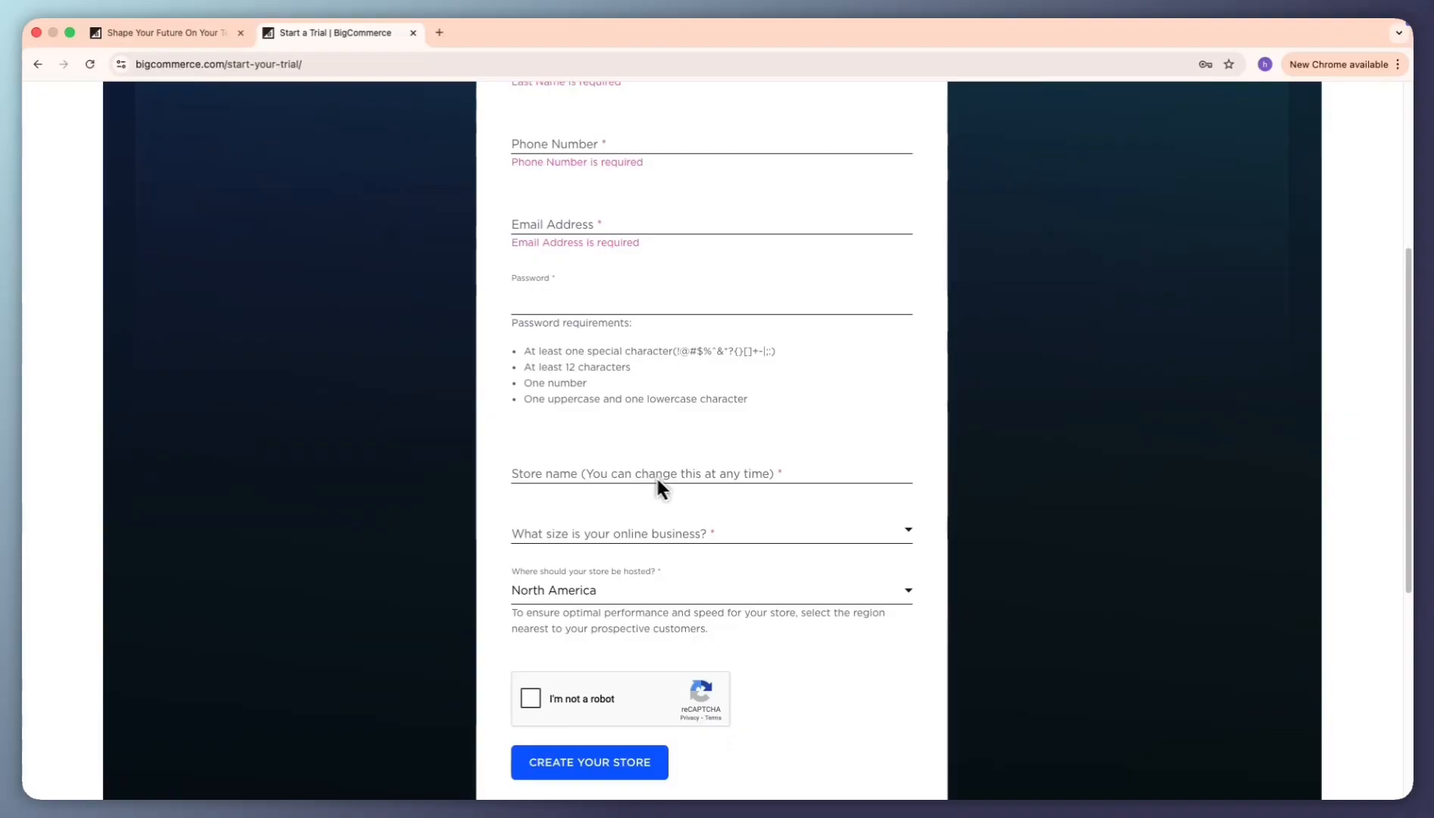
left_click(737, 465)
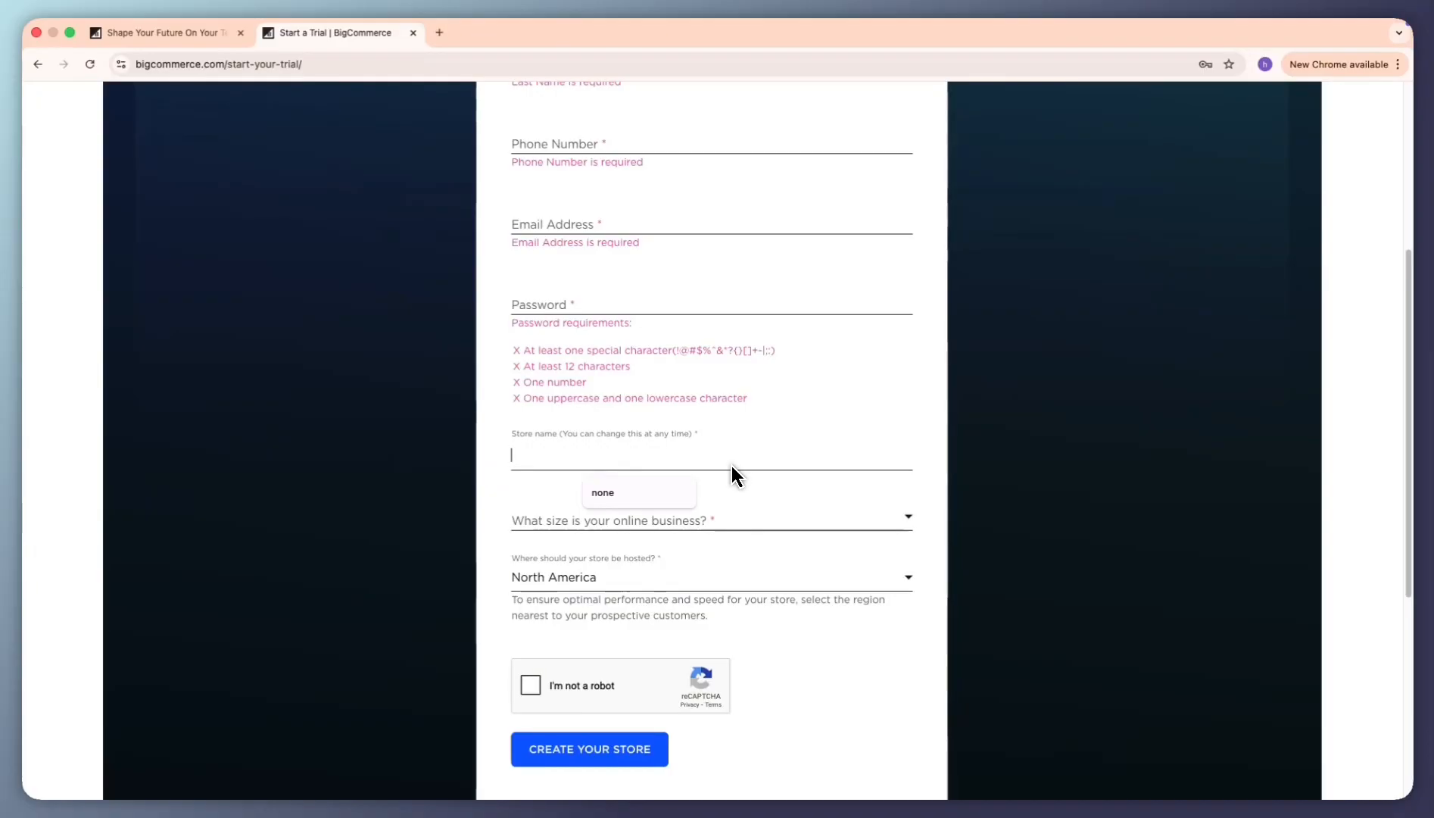
Step: Set the online business size to "I haven't started selling yet: no revenue" and the store hosting region to Asia-Pacific
left_click(747, 522)
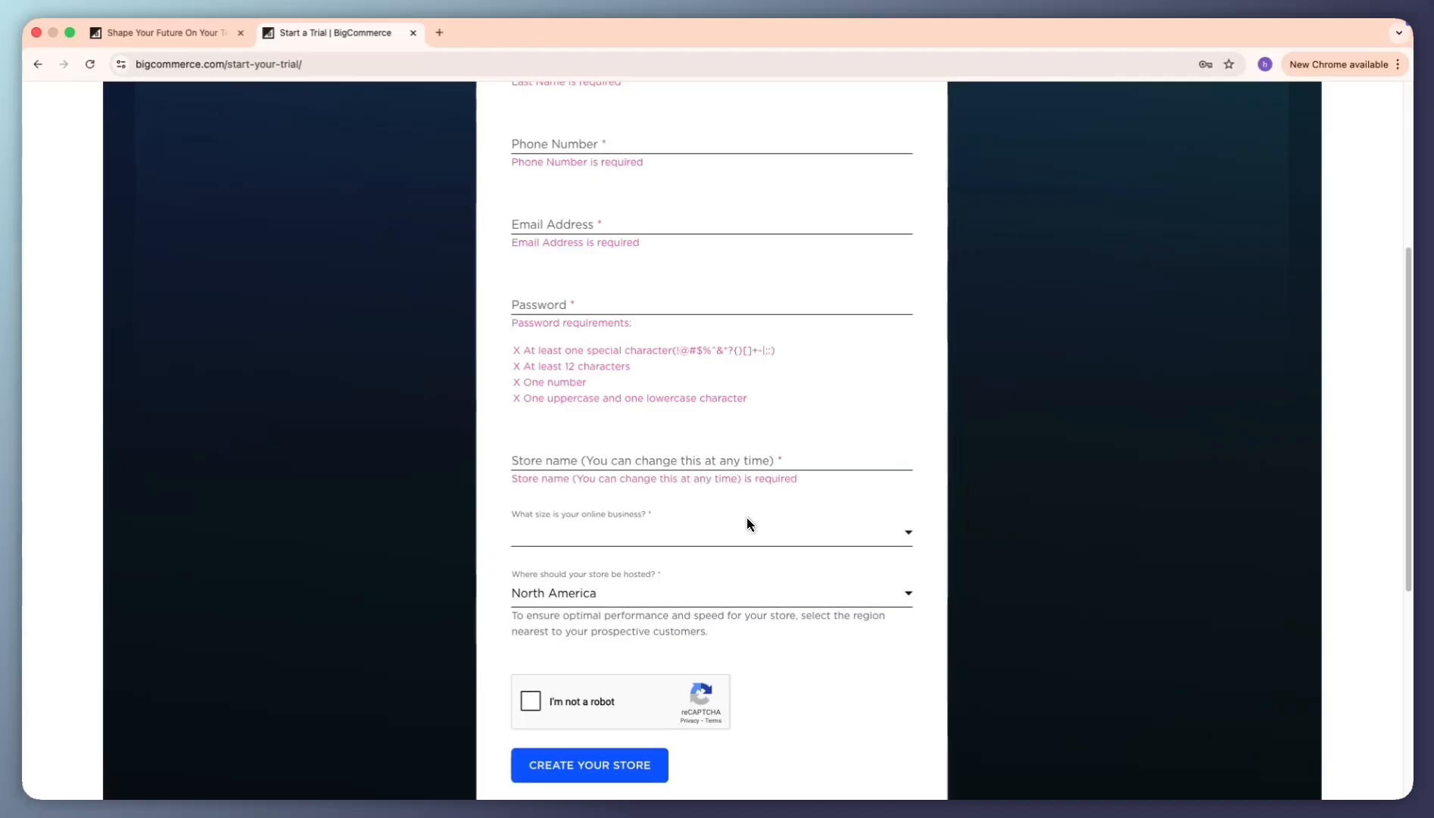
left_click(747, 523)
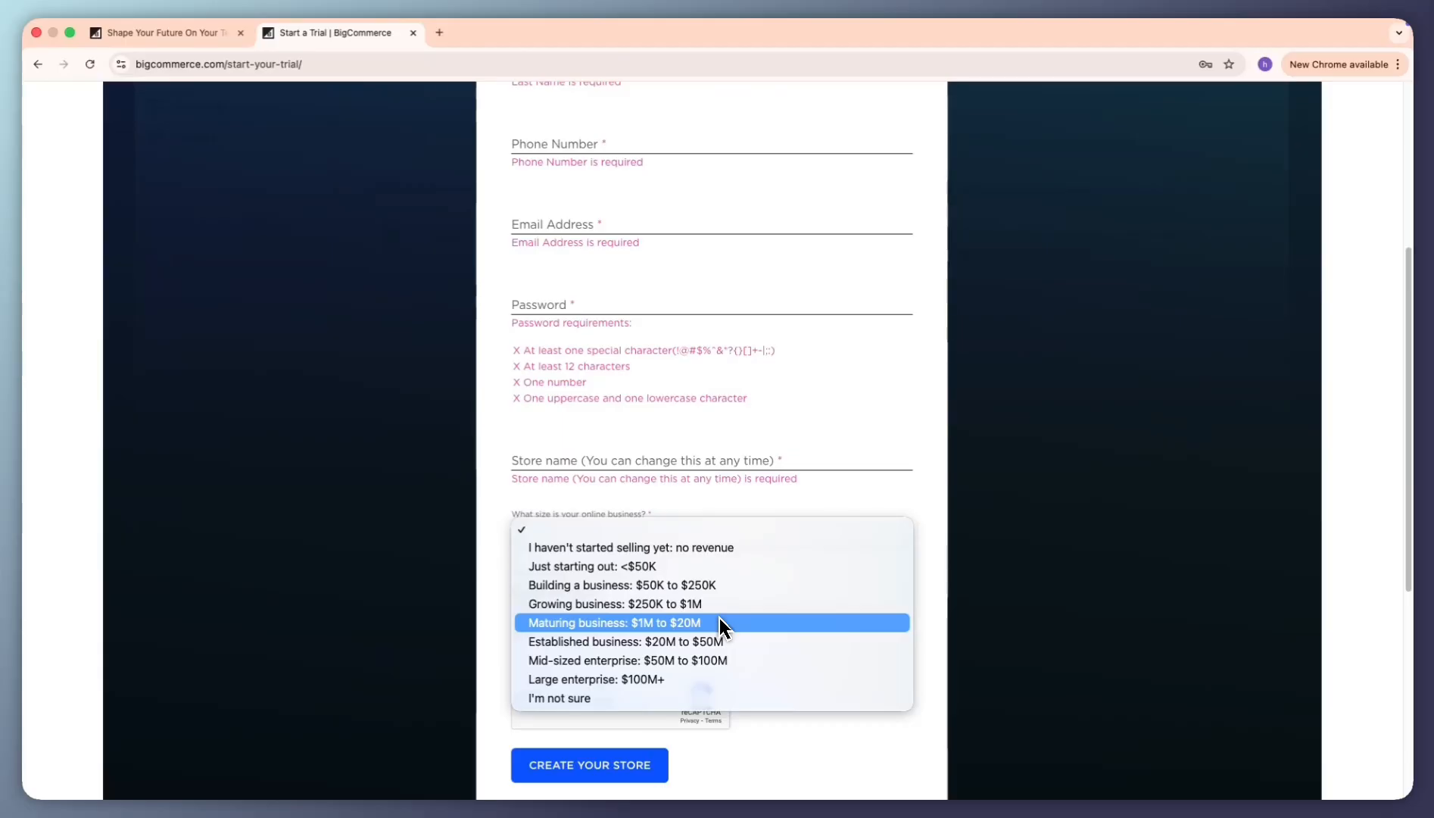
left_click(712, 551)
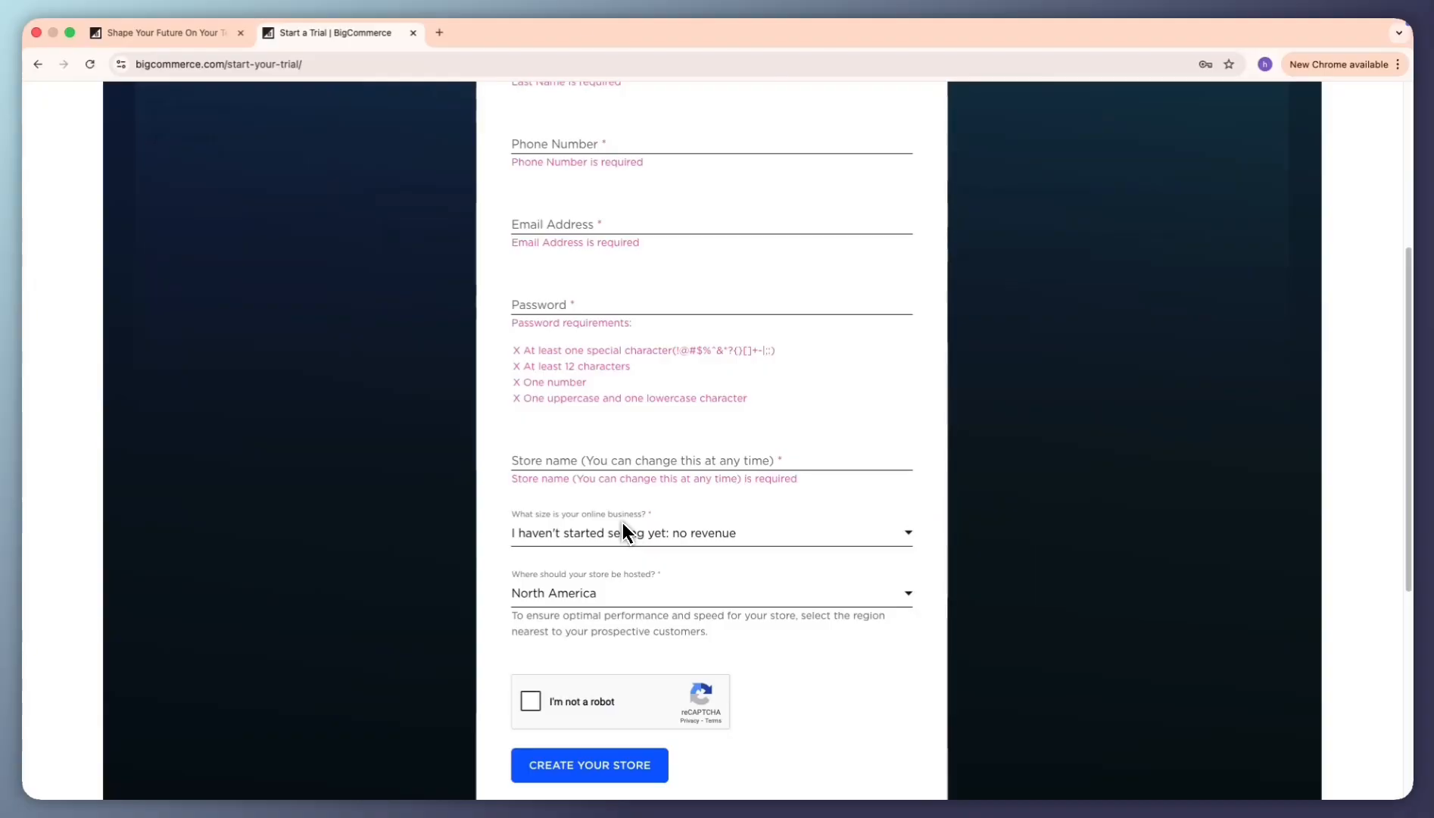
left_click(644, 593)
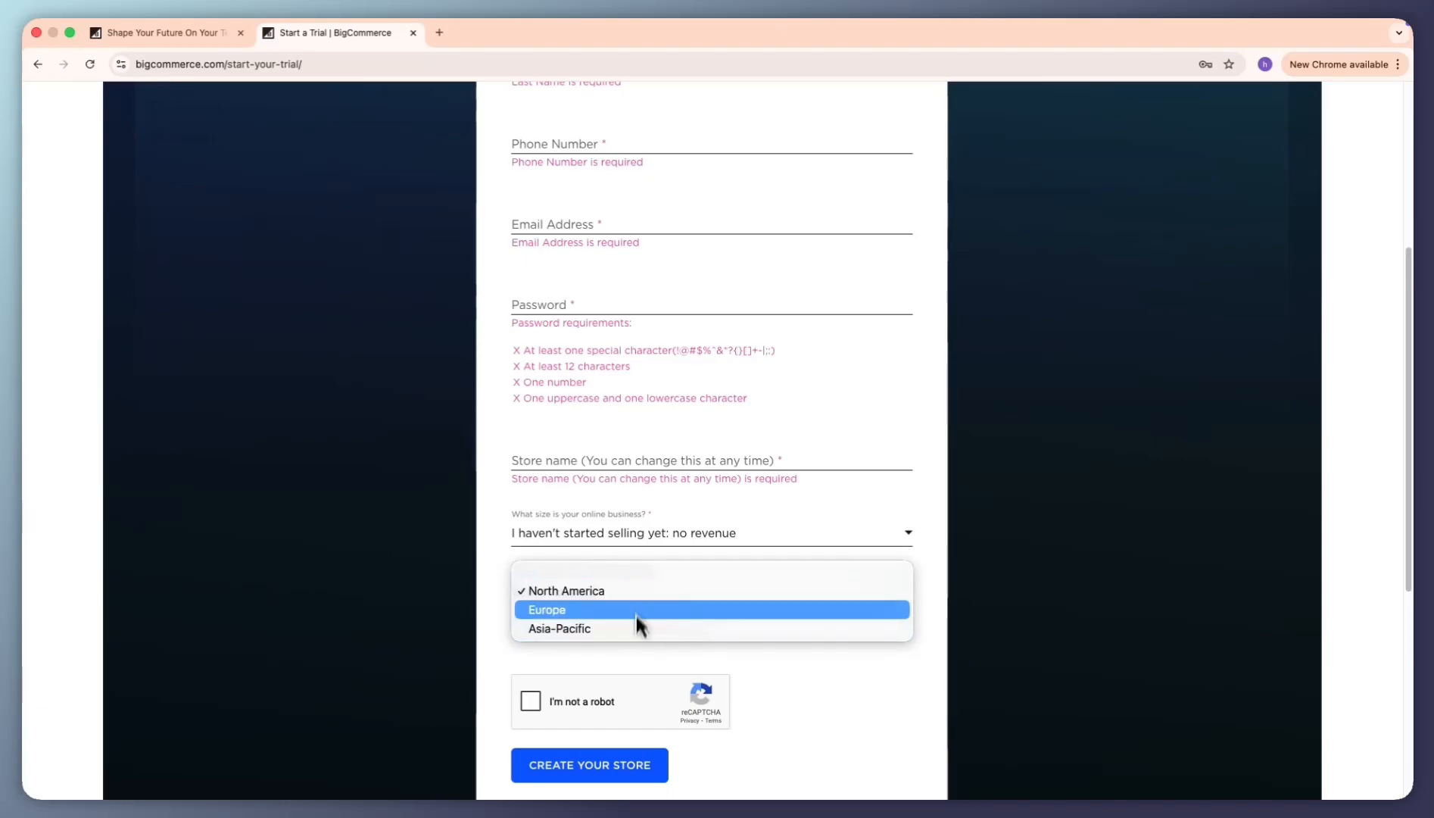
left_click(681, 630)
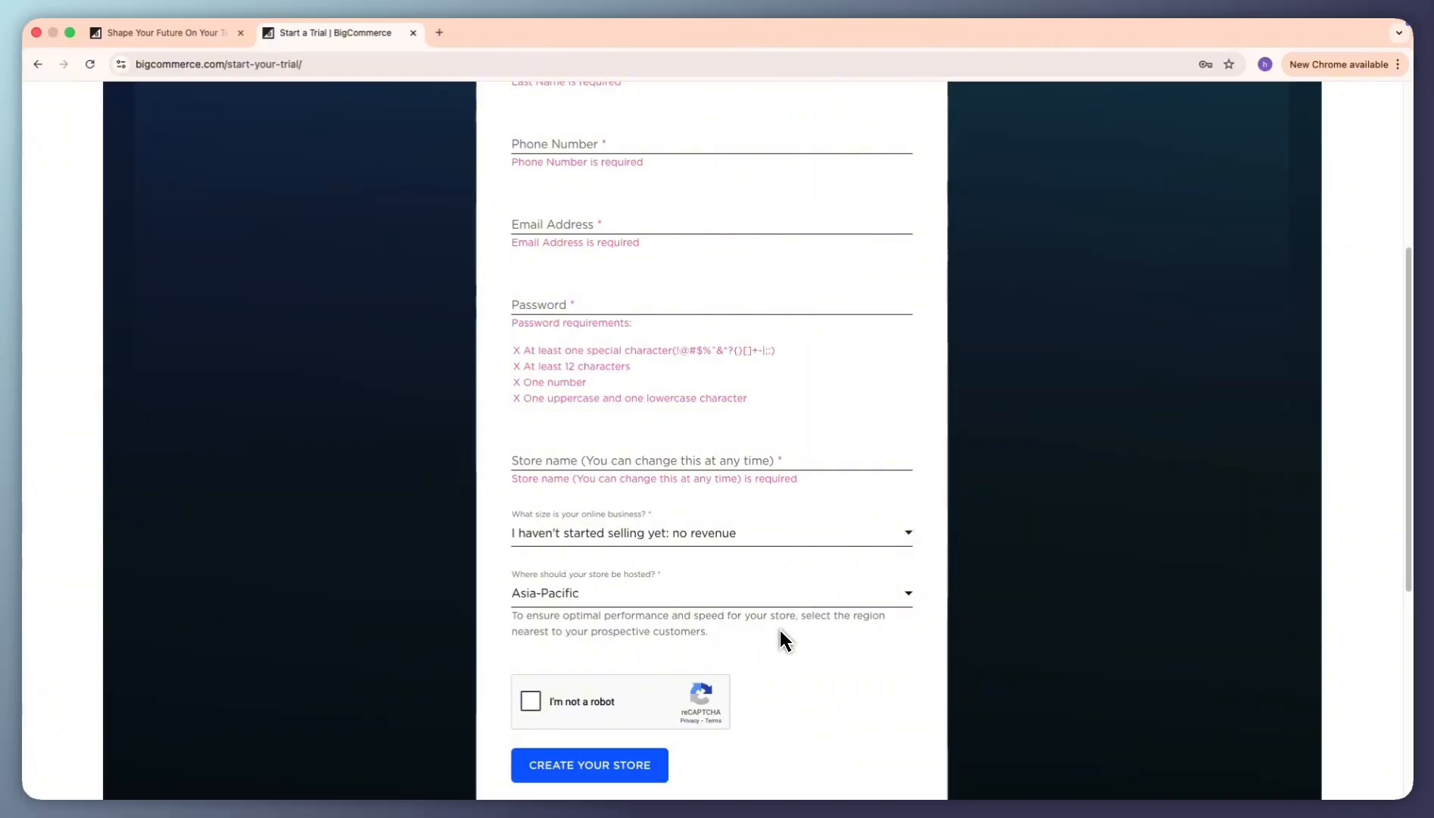
Step: Look over the rest of the trial form down to the terms of service and tick the "I'm not a robot" check
scroll(780, 630, "up", 1)
scroll(780, 631, "down", 3)
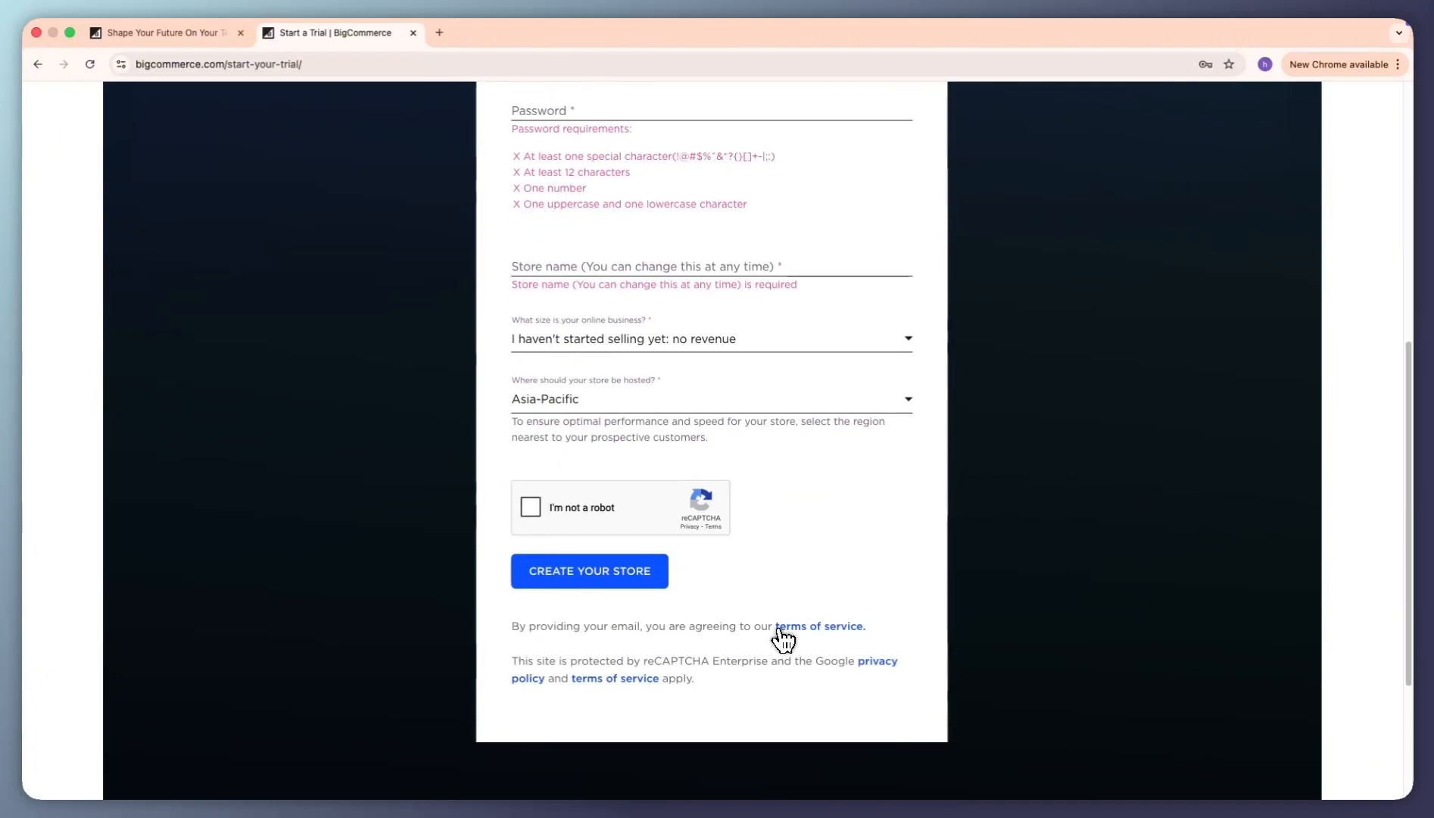
scroll(780, 630, "up", 3)
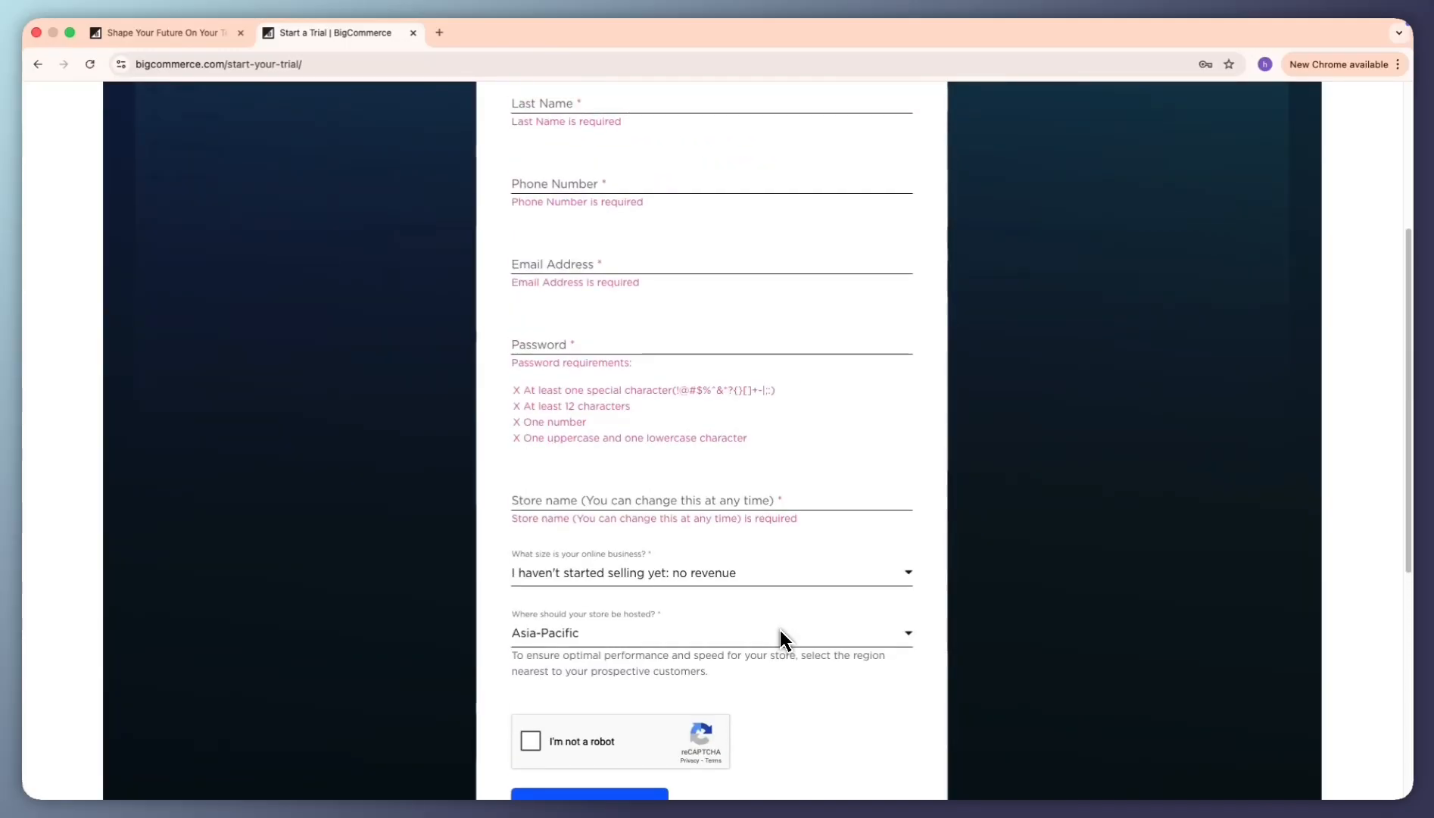
scroll(780, 630, "down", 1)
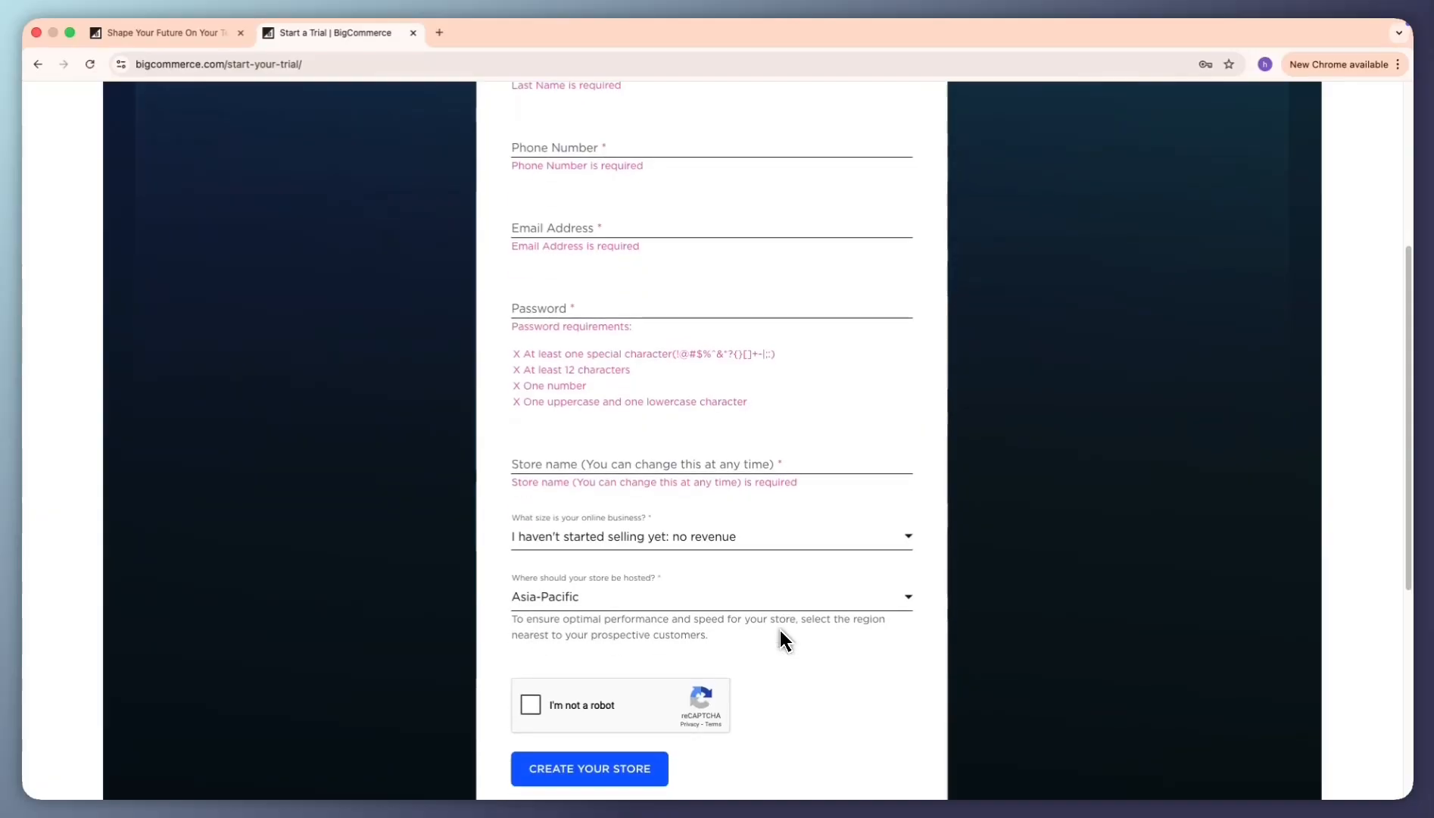
left_click(530, 705)
scroll(567, 677, "down", 1)
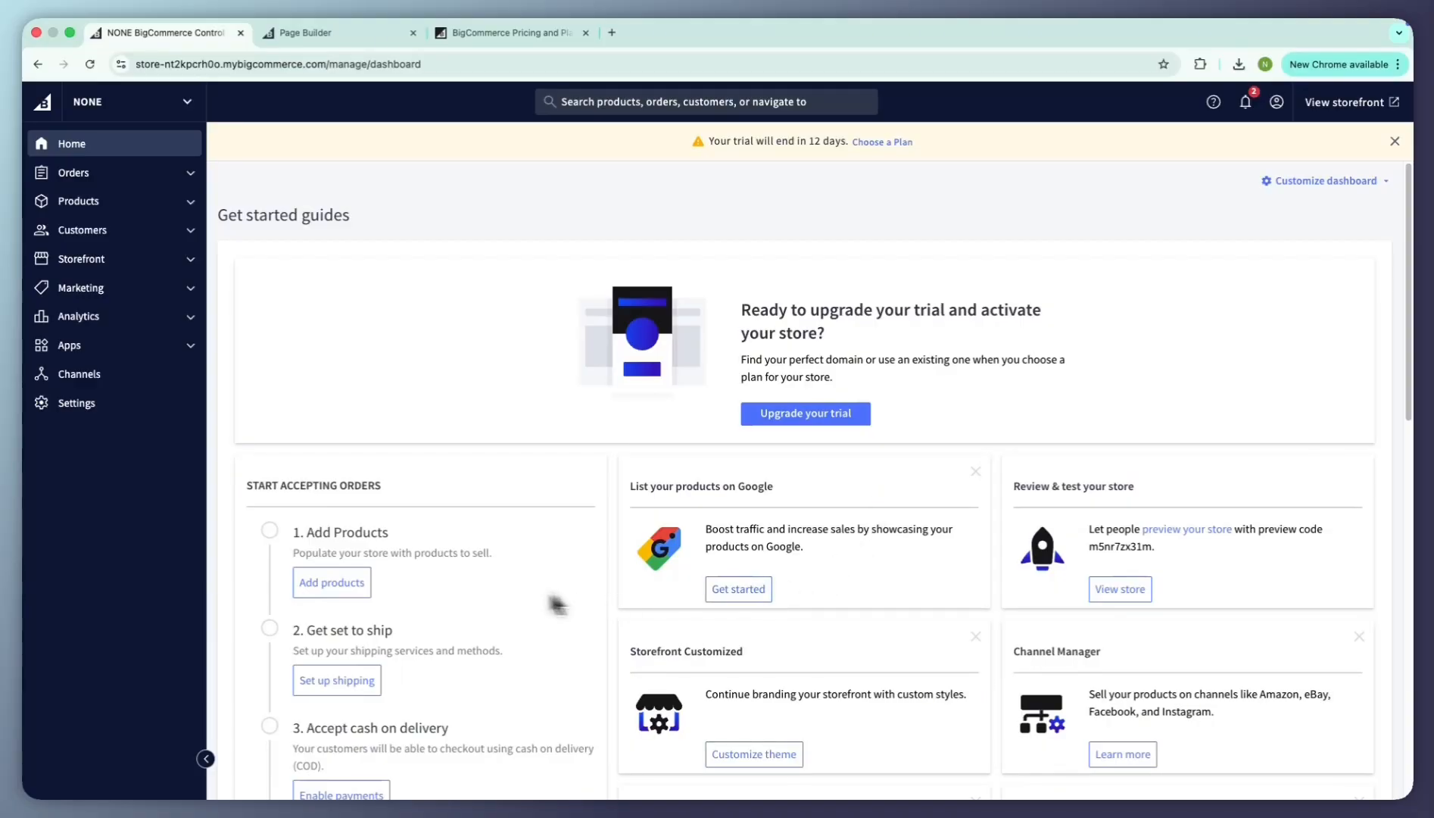
Step: Examine the store dashboard's get started guides, store performance, store statistics and orders sections
scroll(530, 599, "down", 1)
scroll(341, 537, "down", 1)
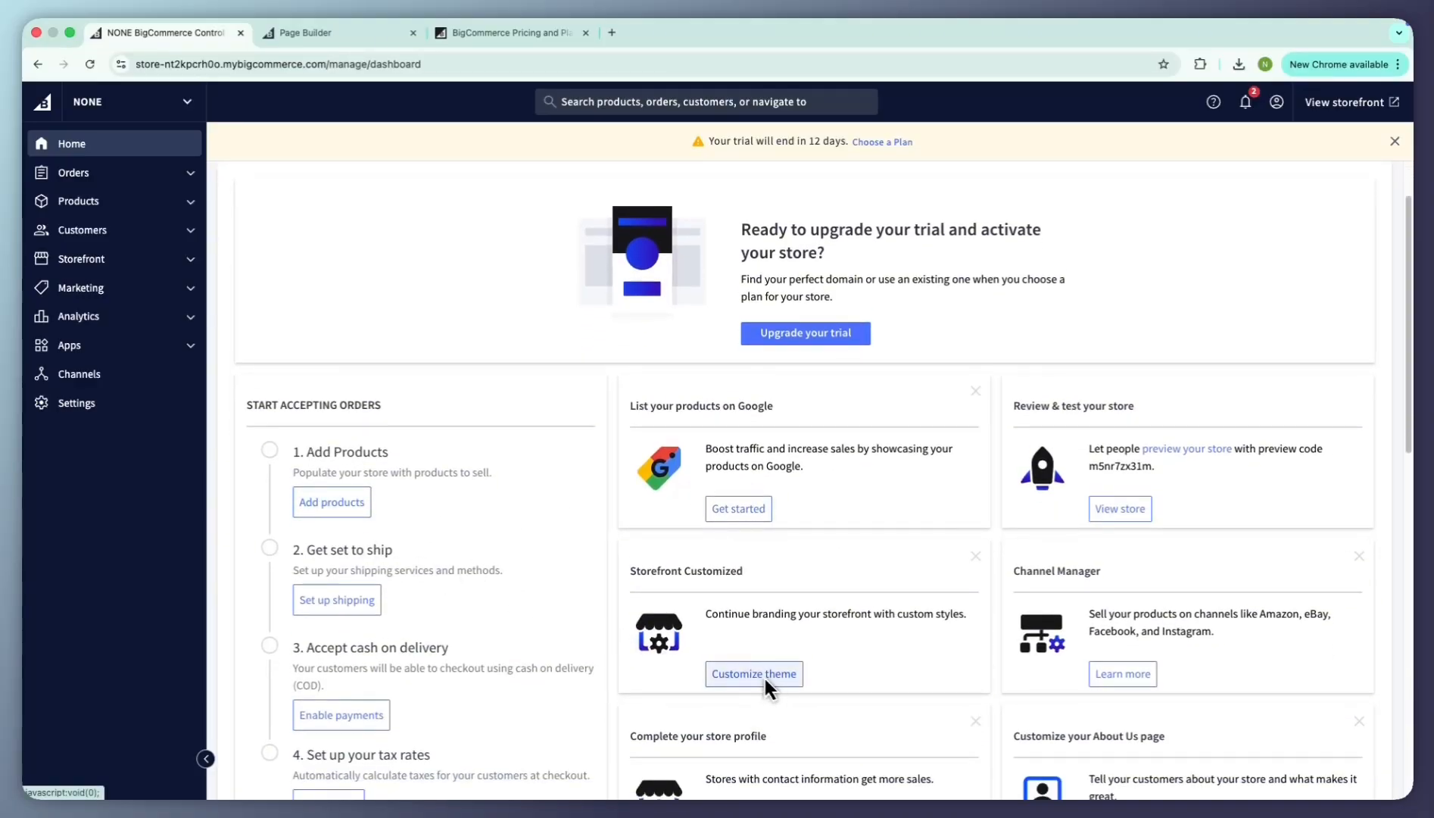
scroll(371, 644, "down", 1)
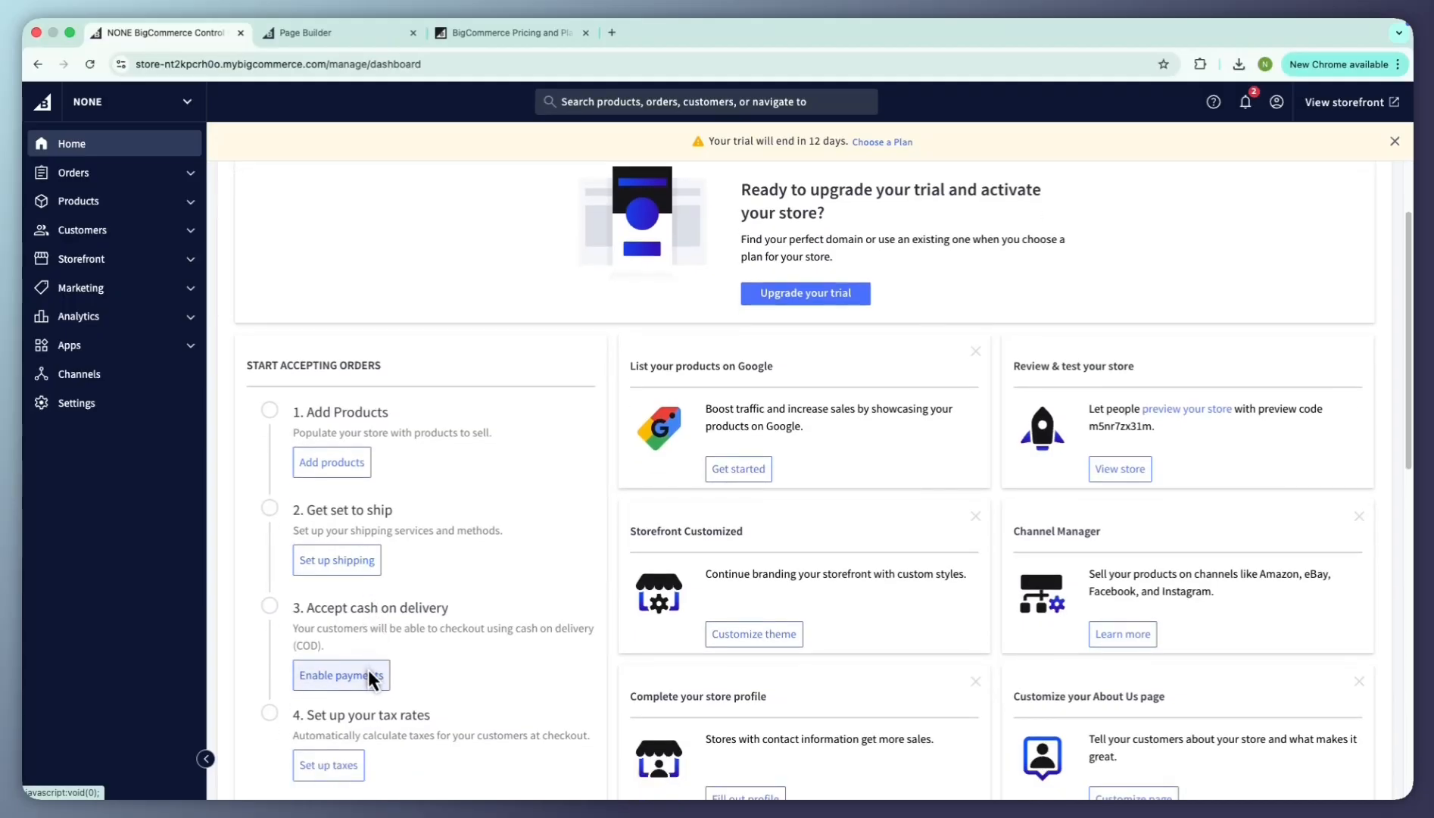
scroll(820, 625, "down", 5)
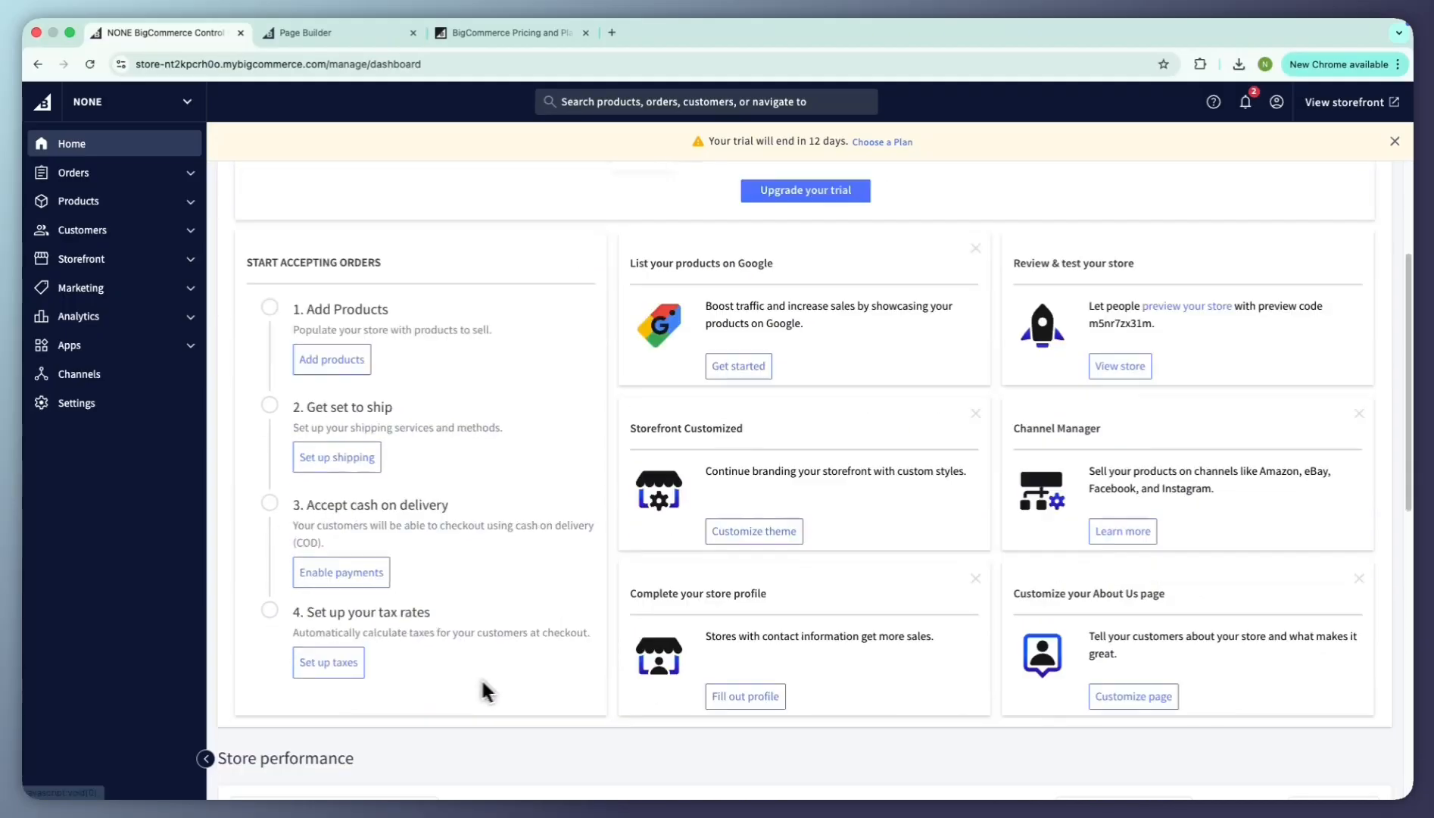
scroll(820, 626, "down", 10)
scroll(780, 424, "up", 1)
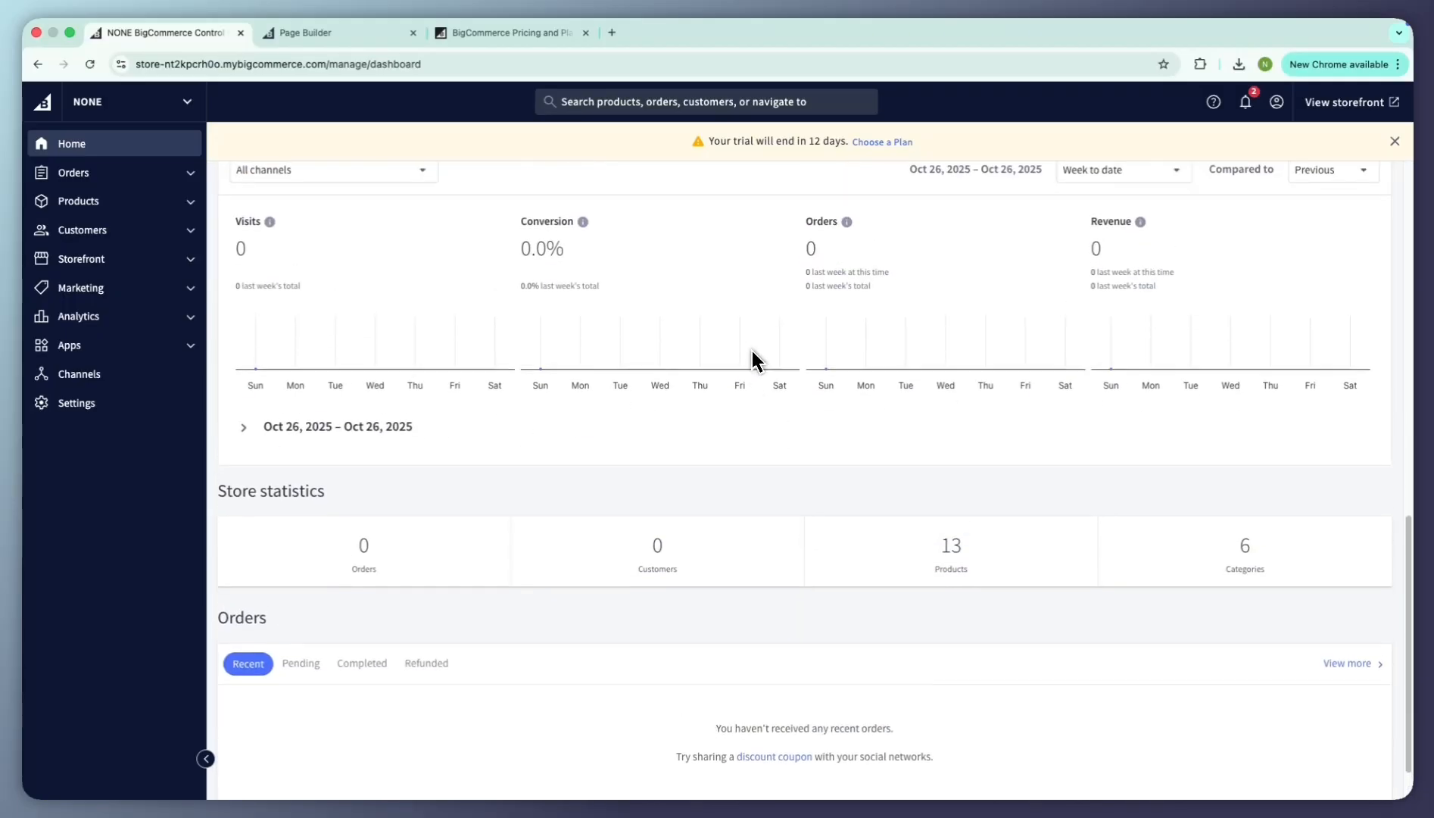
scroll(778, 371, "up", 2)
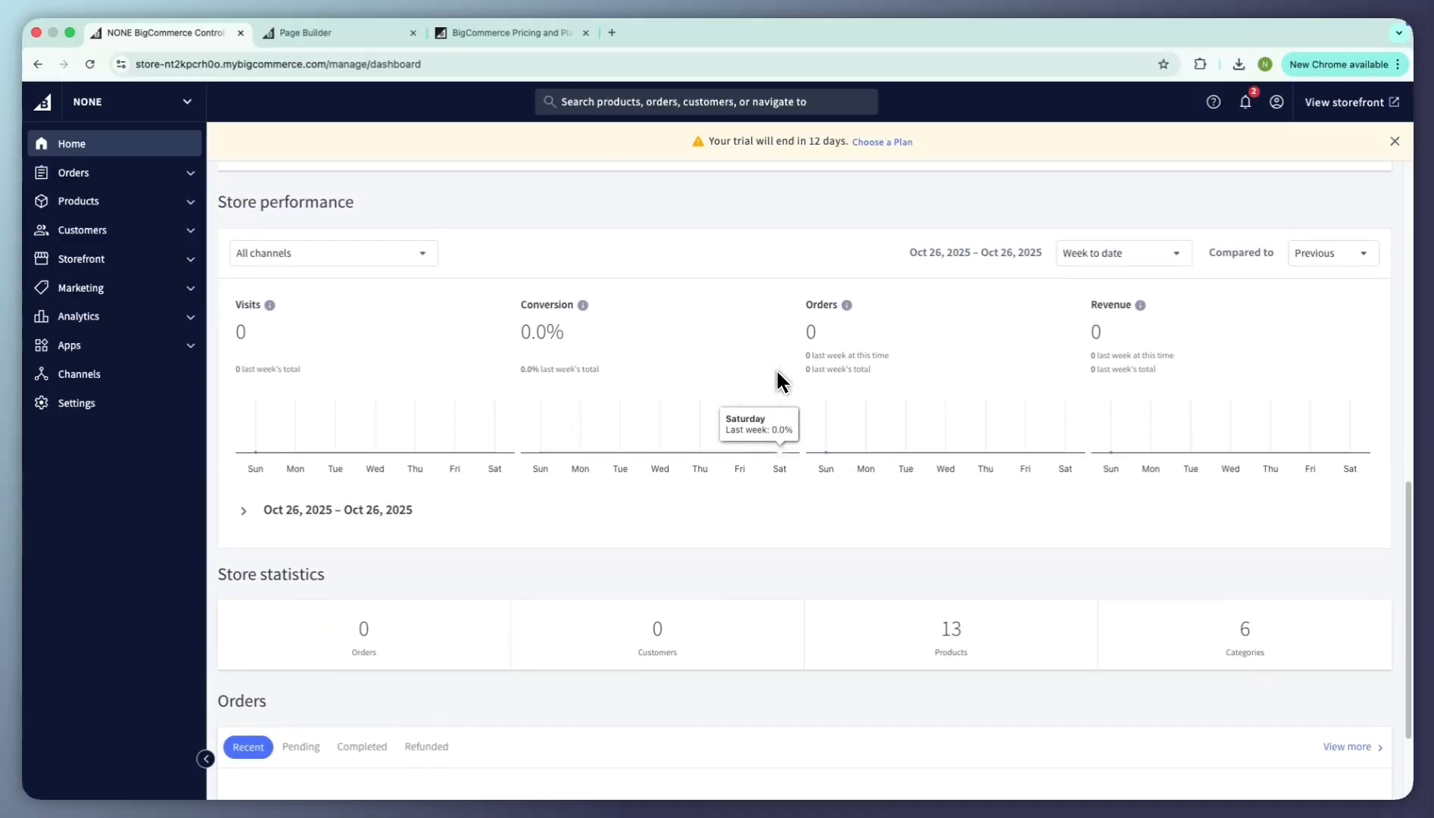
scroll(780, 381, "up", 7)
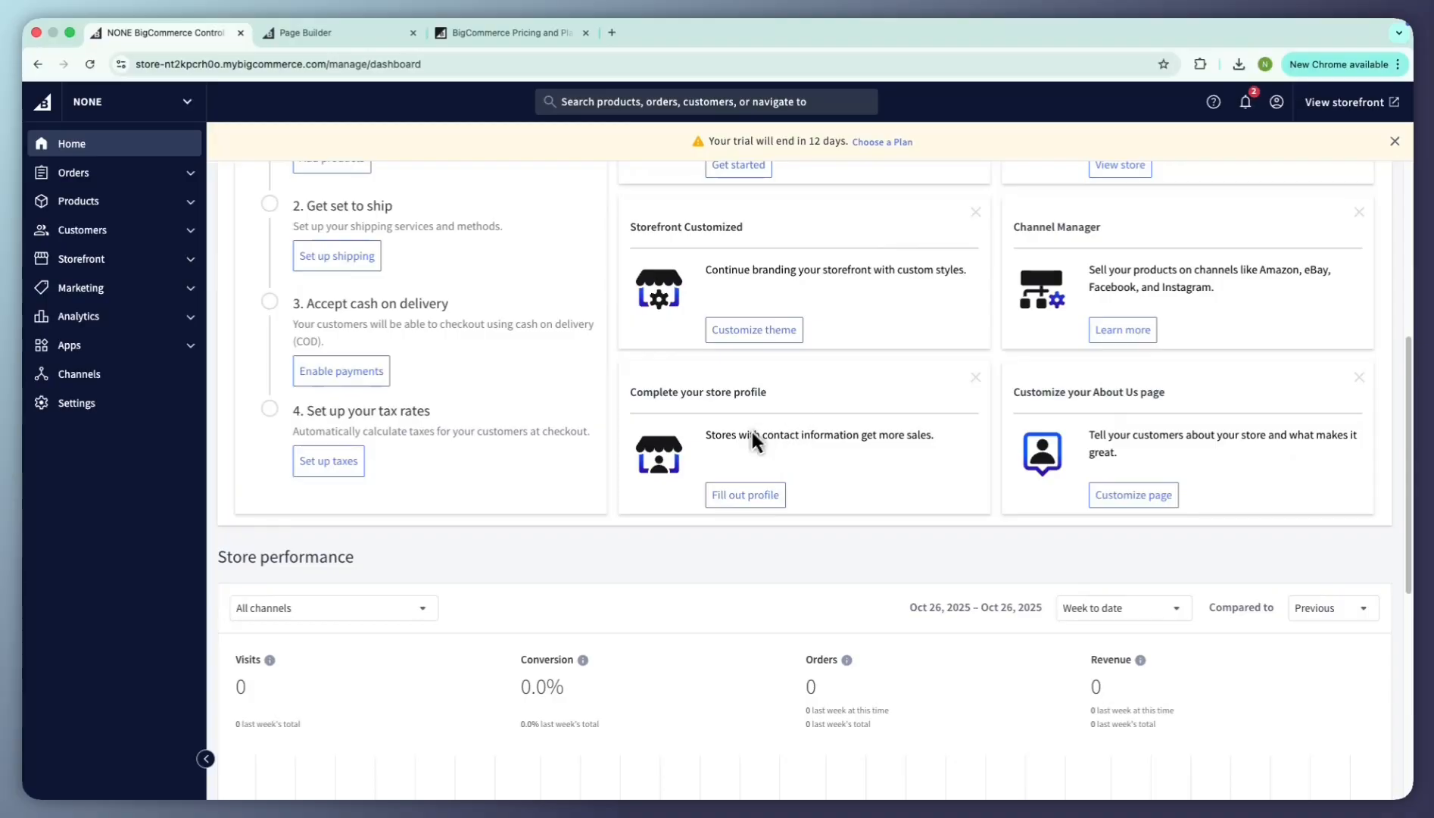
scroll(751, 441, "up", 5)
scroll(751, 441, "up", 1)
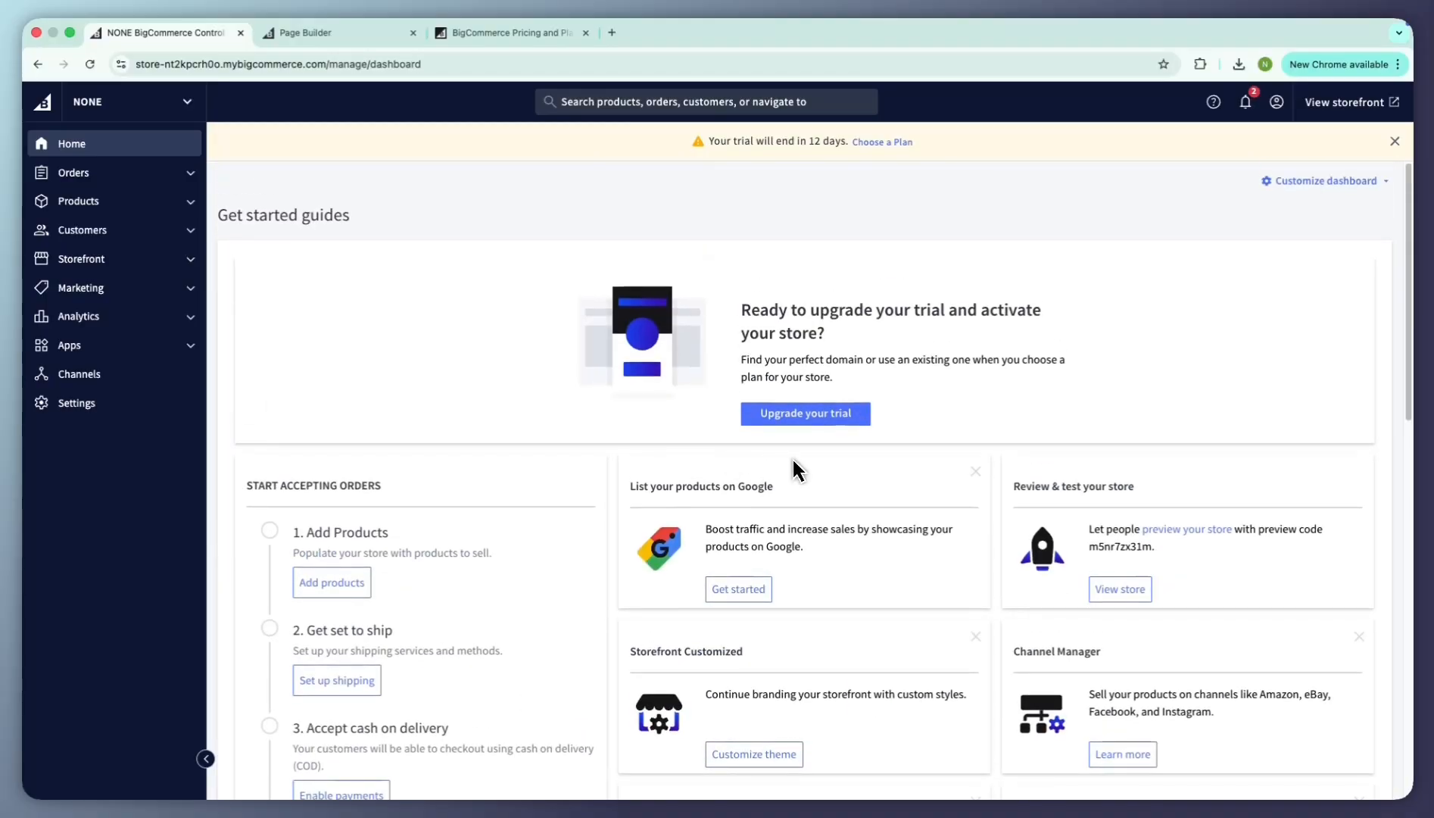
Step: Go through the store's order list, product list, customer list and storefront themes pages
left_click(122, 178)
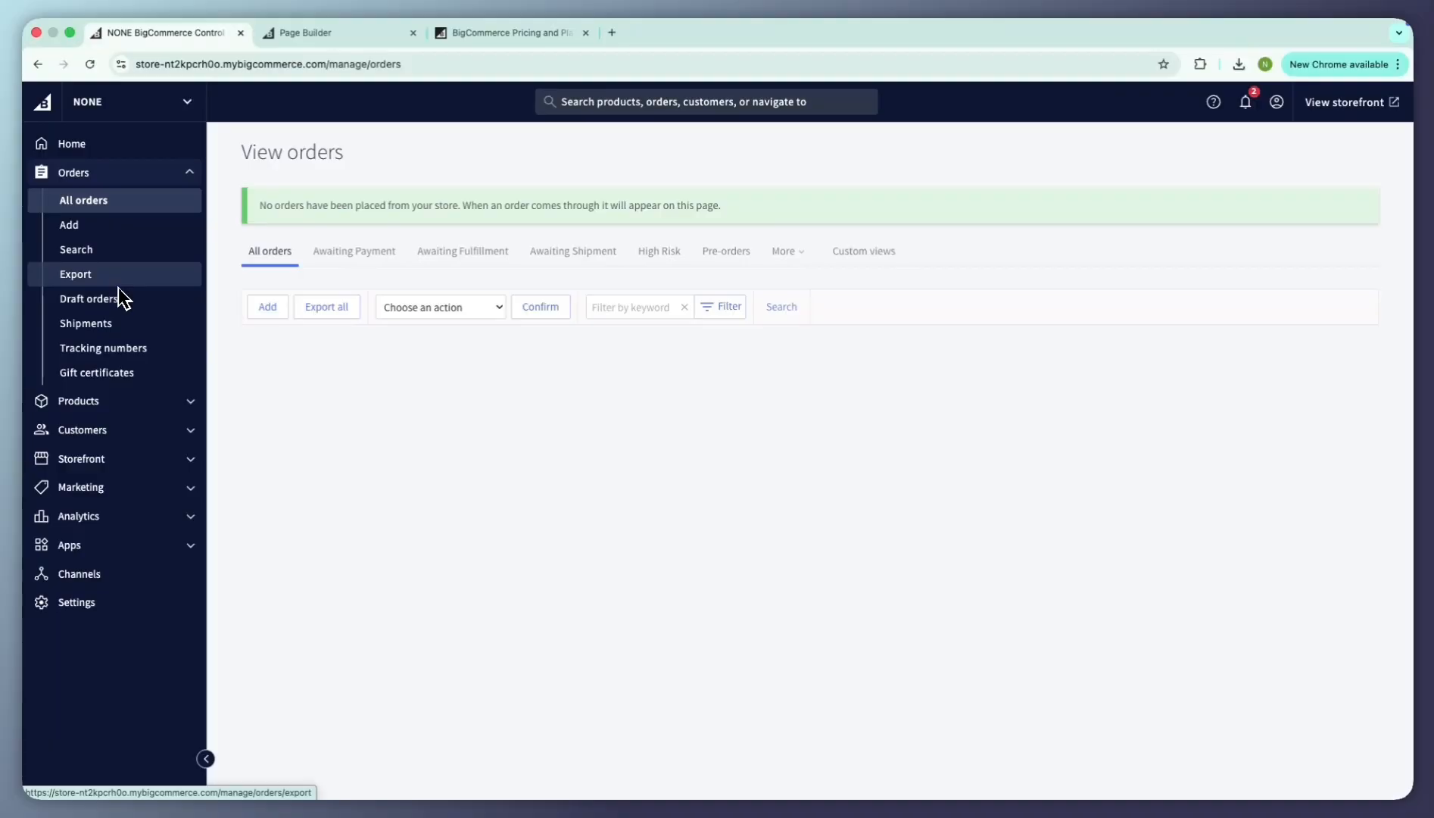
left_click(115, 402)
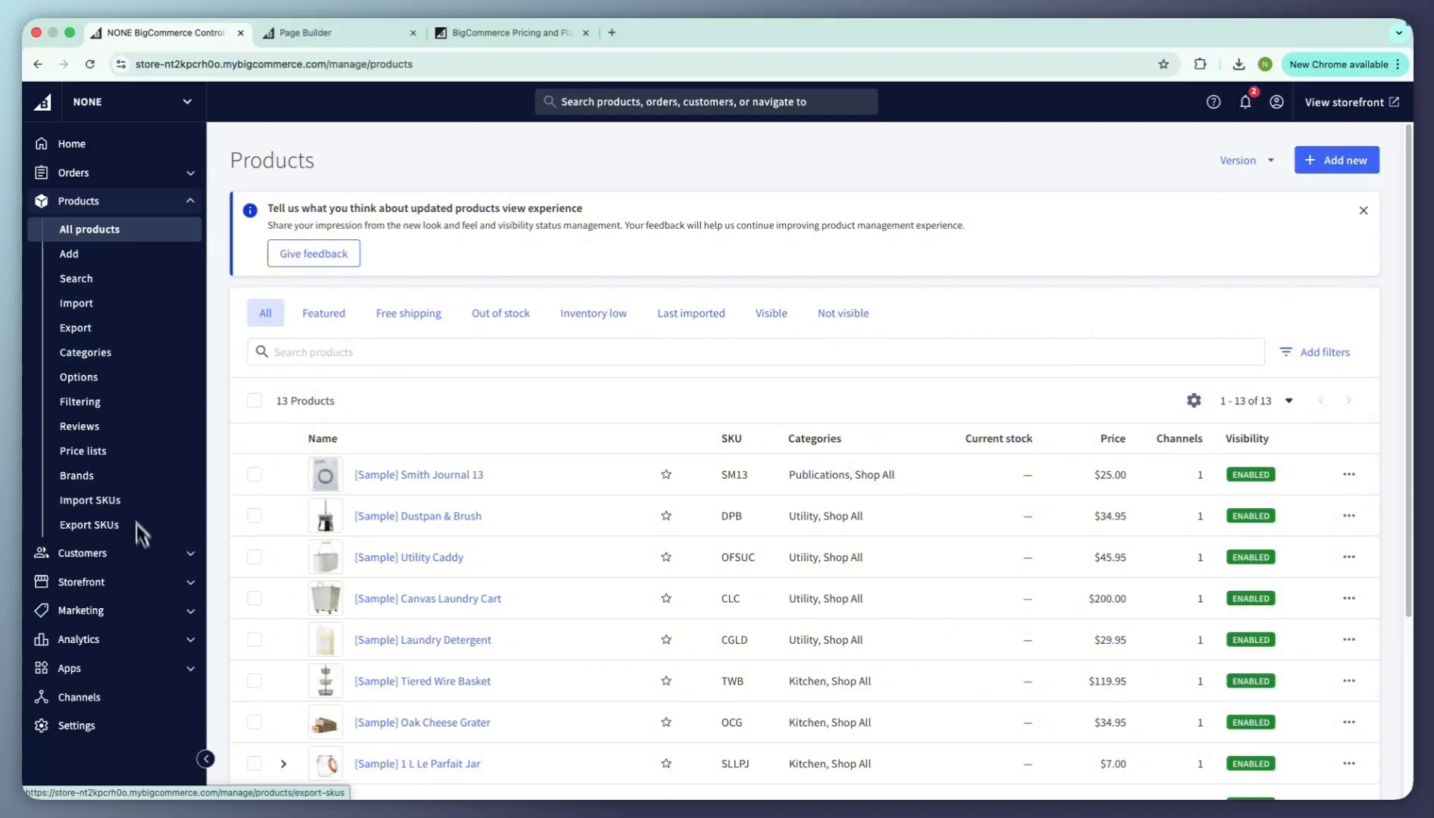
left_click(133, 552)
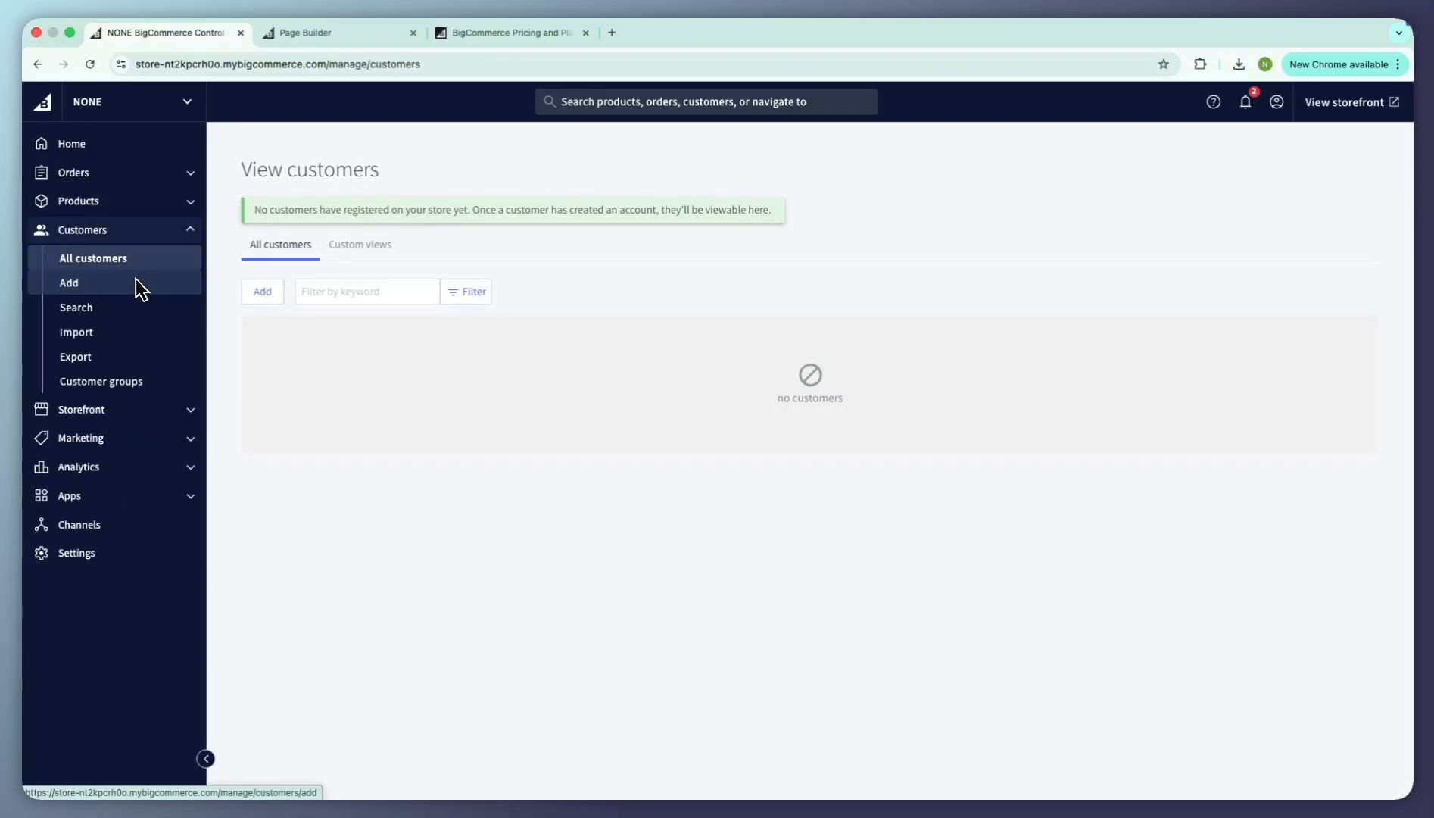
left_click(134, 415)
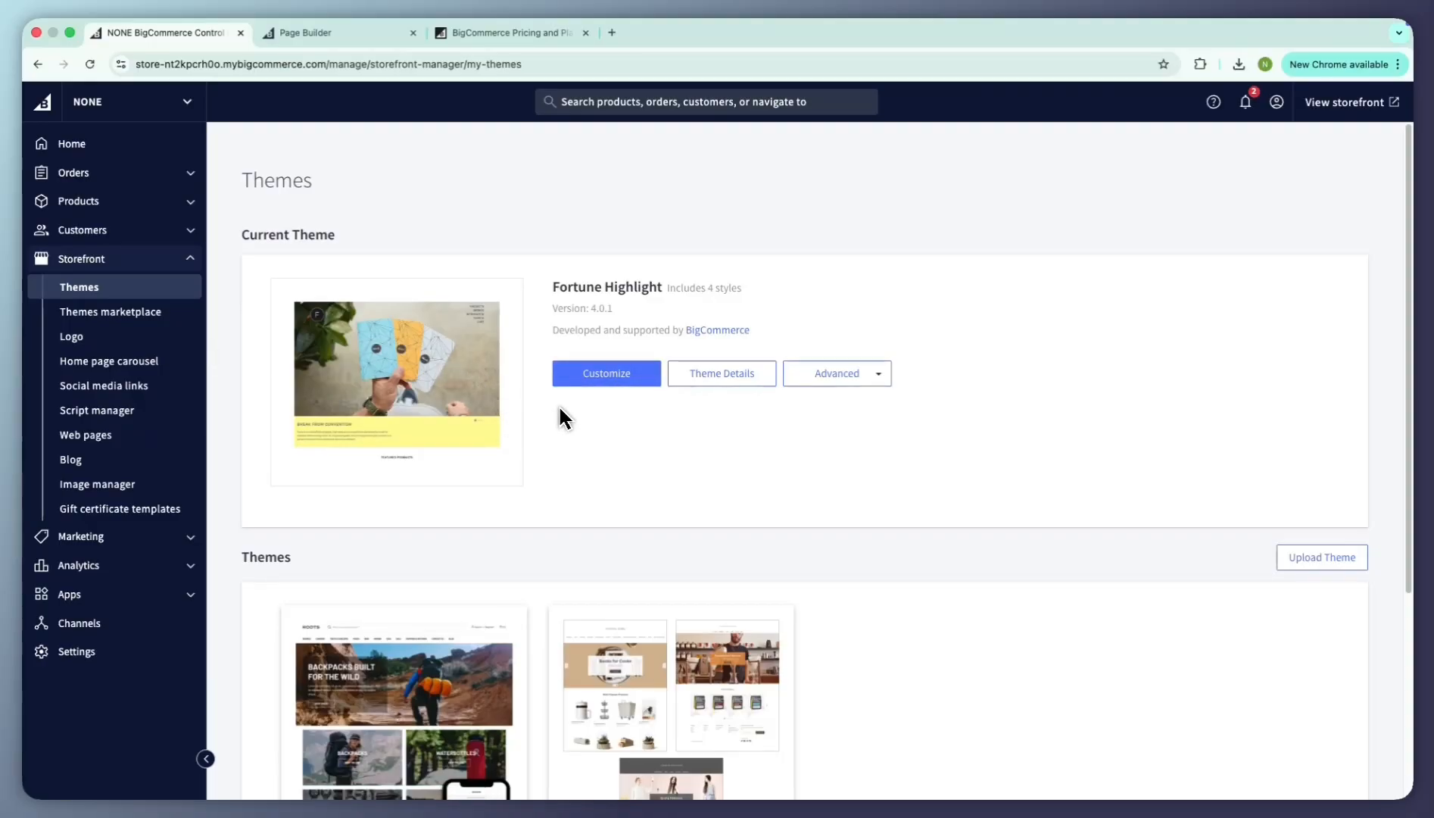
Step: View the marketing promotions page and examine the store overview in Analytics
left_click(113, 539)
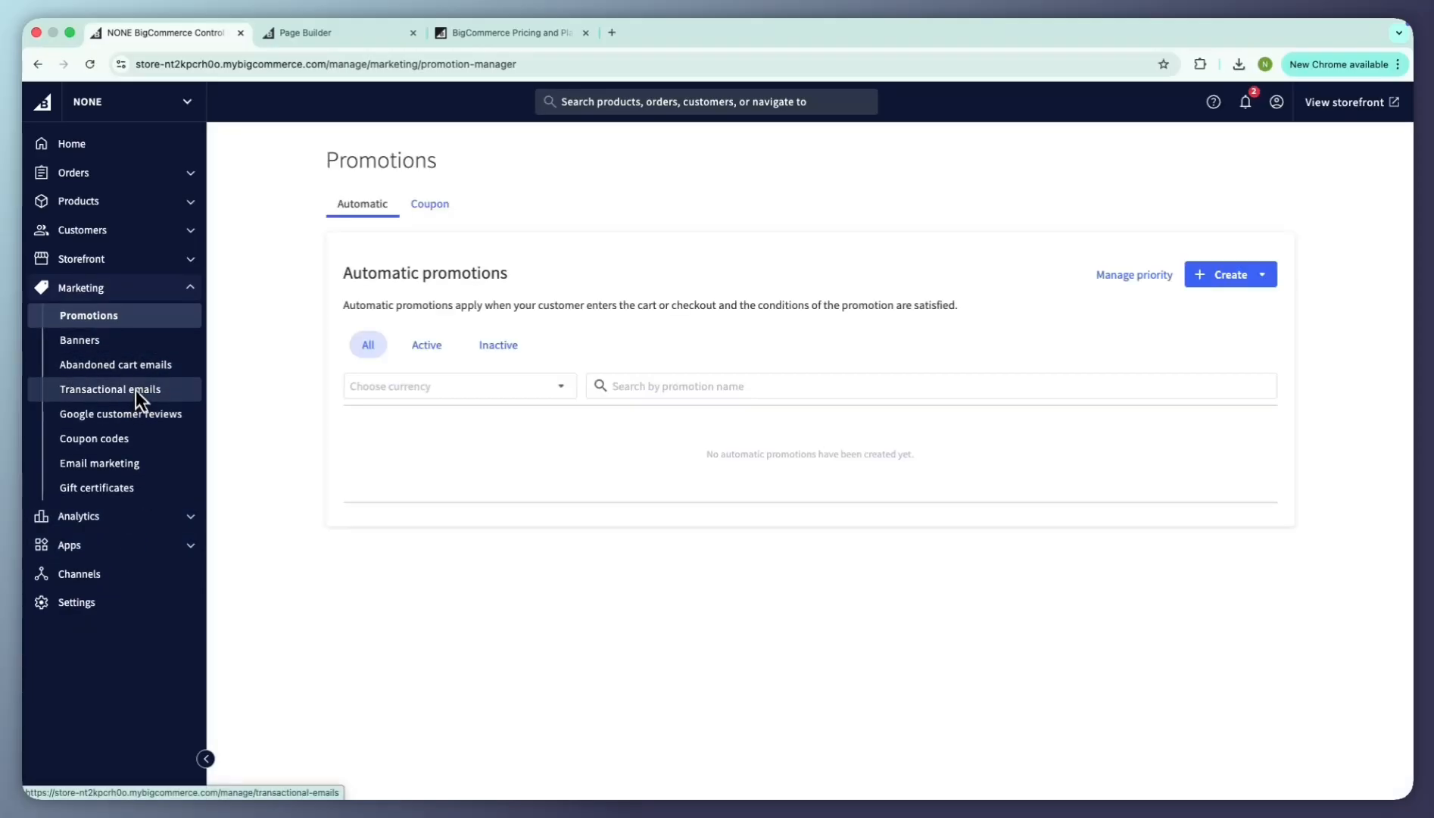
left_click(131, 519)
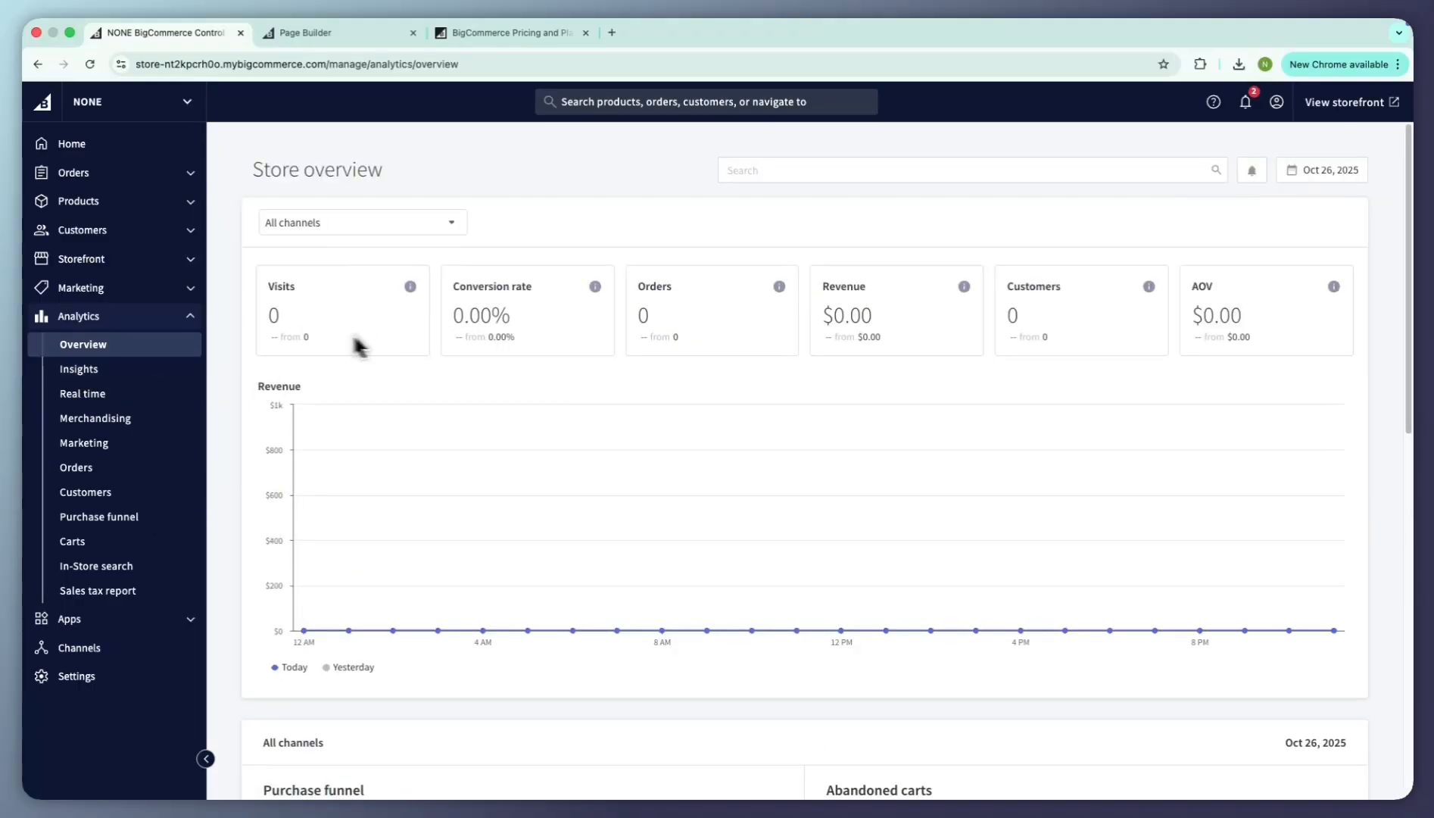
scroll(311, 356, "down", 1)
scroll(940, 539, "up", 1)
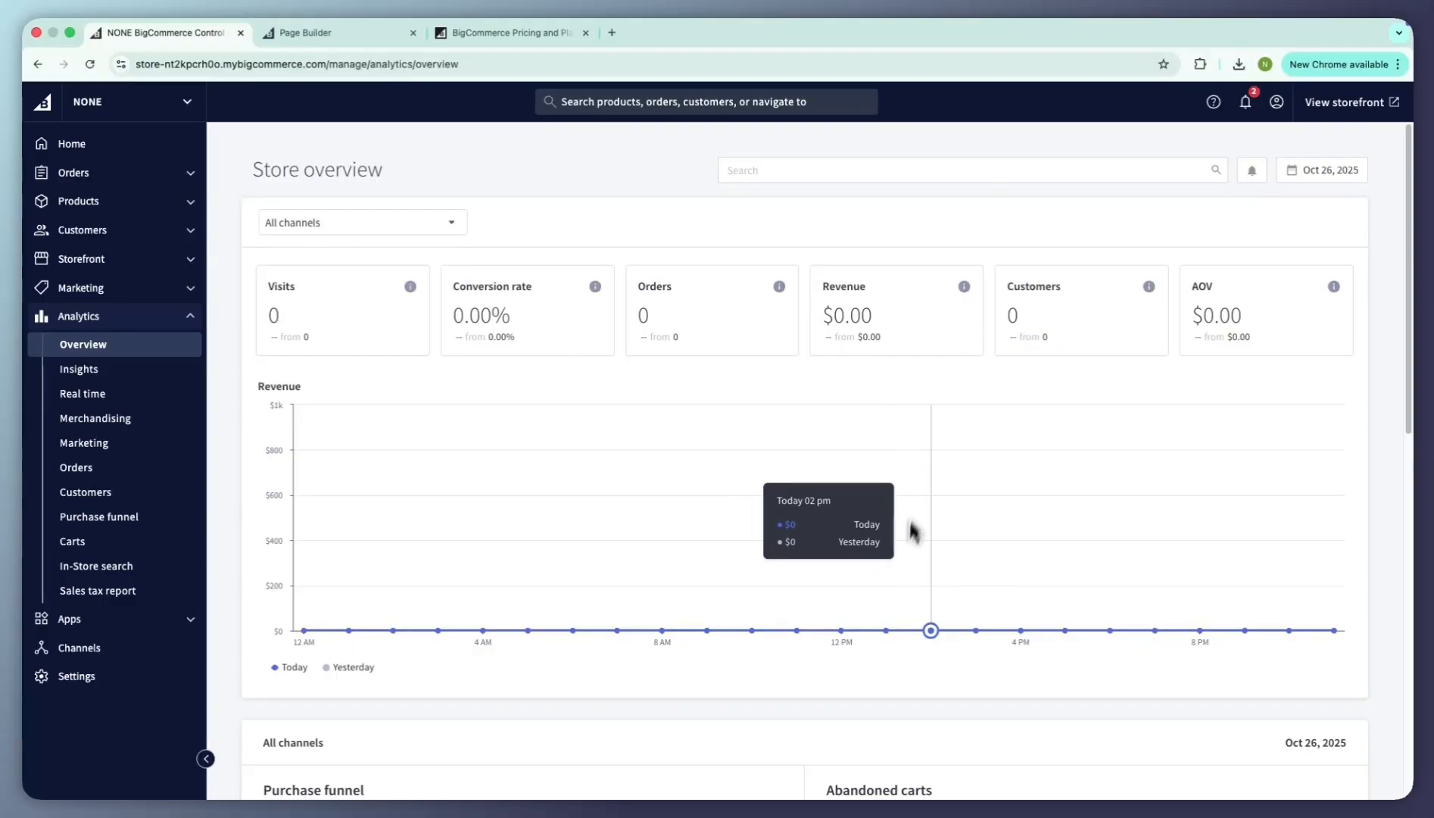
Step: Open the live storefront and look over its homepage carousel and featured task lamp banner
left_click(1350, 102)
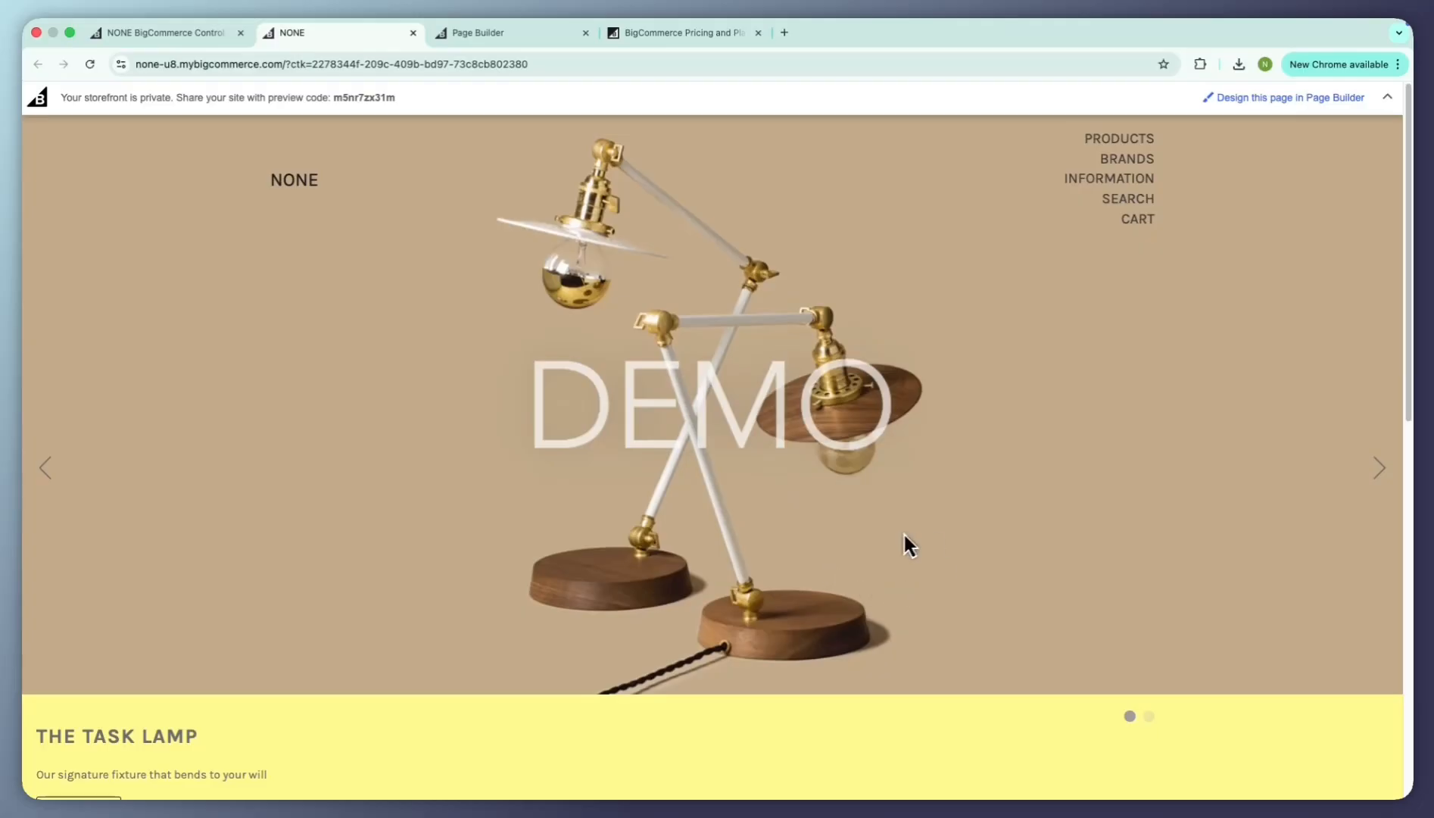
scroll(916, 615, "down", 4)
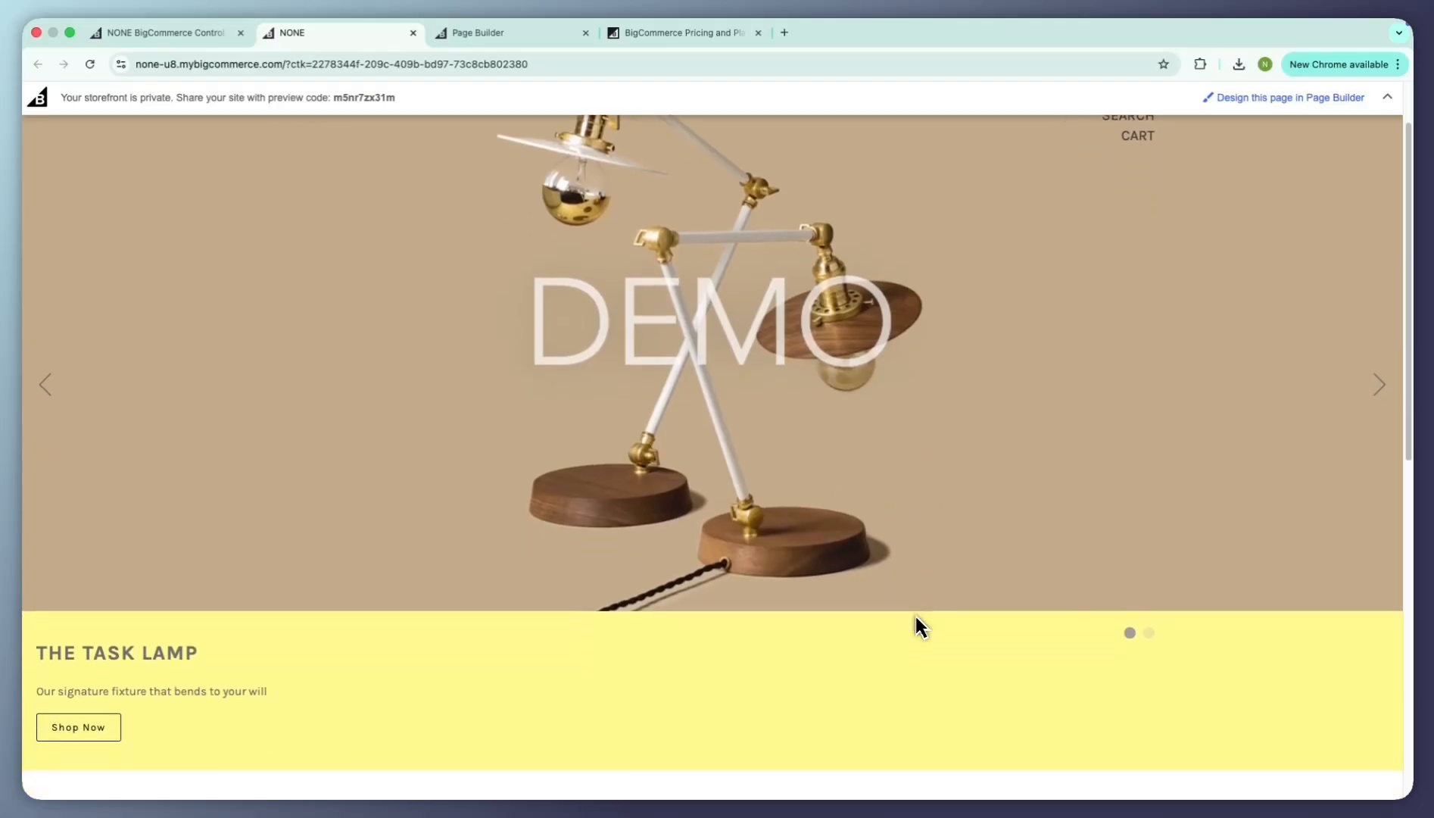
scroll(915, 615, "up", 5)
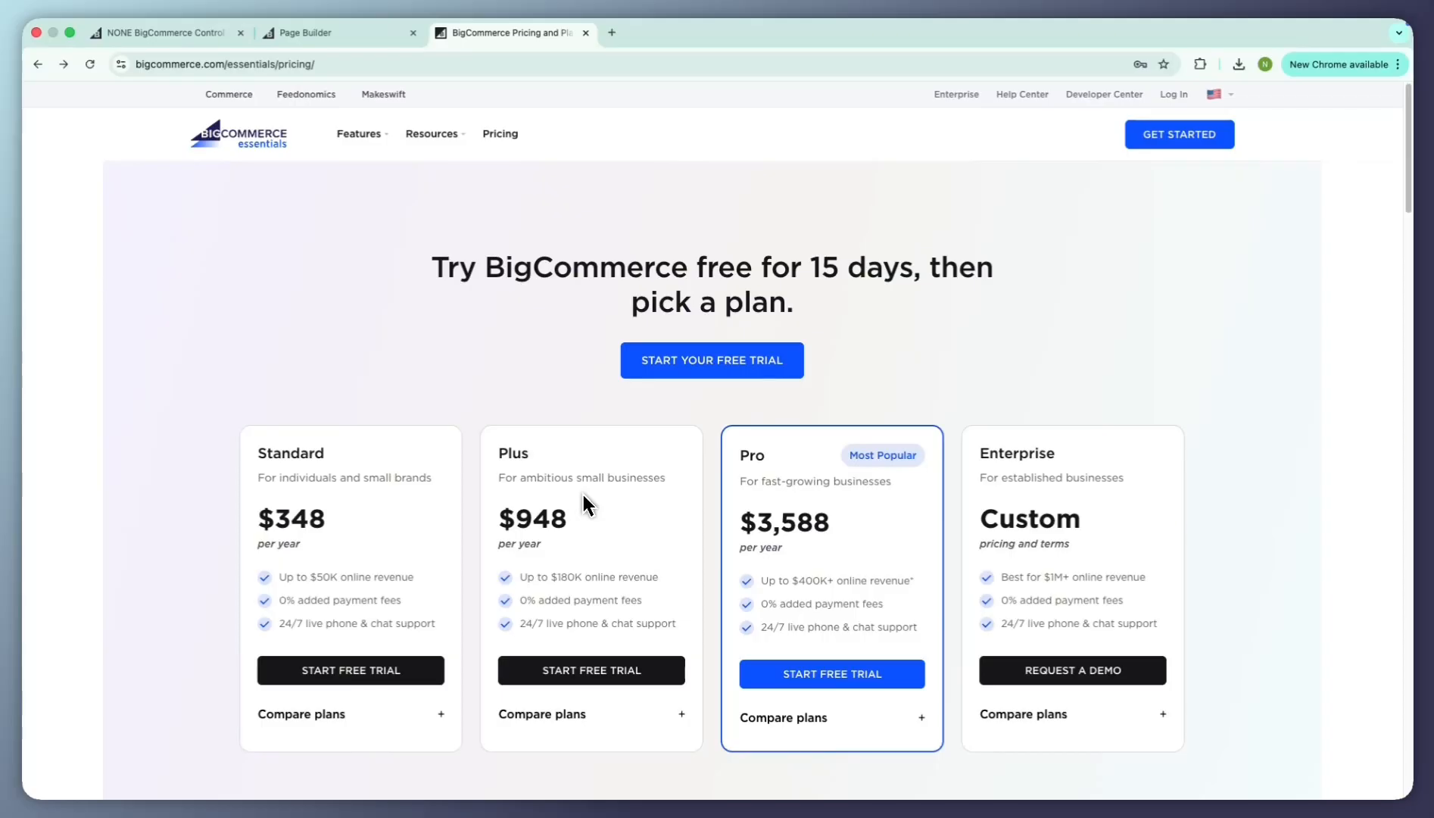
Step: Highlight the yearly prices of the Plus and Pro plans on the BigCommerce pricing page to compare them
left_click_drag(561, 507, 517, 518)
left_click(573, 533)
left_click_drag(833, 527, 769, 535)
left_click(866, 568)
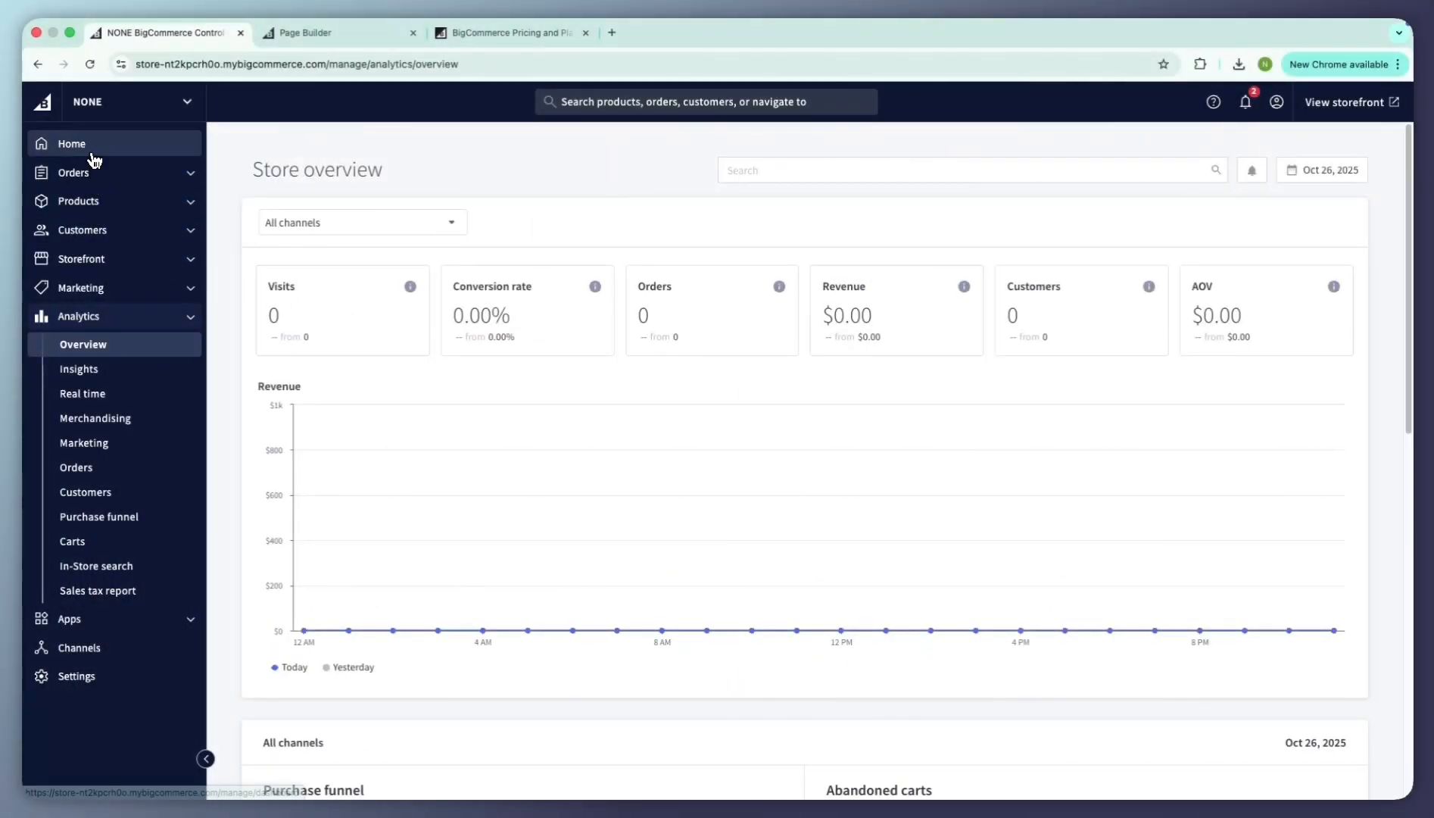
Step: Go back to the store dashboard and review the current and installed themes of the storefront
left_click(91, 154)
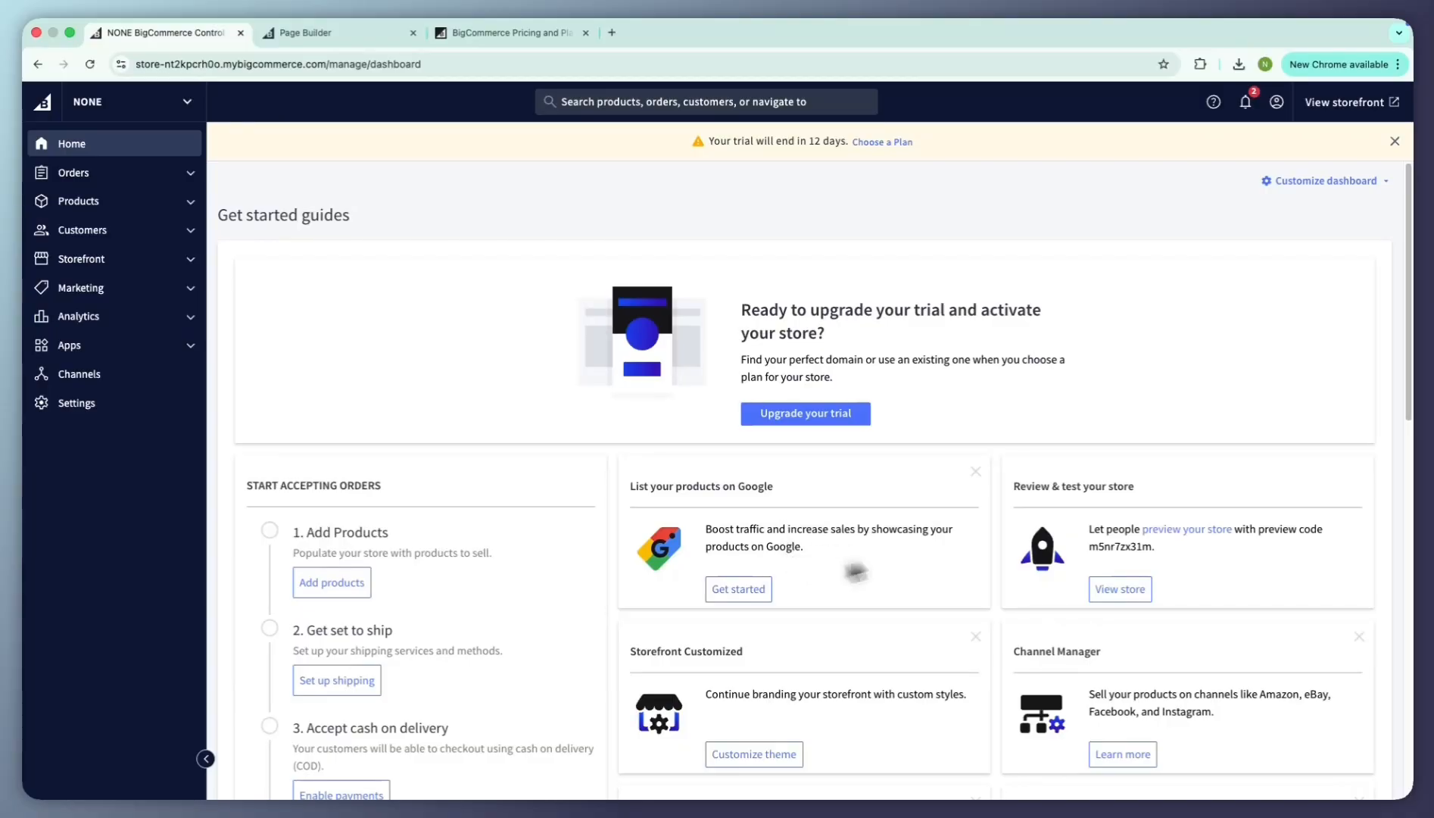
left_click(99, 263)
scroll(694, 503, "up", 4)
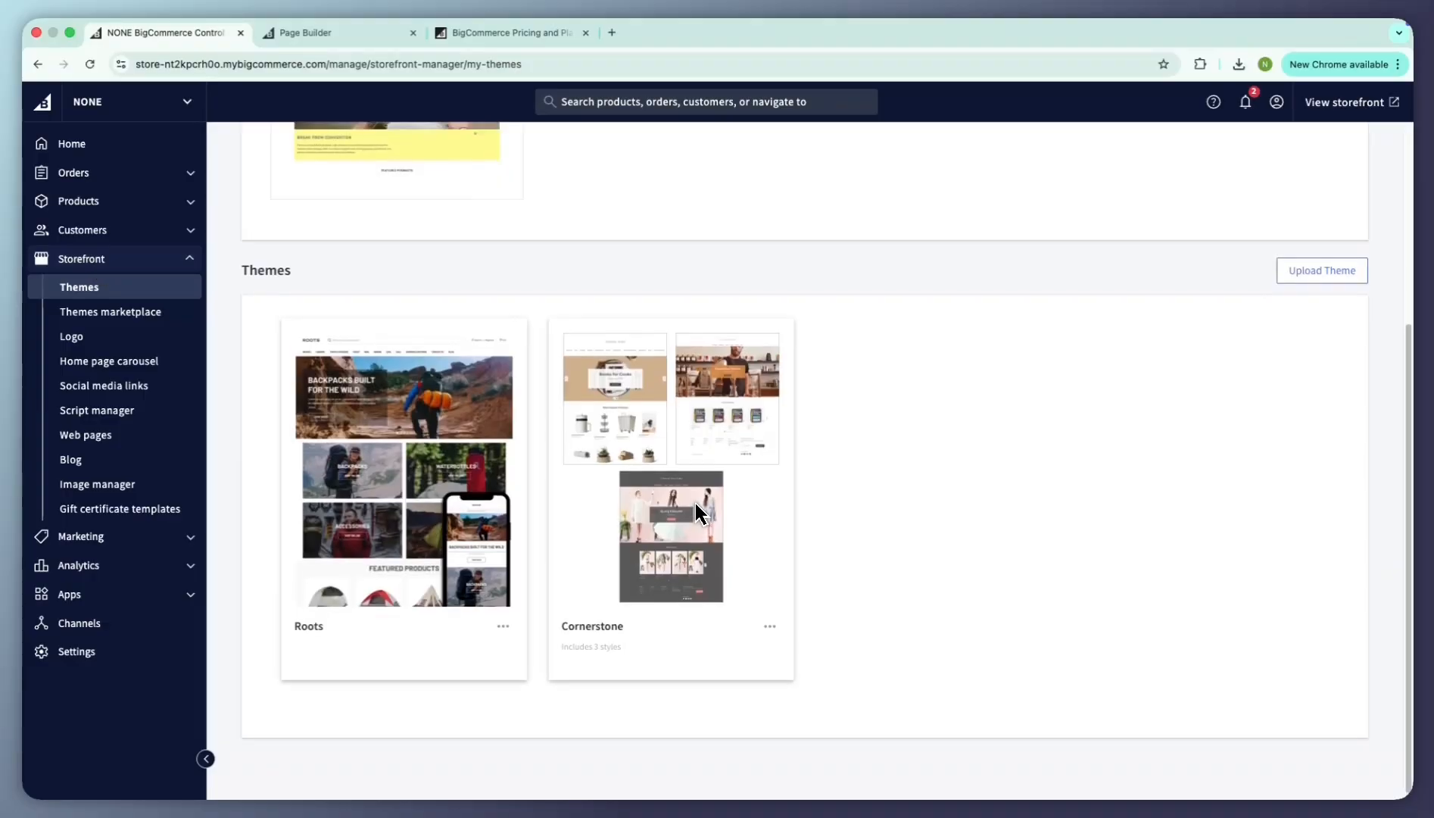
scroll(694, 503, "down", 4)
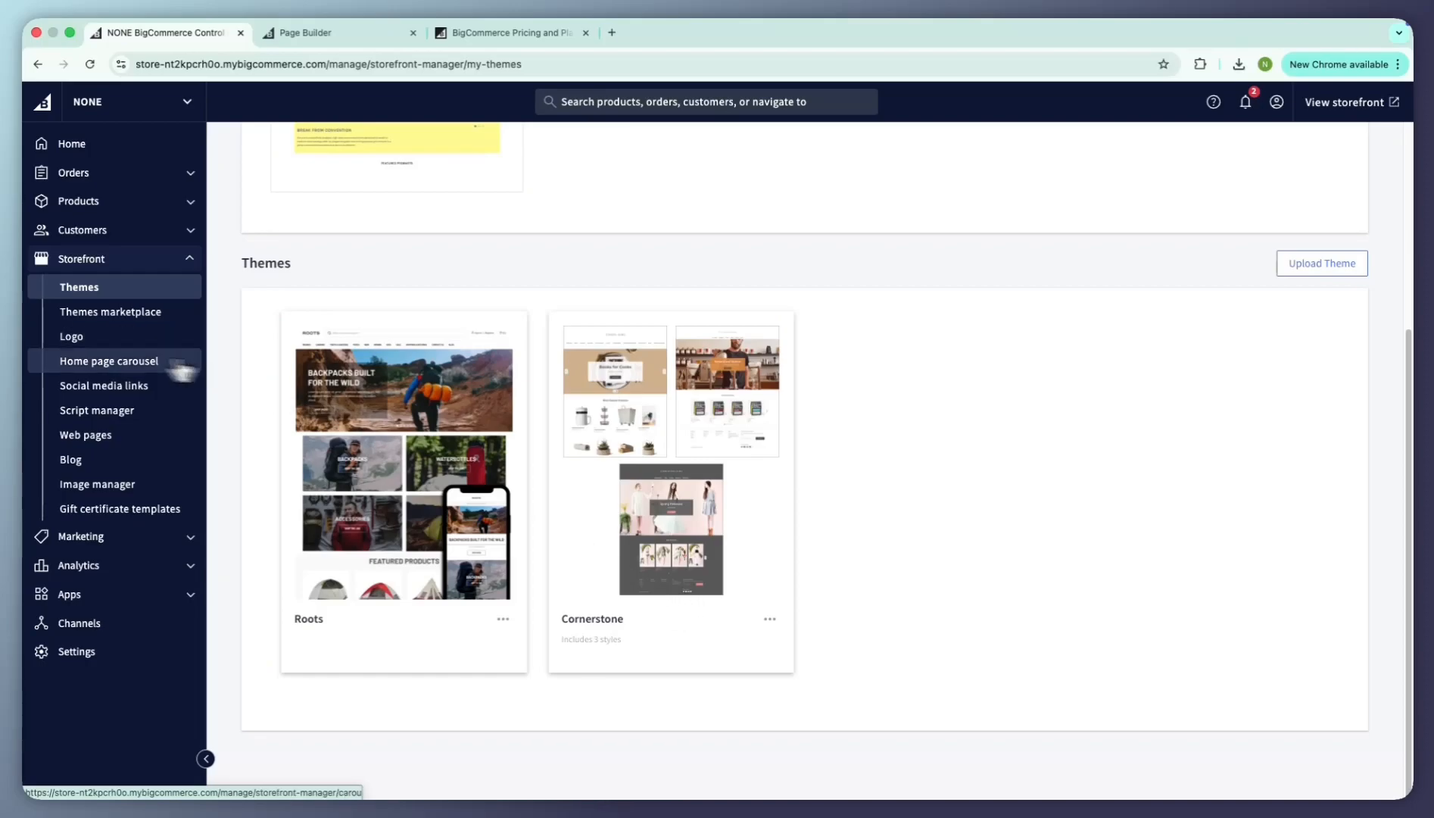
Step: Browse the themes marketplace, filter it to free themes and look through the available ones
left_click(125, 316)
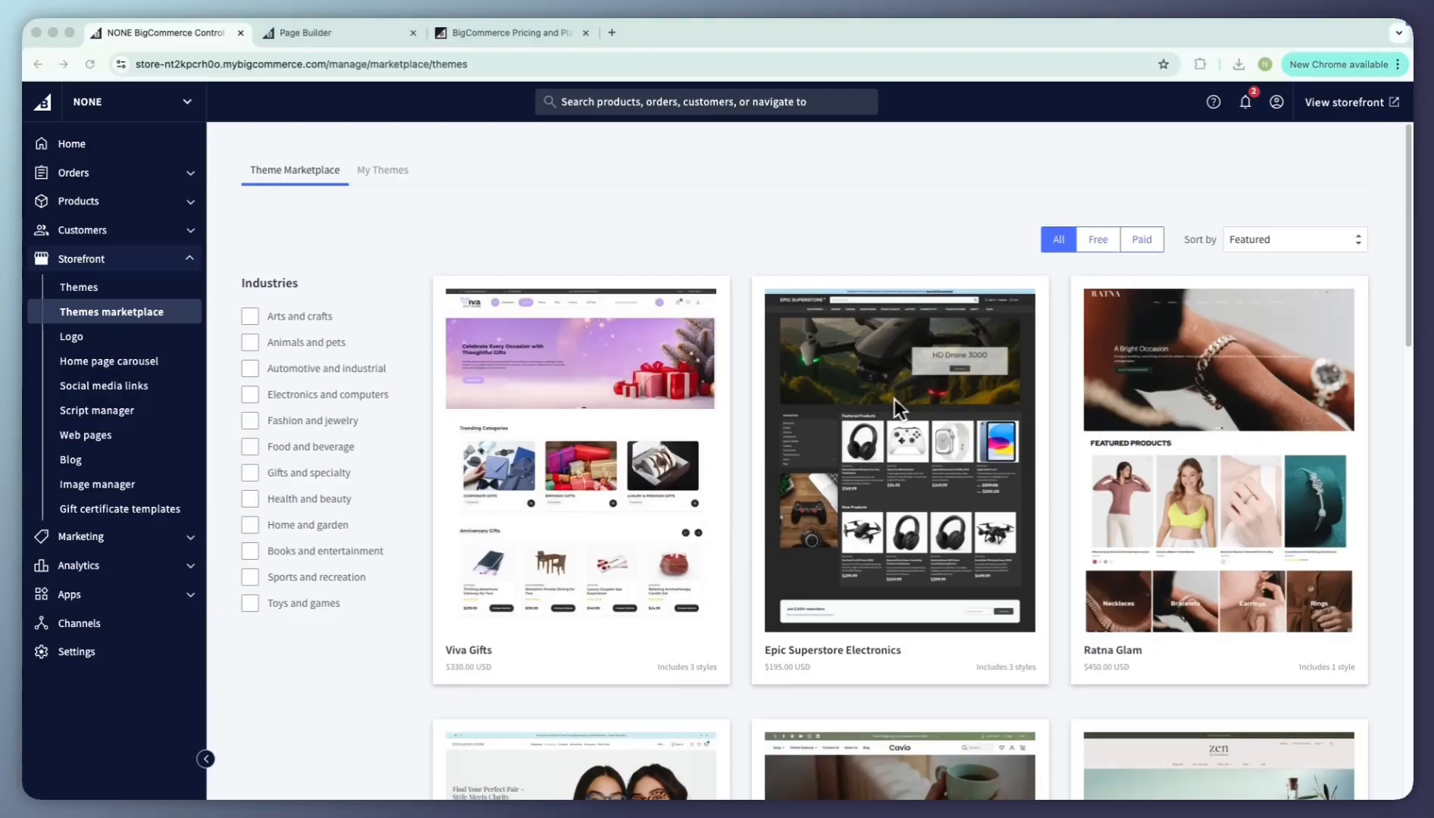
scroll(871, 451, "down", 3)
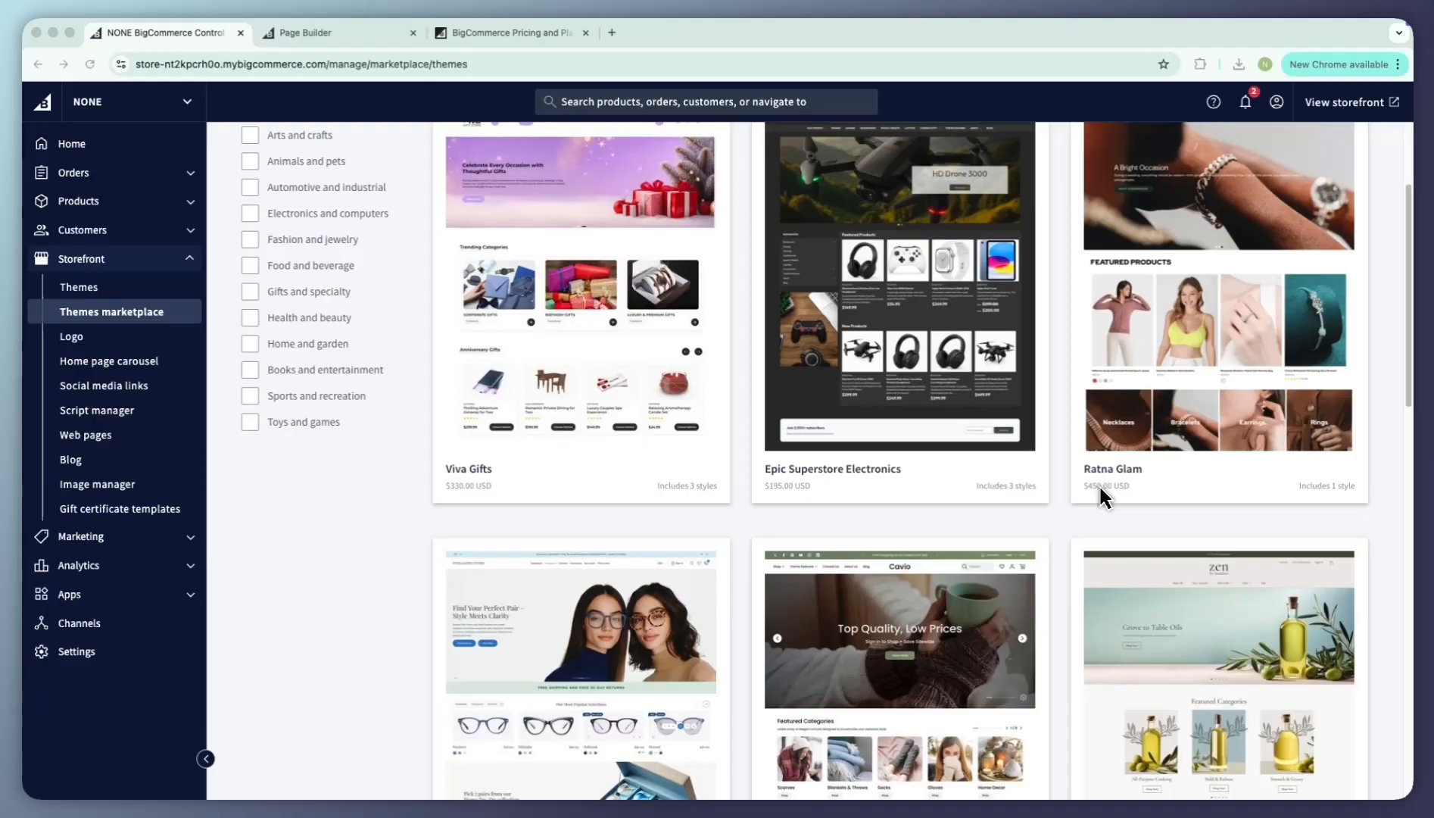
scroll(940, 472, "up", 5)
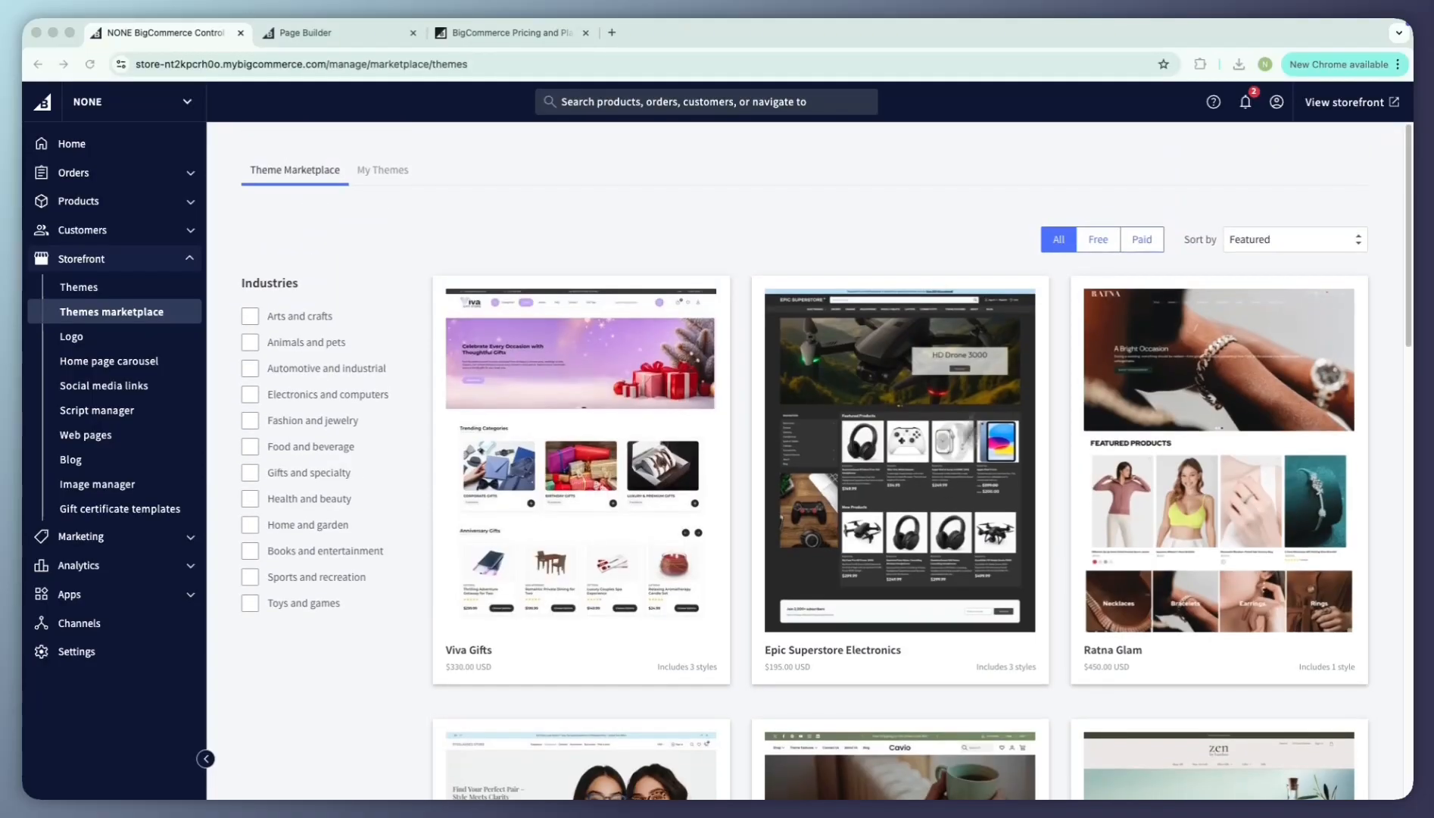
left_click(1105, 240)
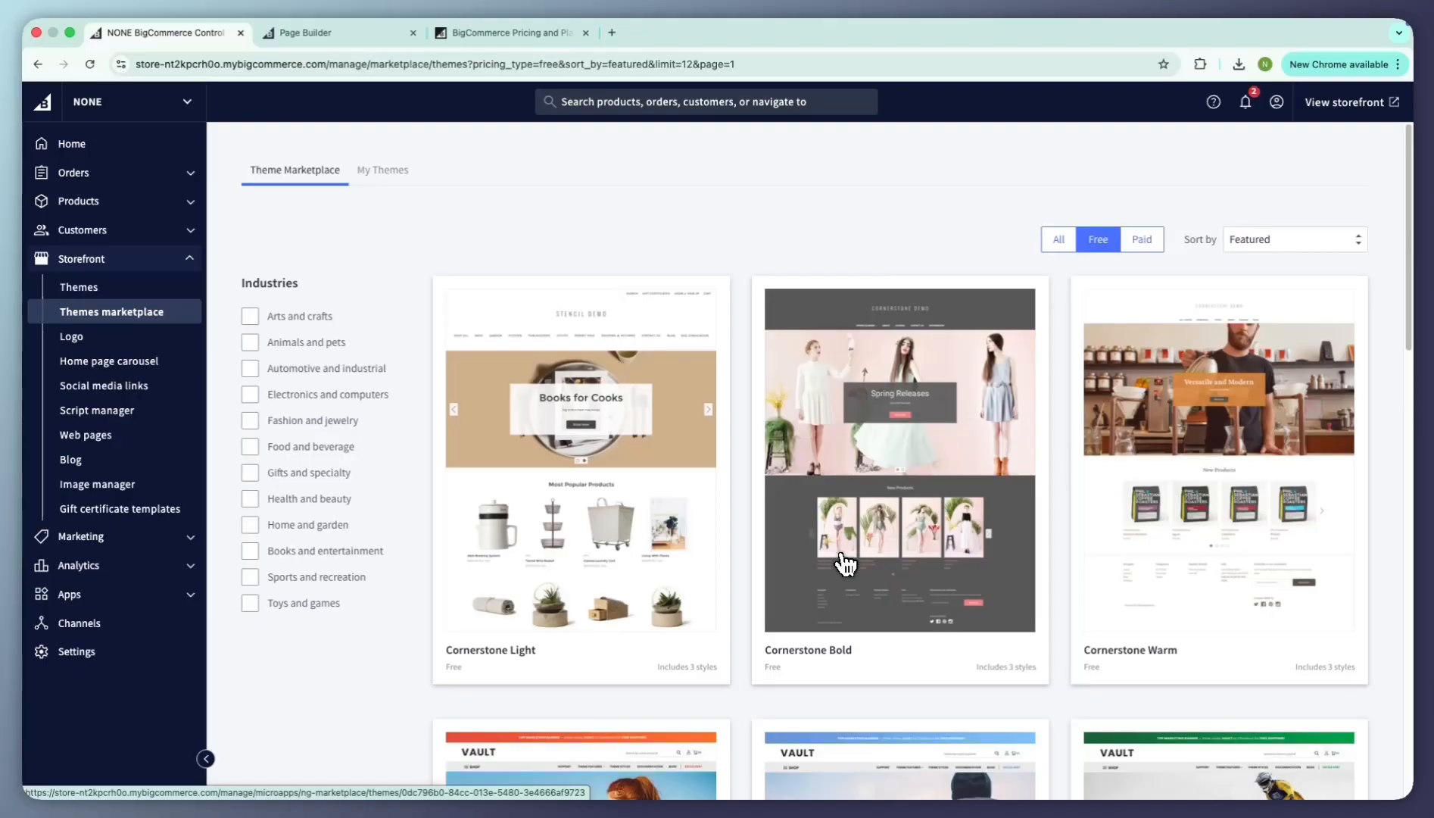
scroll(846, 564, "down", 15)
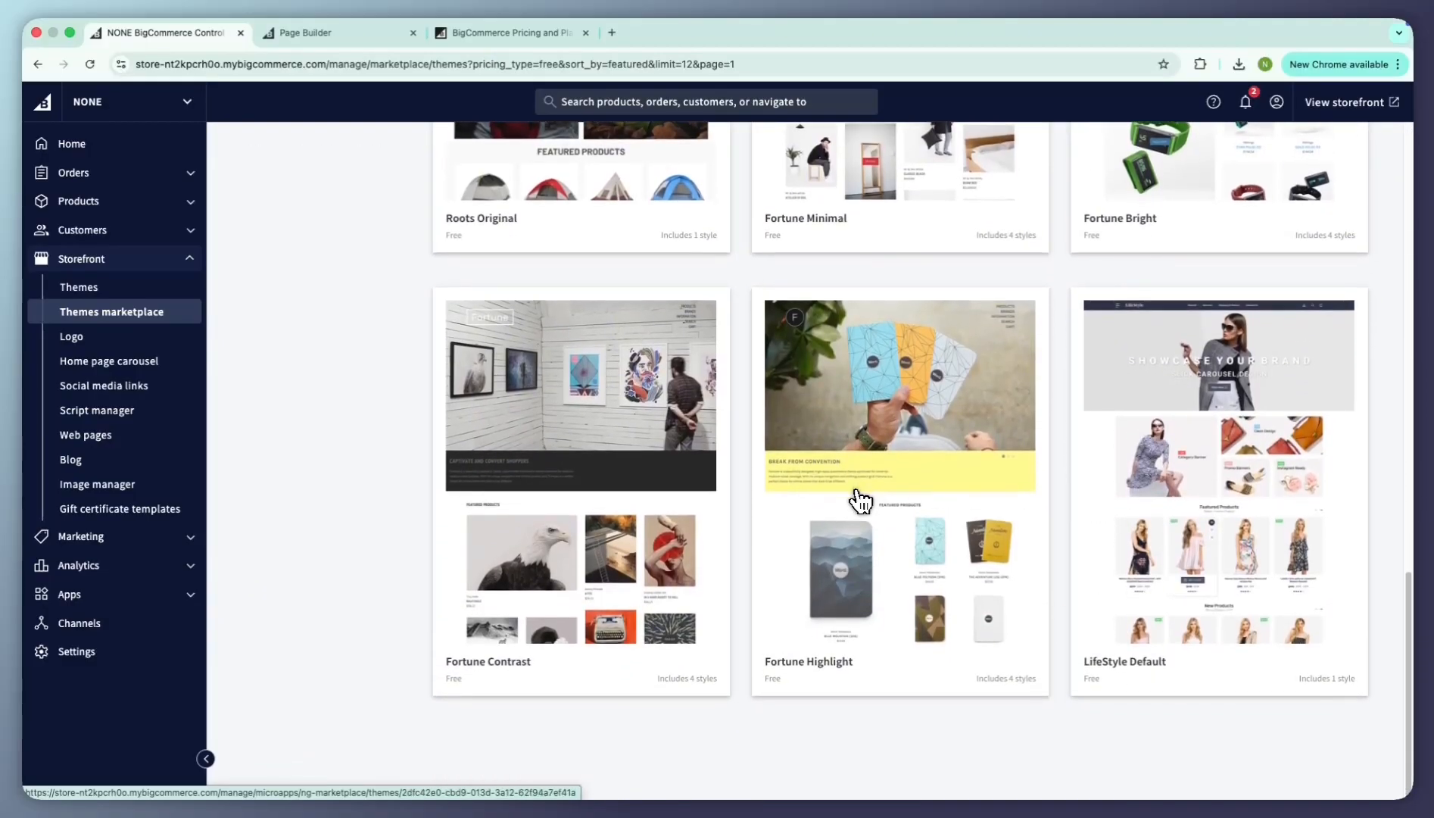
Step: Open the Fortune Highlight theme's details and examine its preview and included styles
left_click(858, 500)
scroll(826, 448, "down", 5)
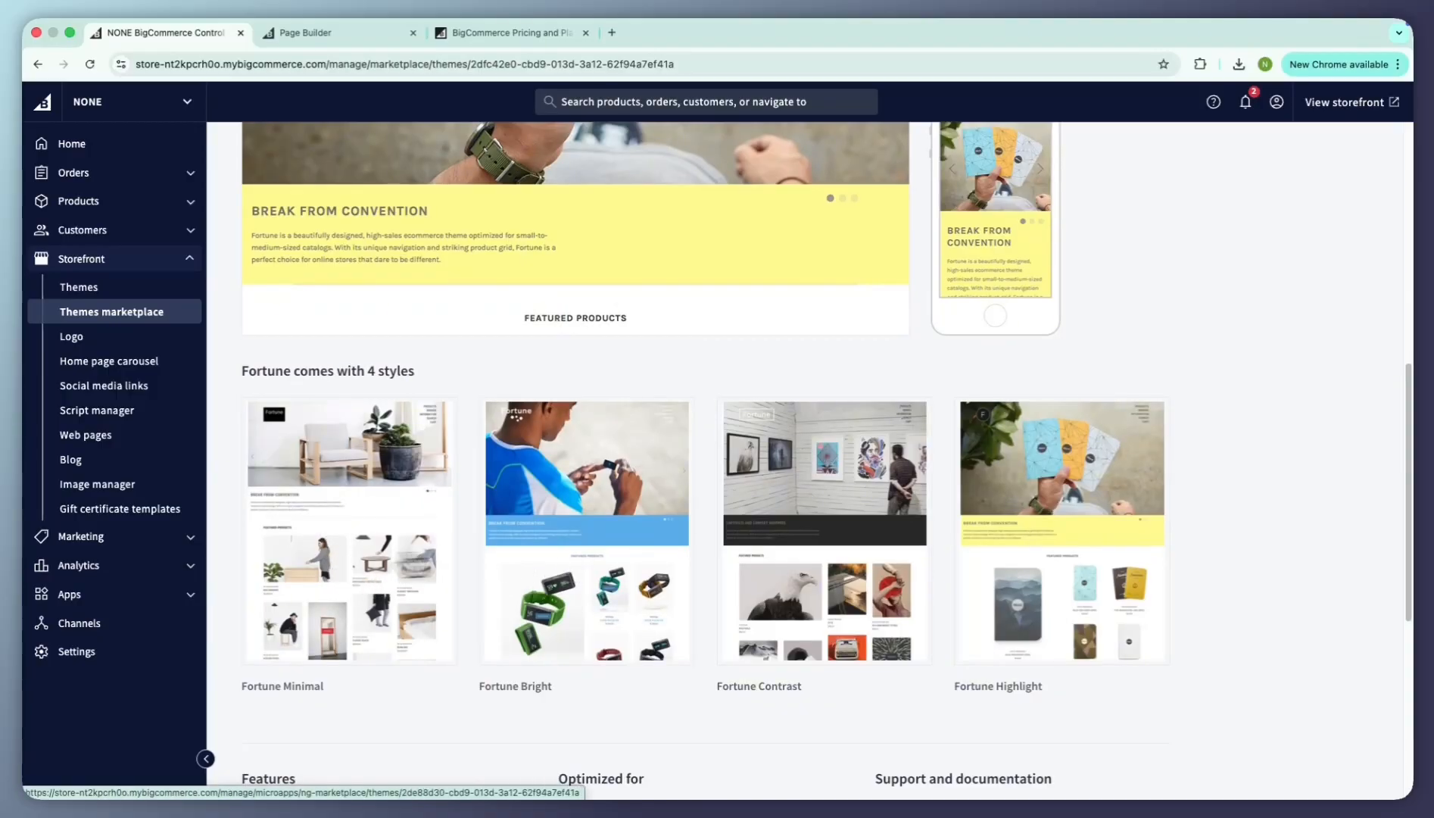
left_click(431, 539)
scroll(691, 559, "down", 3)
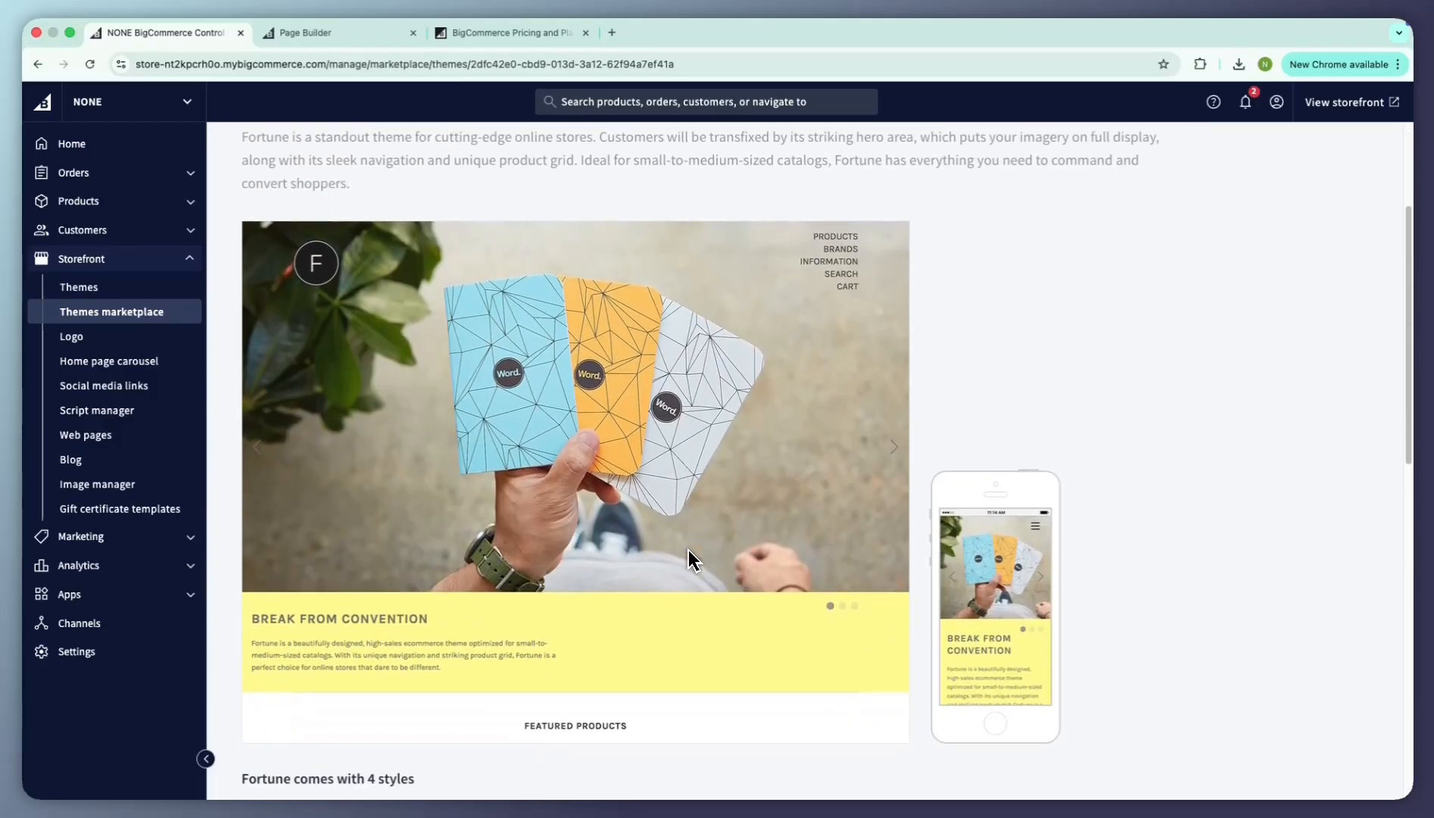
Step: View Fortune Highlight among the store's own themes and start customizing it in Page Builder
scroll(766, 549, "up", 3)
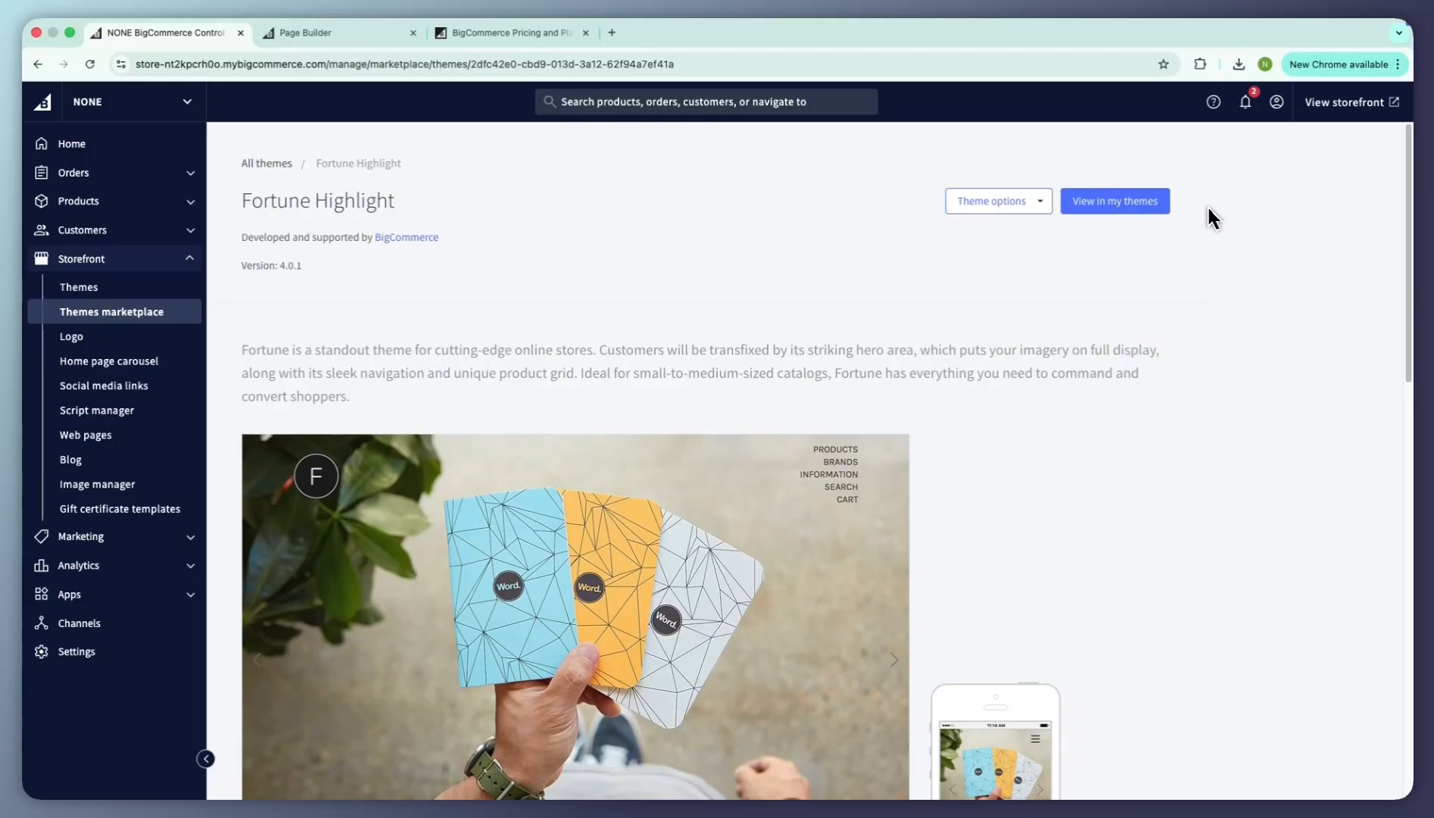
left_click(1119, 215)
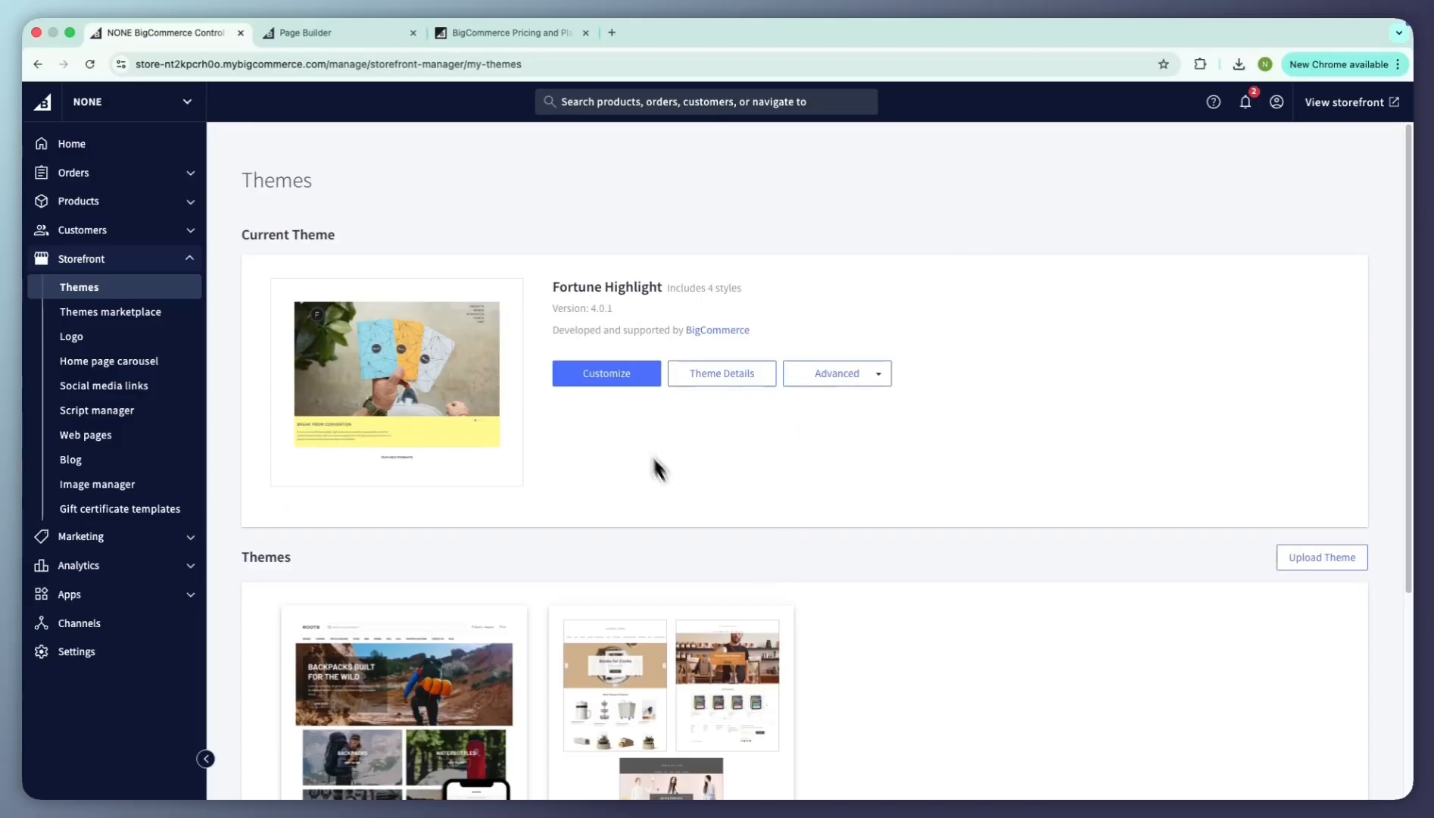
left_click(613, 390)
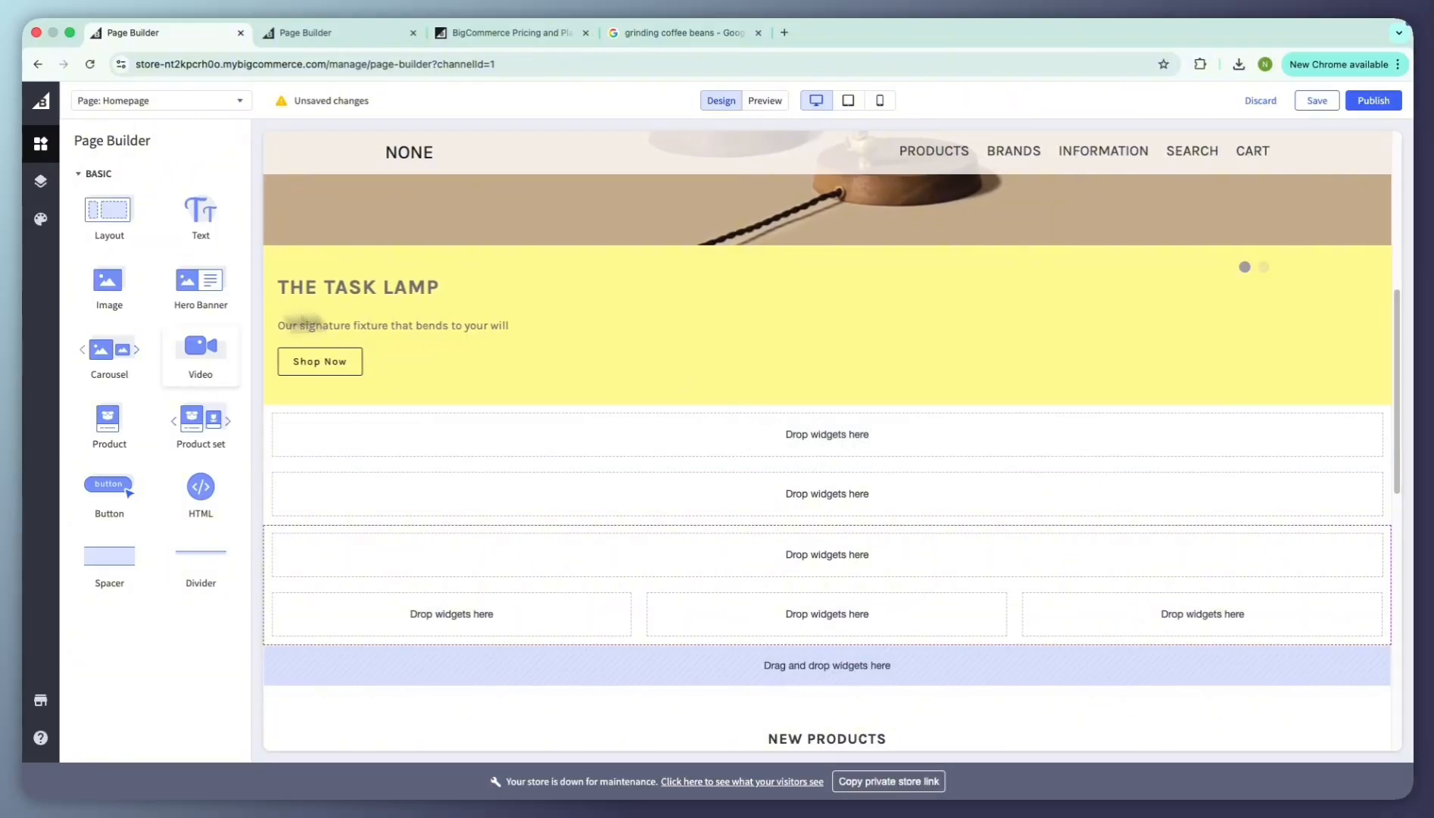
Step: Add a Hero Banner to the first empty row below the carousel and review its content alignment, image fit and banner size options
left_click_drag(195, 292, 569, 447)
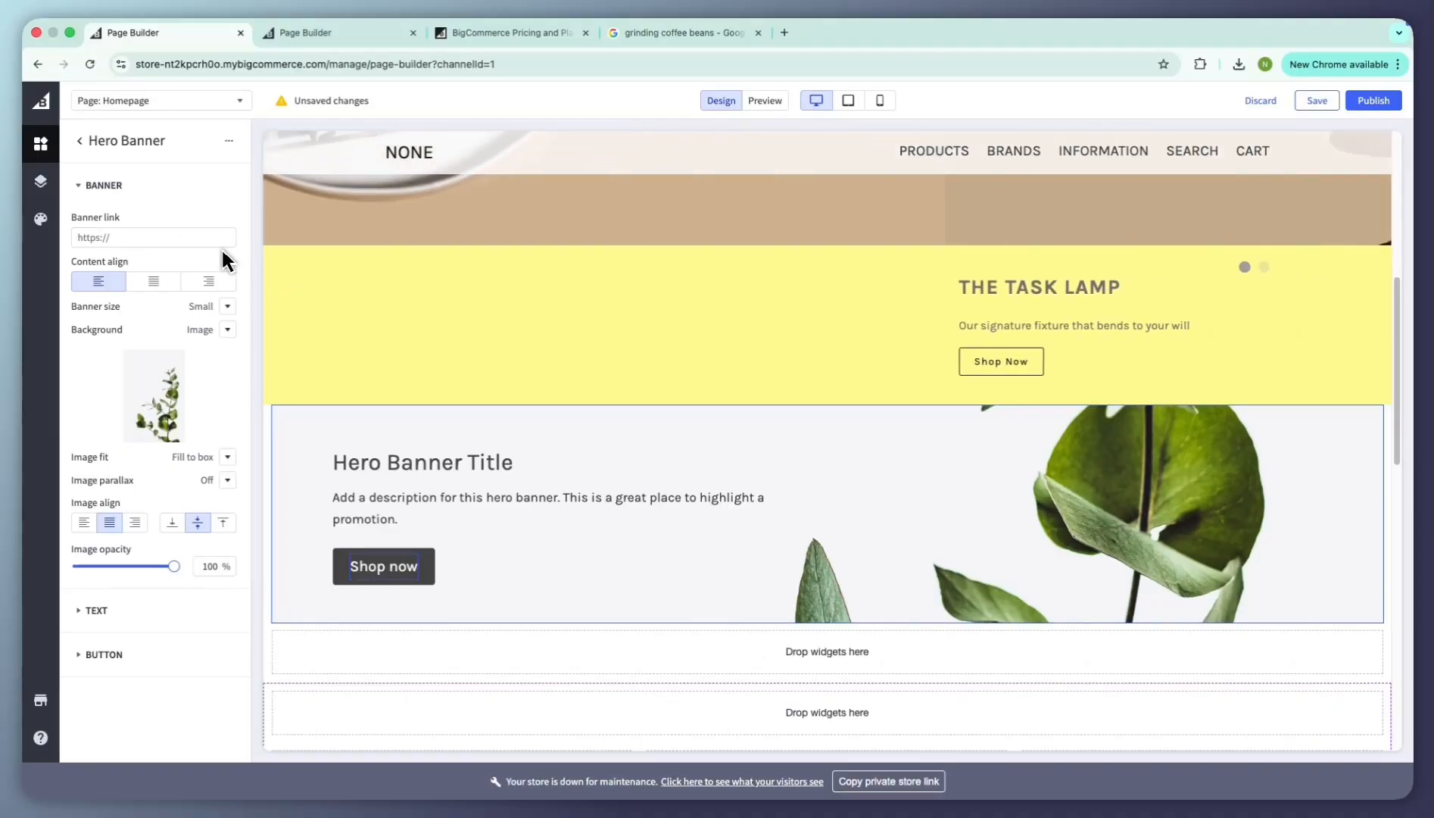
left_click(169, 280)
left_click(97, 282)
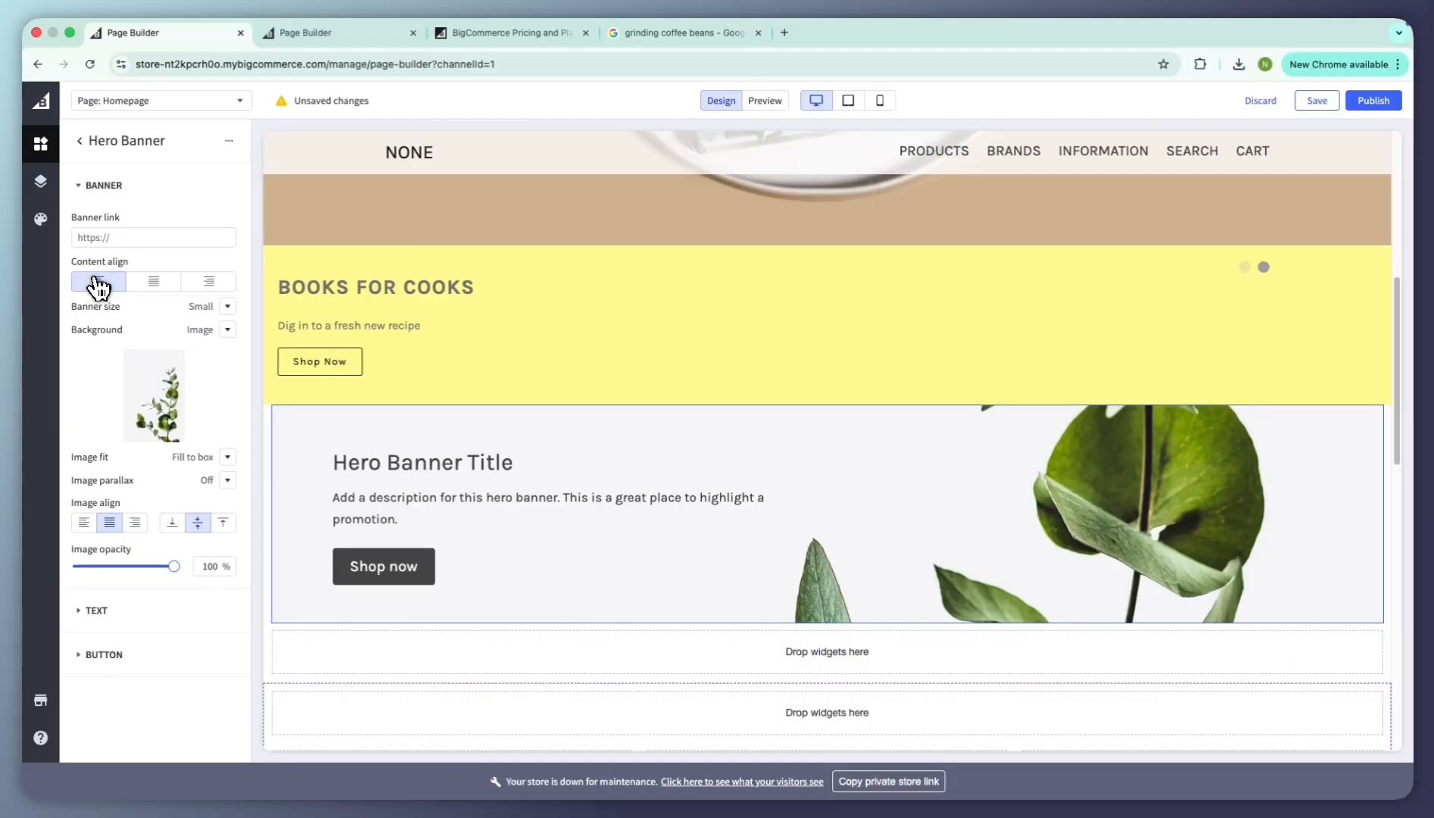
left_click(227, 459)
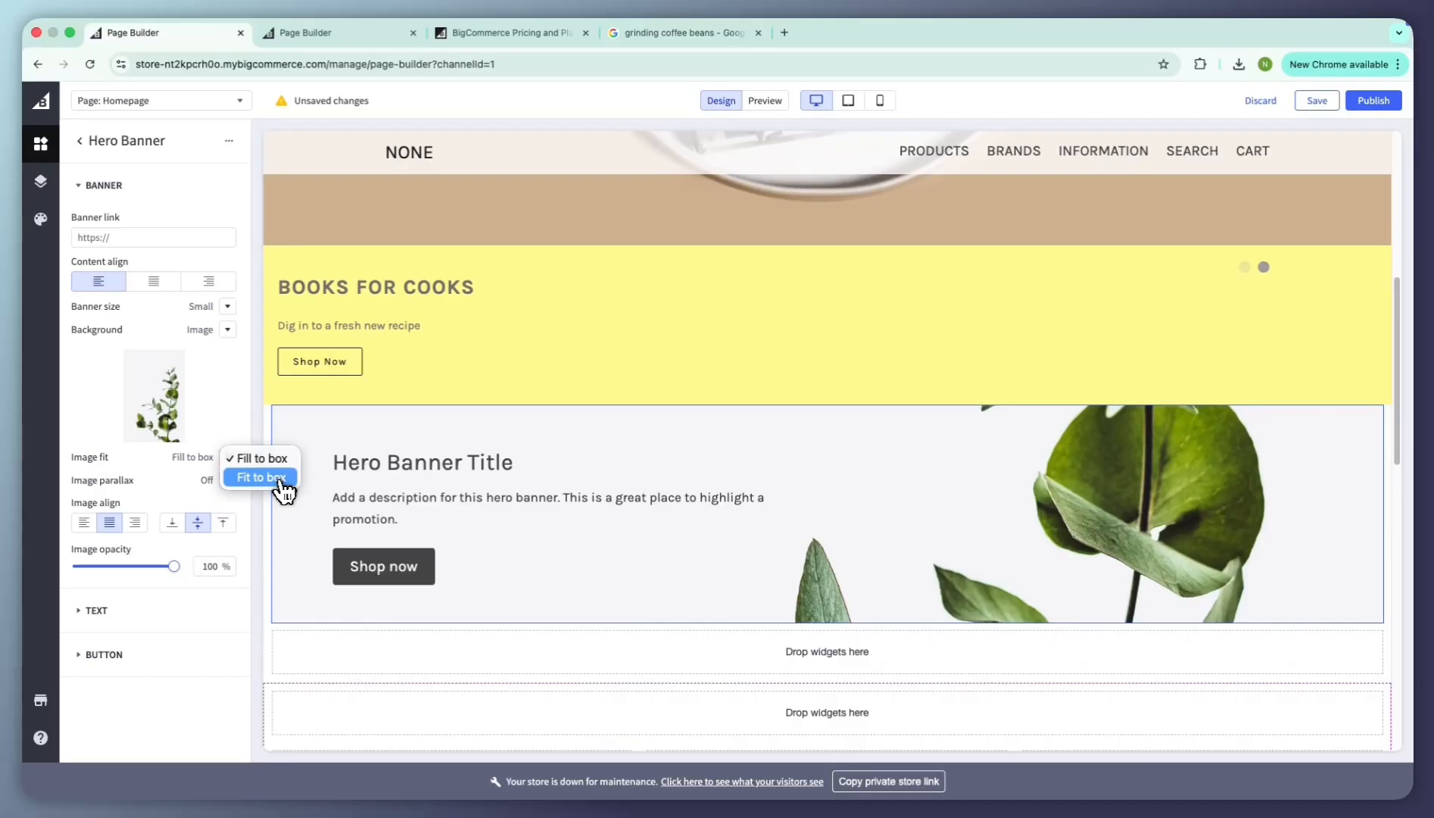
left_click(278, 463)
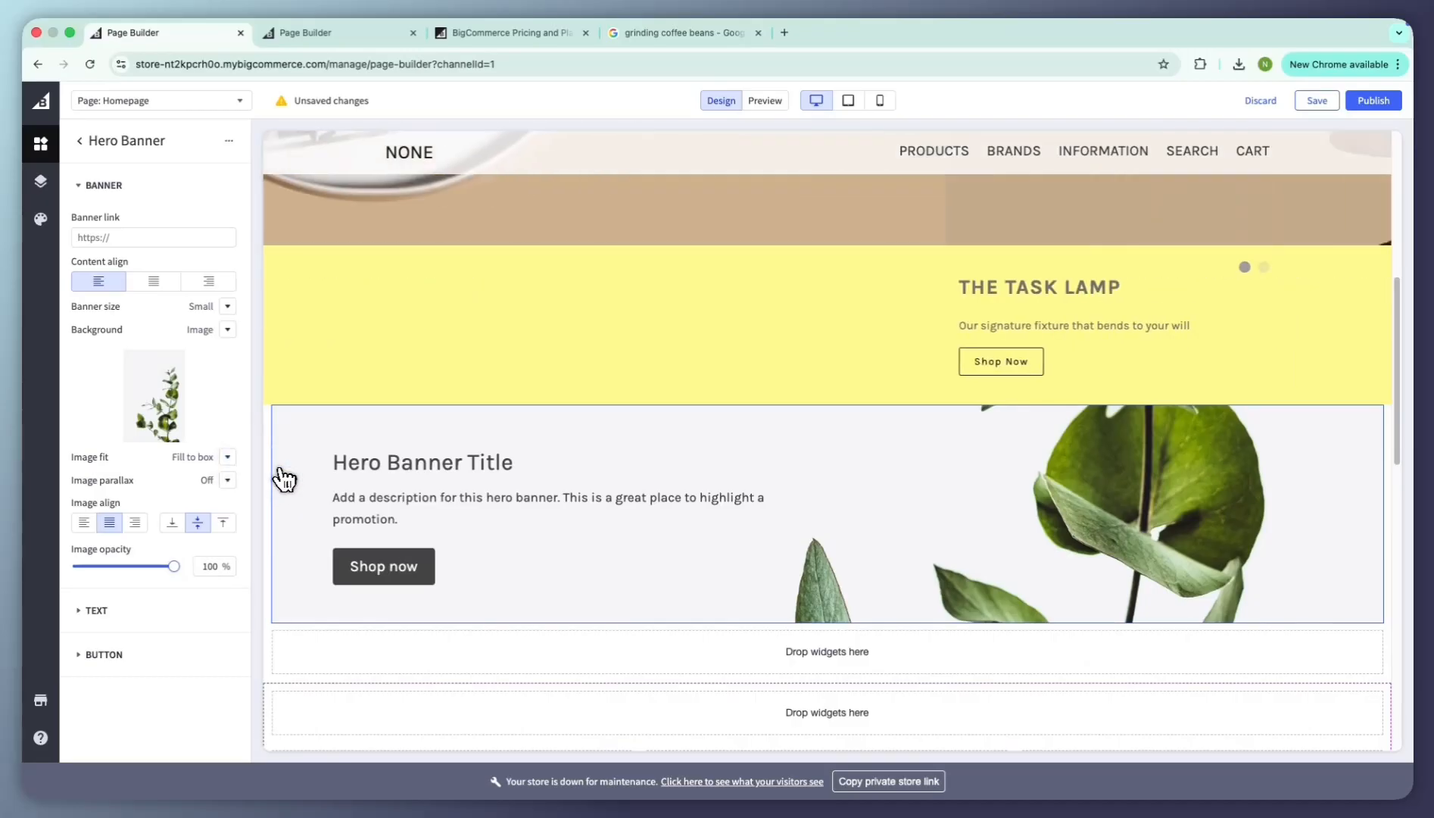
left_click(227, 307)
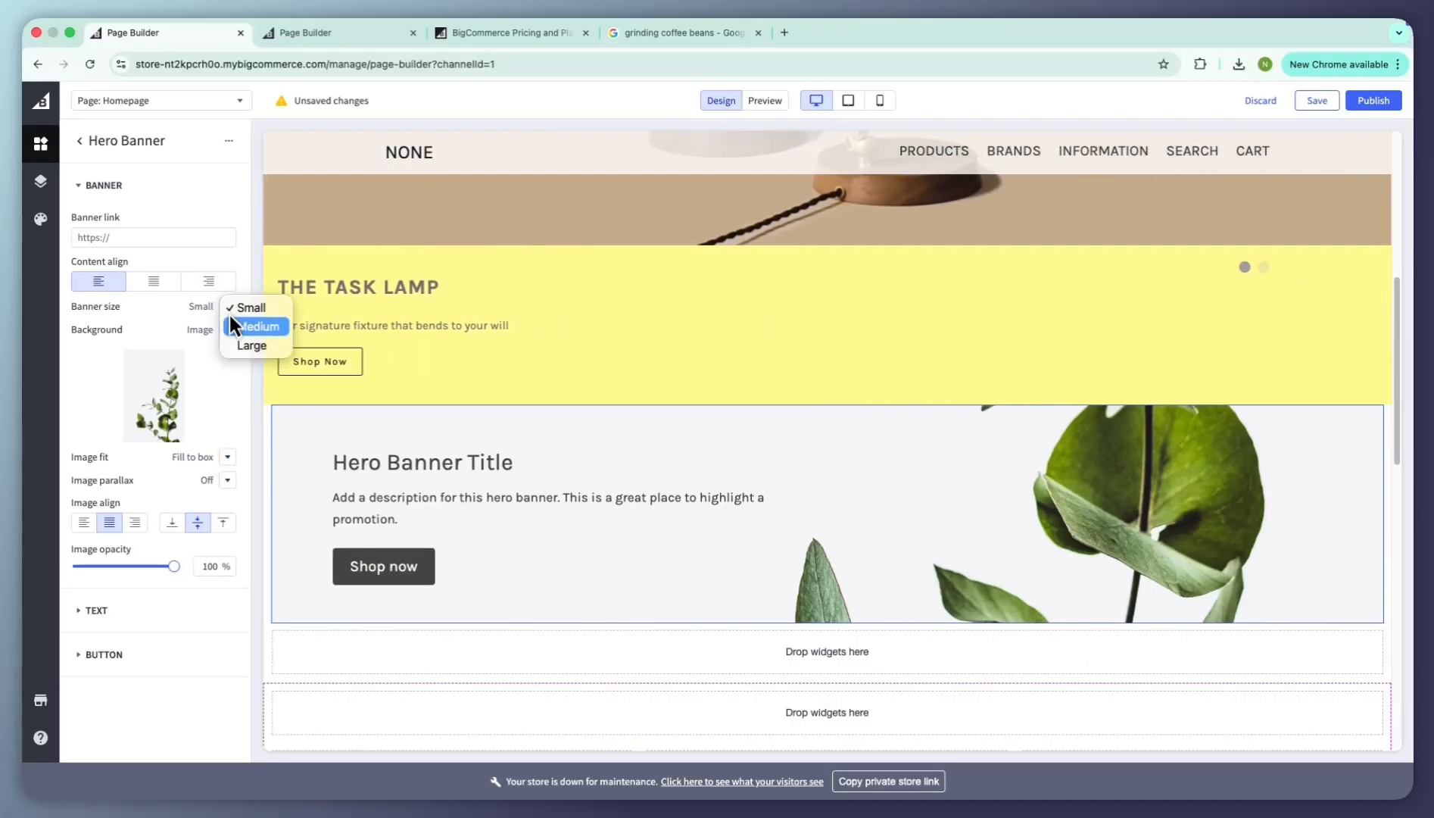
Step: Change the hero banner's title to "Learn more about our sustainably sourced coffee" and its button label to "Learn more"
left_click(442, 467)
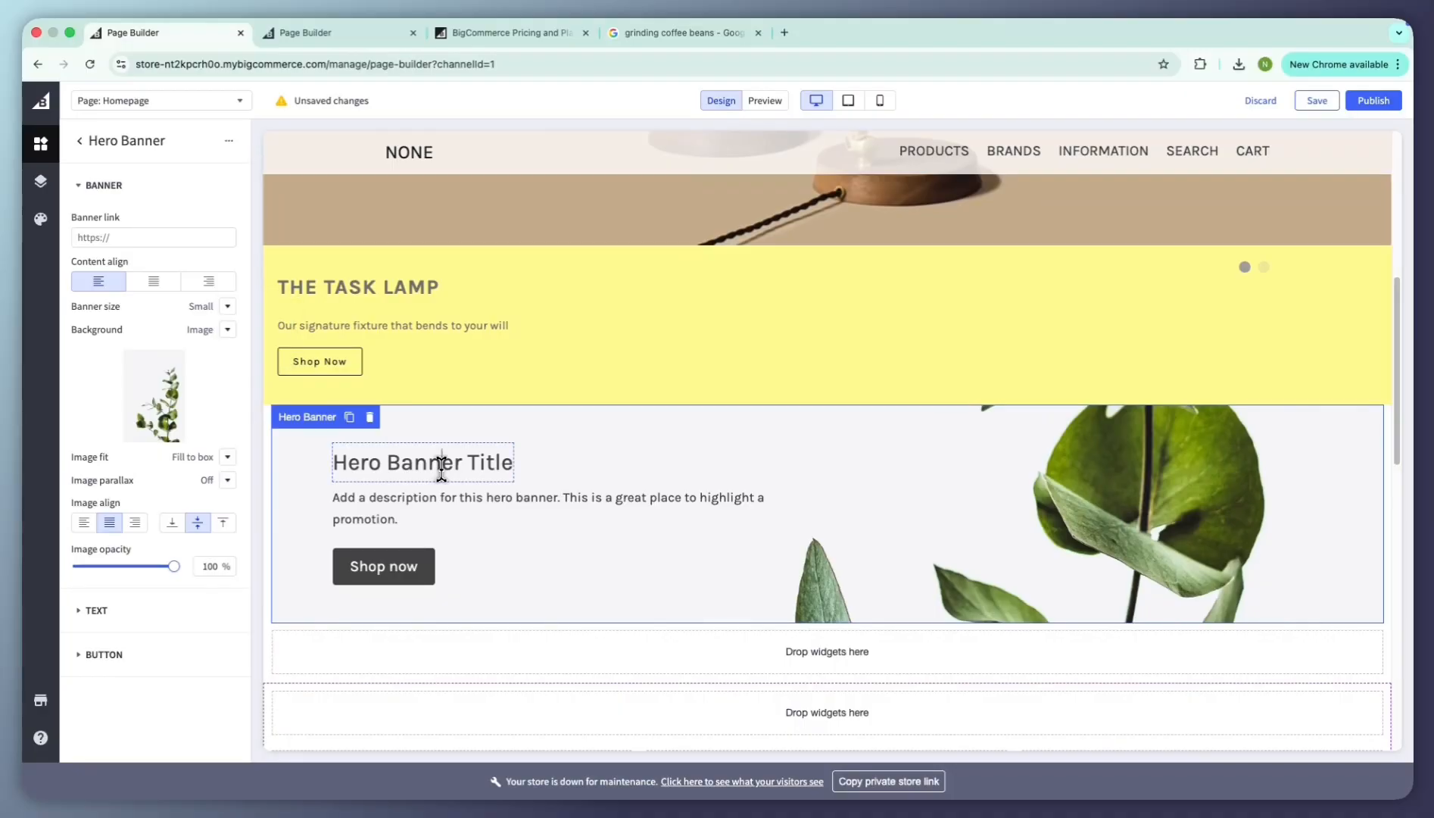
triple_click(442, 466)
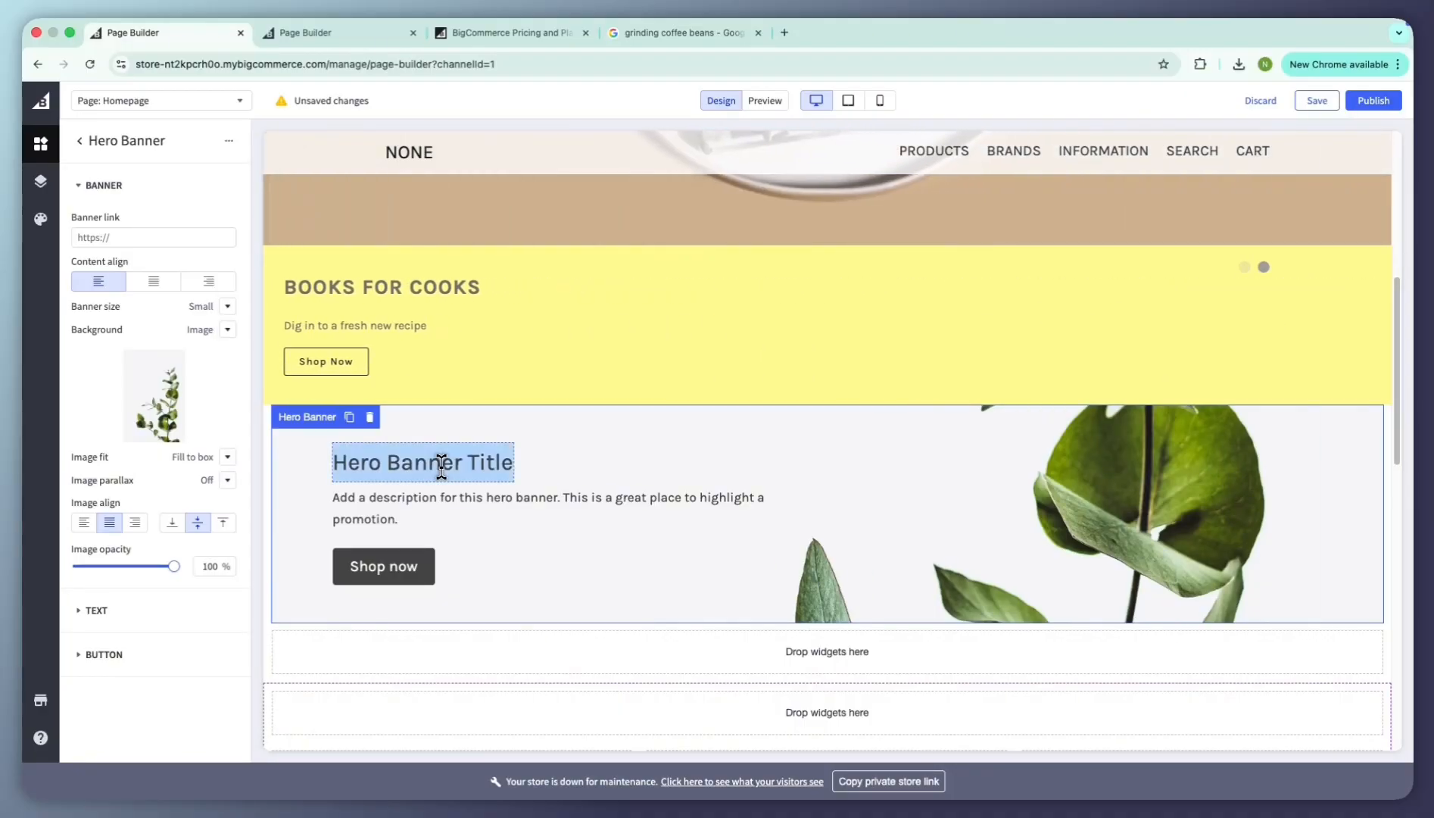
type("Learn more about our sustainably sourced coffee")
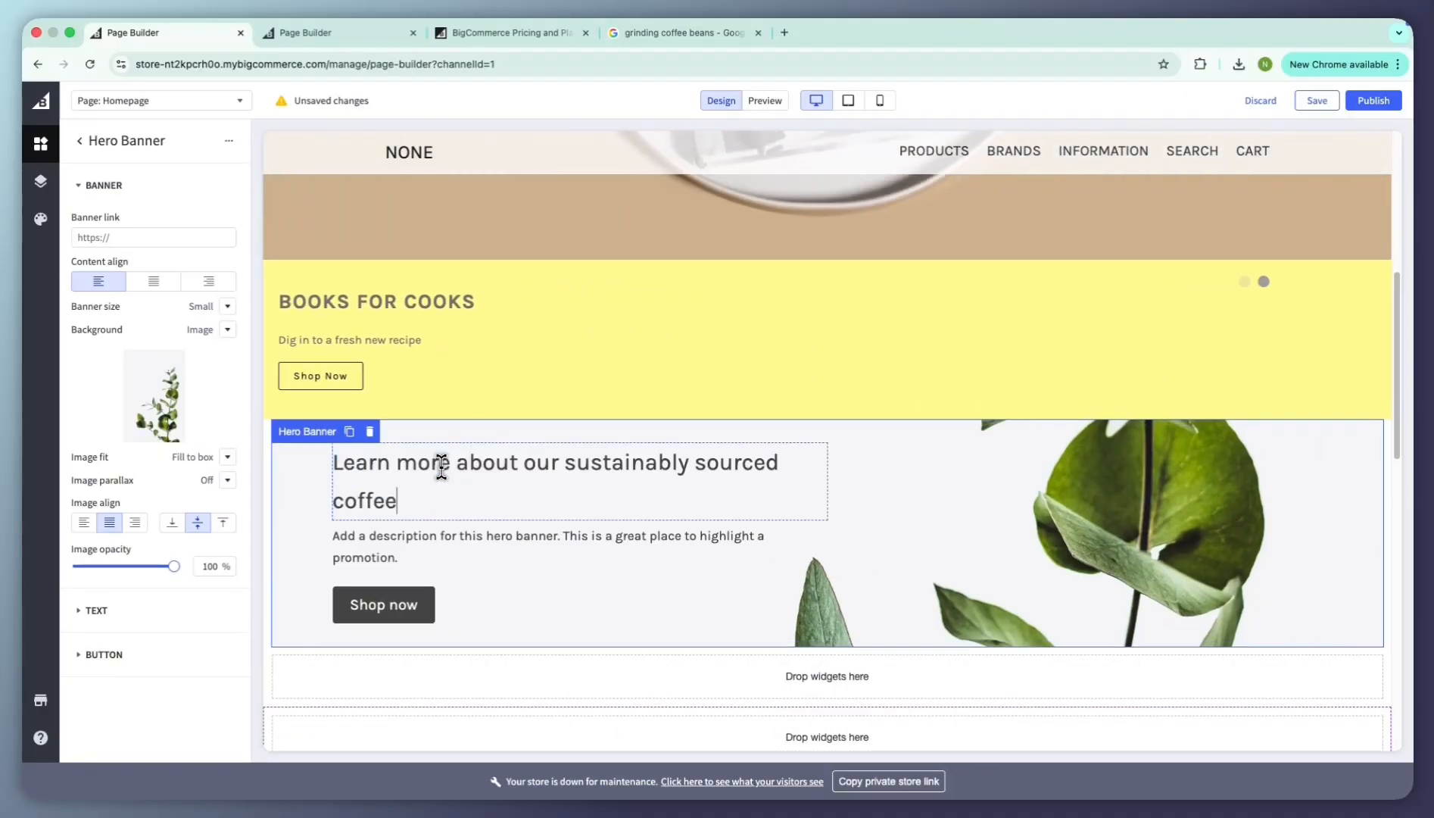
left_click(477, 531)
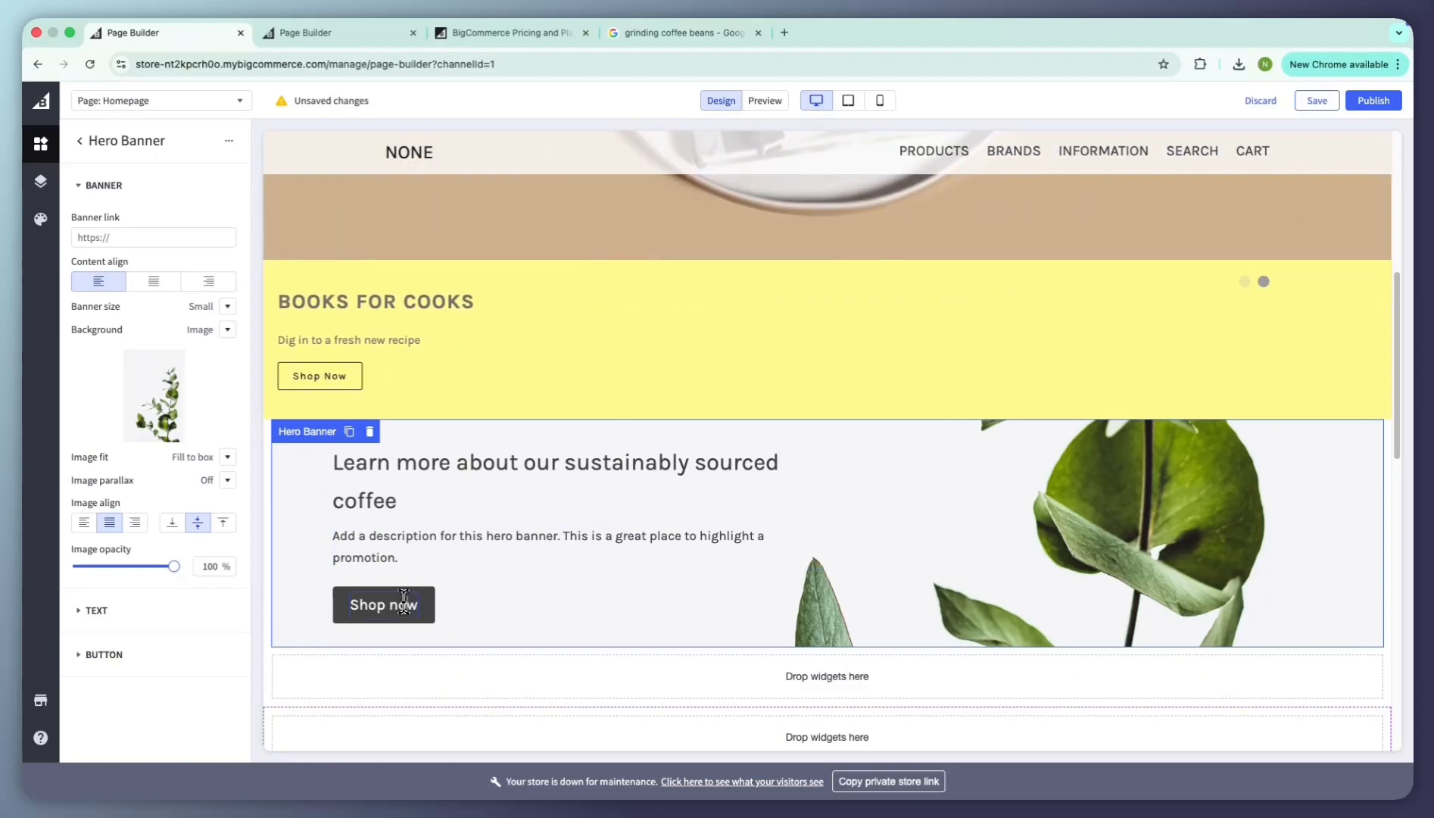
left_click(428, 545)
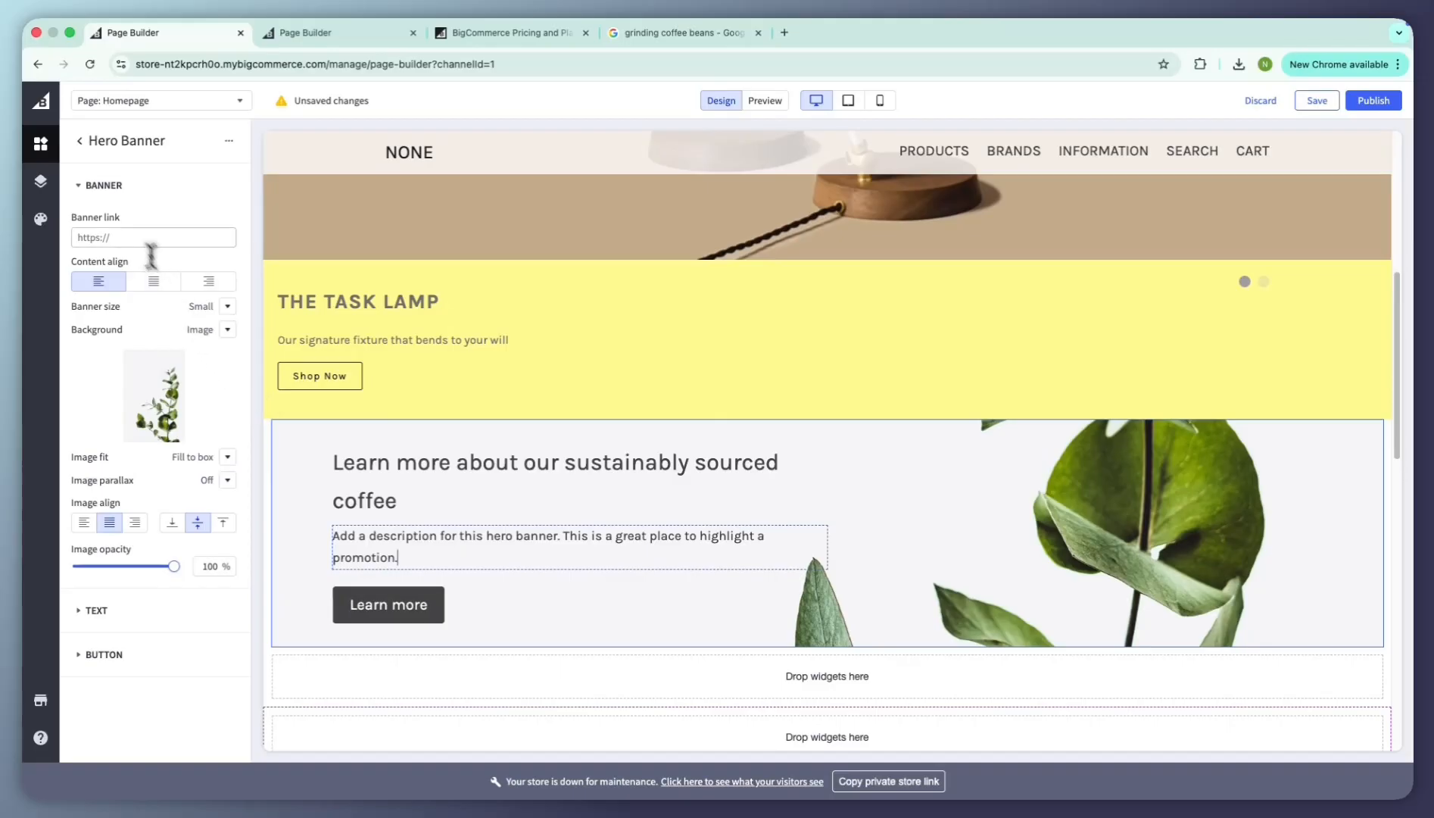
Step: Turn on image parallax for the hero banner and return to the widget list
left_click(135, 231)
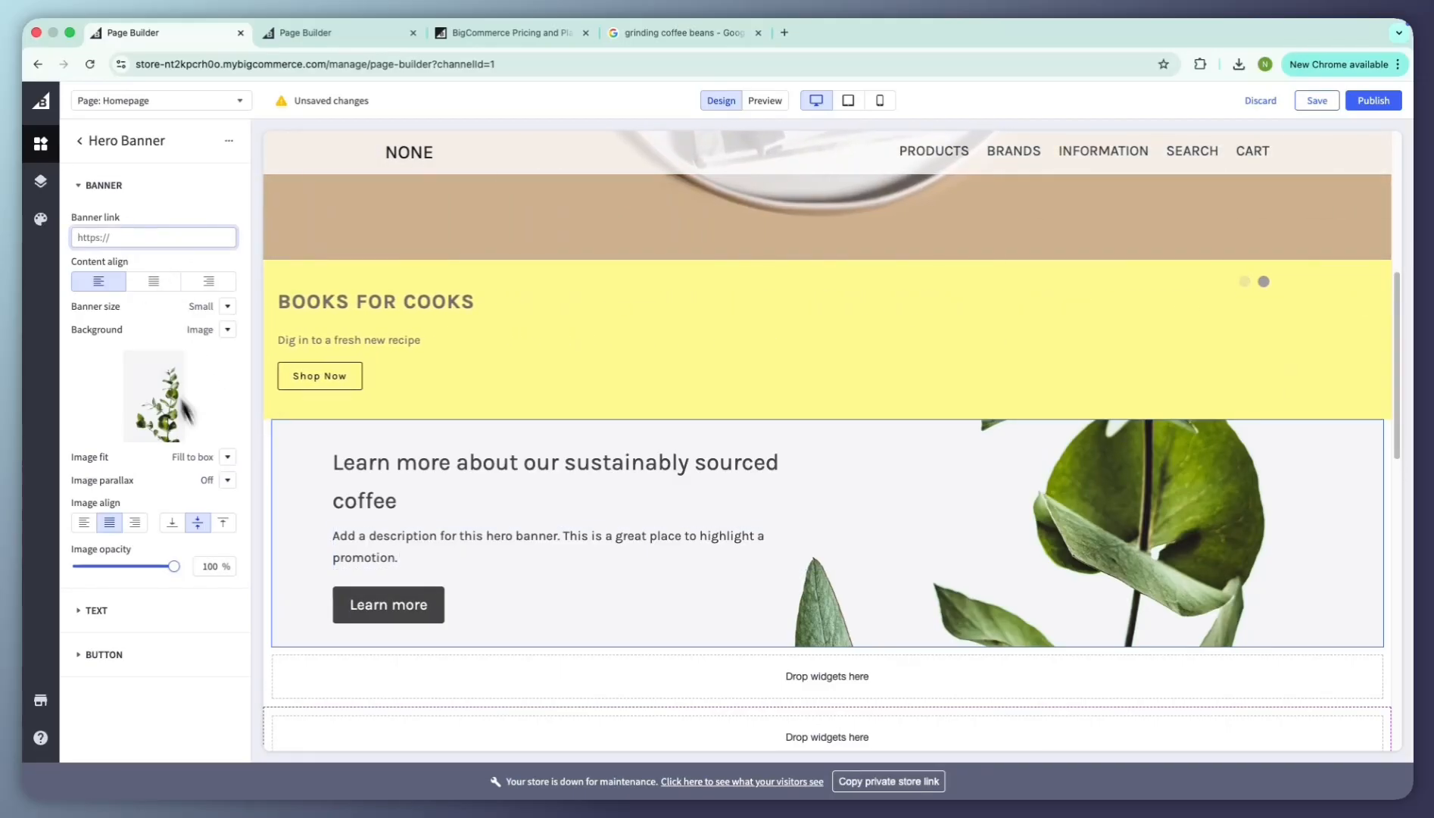
left_click(231, 485)
left_click(240, 463)
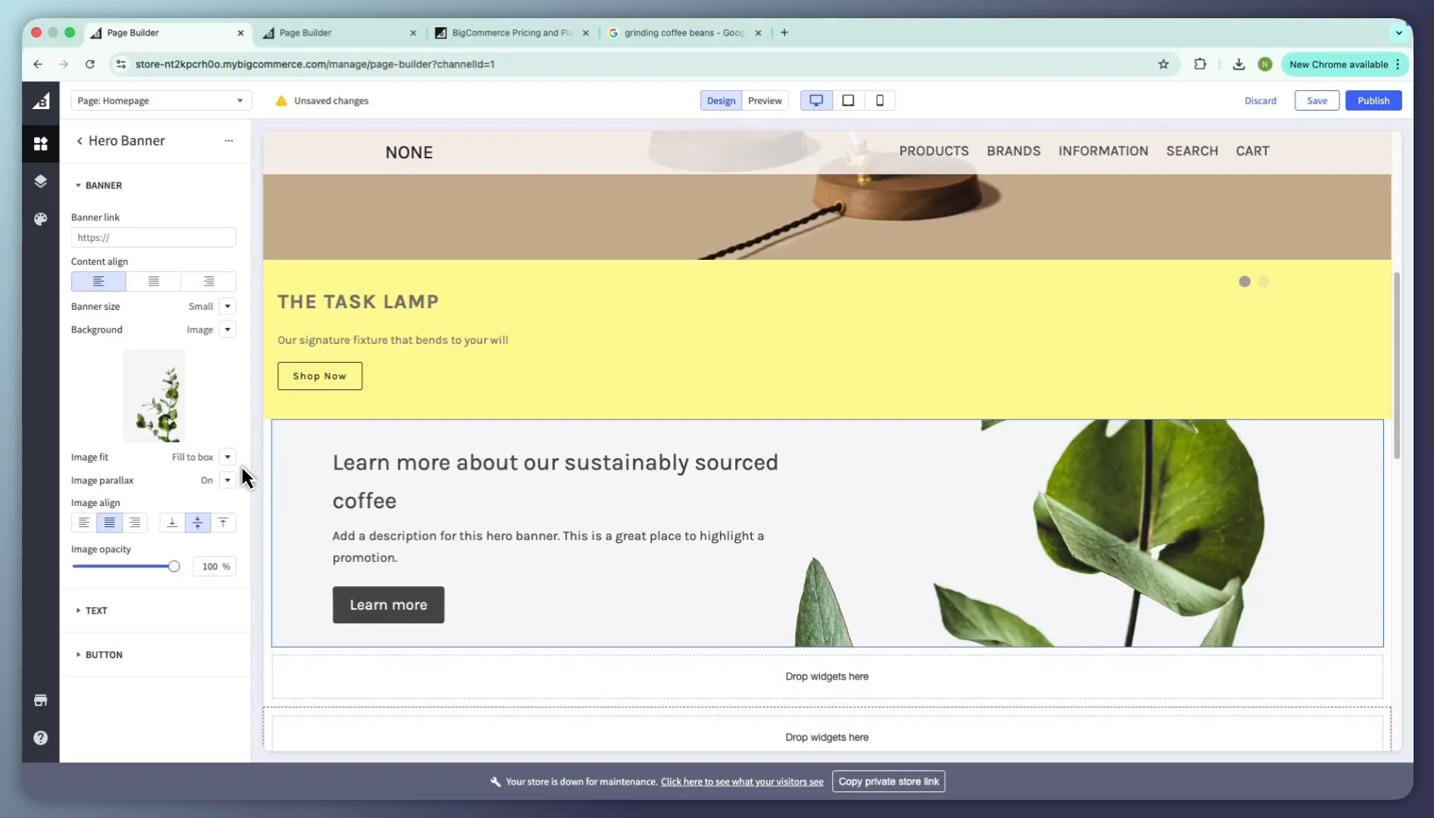
mouse_move(180, 569)
left_mouse_down()
mouse_move(122, 571)
mouse_move(180, 568)
left_mouse_up()
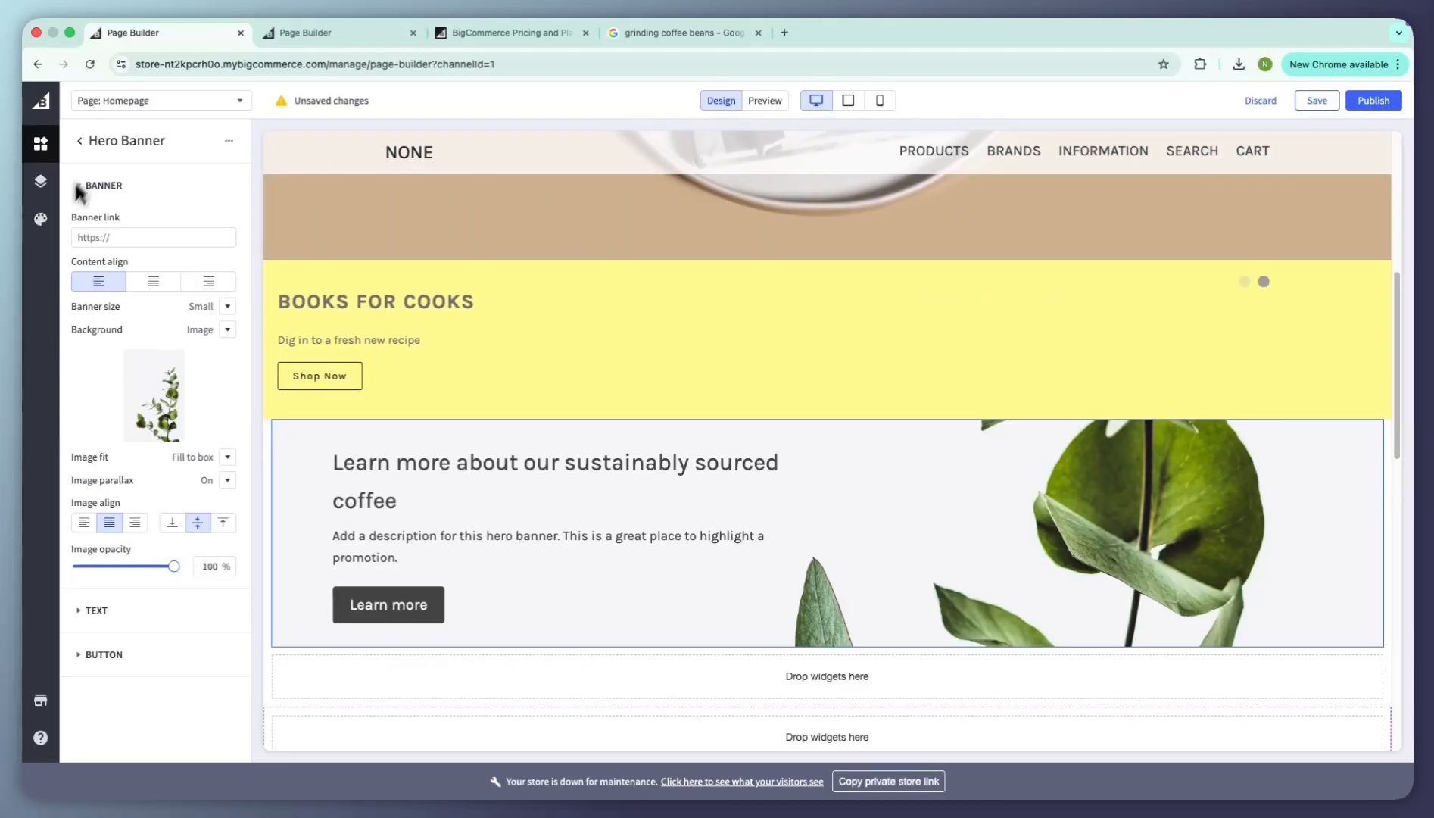
left_click(79, 140)
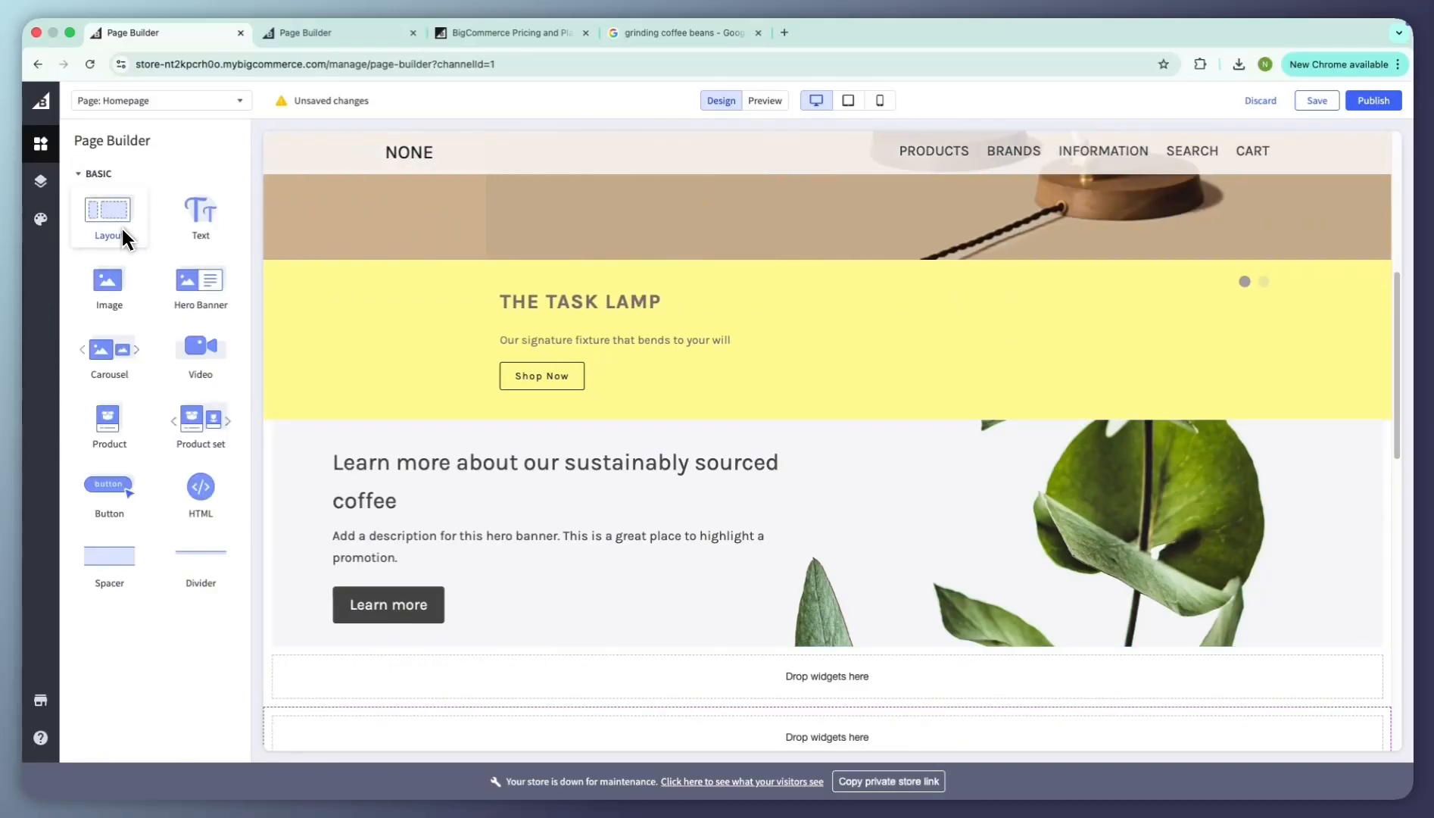
Step: Add a layout below the hero banner and fill the three-column rows with Image widgets and Text widgets beneath them
left_click_drag(122, 228, 521, 674)
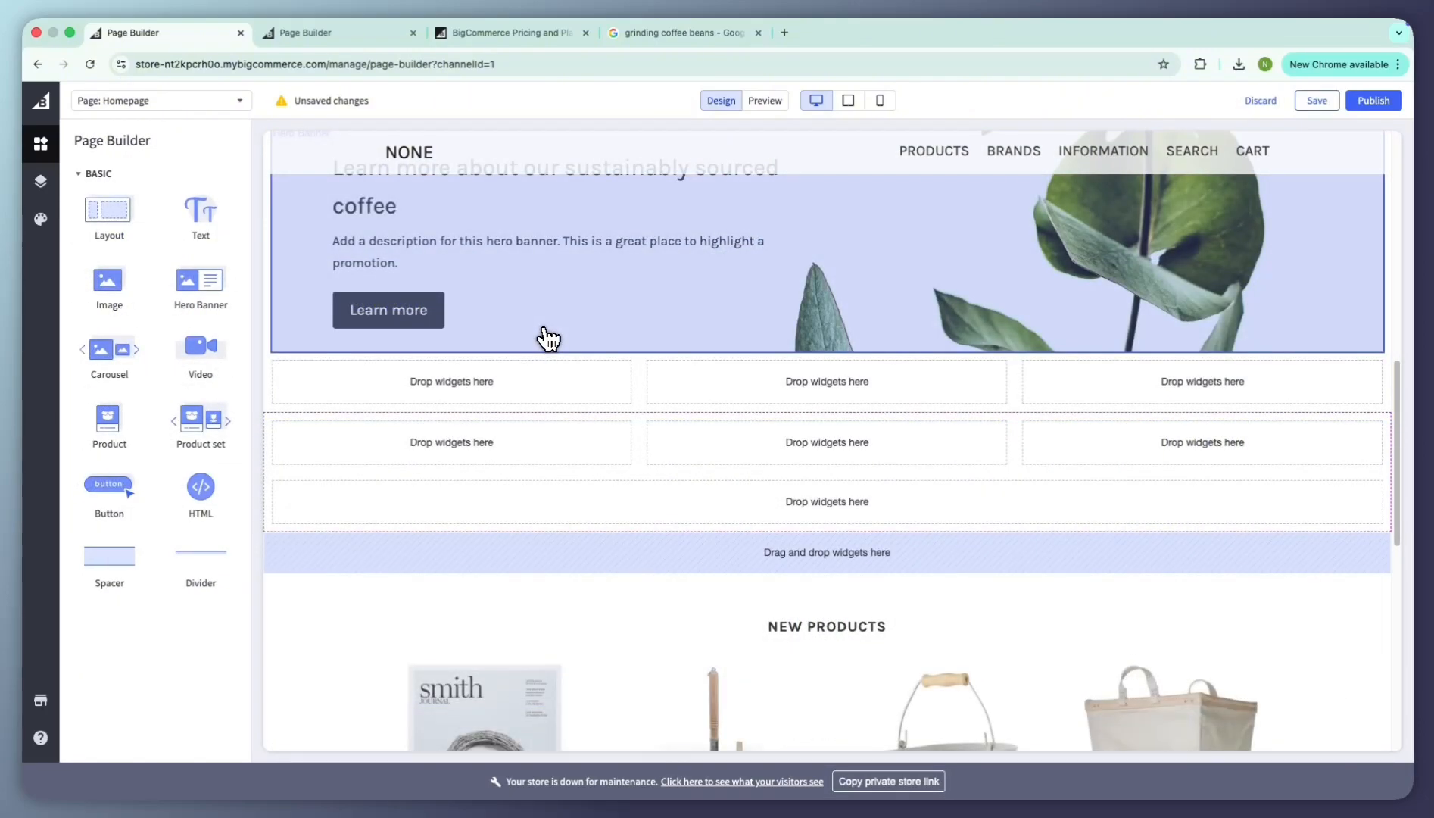
left_click_drag(107, 301, 765, 470)
left_click(79, 141)
left_click(80, 141)
left_click_drag(109, 218, 152, 250)
left_click_drag(109, 288, 1136, 477)
left_click(80, 141)
left_click_drag(198, 216, 1181, 598)
left_click(81, 143)
left_click(80, 140)
Step: Replace the first column's placeholder image with an uploaded photo of sprouting coffee beans from the downloads folder
left_click(530, 454)
left_click(219, 274)
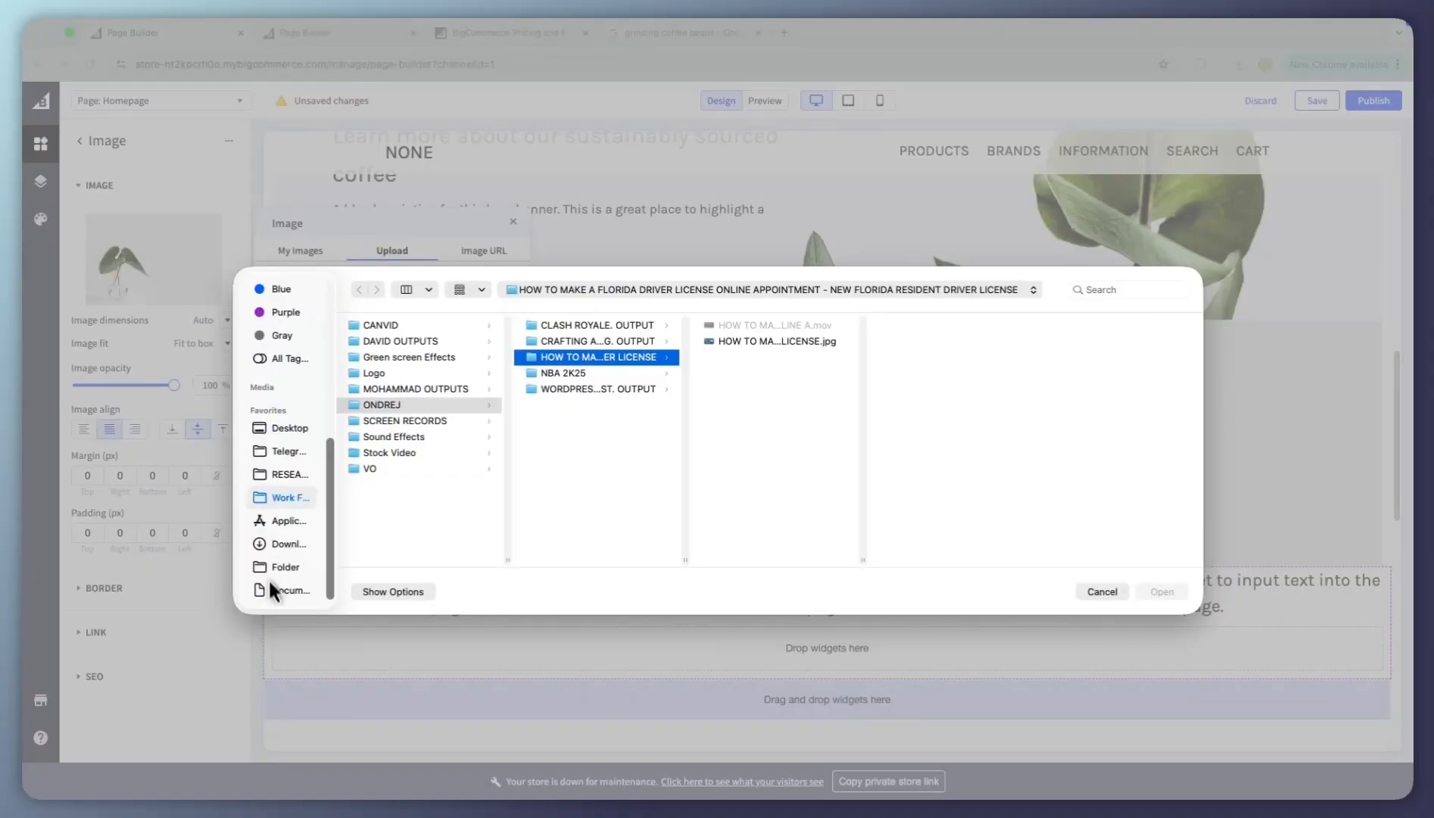
left_click(268, 544)
left_click(418, 362)
left_click(404, 409)
double_click(398, 425)
left_click(393, 418)
left_click(1103, 591)
Step: Upload the coffee roasting photo and use it as the middle column's image
left_click(825, 454)
left_click(195, 283)
left_click(392, 251)
left_click(392, 417)
double_click(403, 442)
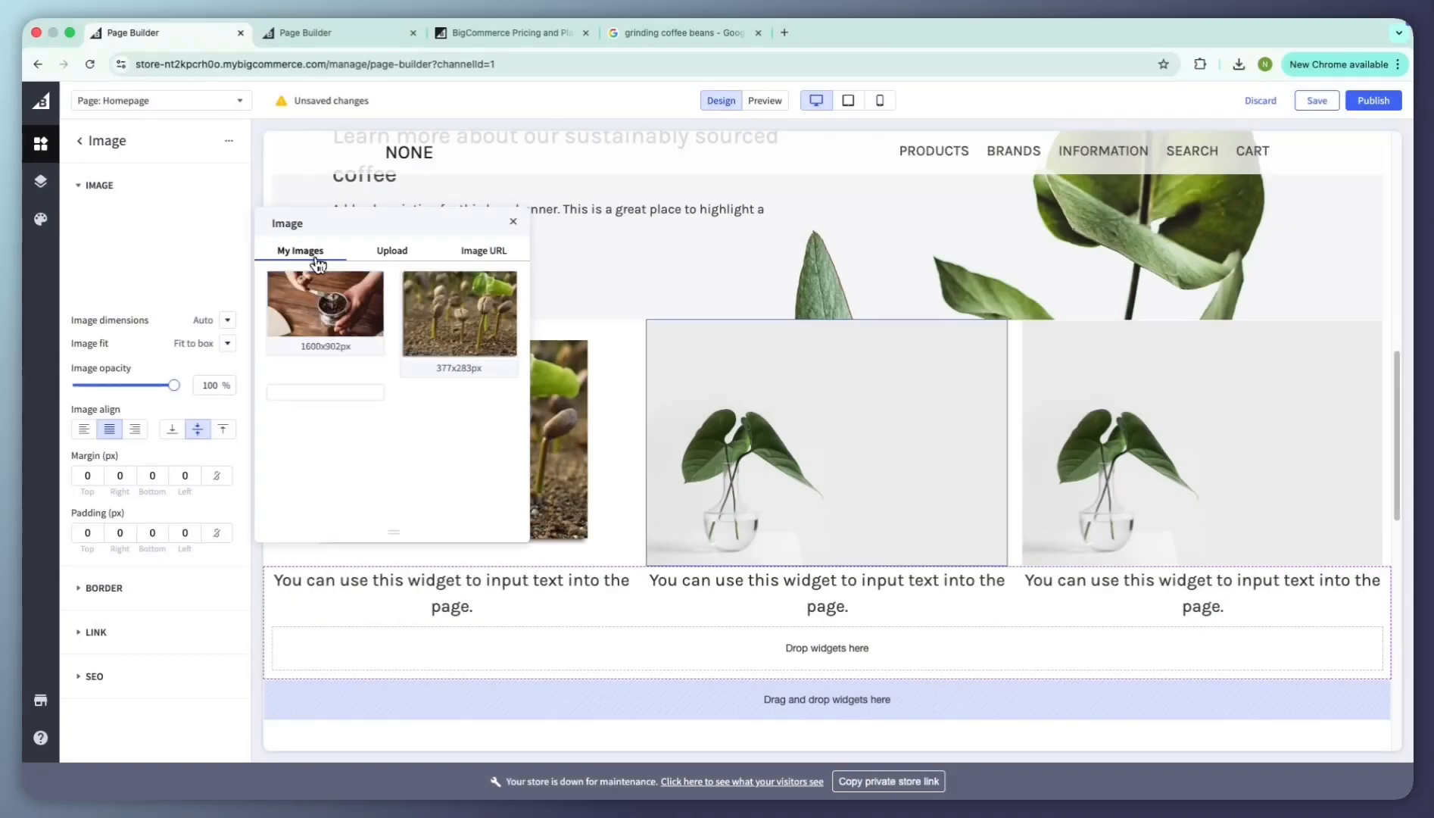
left_click(301, 250)
left_click(326, 421)
Step: Set the third column's image to the hand coffee grinder photo from the stored images and return to the widget list
left_click(1181, 454)
left_click(333, 315)
left_click(643, 250)
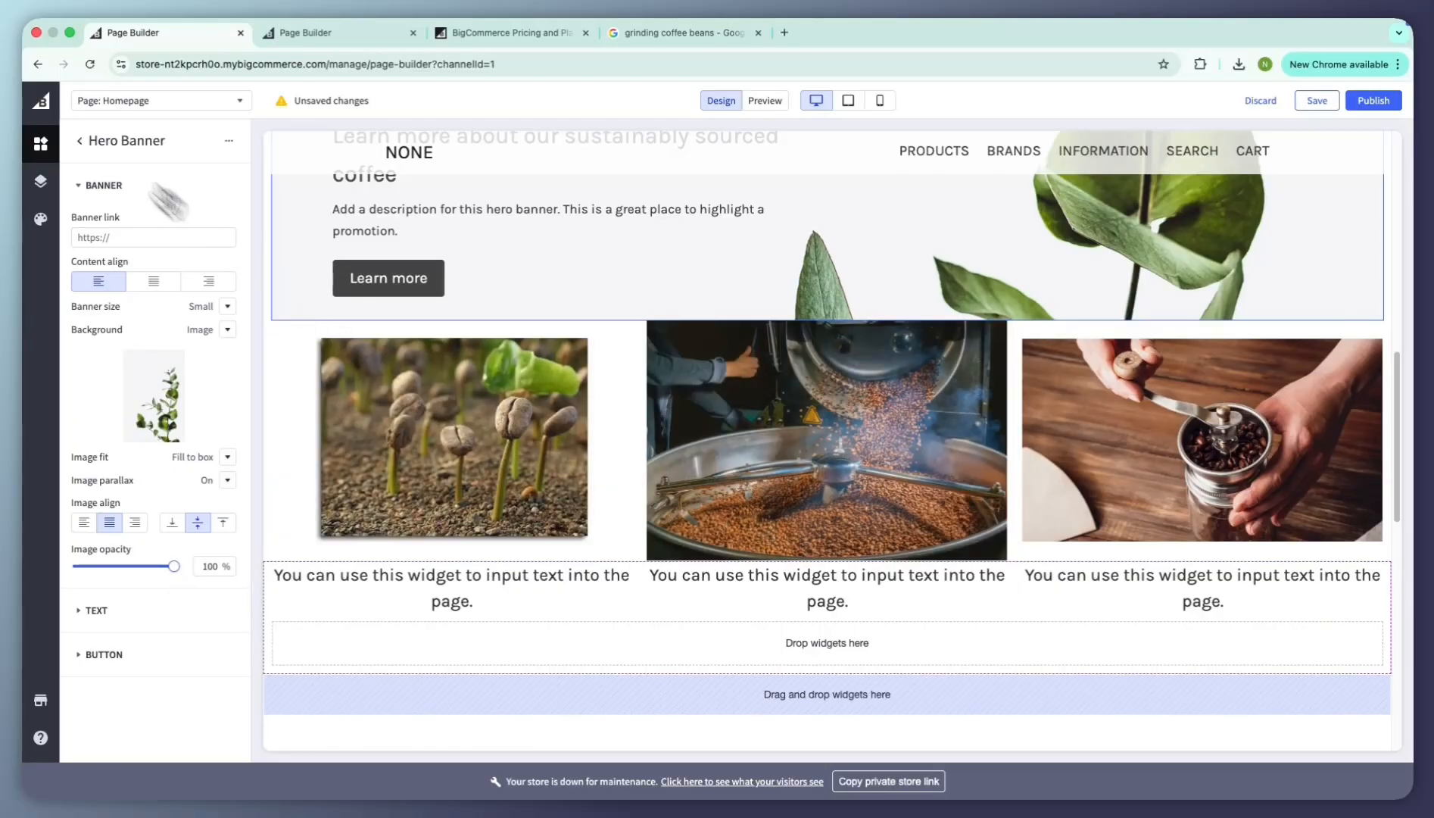
left_click(78, 142)
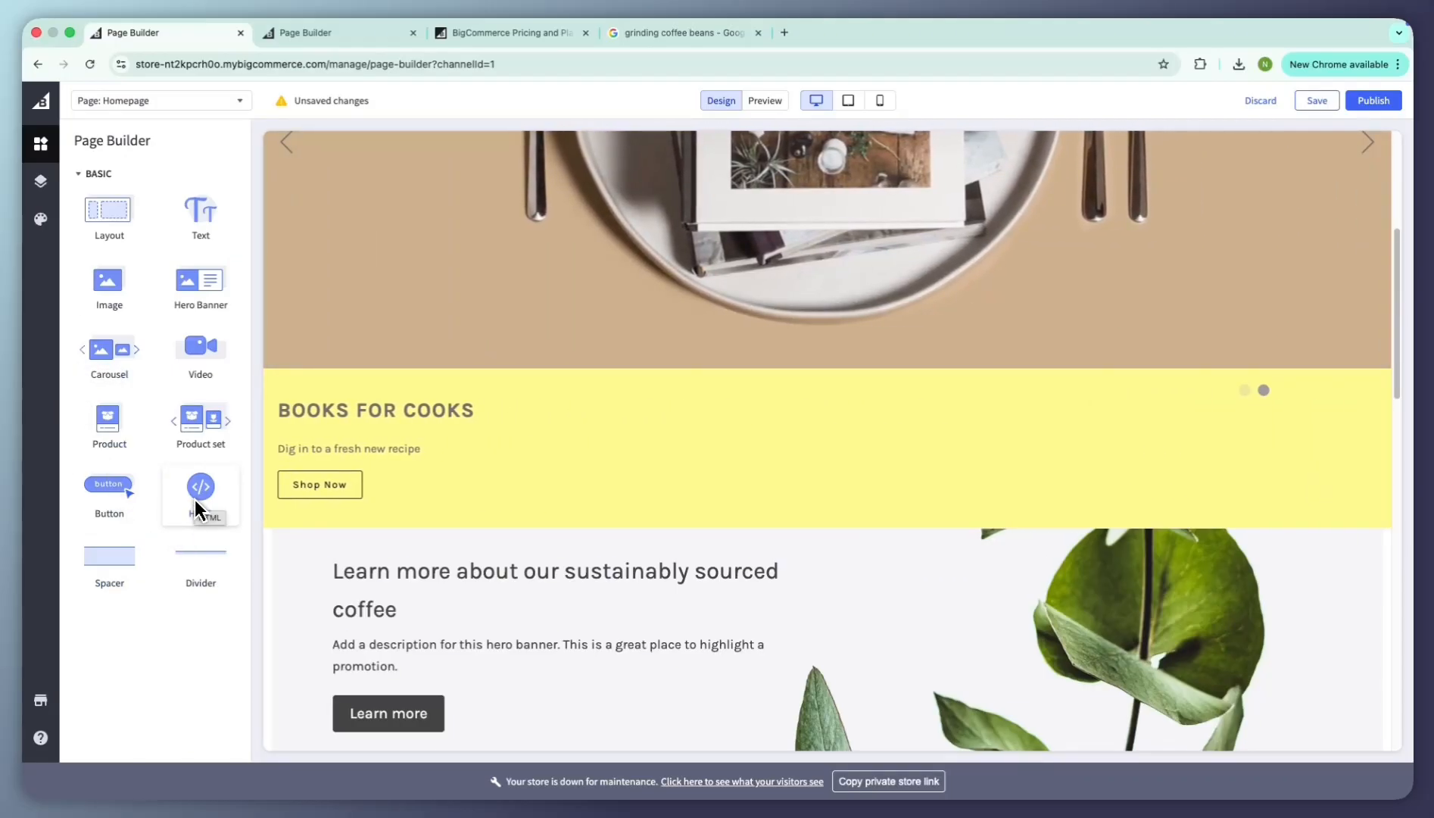
Step: Open the homepage's layers and examine how its layouts, columns and widgets are nested and can be reordered
left_click(40, 181)
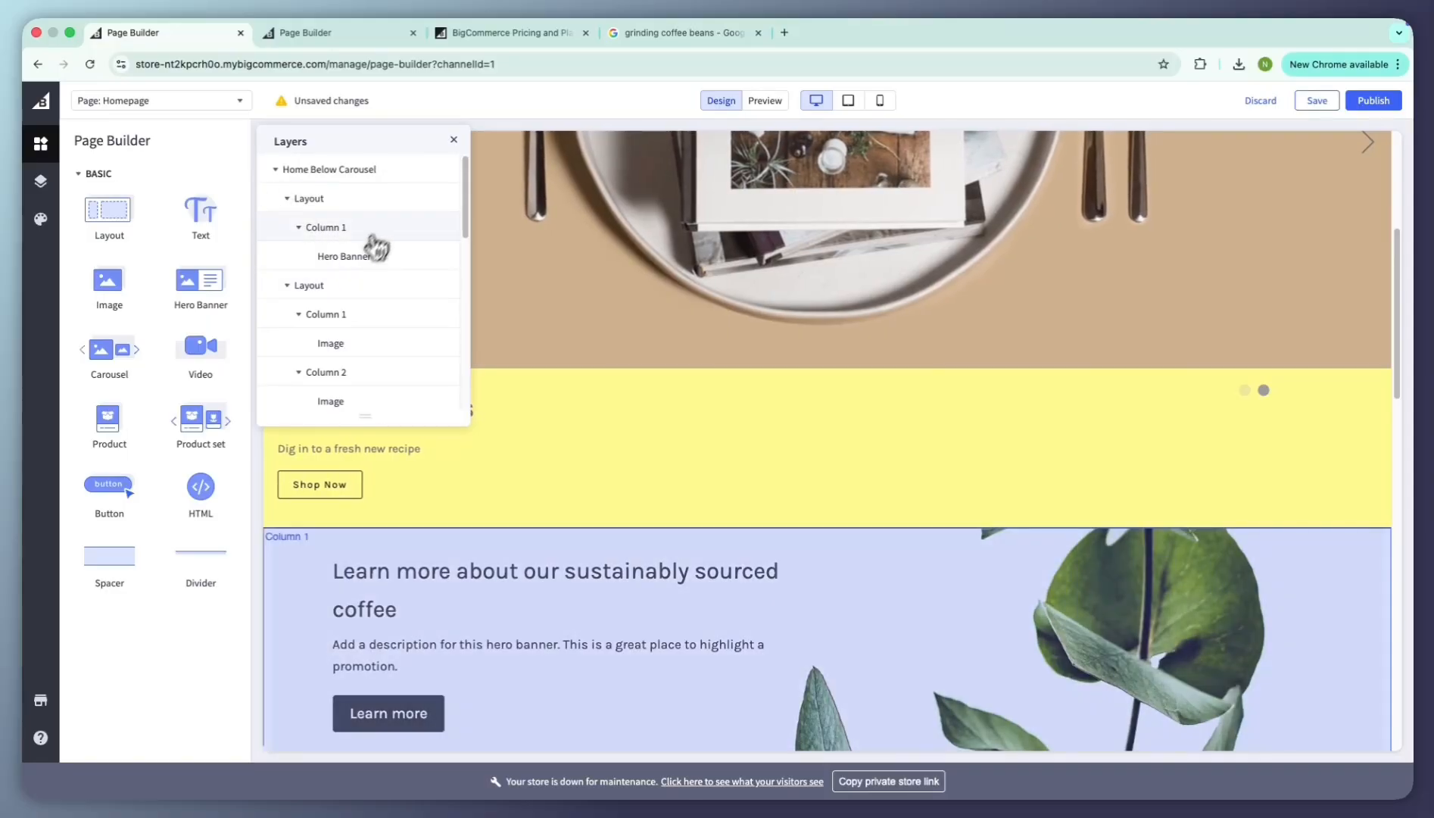
mouse_move(445, 201)
left_mouse_down()
mouse_move(445, 240)
mouse_move(448, 206)
left_mouse_up()
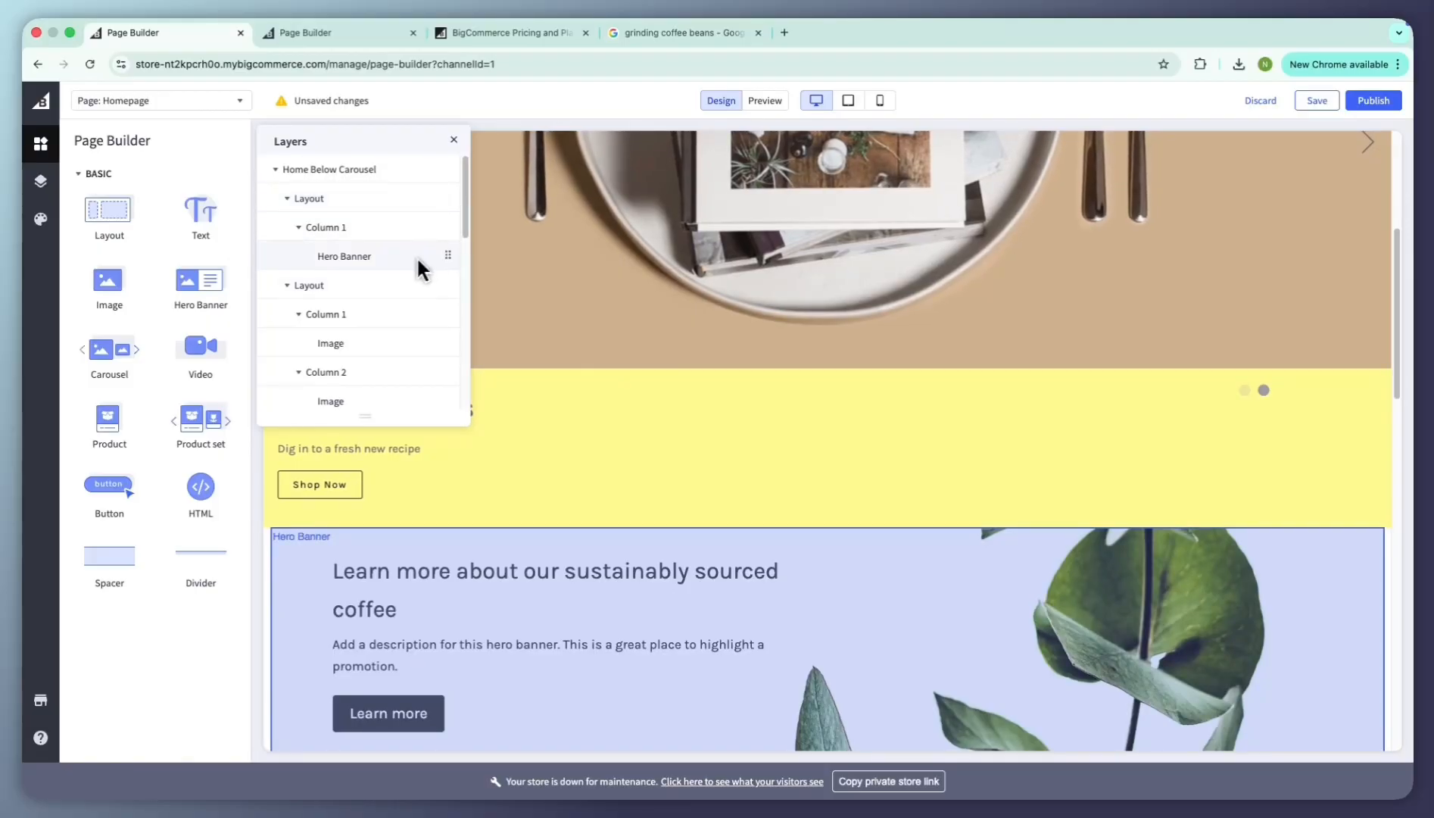
left_click_drag(447, 262, 416, 286)
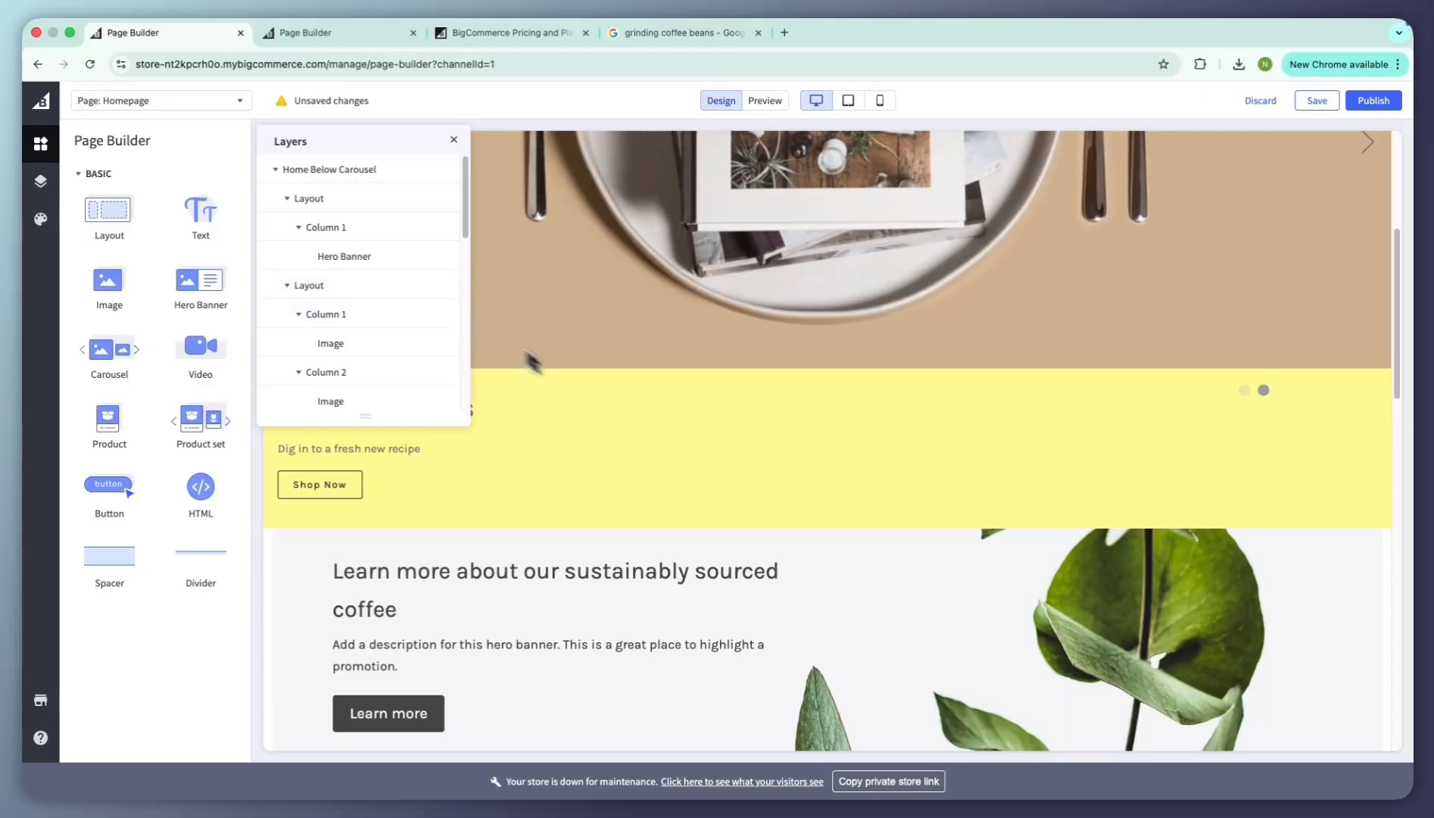
scroll(521, 351, "down", 5)
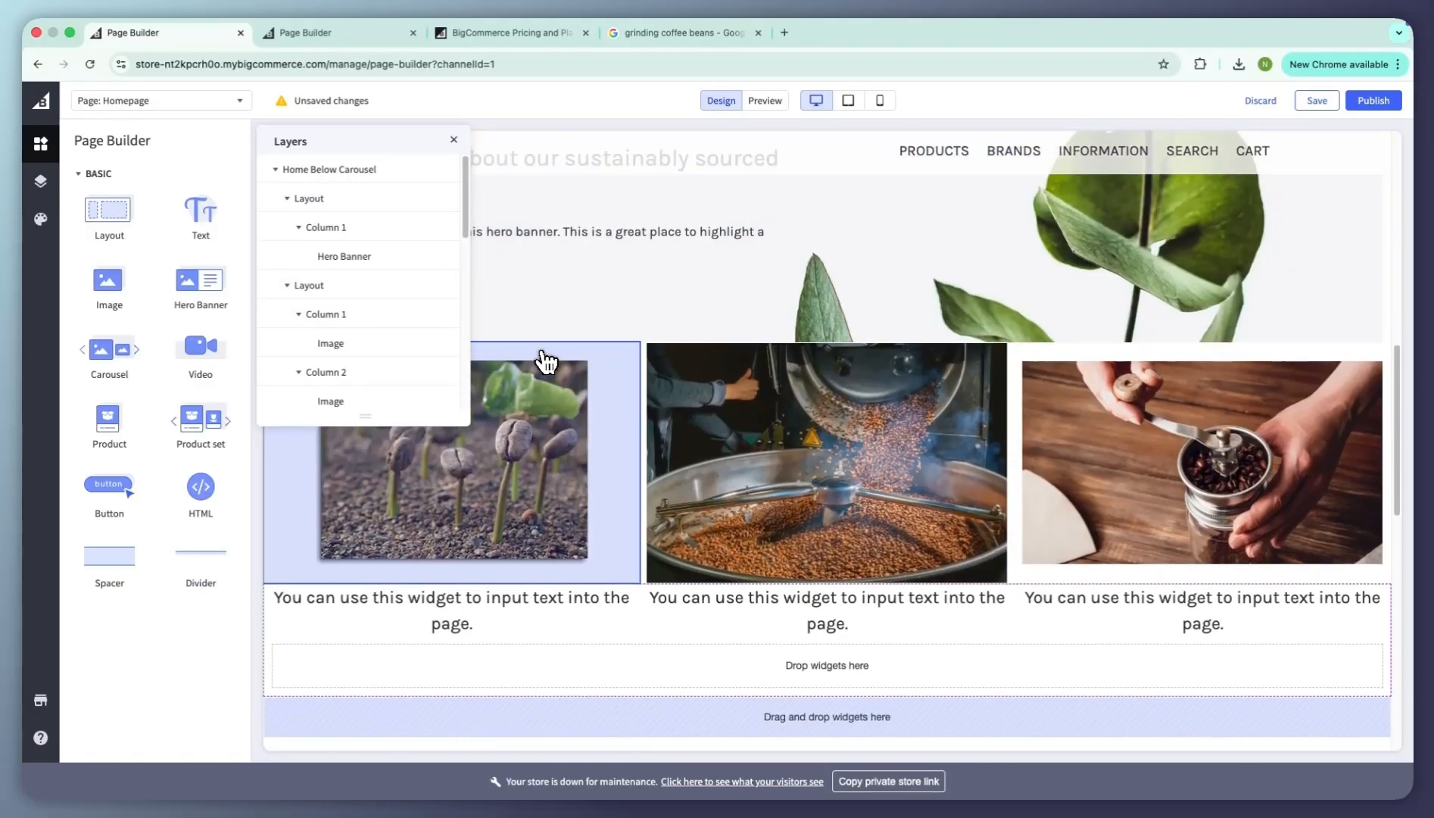
Step: Review the theme styles for General Colors, Store Title and its font, and Main Header Navigation
left_click(41, 221)
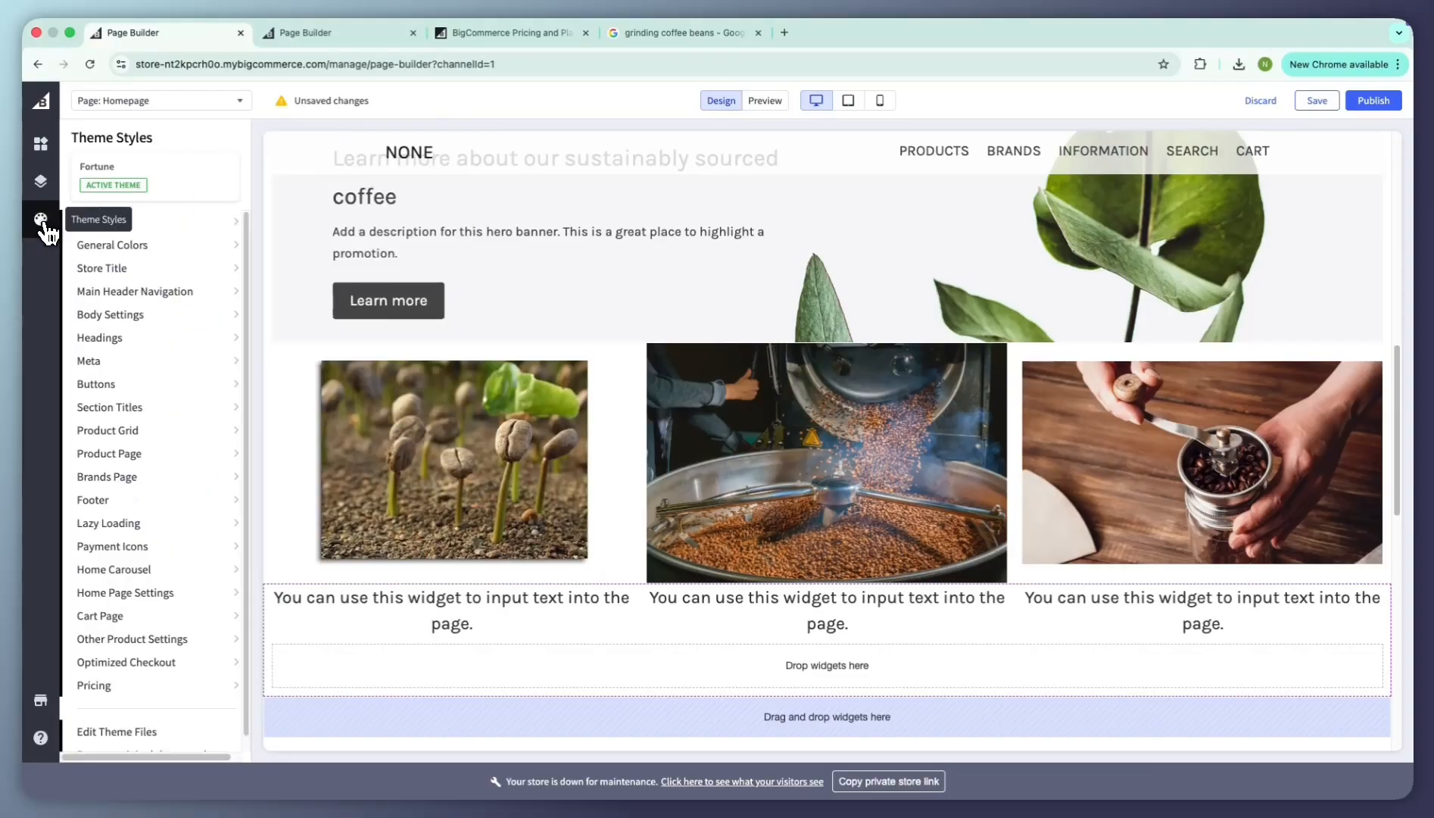
left_click(189, 256)
left_click(157, 268)
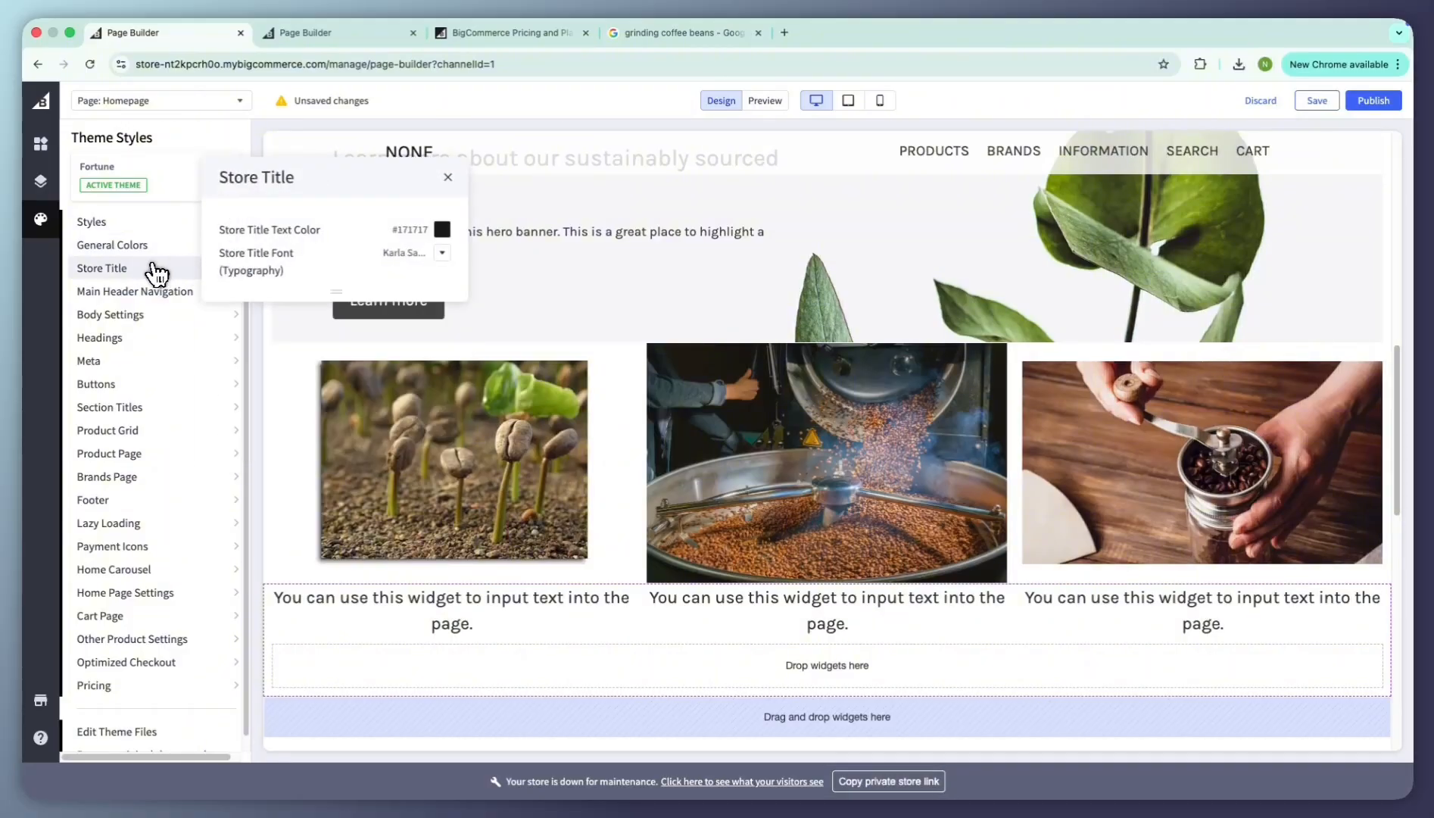
left_click(159, 250)
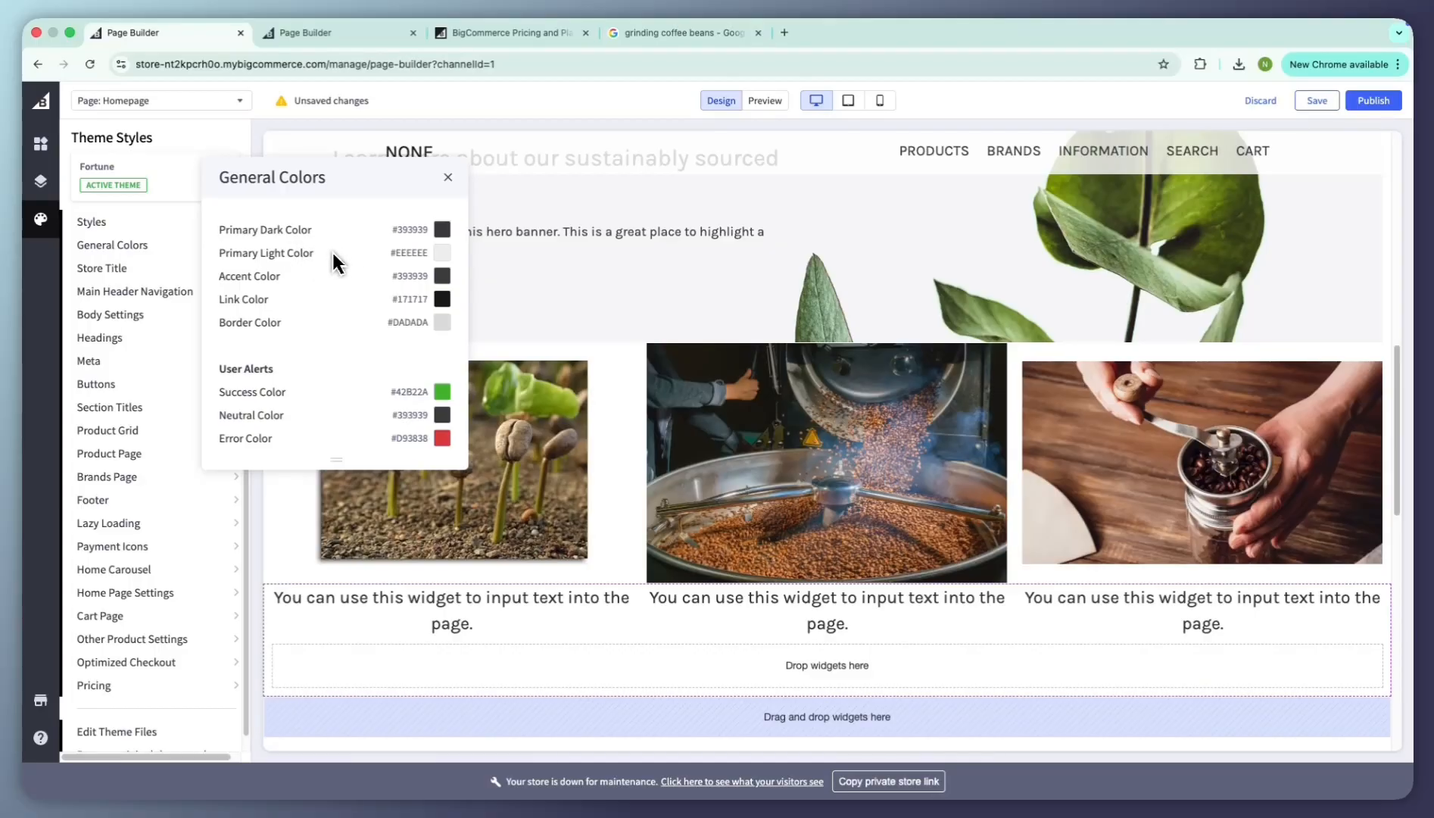
left_click(138, 274)
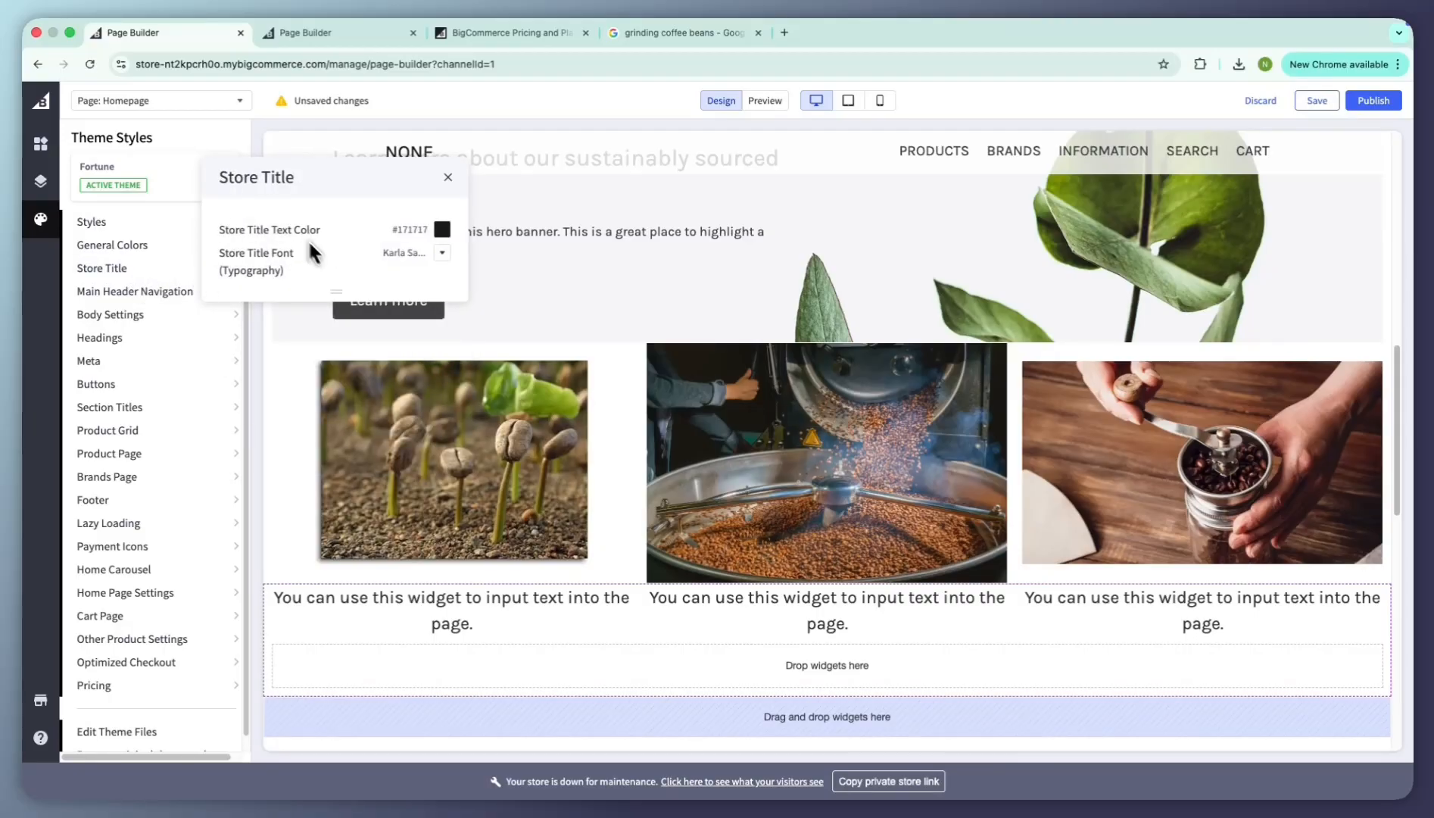
left_click(442, 254)
left_click(358, 276)
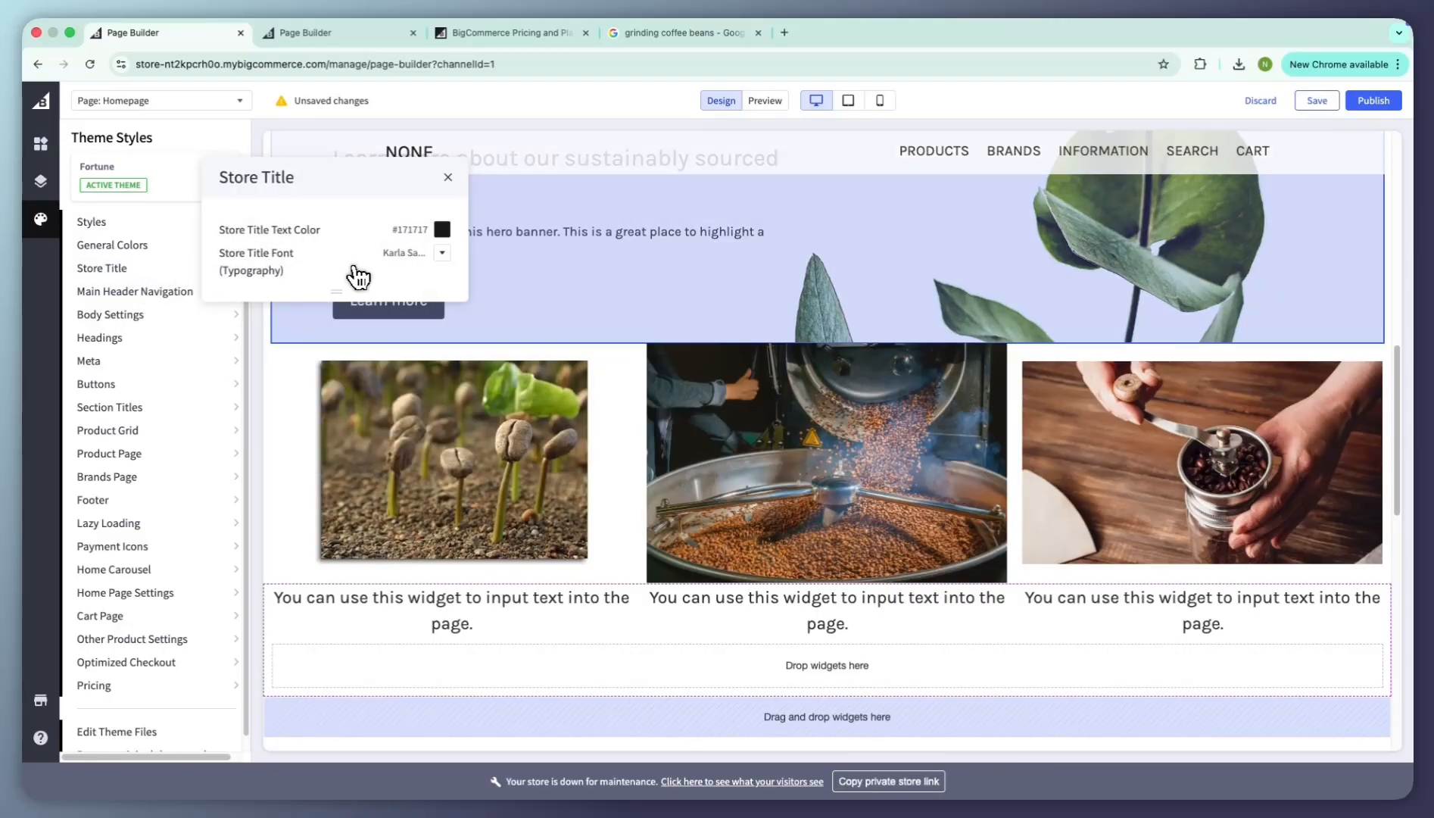
left_click(160, 295)
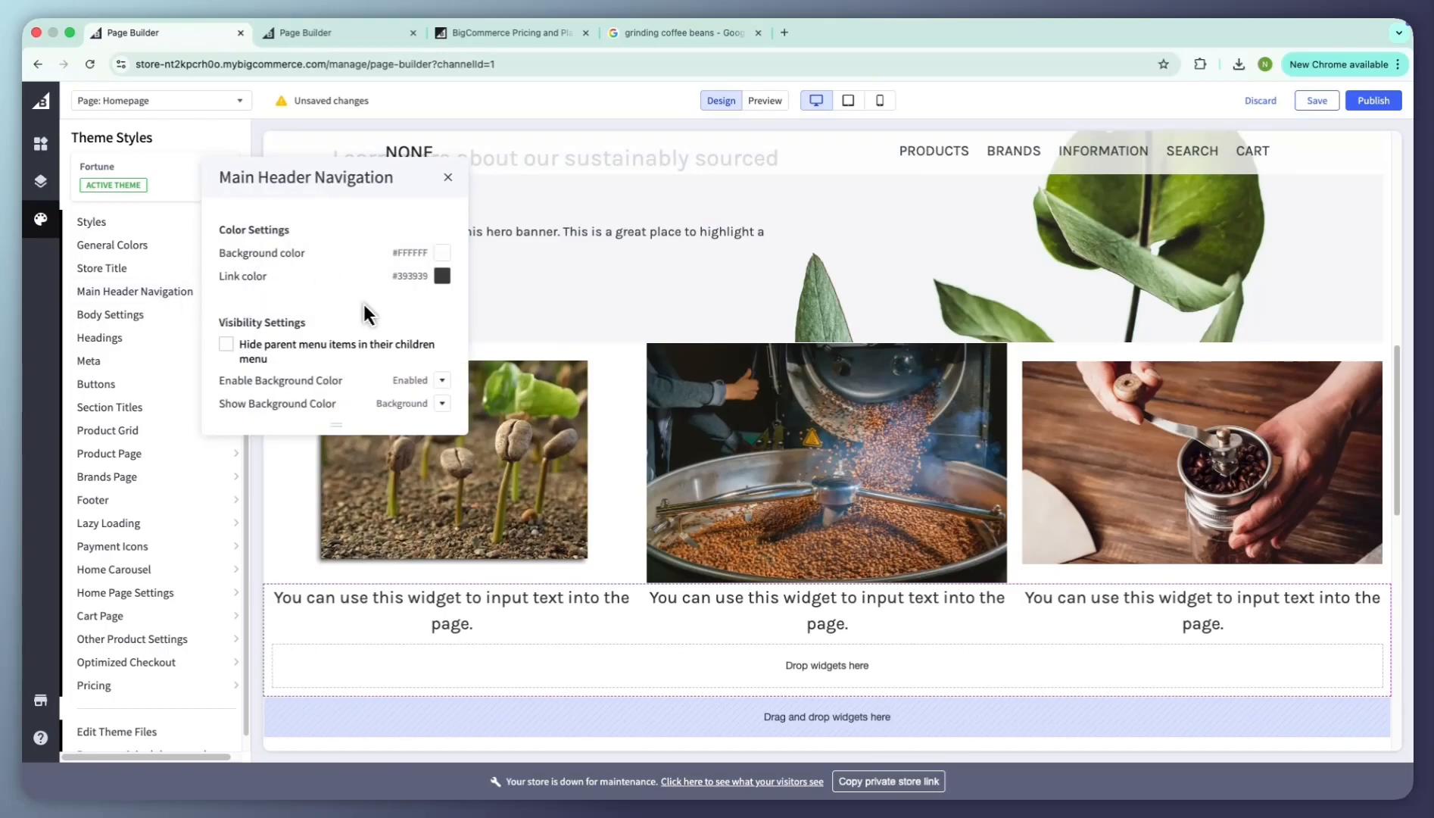
Step: Look through the theme's Footer, Brands Page, Product Page, Lazy Loading and Pricing style settings
left_click(121, 502)
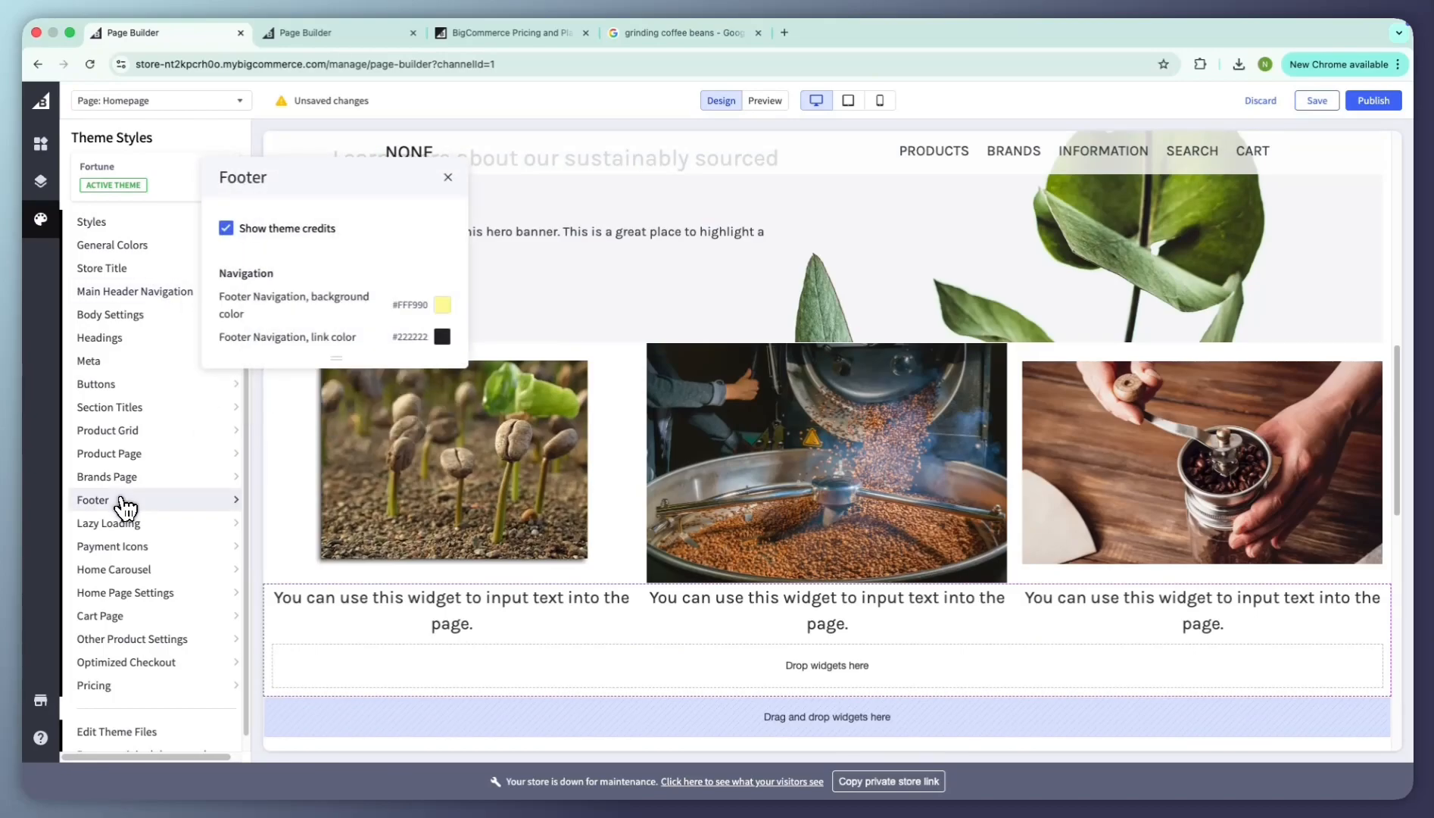
left_click(127, 480)
left_click(141, 456)
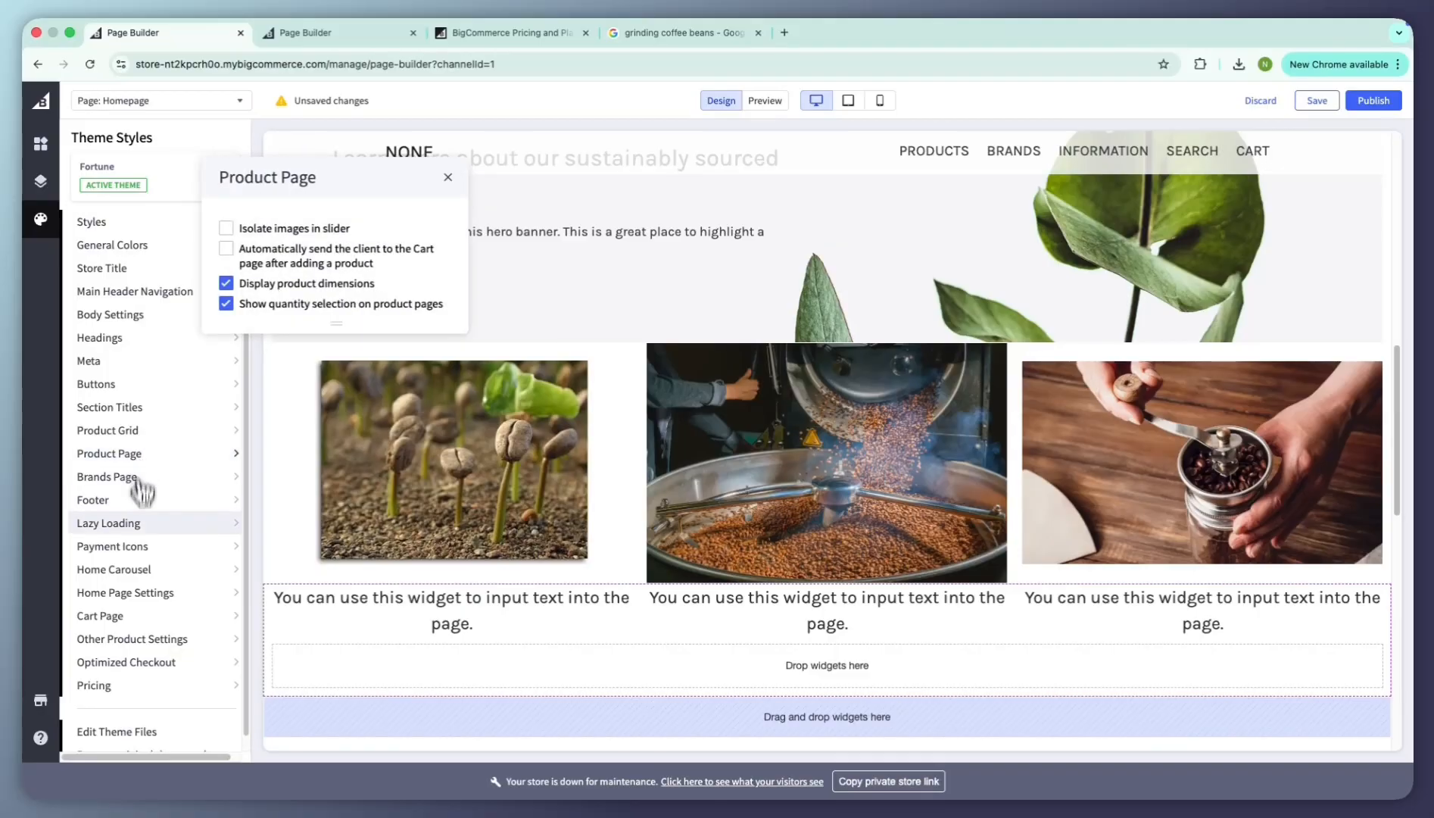
left_click(130, 528)
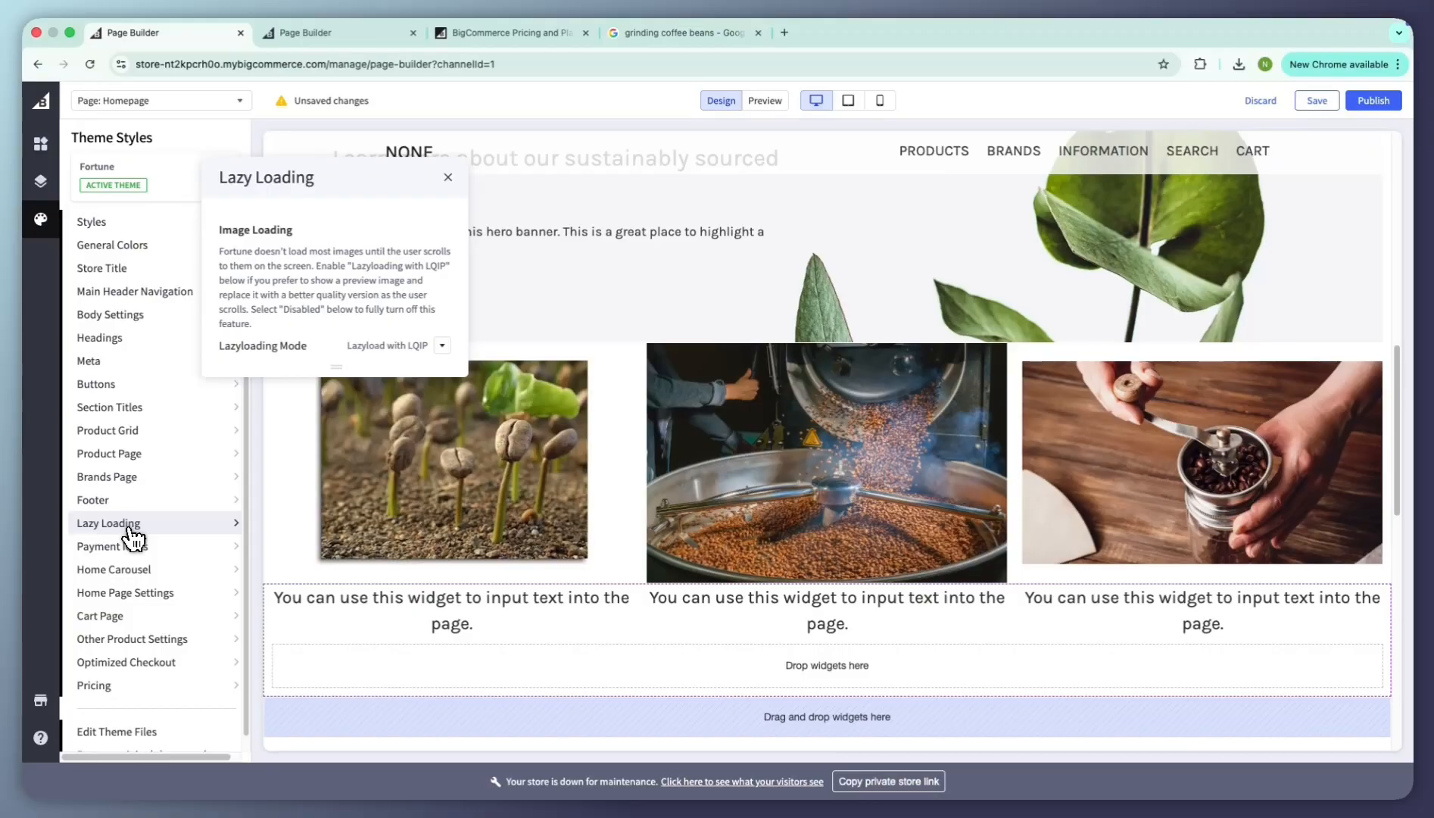
left_click(114, 695)
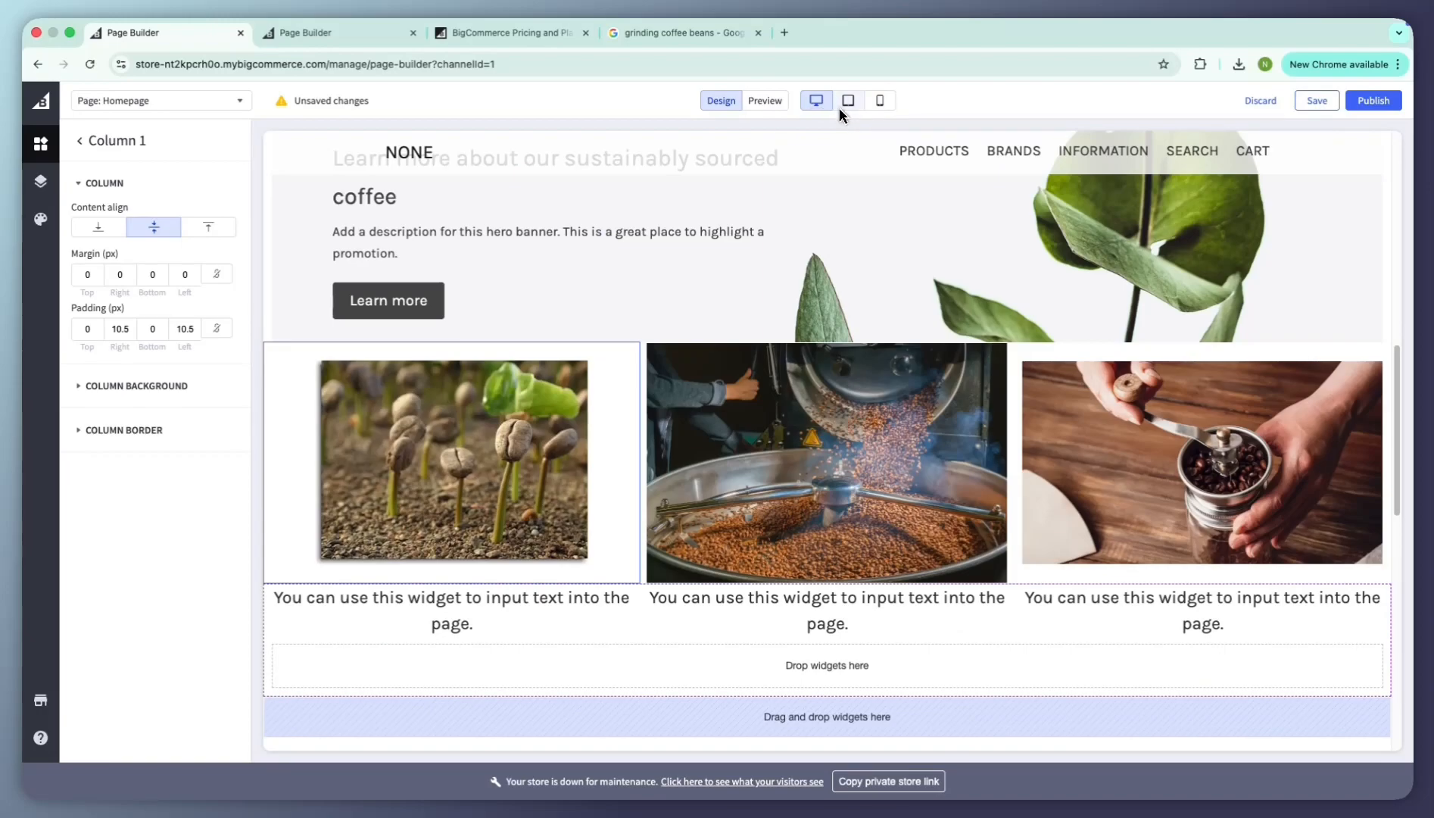
Step: Preview the homepage at tablet and mobile size and check how the banner and images stack on a phone
left_click(846, 107)
left_click(878, 103)
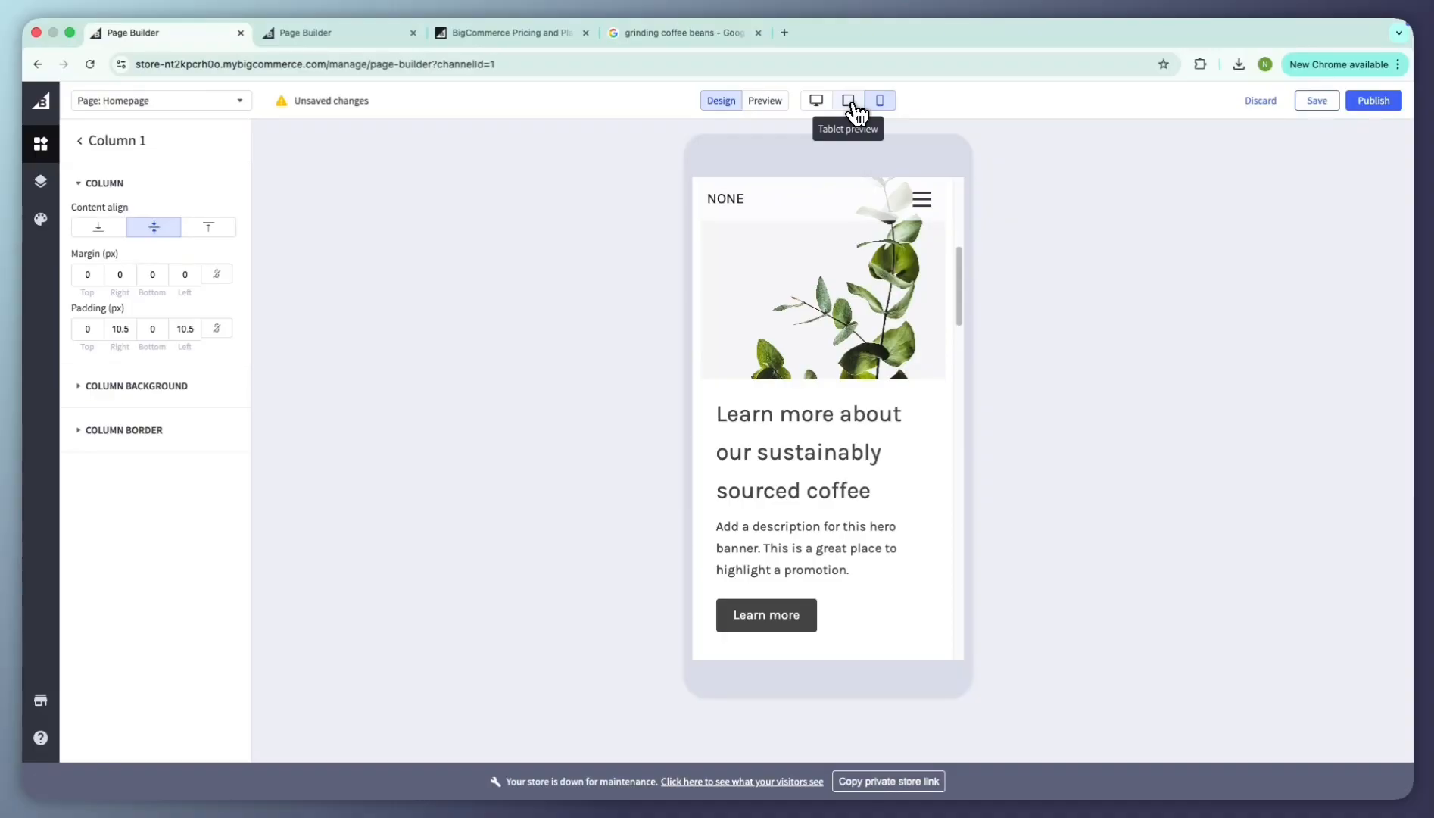
scroll(824, 460, "down", 4)
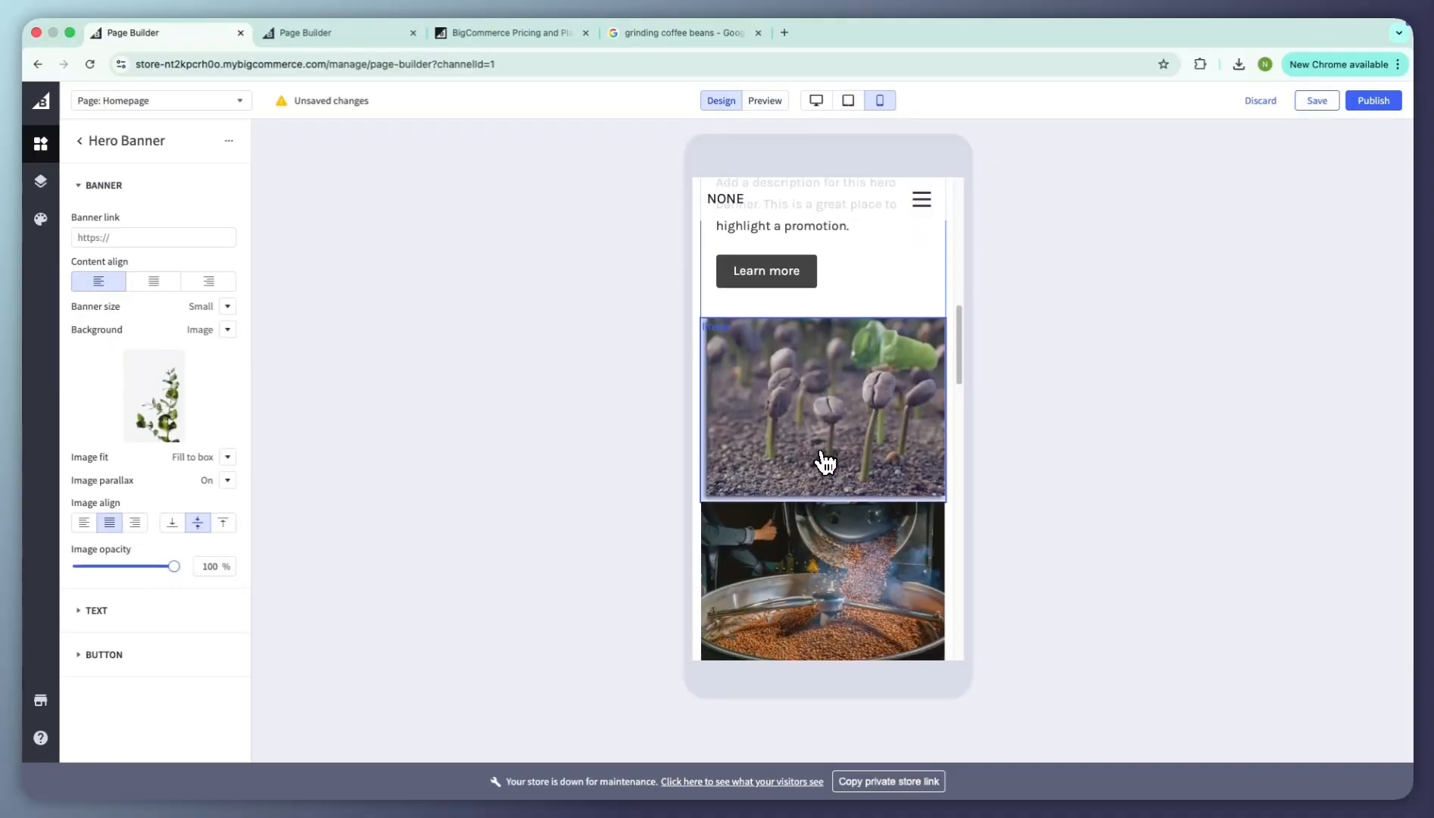
Step: Look through the stacked coffee images and text widgets below the banner in the phone preview
scroll(833, 499, "up", 4)
scroll(833, 500, "down", 6)
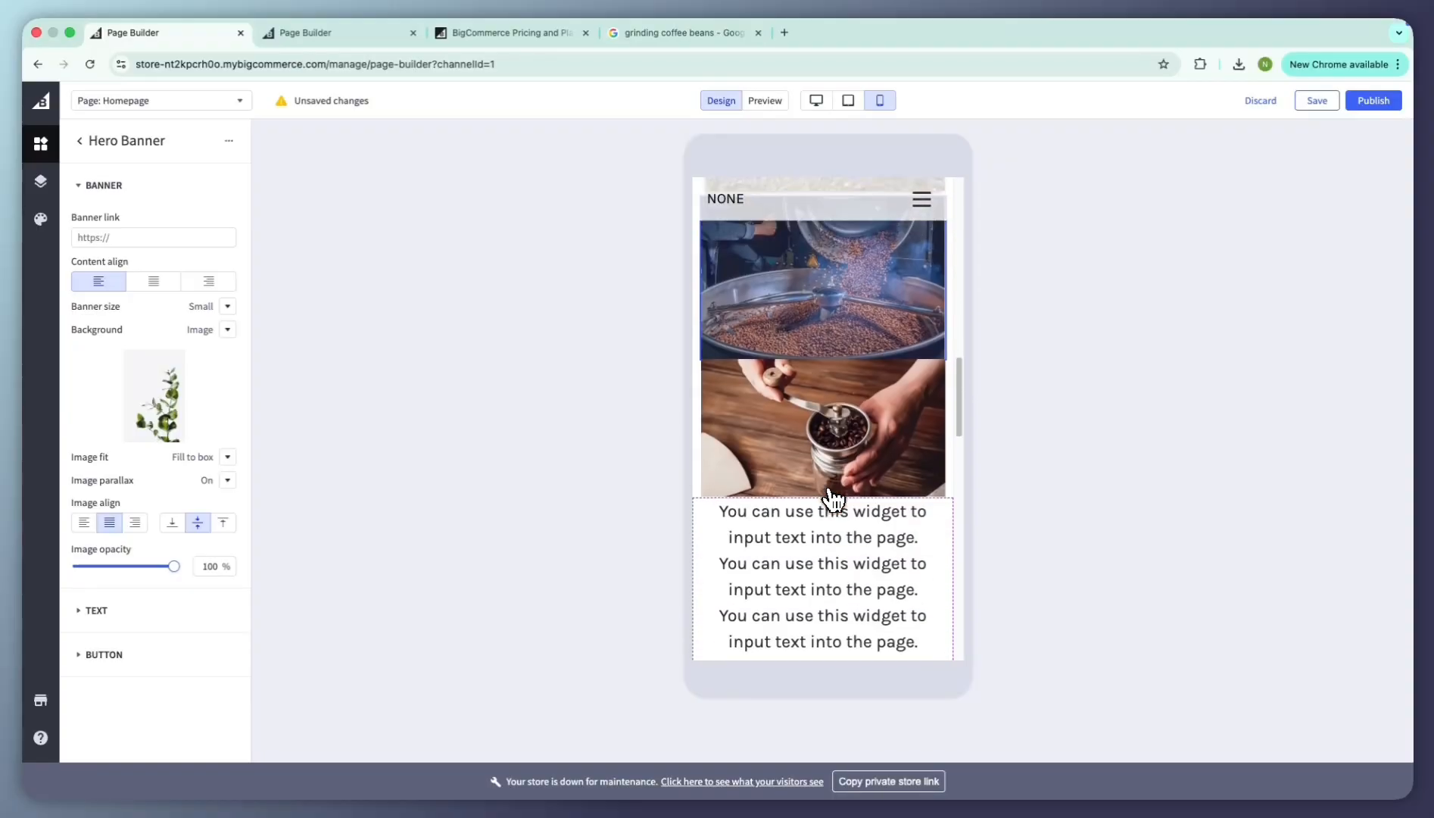
scroll(814, 438, "up", 6)
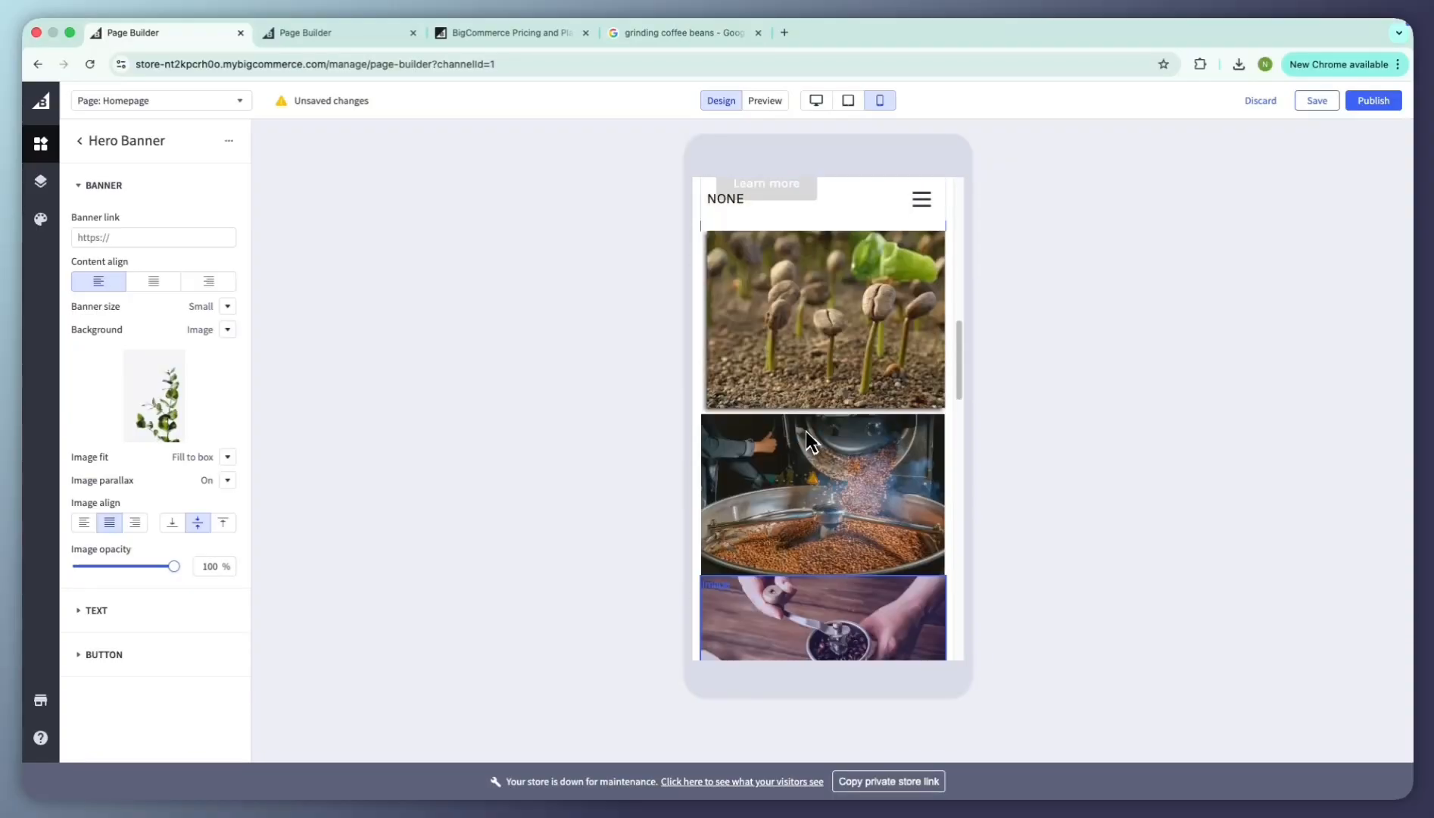
Step: Publish the homepage changes to the store
left_click(844, 465)
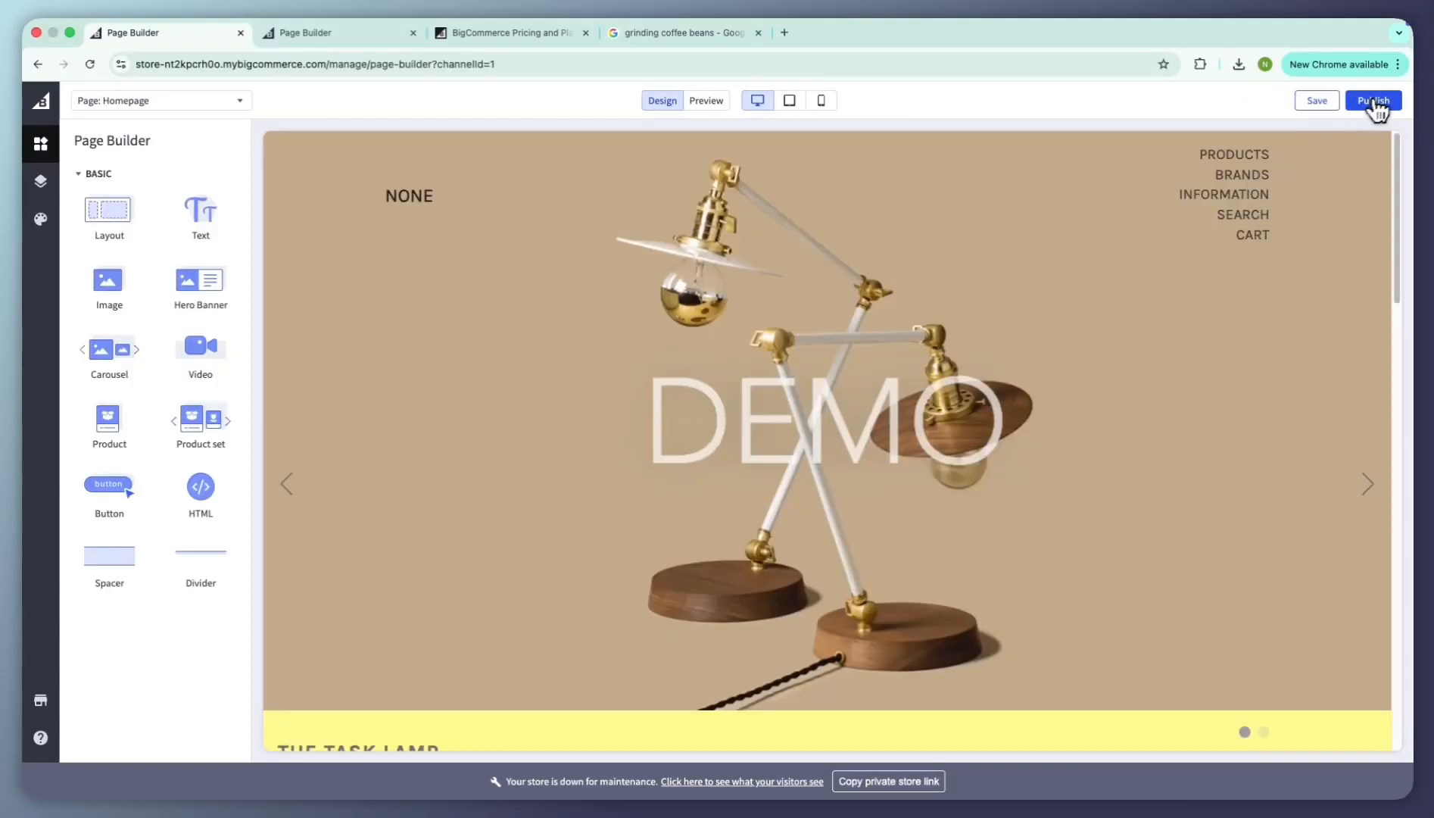
left_click(1374, 100)
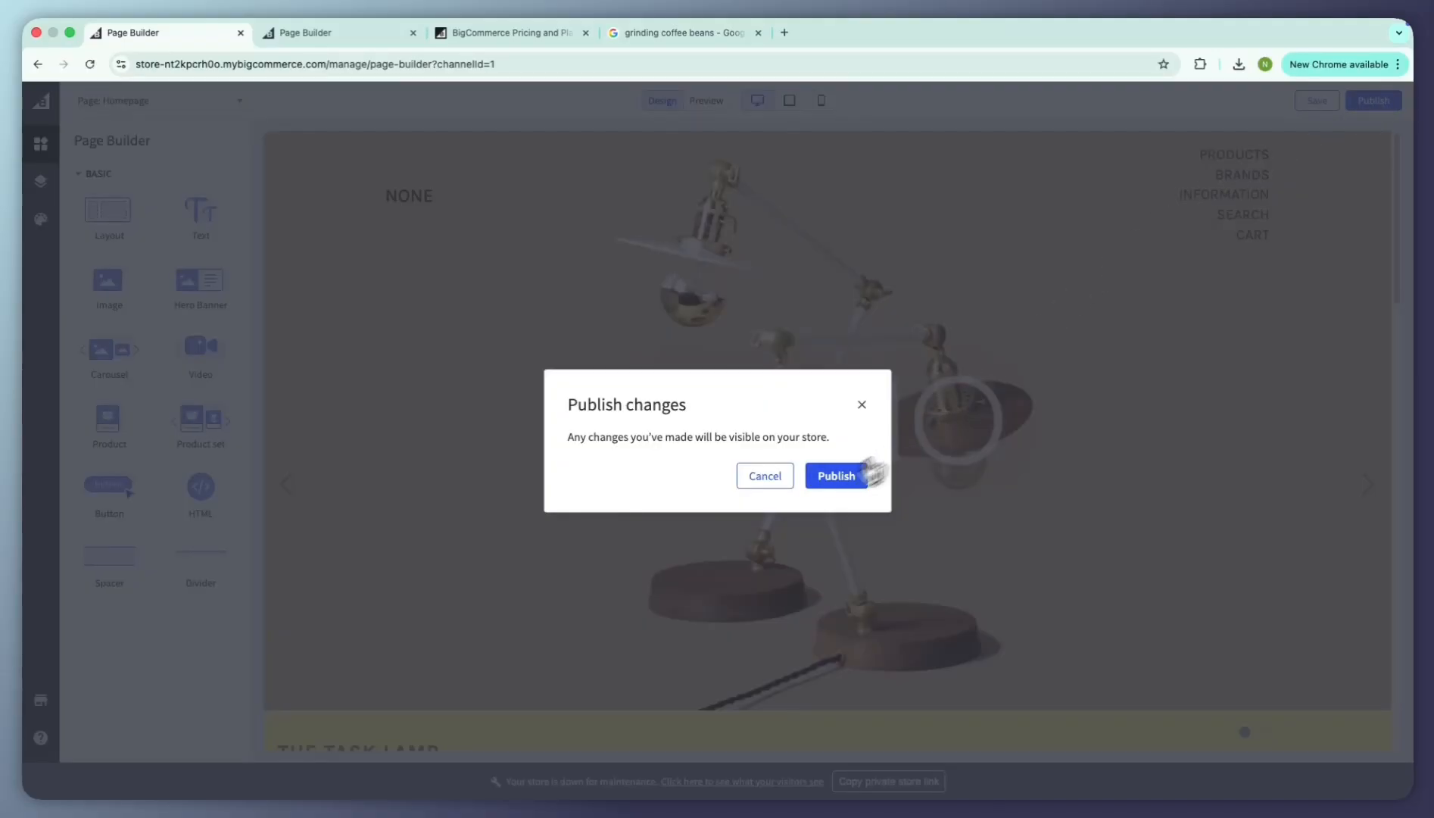
left_click(840, 476)
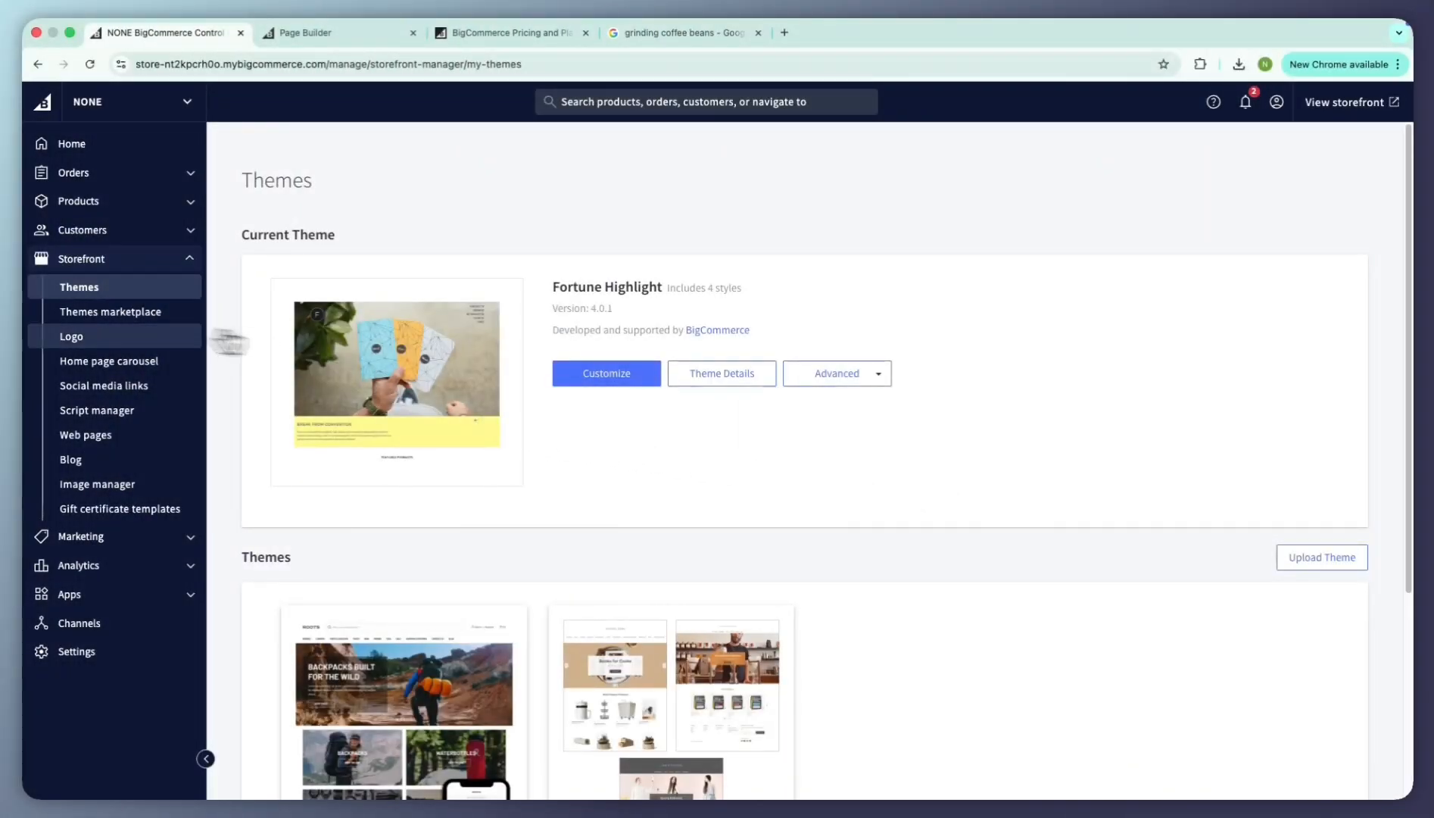
Step: Remove both demo slides from the home page carousel and upload the latte cup image as slide 1
left_click(129, 368)
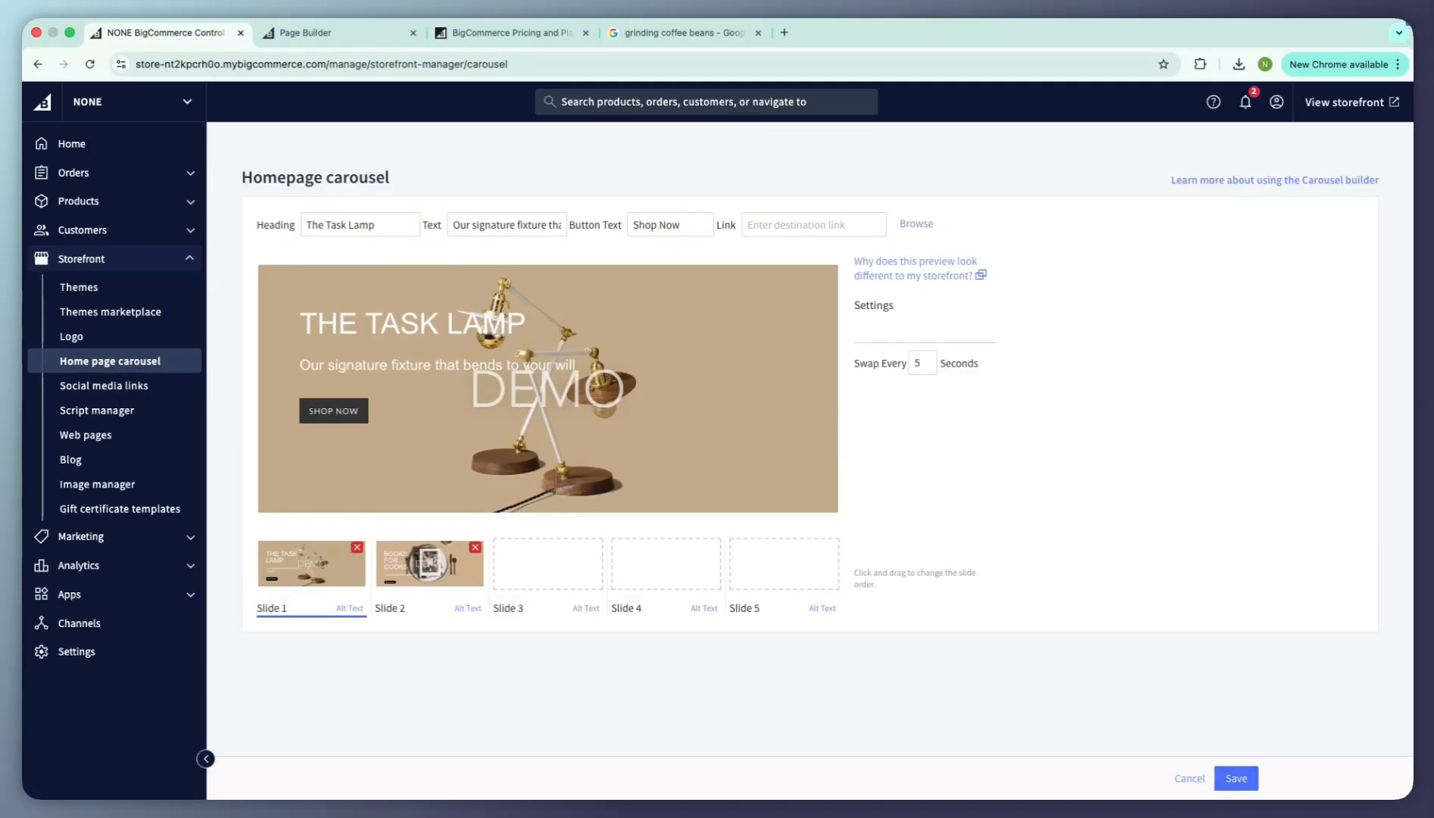
left_click(357, 548)
left_click(475, 548)
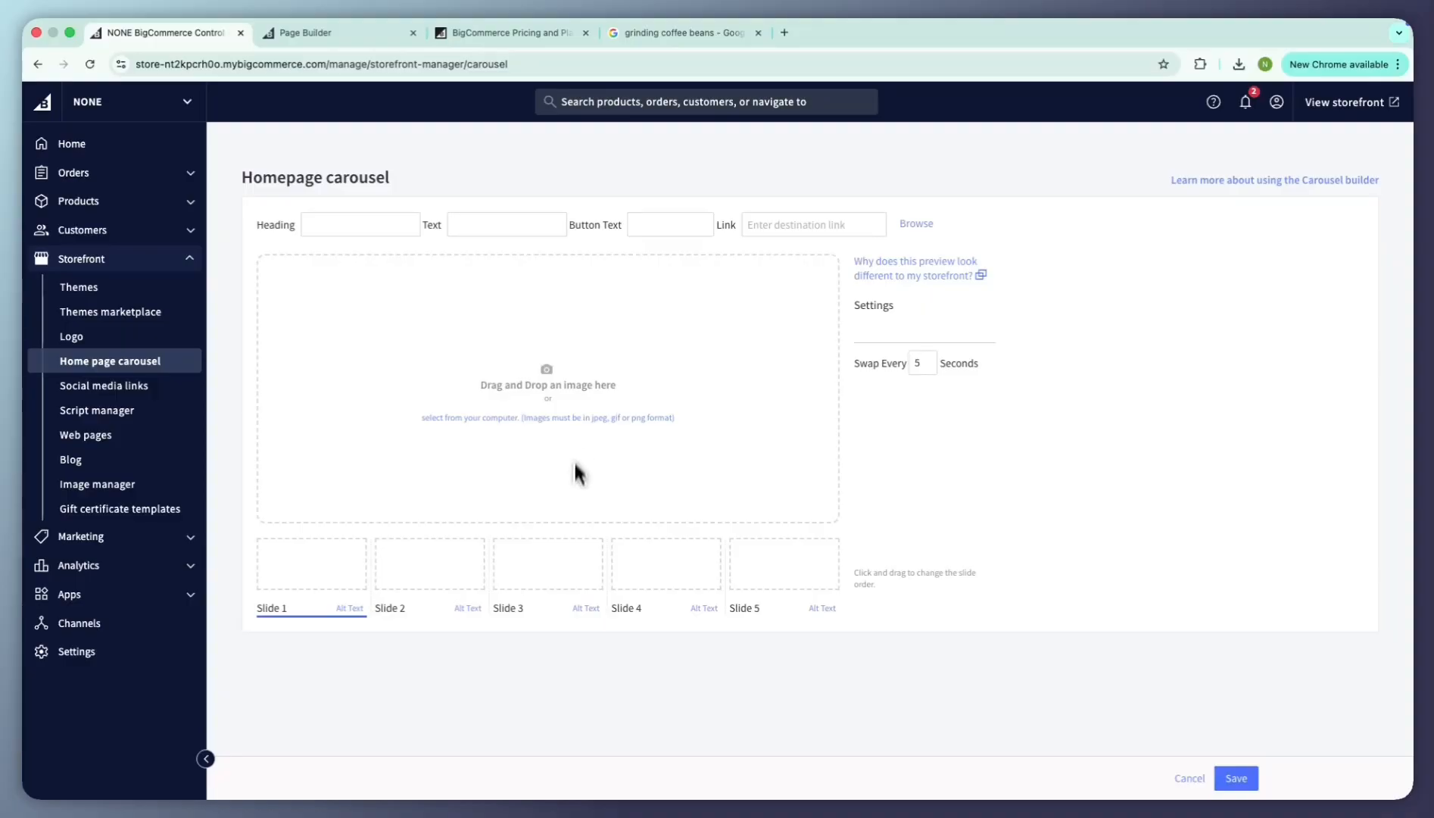
left_click(570, 417)
double_click(390, 393)
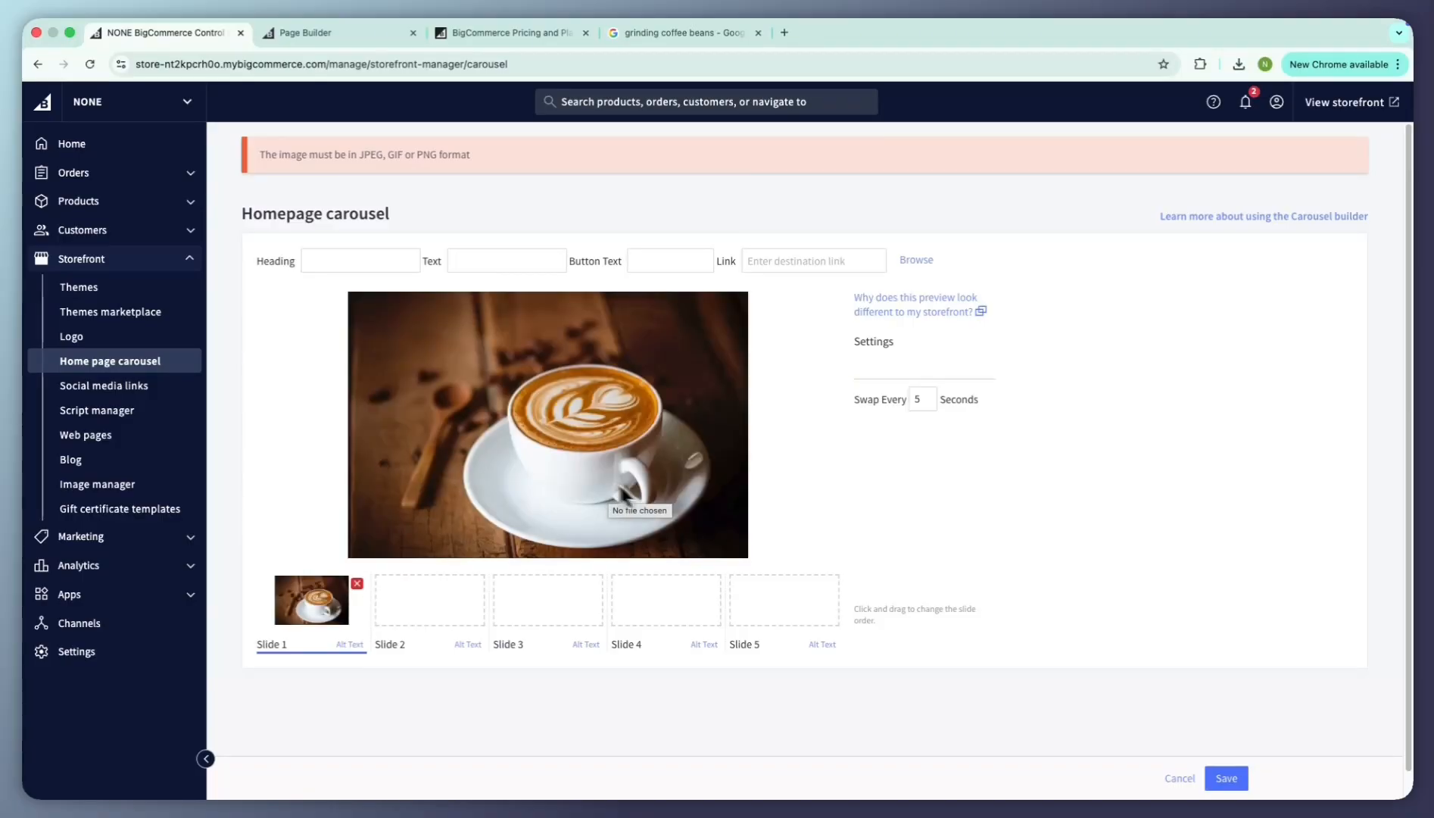
Step: Fill in slide 1 with heading "sdfsdf", text "sfsdfs", button text "dssdfsf" and link "sefsefs"
left_click(386, 266)
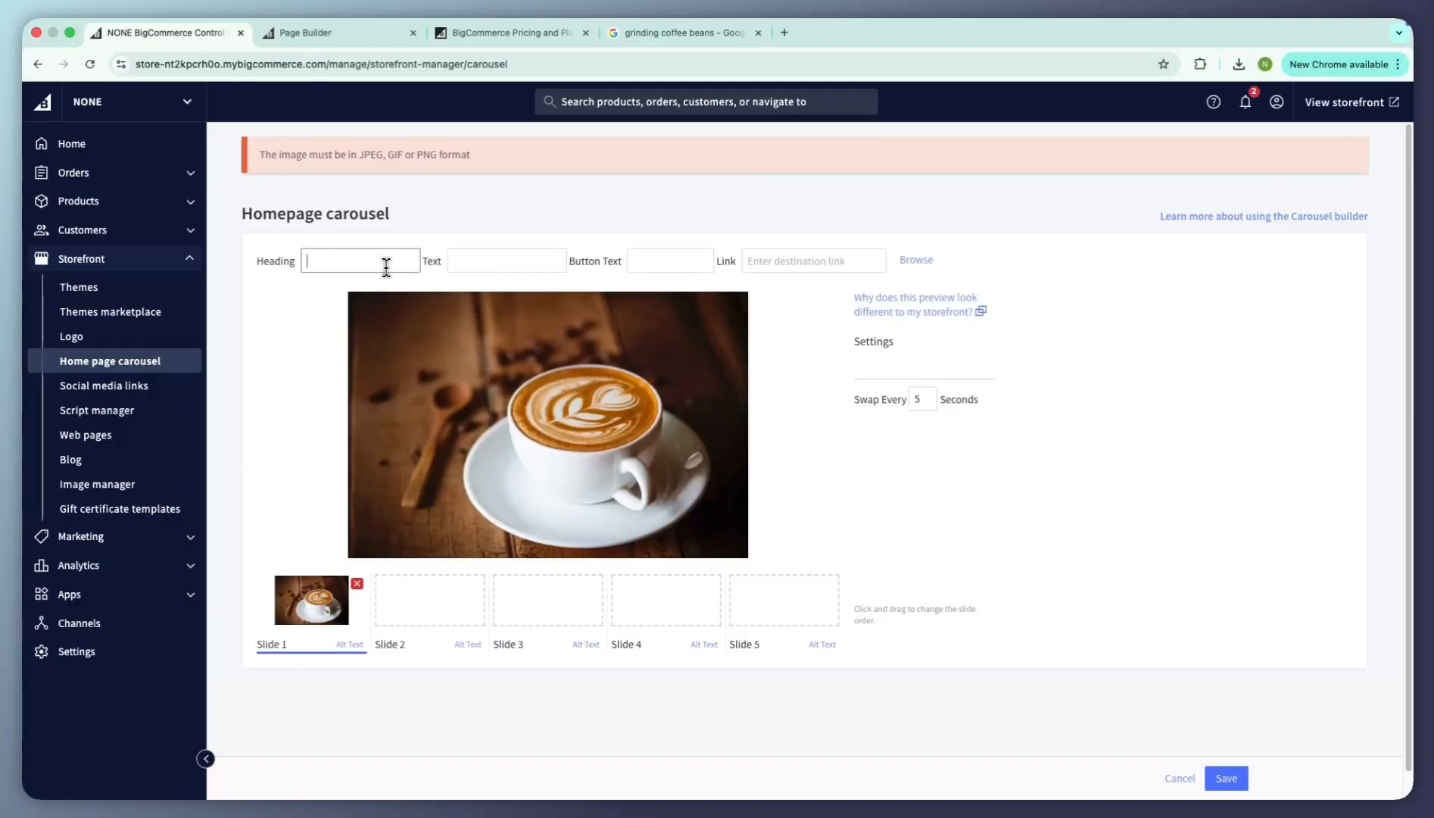
type("sdfsdf")
key("Tab")
type("sfsdfs")
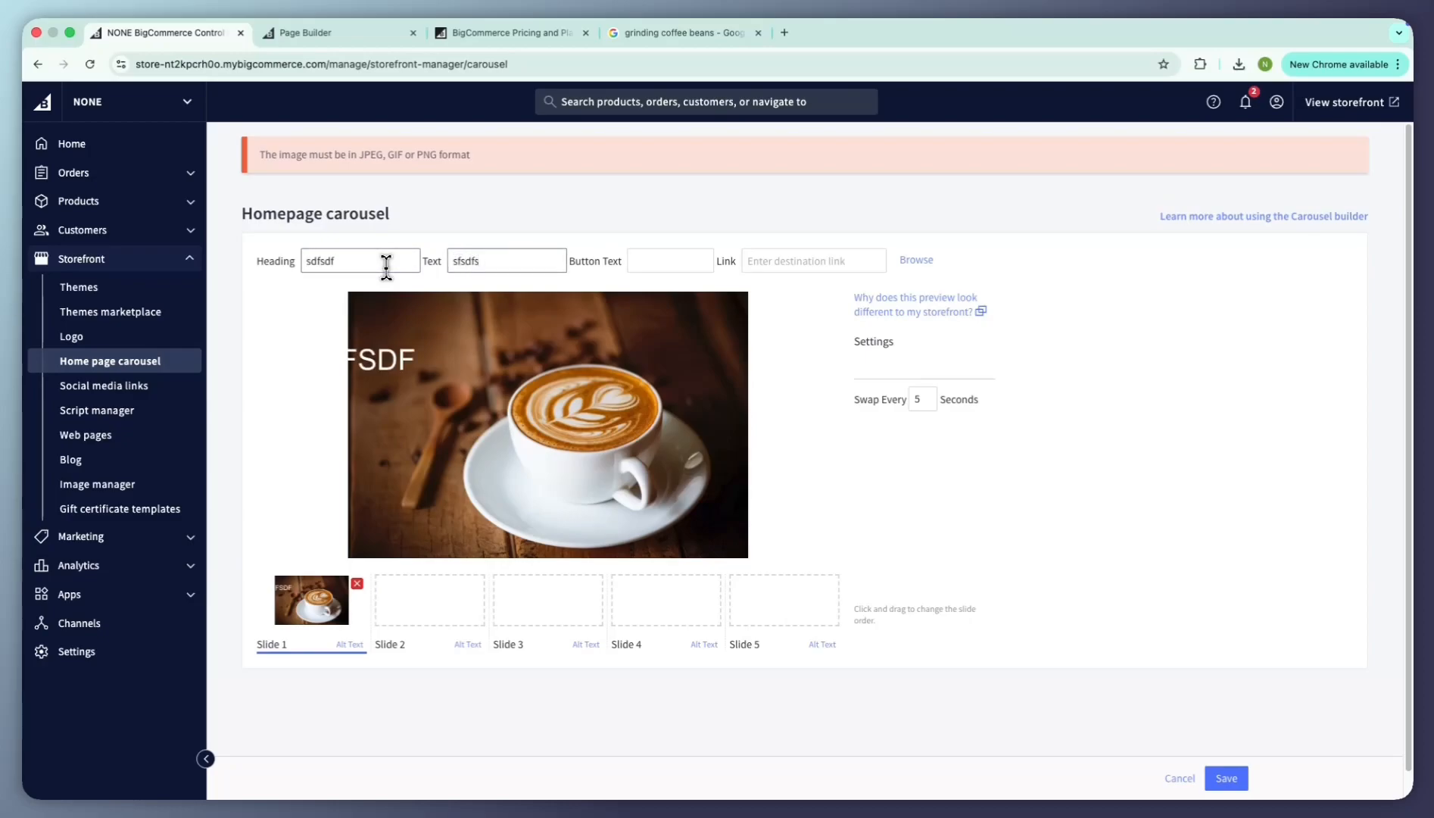
key("Tab")
type("dssdfsf")
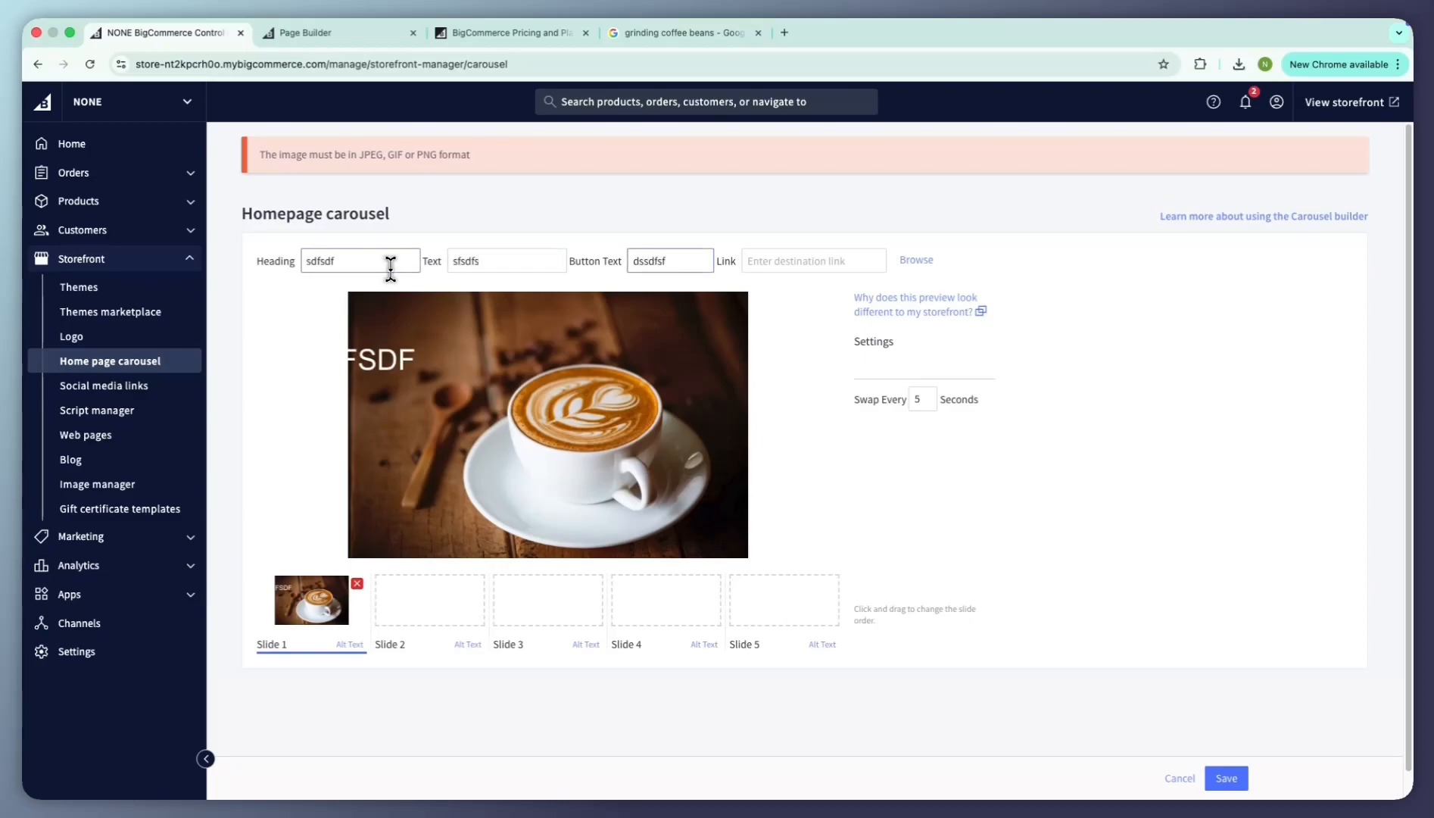
key("Tab")
type("sefsefs")
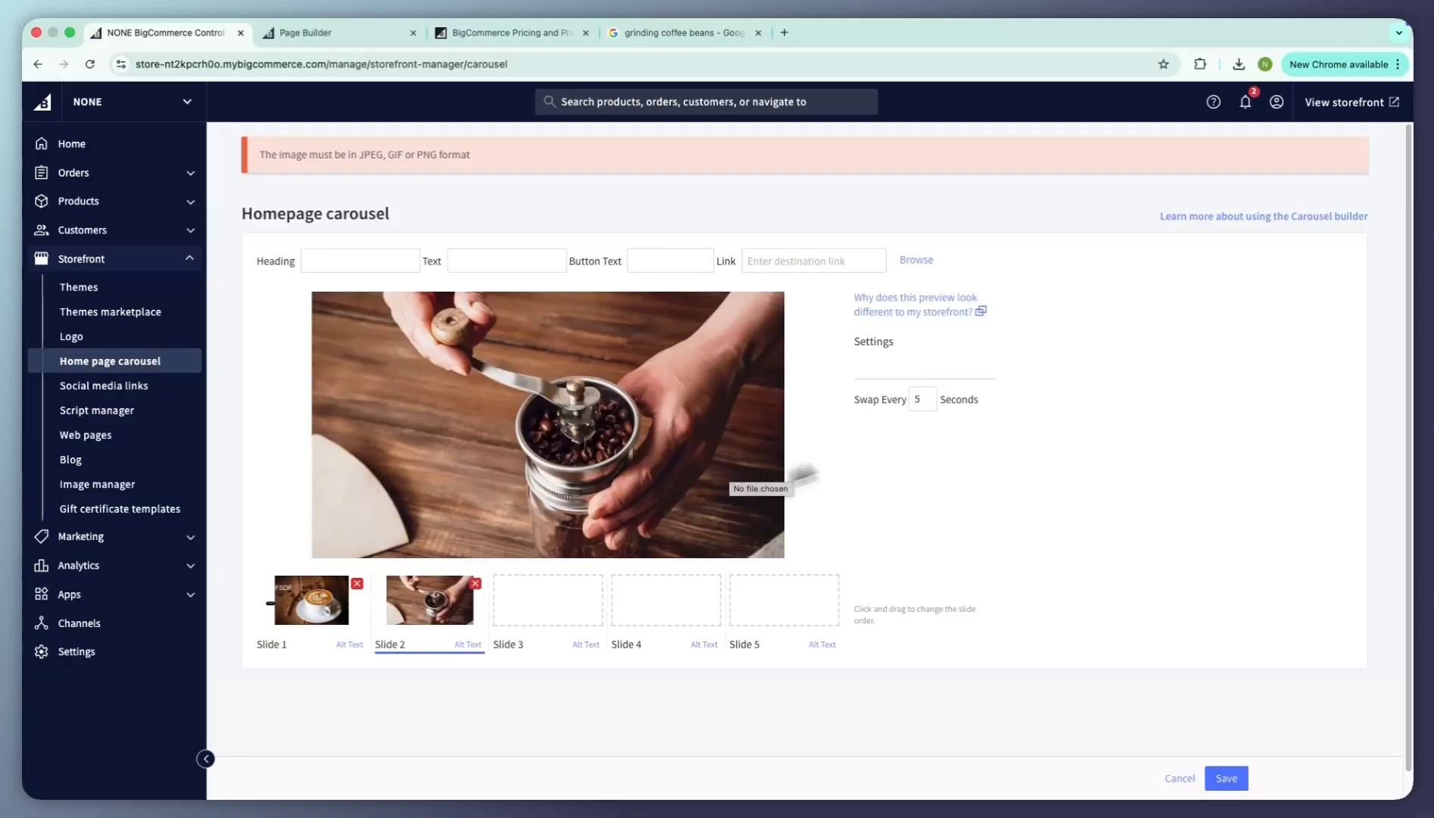
Step: Check the swap interval and both slides of the home page carousel, and save the carousel
left_click(936, 399)
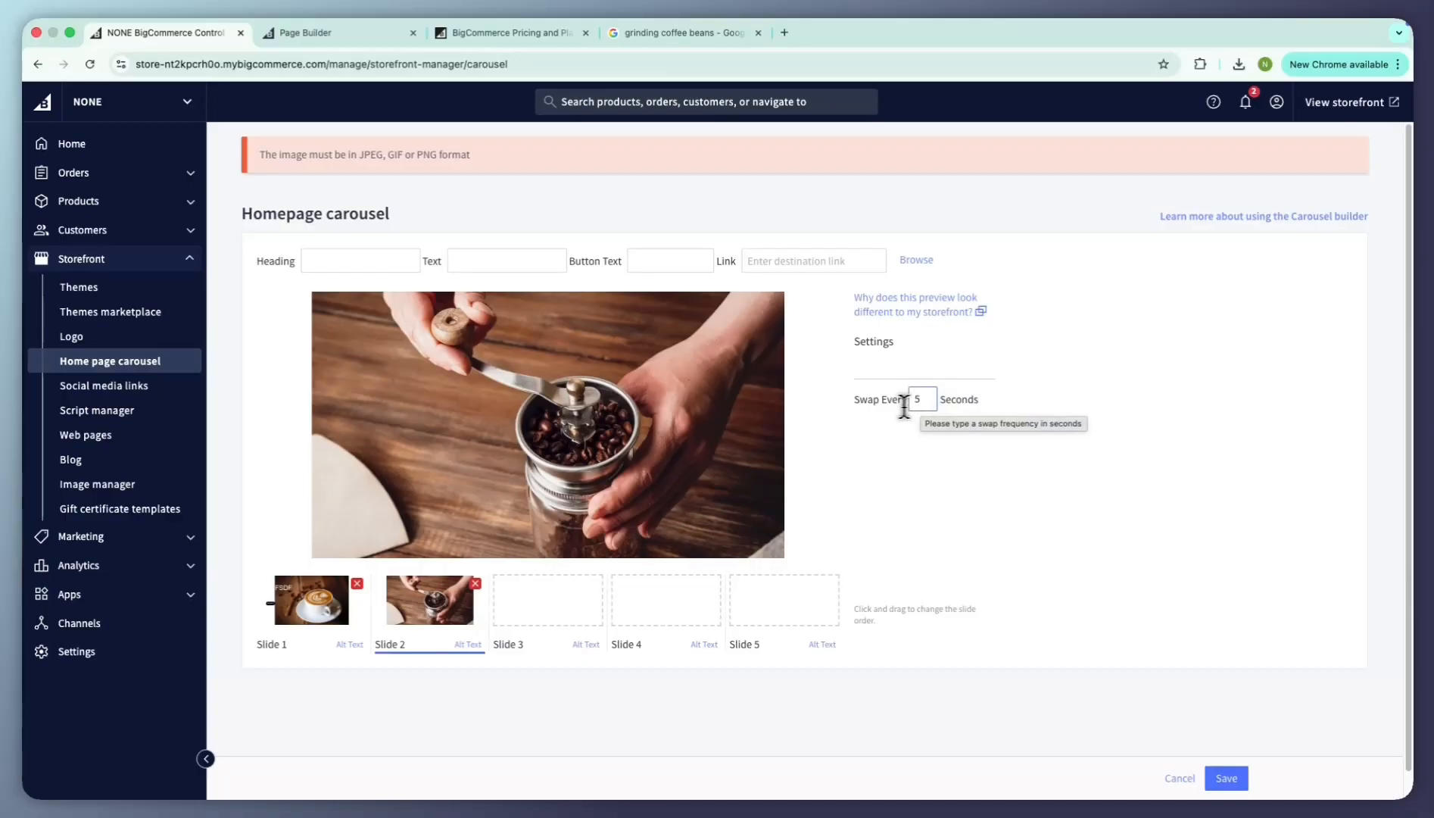
left_click(325, 610)
left_click(409, 617)
left_click(319, 630)
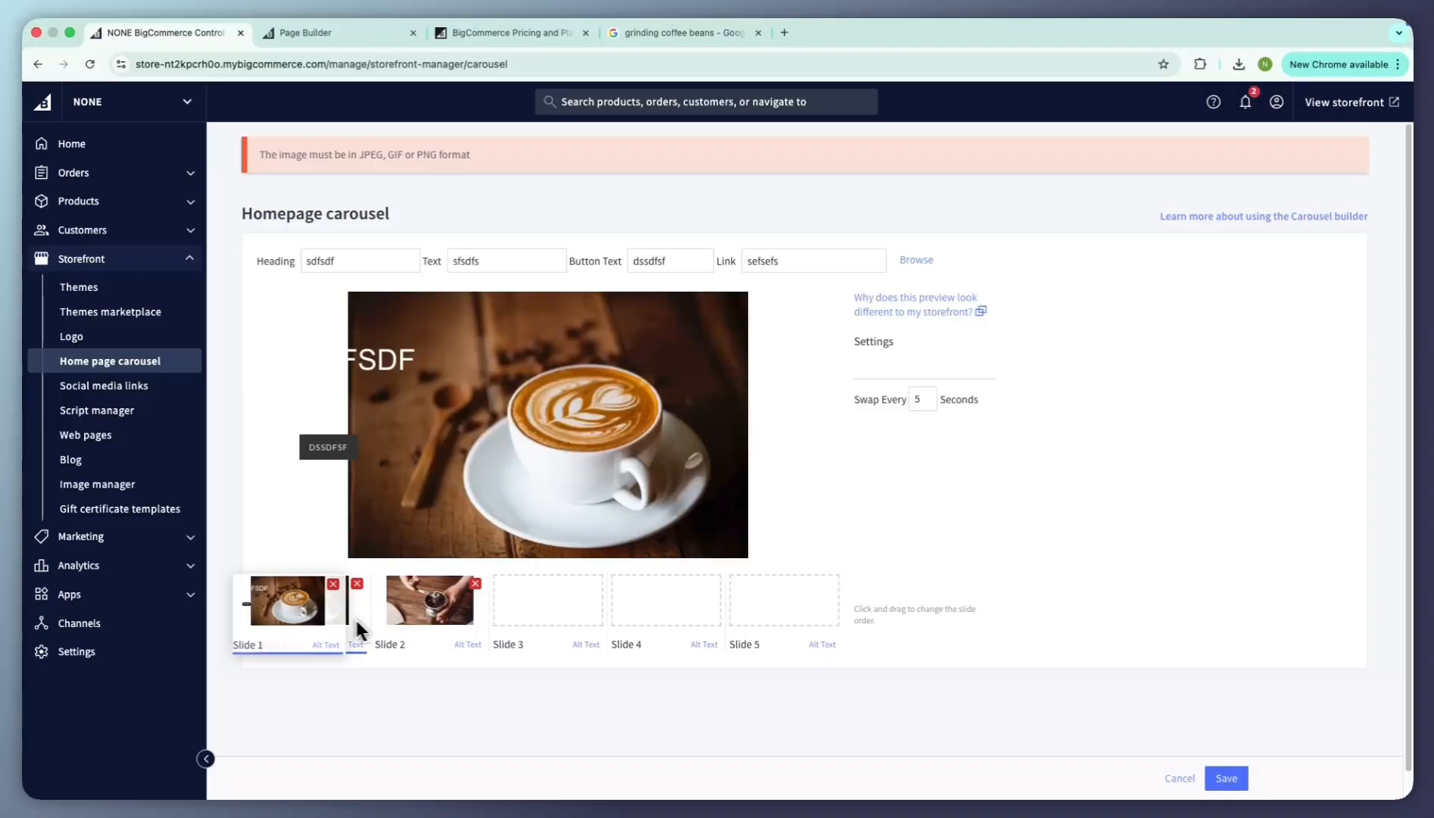
left_click(420, 606)
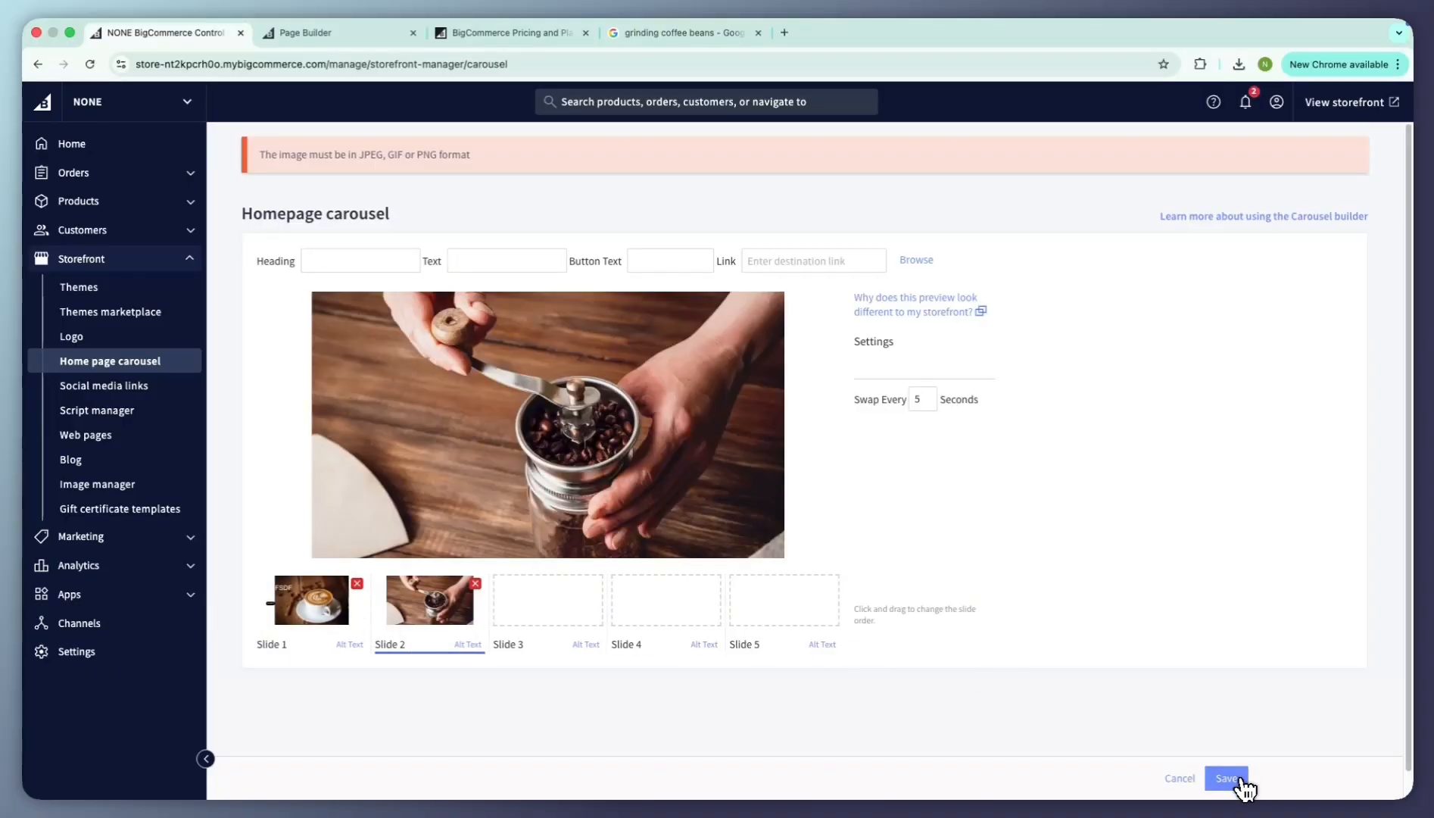
left_click(1227, 779)
Step: View the storefront and look through its carousel, hero banner, coffee images and new products, then close it
left_click(1337, 102)
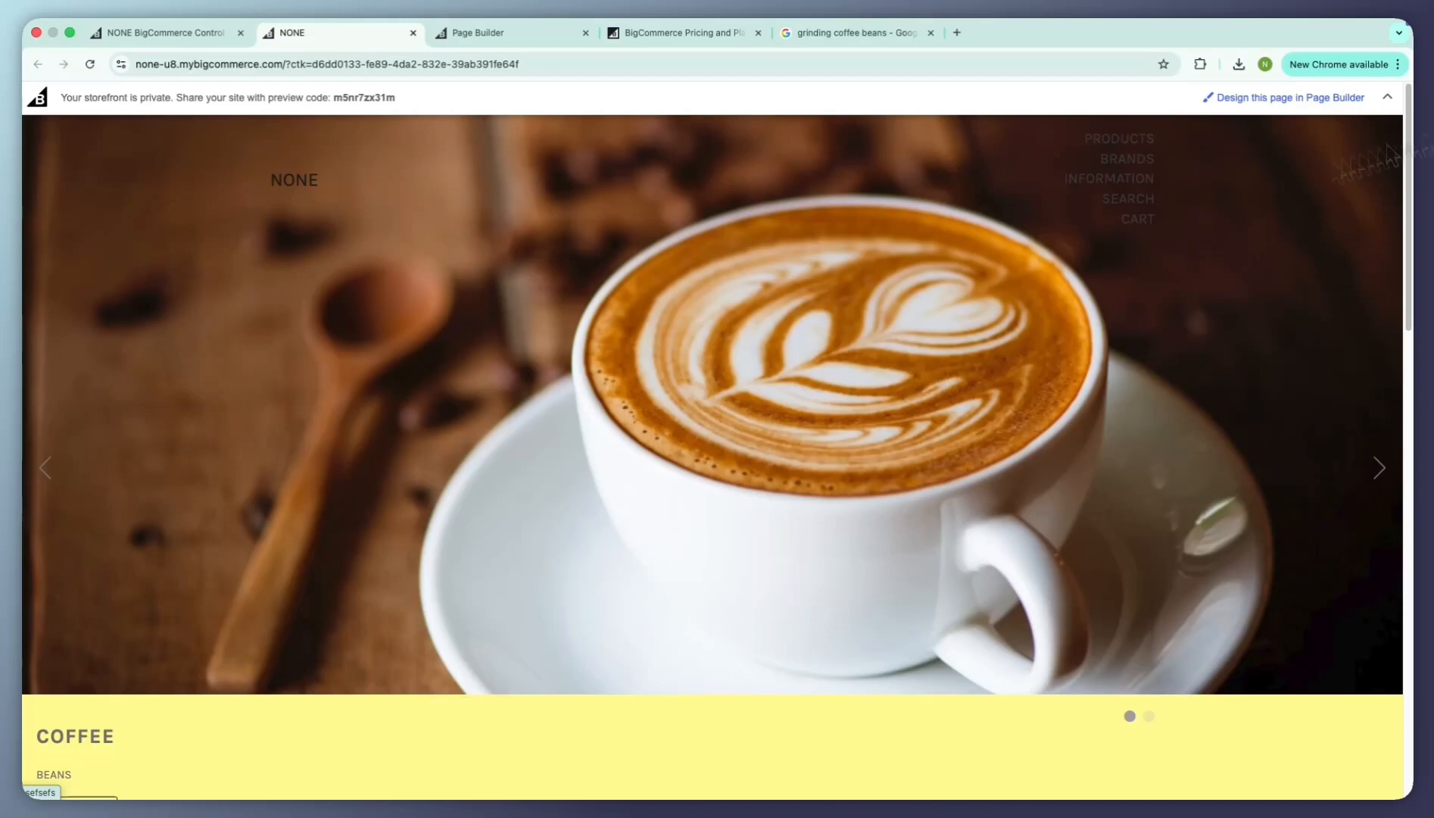
scroll(149, 708, "down", 1)
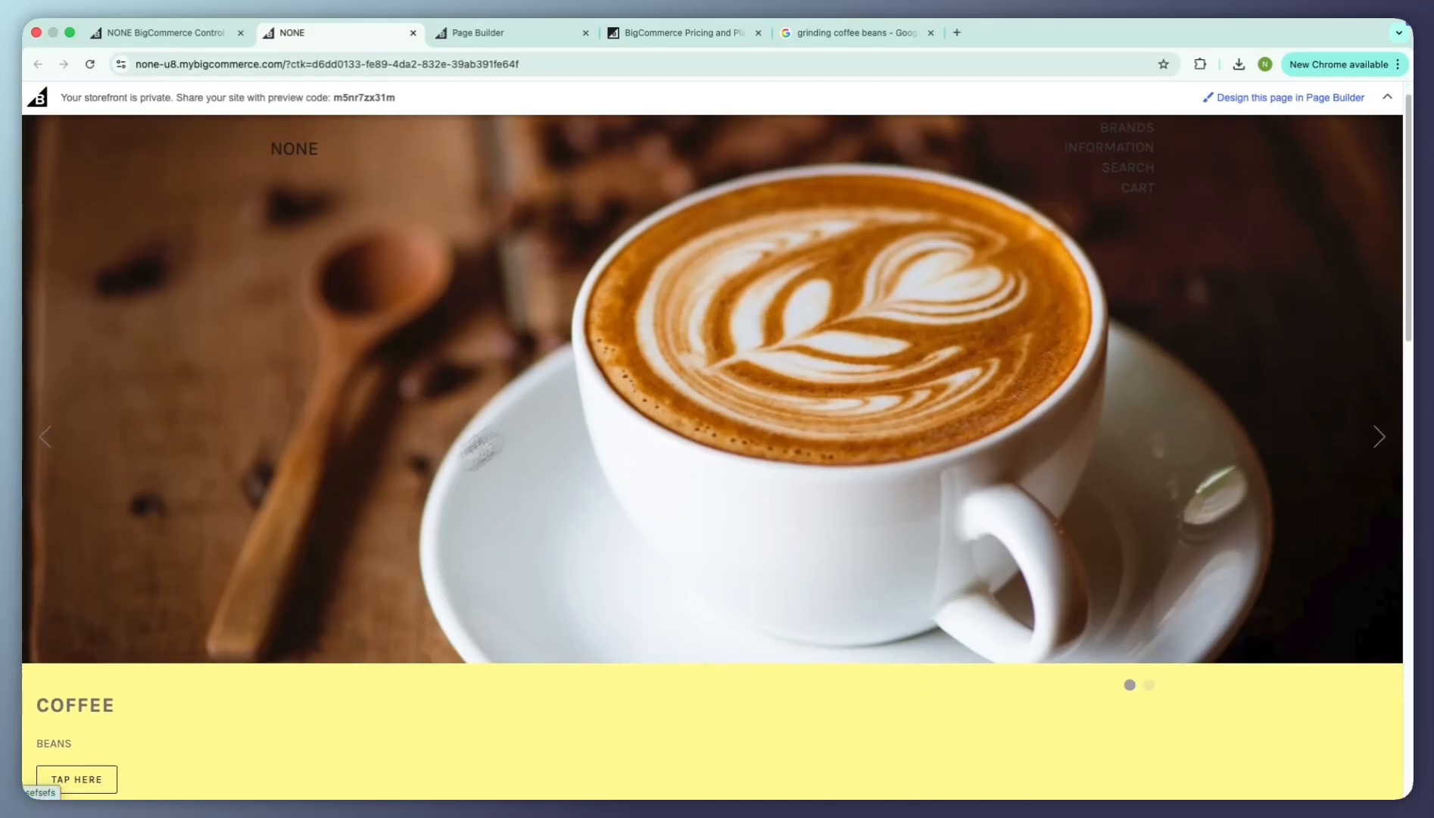
scroll(147, 706, "down", 1)
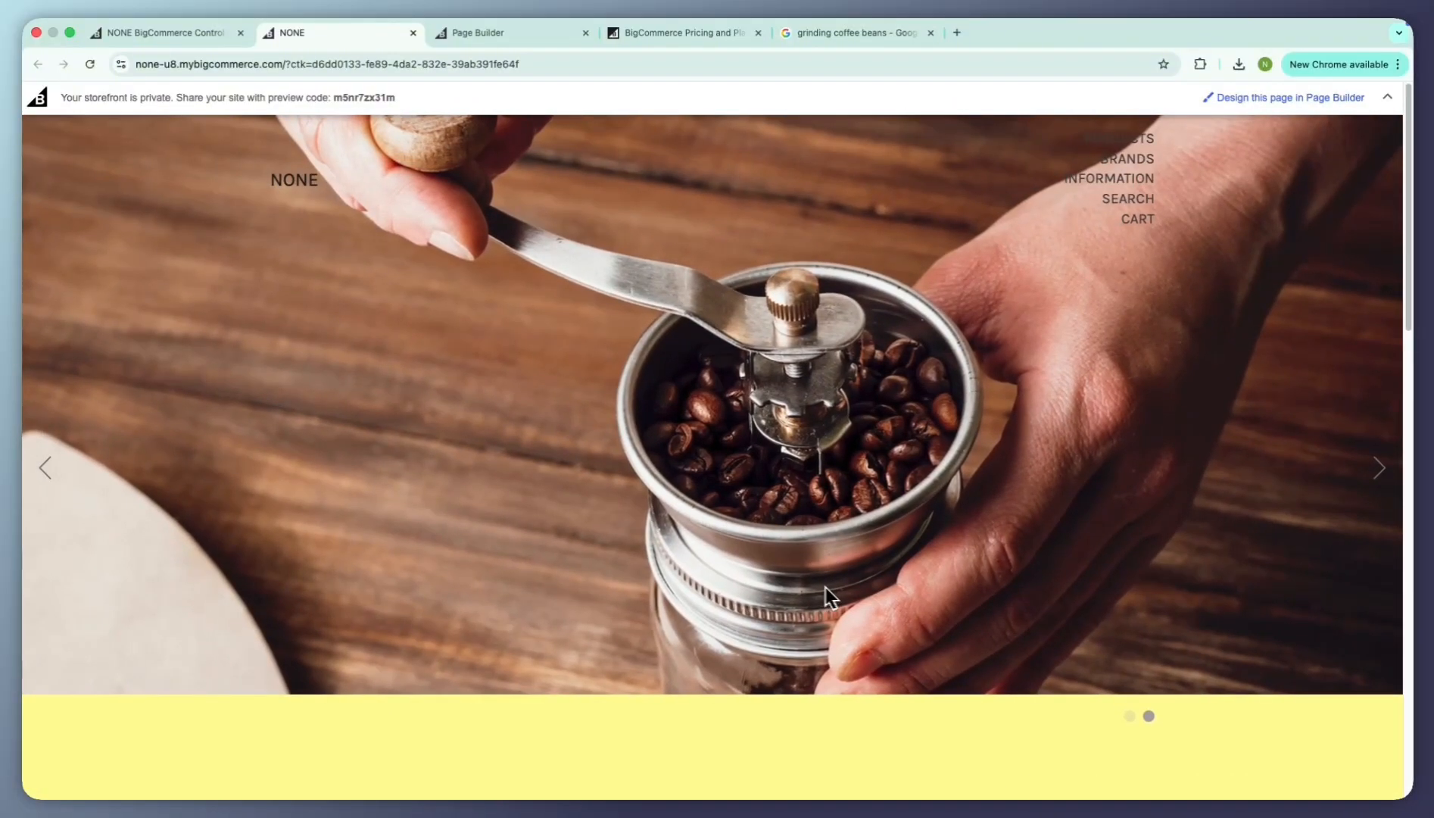
scroll(719, 582, "down", 4)
scroll(718, 585, "down", 7)
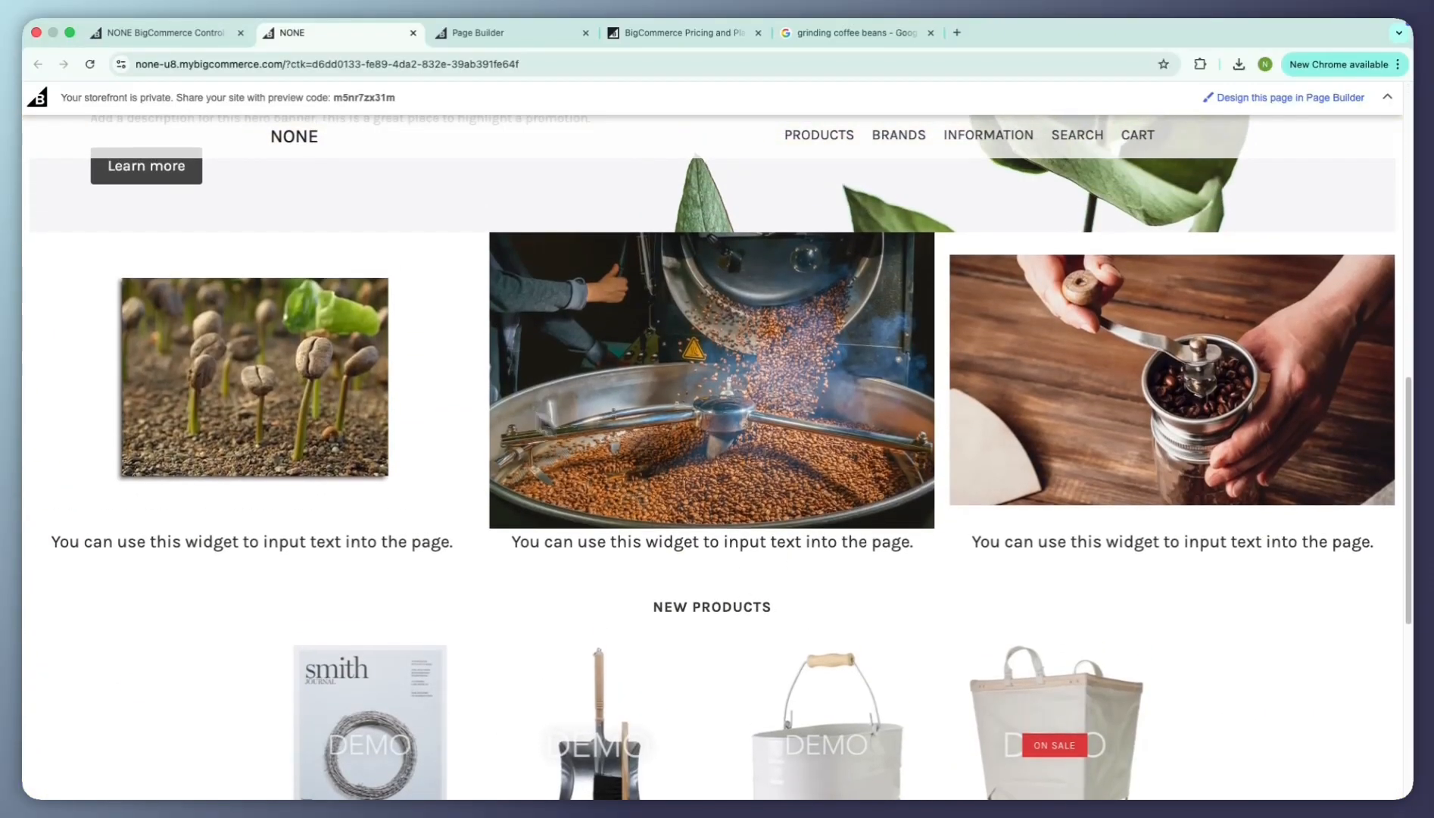
scroll(640, 445, "down", 6)
scroll(642, 446, "up", 12)
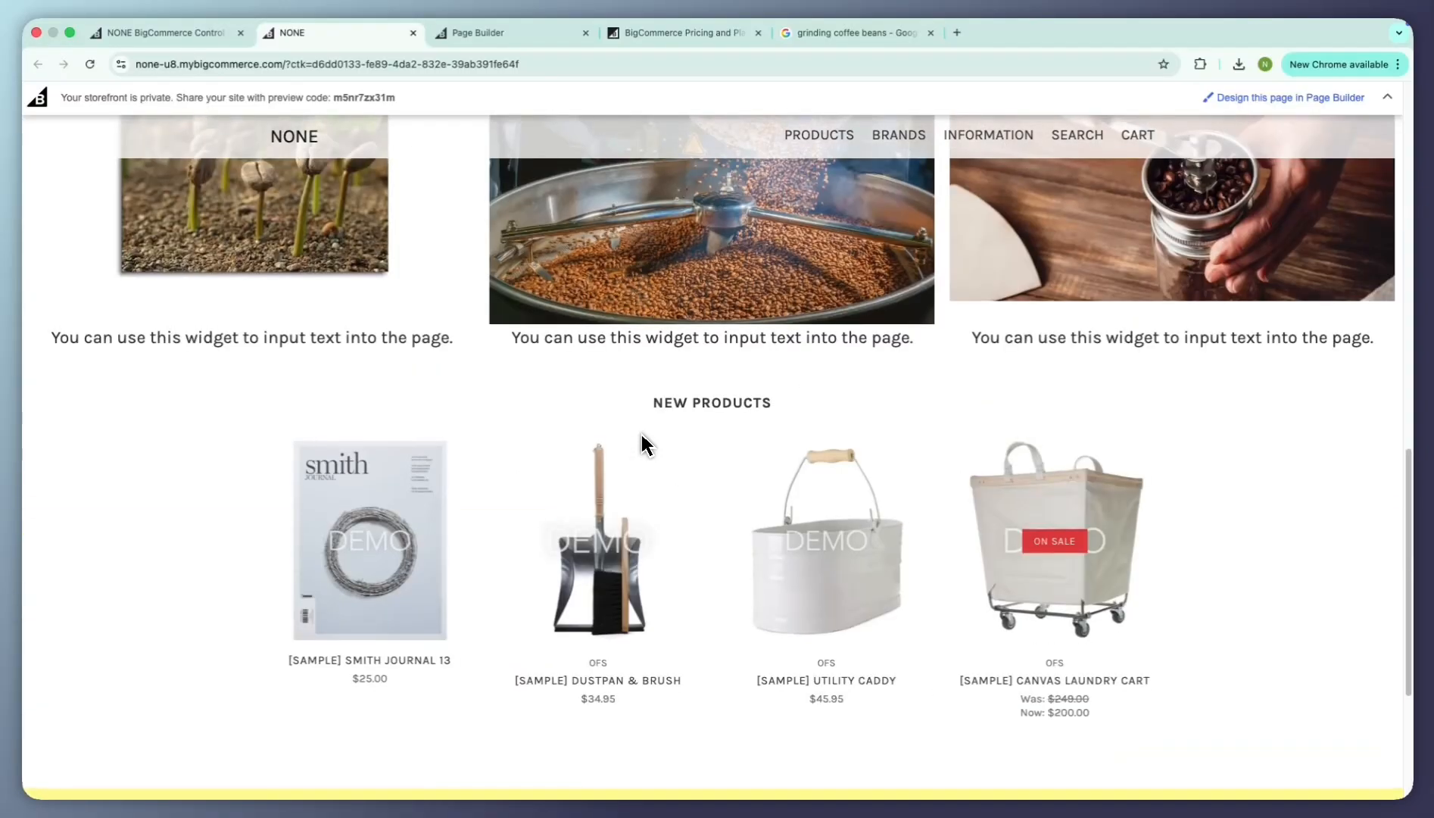
scroll(645, 445, "down", 1)
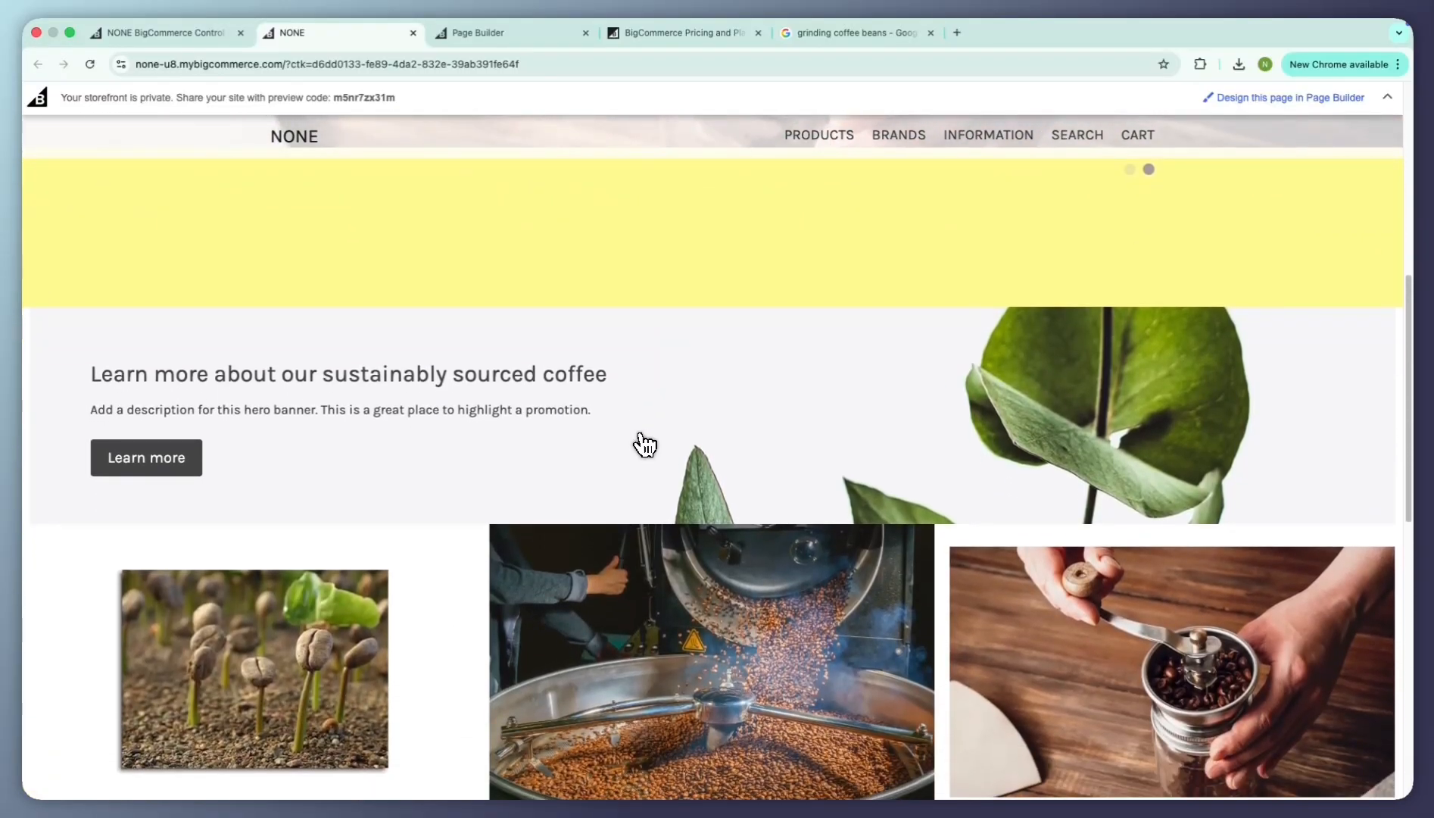
scroll(645, 445, "down", 4)
scroll(644, 445, "up", 10)
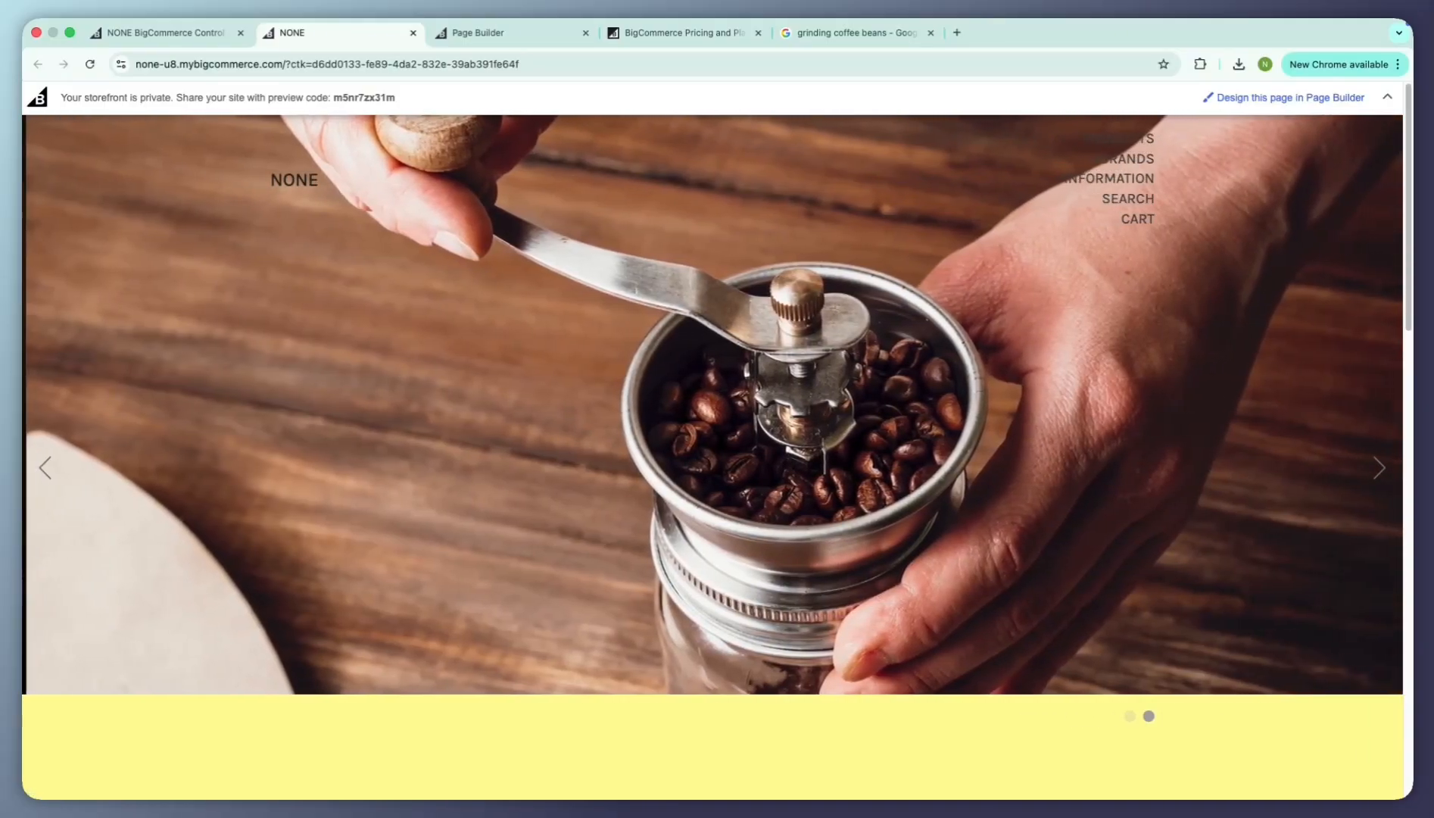
key("super+w")
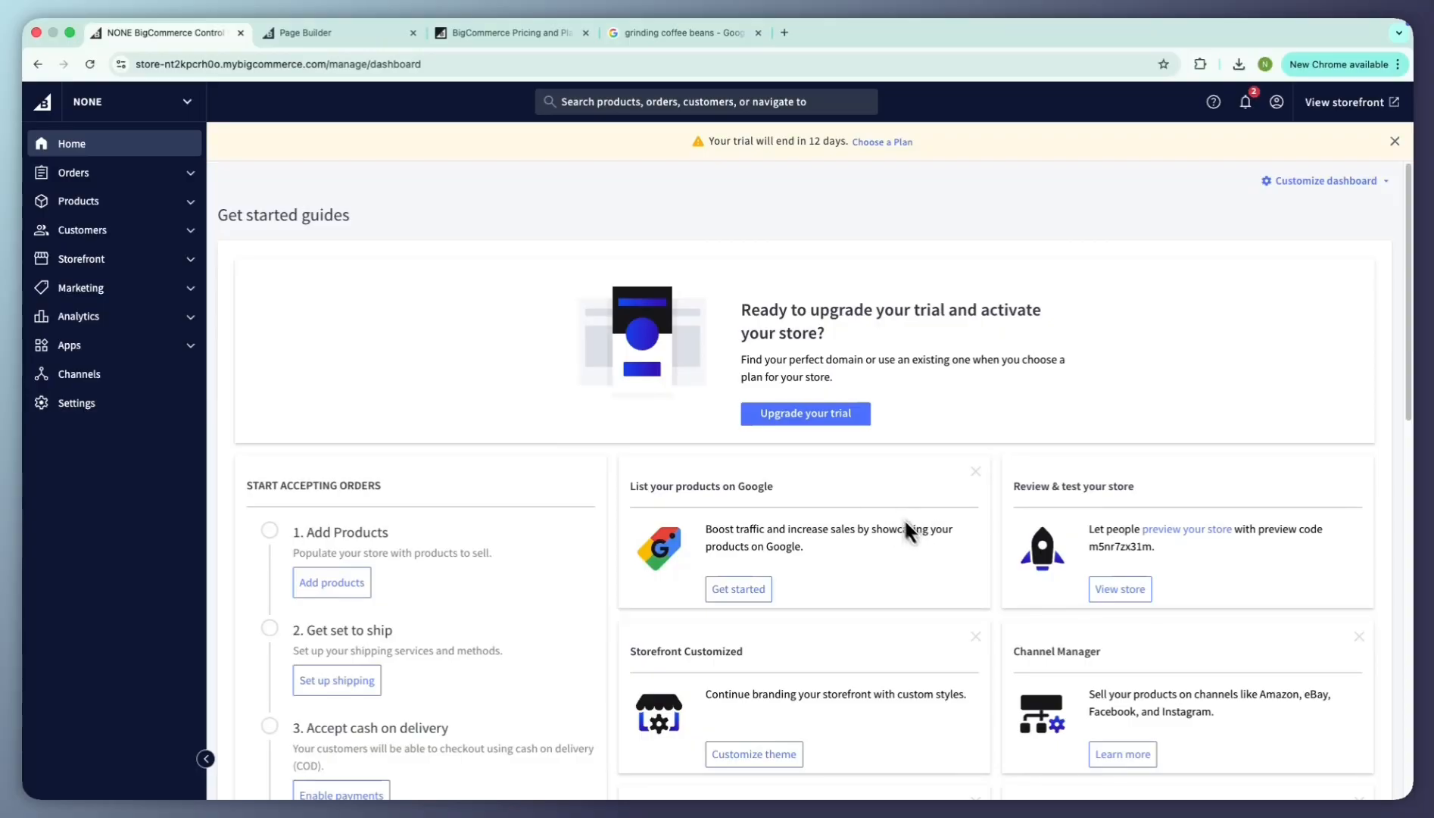
Step: Start a new product named "Black Baseball Hat" with the product type Physical
left_click(116, 203)
left_click(112, 258)
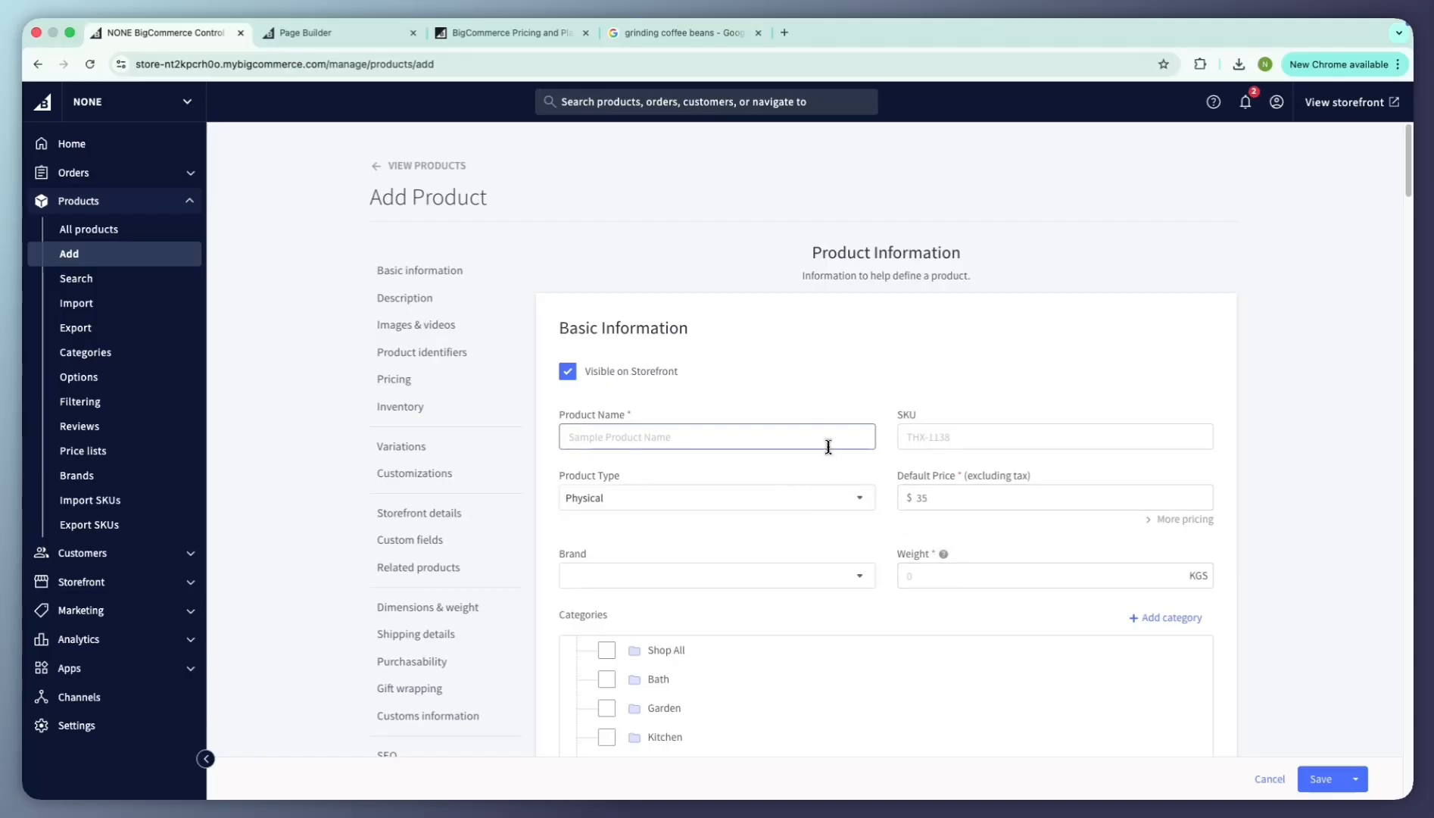
type("Black Baseball Hat")
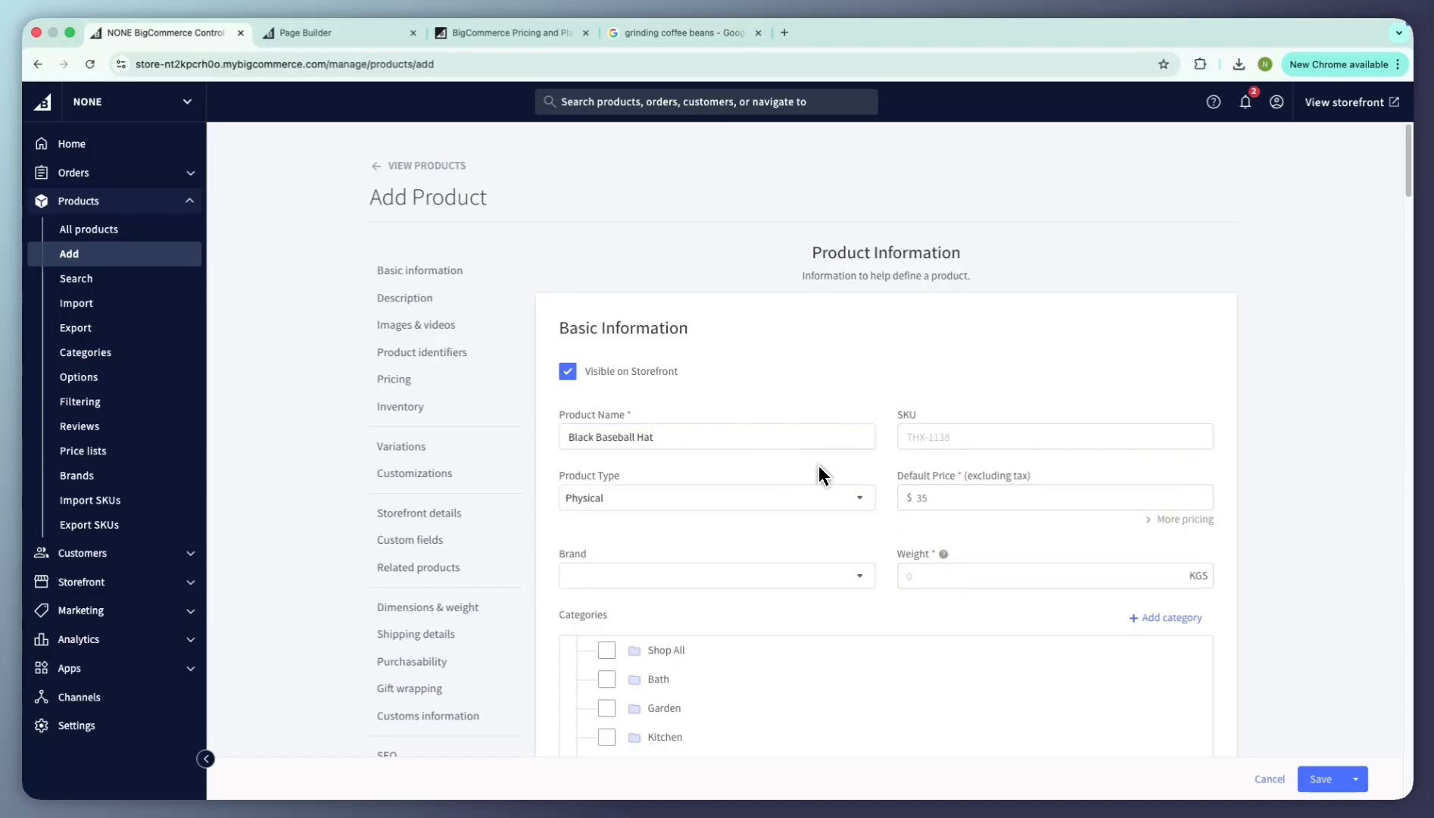
left_click(784, 498)
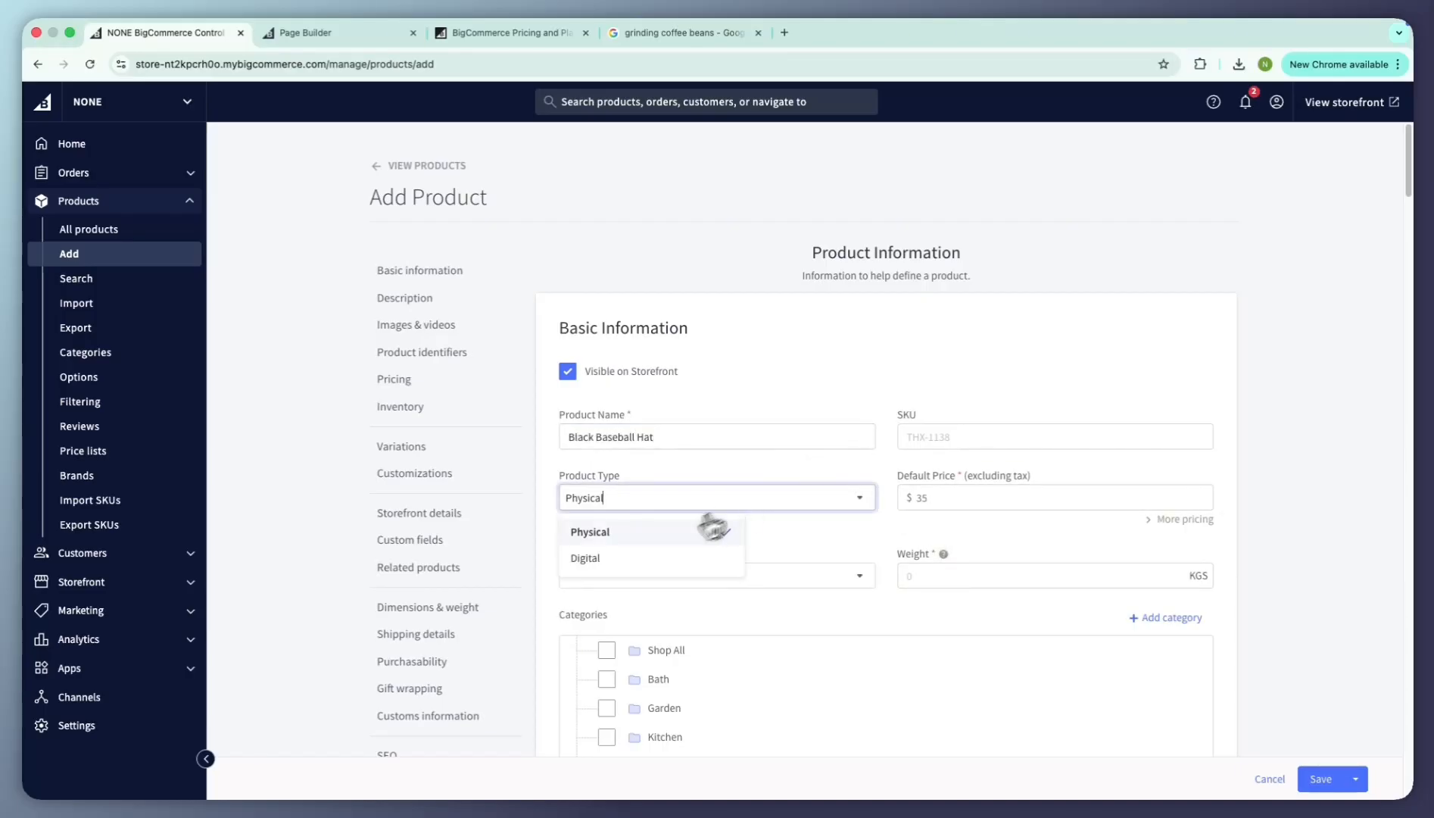
left_click(638, 542)
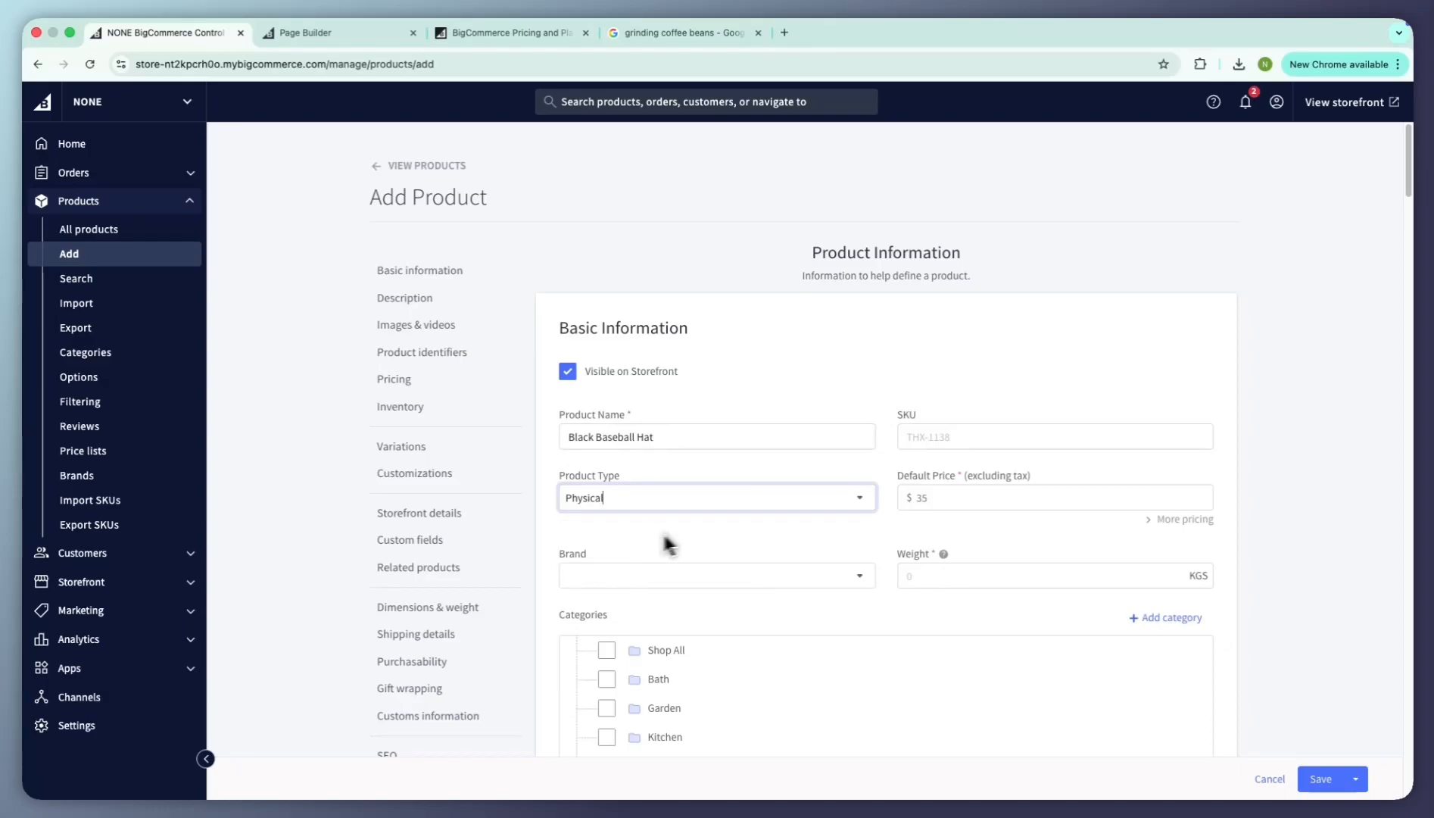
Step: Look over the new product's default price, Description editor, and Images & Videos section
left_click(936, 499)
scroll(939, 501, "down", 1)
left_click(804, 540)
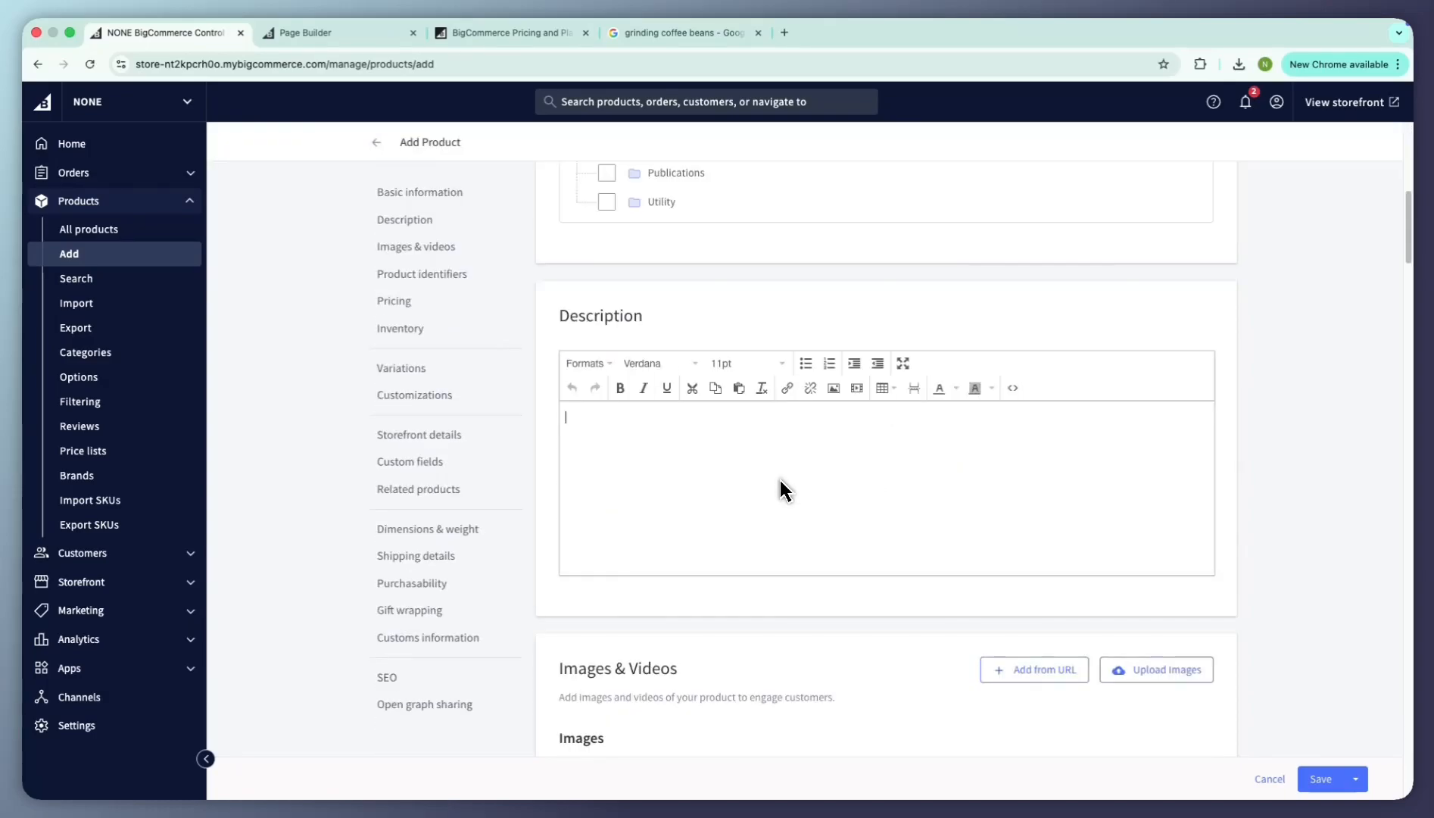
scroll(781, 491, "down", 3)
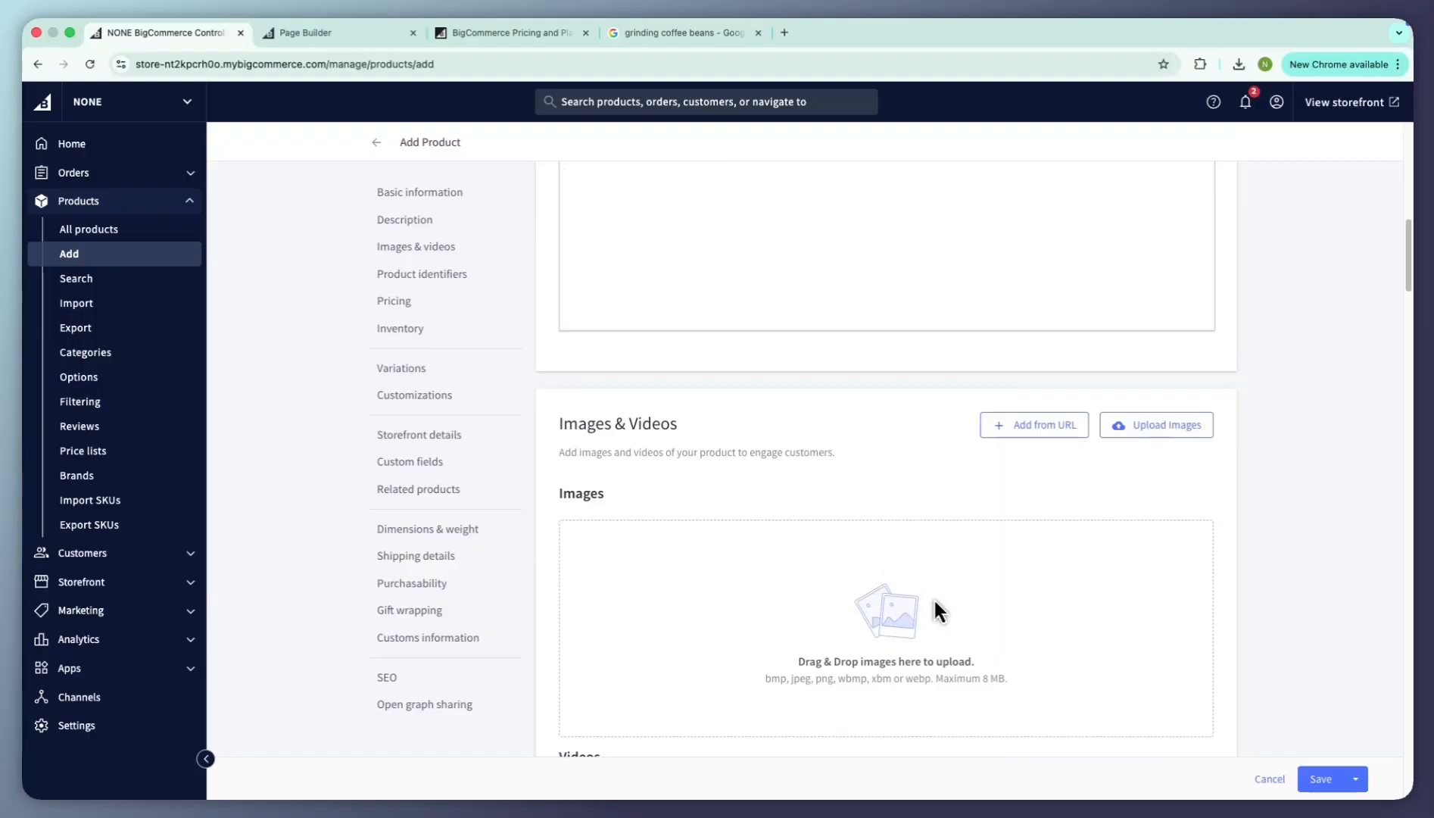
scroll(935, 608, "down", 2)
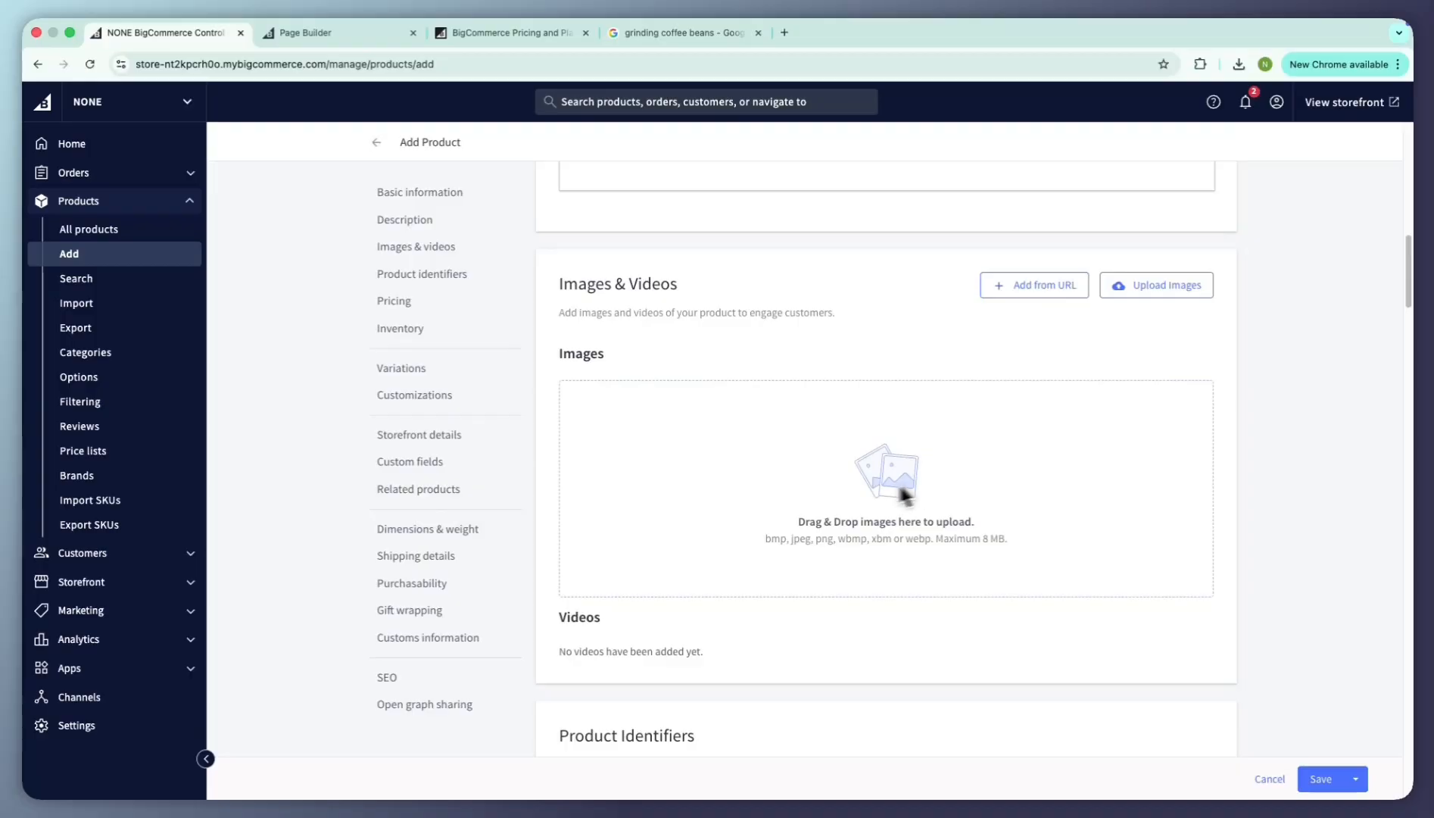
Step: Examine the Product Identifiers fields, including Product UPC/EAN, Global Trade Item Number and Bin Picking Number
scroll(909, 488, "down", 6)
left_click(828, 424)
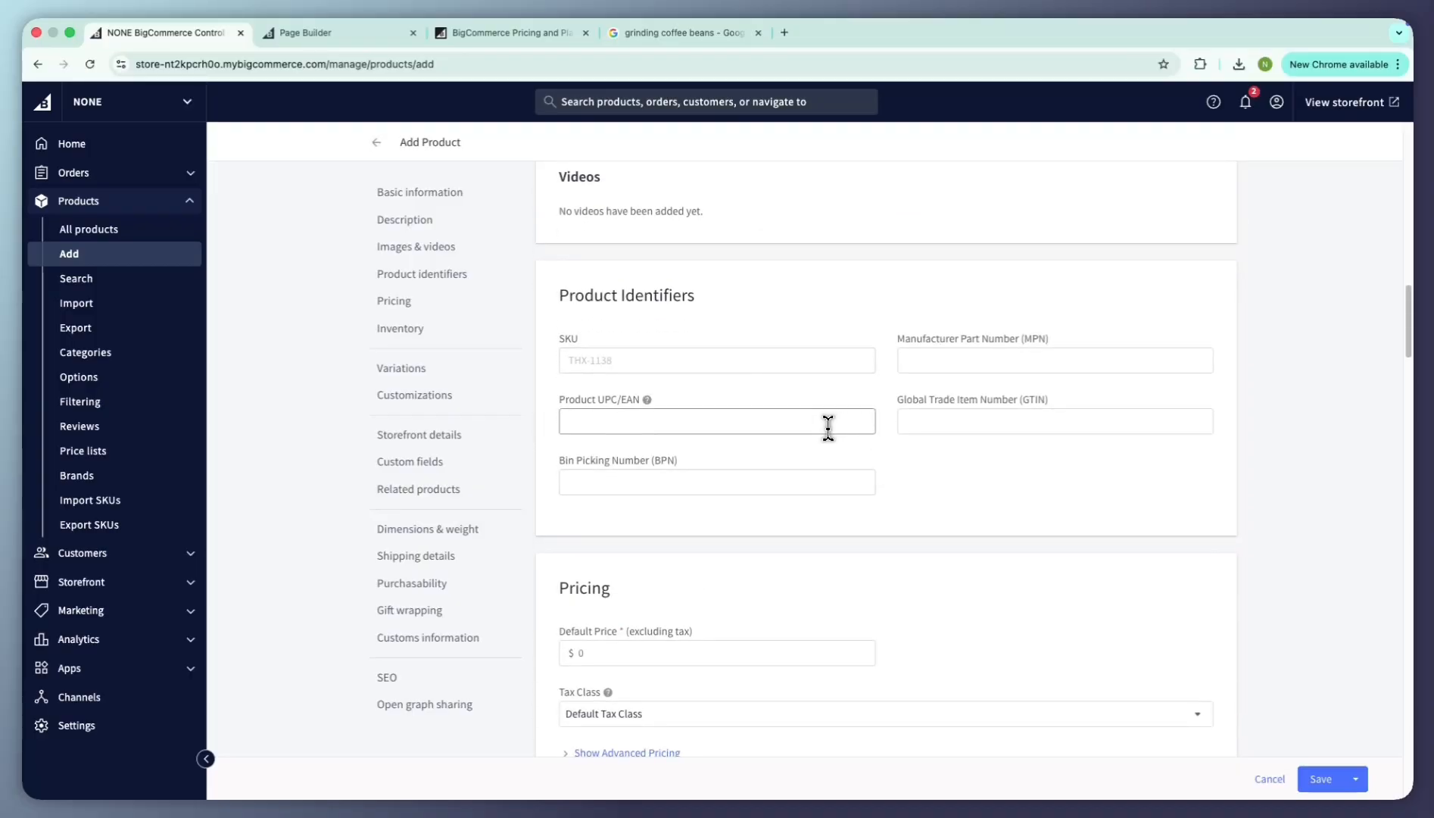
left_click(801, 475)
left_click(655, 421)
left_click(983, 467)
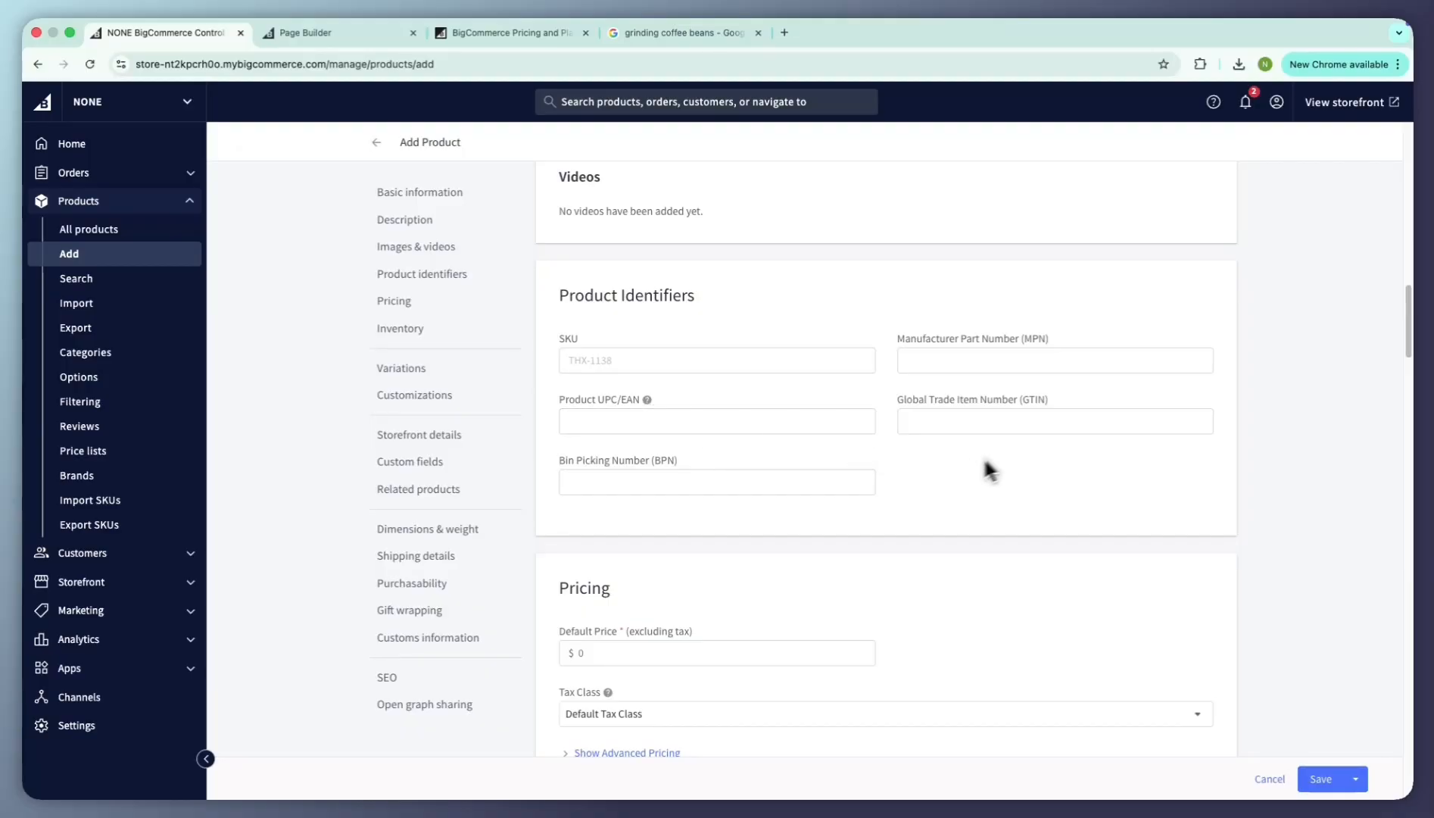
left_click(996, 428)
left_click(831, 421)
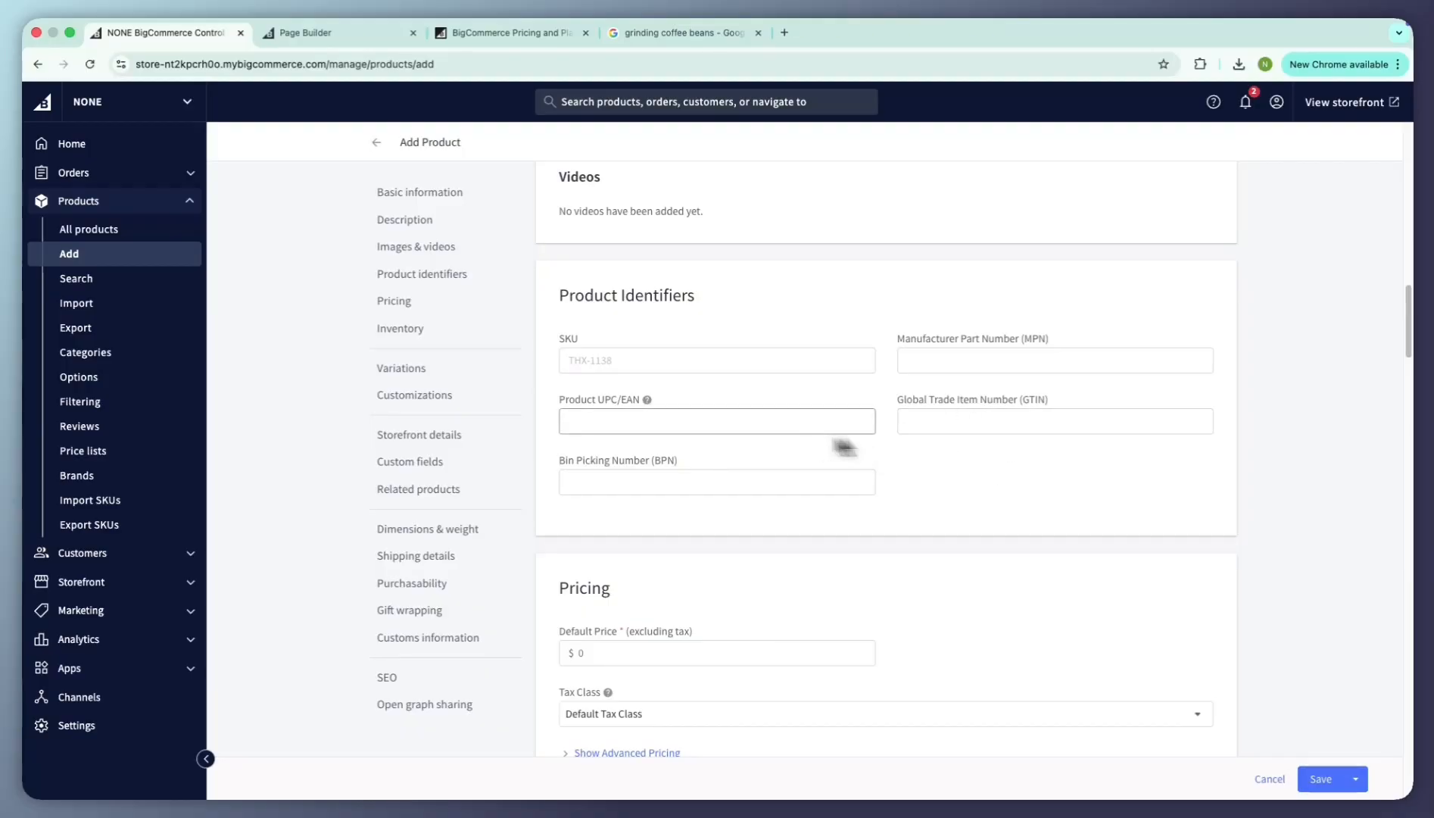
left_click(864, 481)
left_click(841, 528)
Step: Look over the product's Pricing section and the available tax class choices
scroll(833, 529, "down", 3)
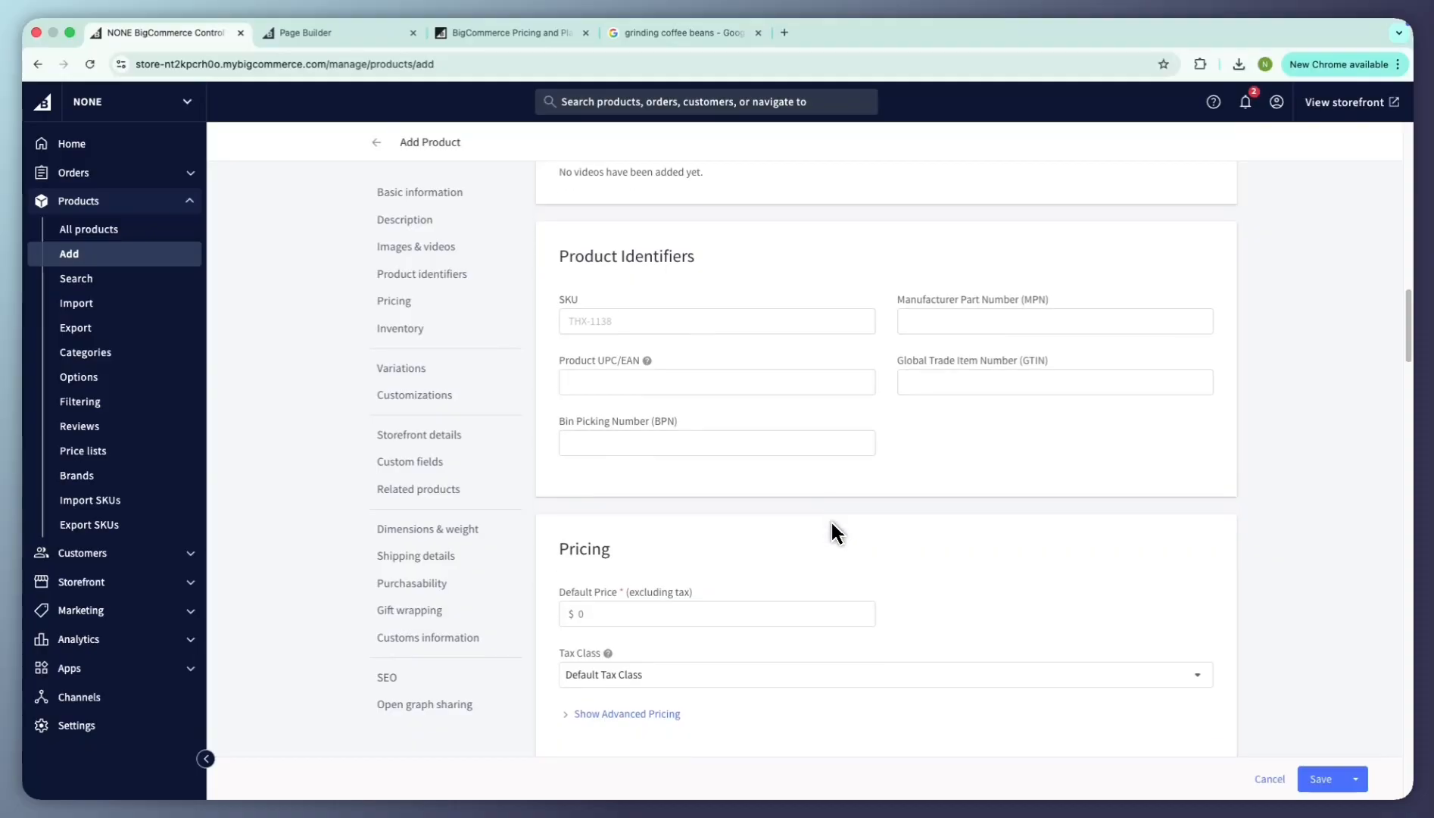
left_click(827, 552)
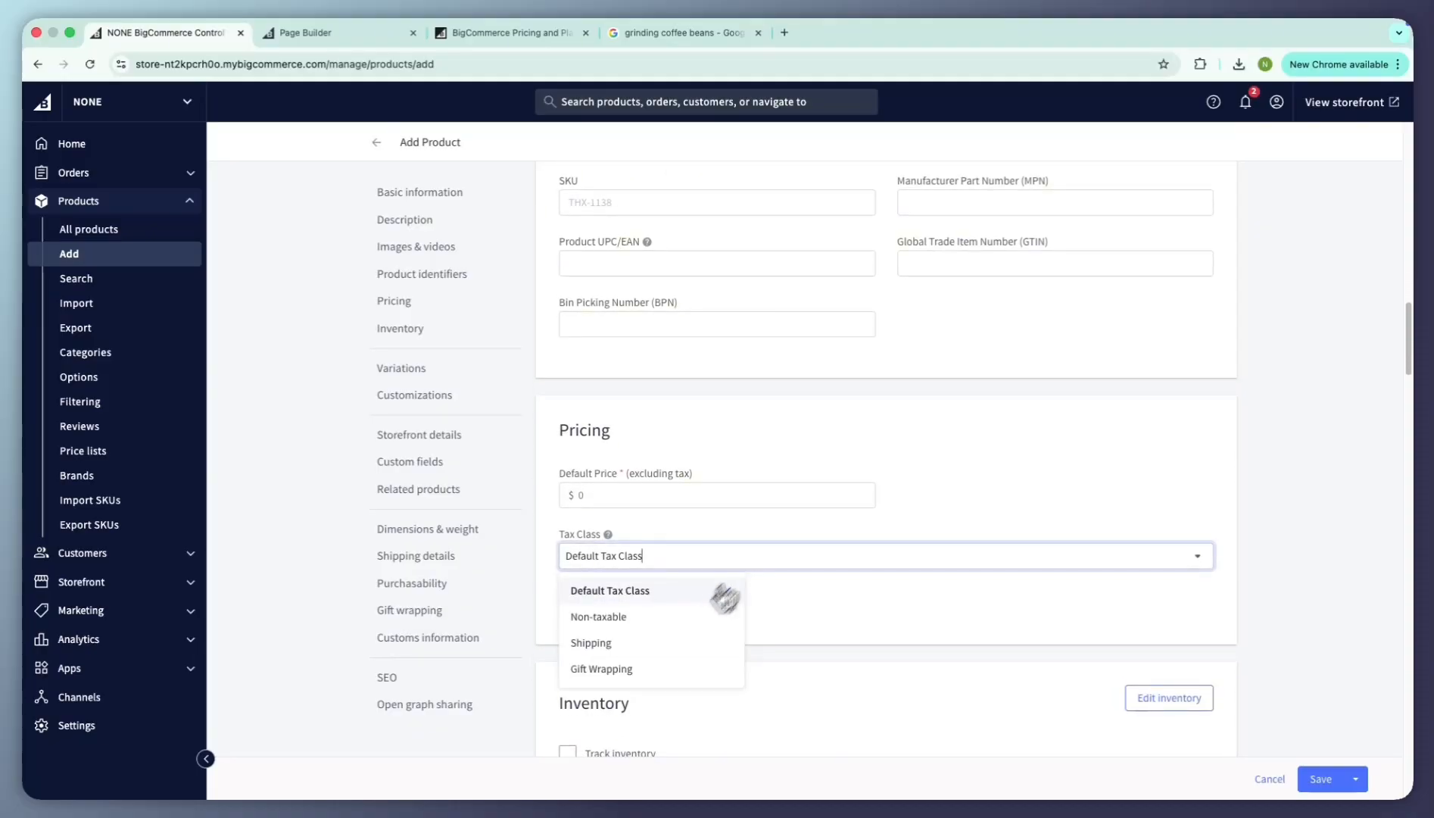
left_click(807, 609)
Step: Track the product's inventory on the product level with a current stock of 100 and a low stock of 20
scroll(755, 641, "down", 3)
left_click(622, 582)
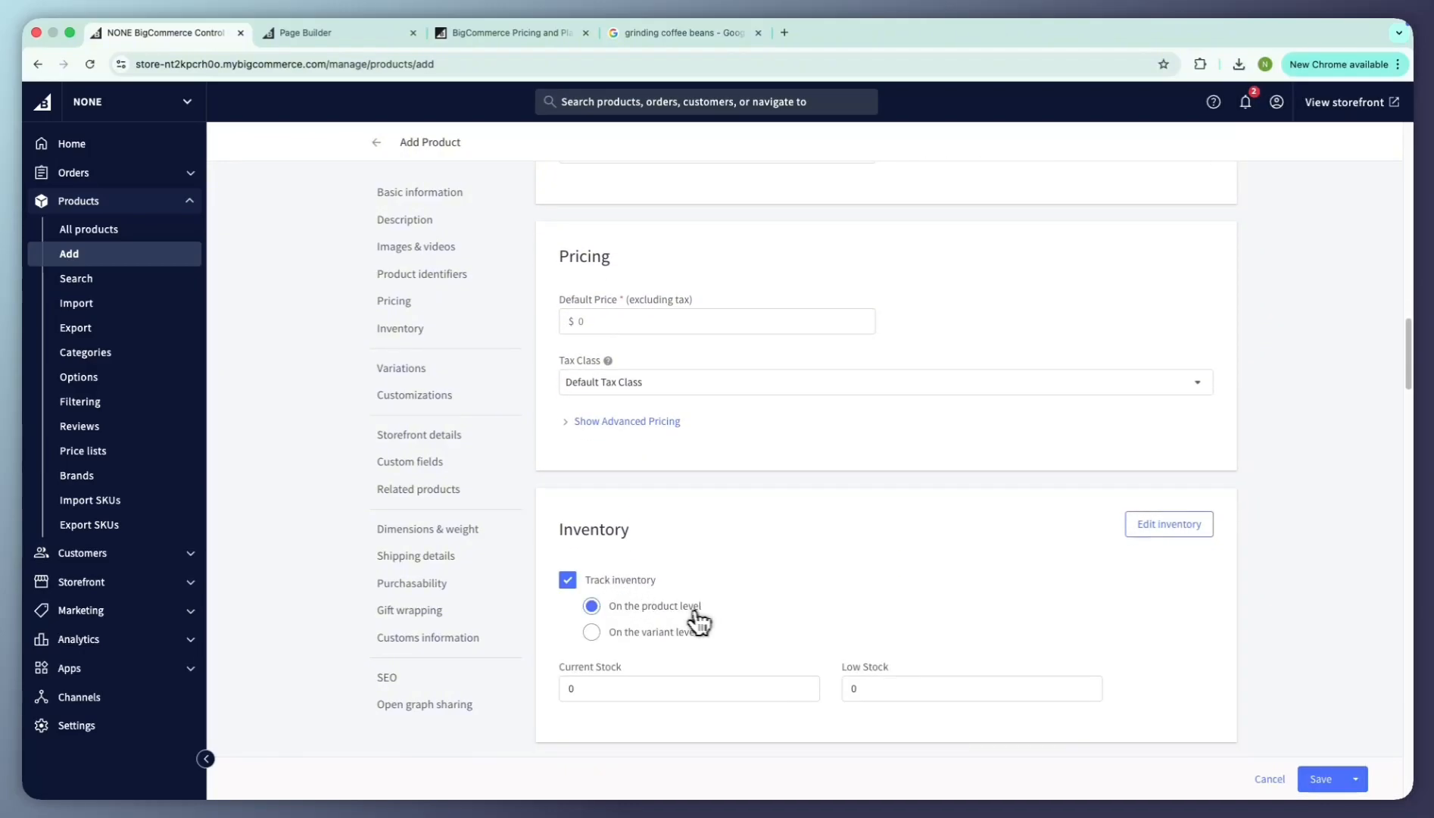
scroll(694, 612, "down", 1)
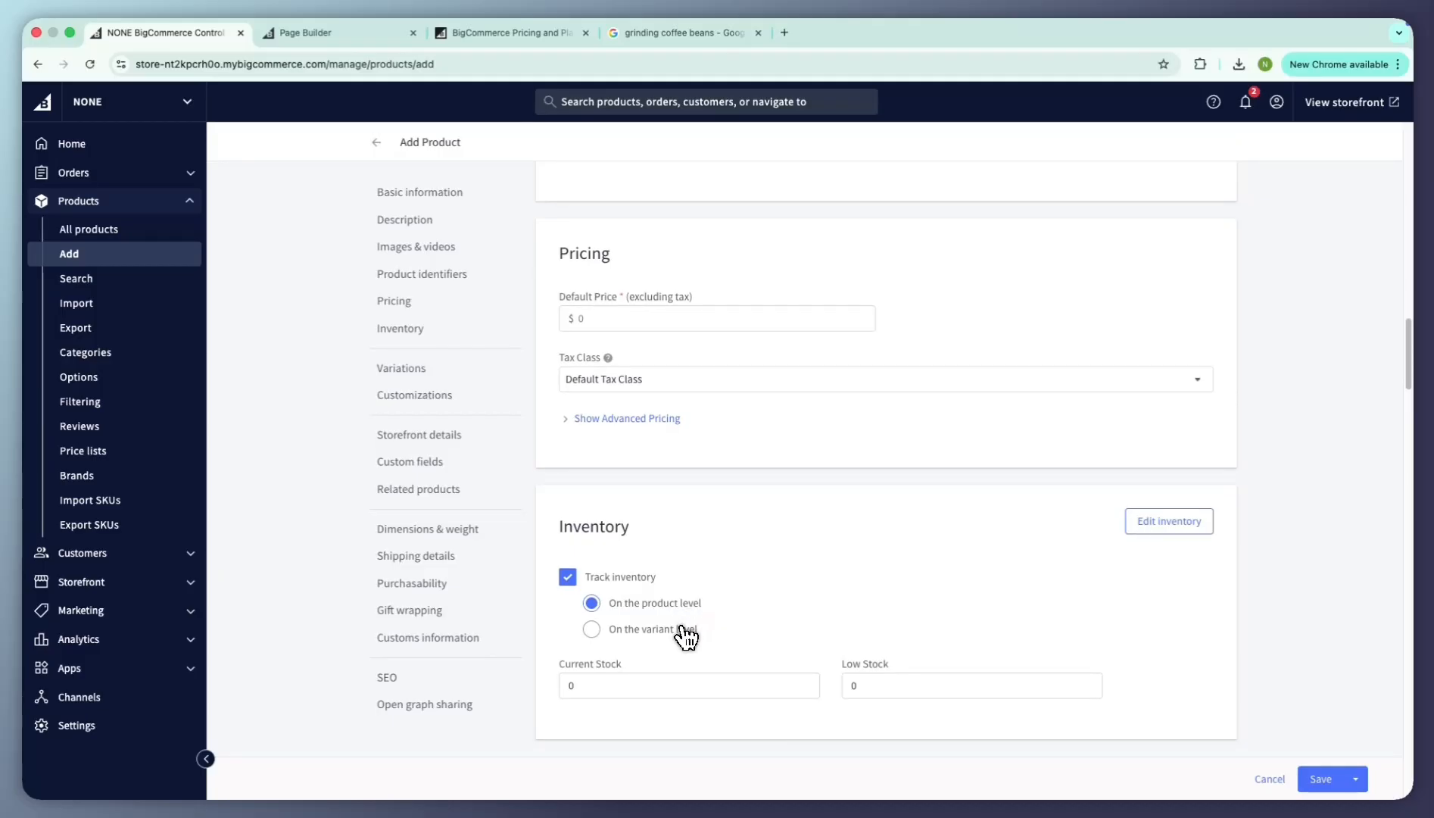
scroll(687, 642, "down", 1)
type("100")
key("Tab")
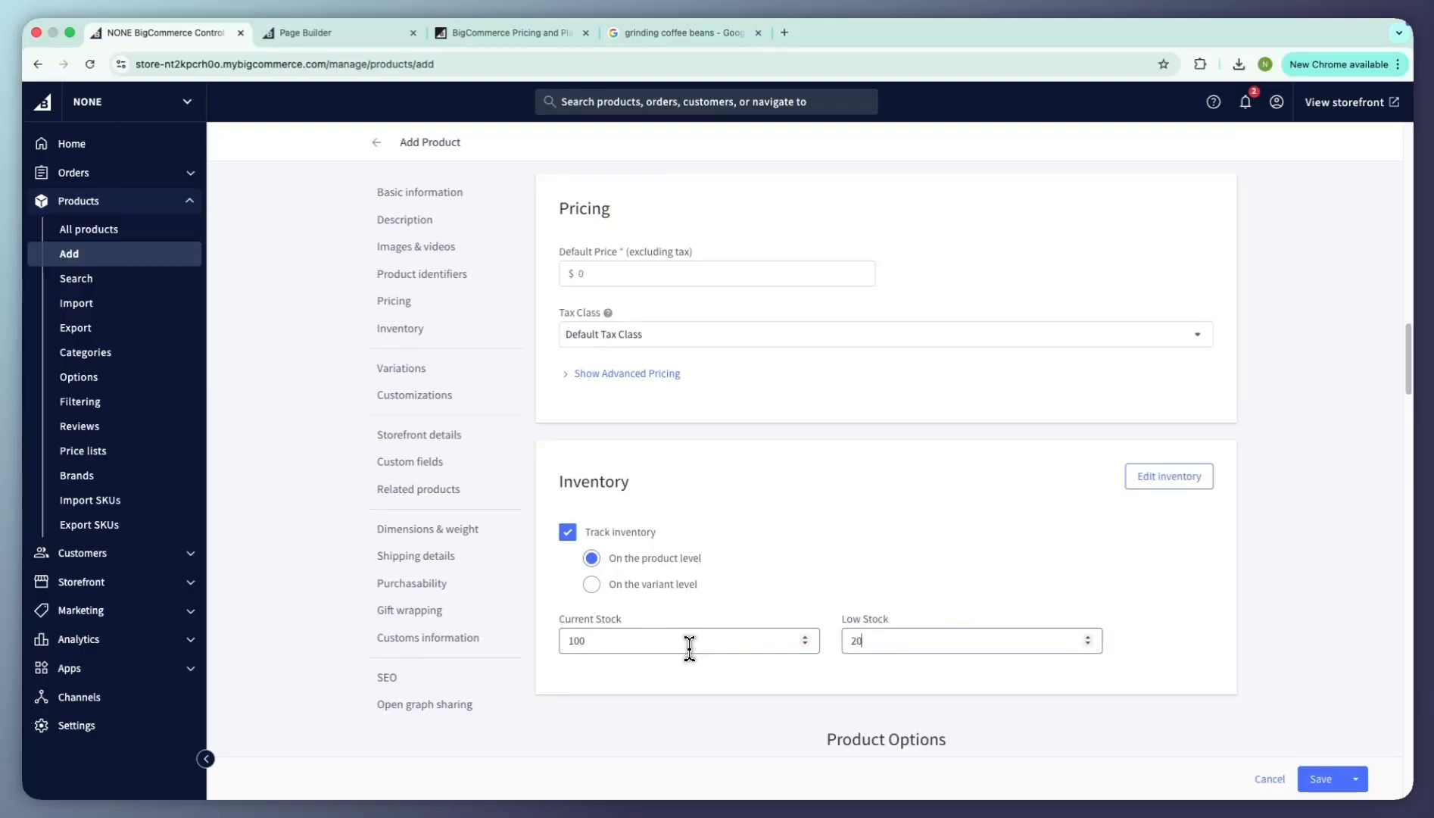
left_click(666, 629)
Step: Examine the product's variant options and its Customizations section with modifier options and rules
scroll(762, 672, "down", 4)
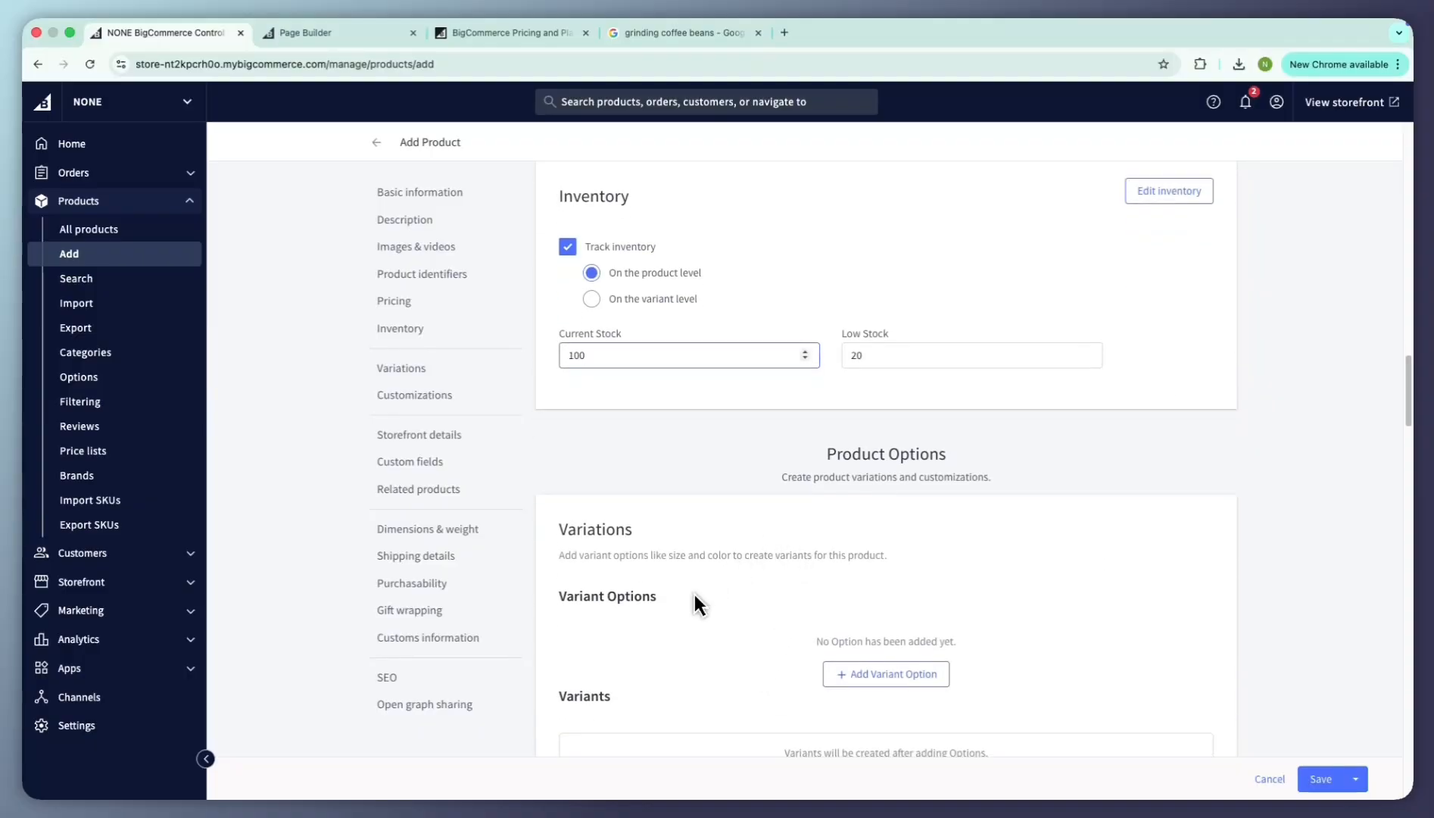
scroll(852, 640, "down", 2)
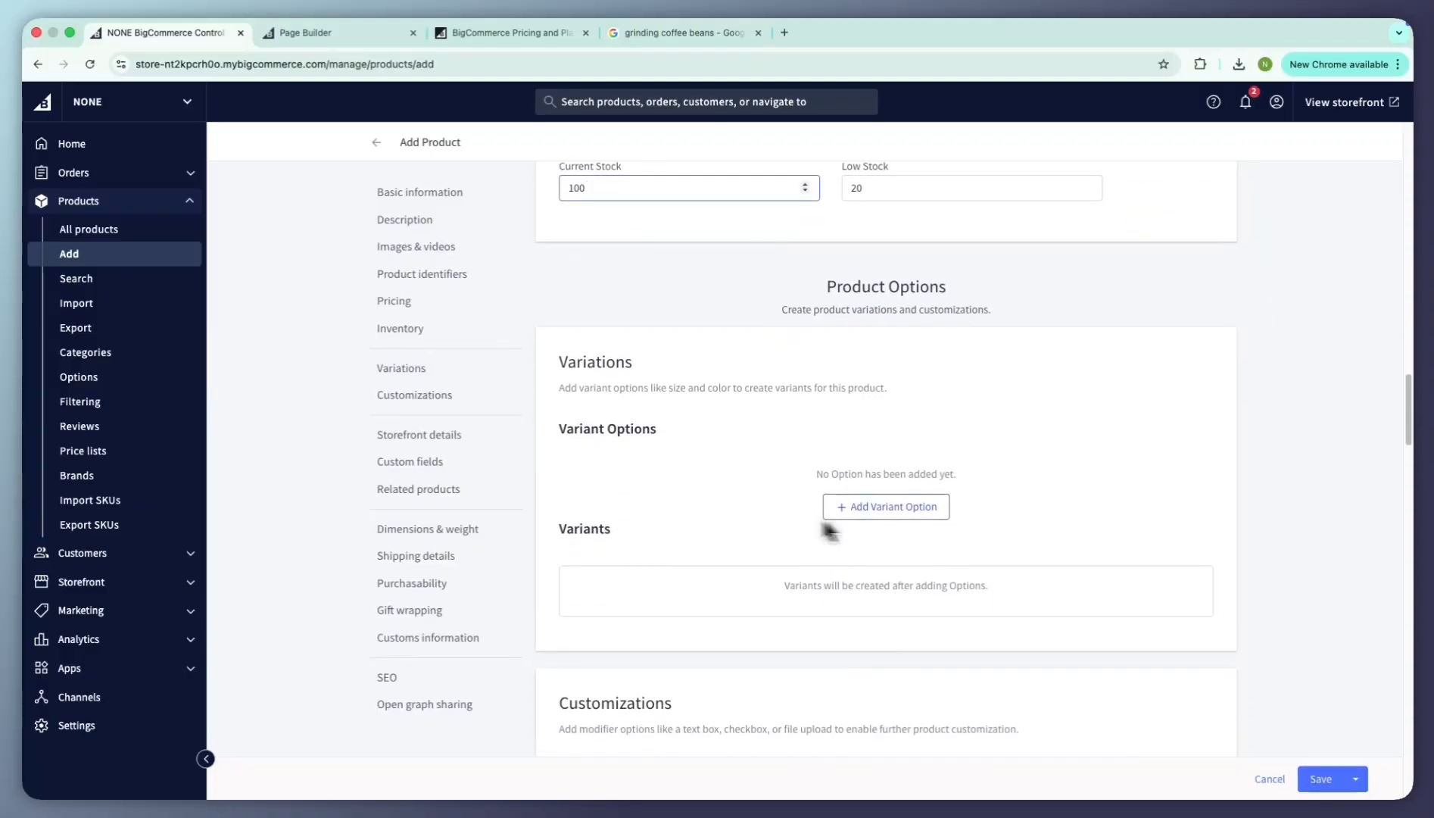
scroll(831, 523, "down", 4)
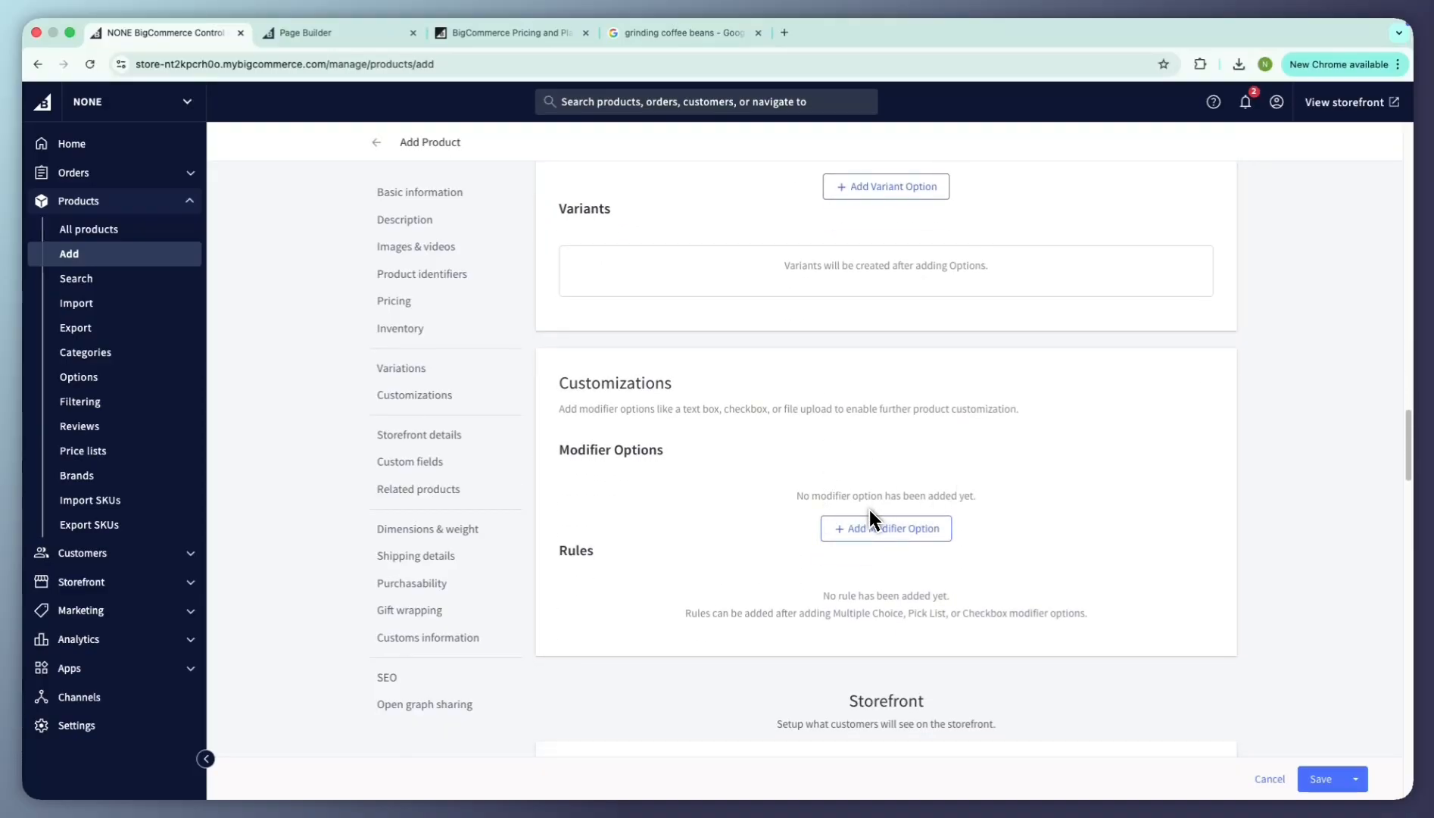
scroll(870, 510, "down", 1)
left_click_drag(698, 543, 1079, 560)
left_click(1079, 561)
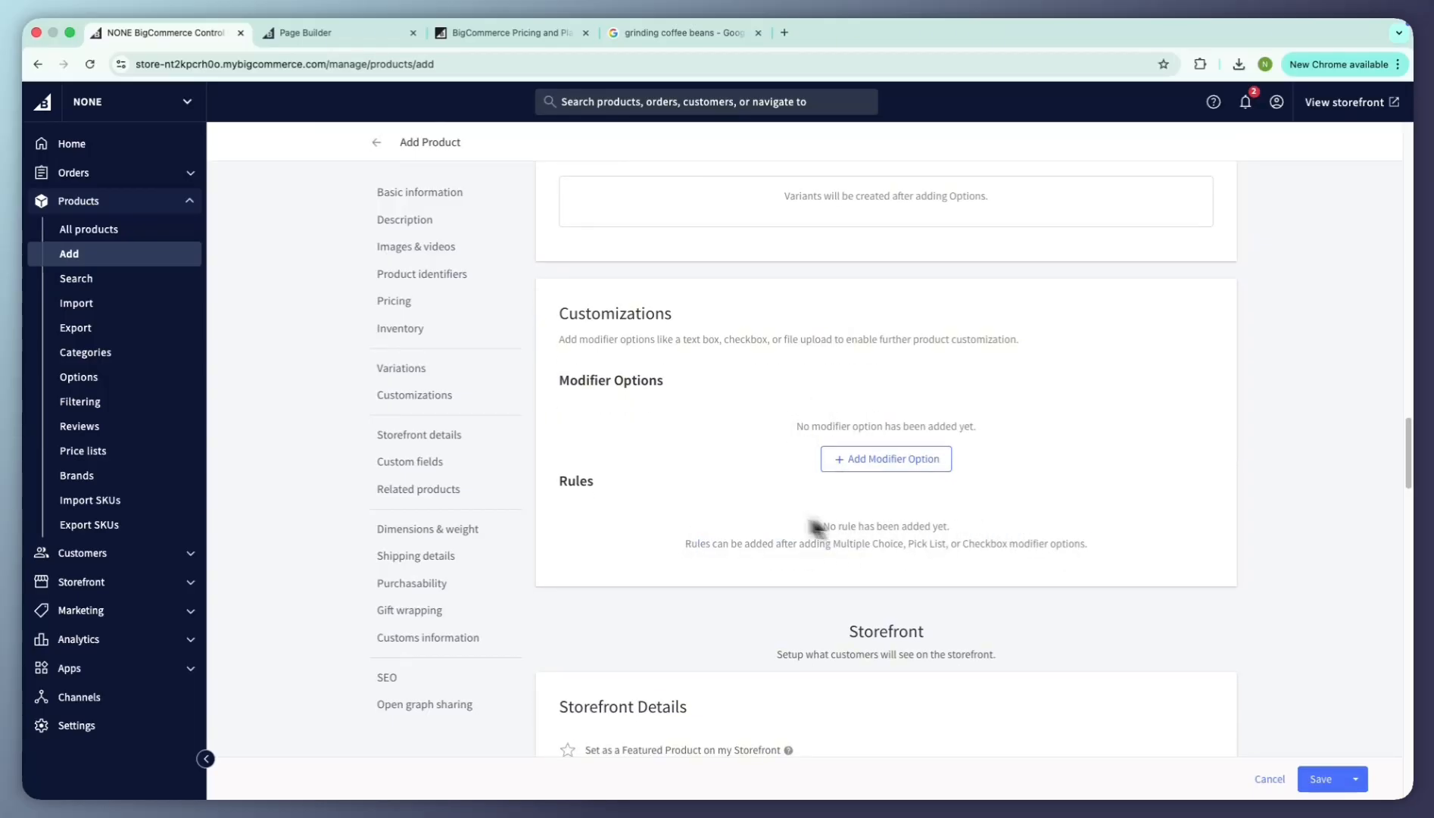
Step: Check the Search Keywords help in Storefront Details, go through the remaining product settings, and save the product
scroll(778, 519, "down", 4)
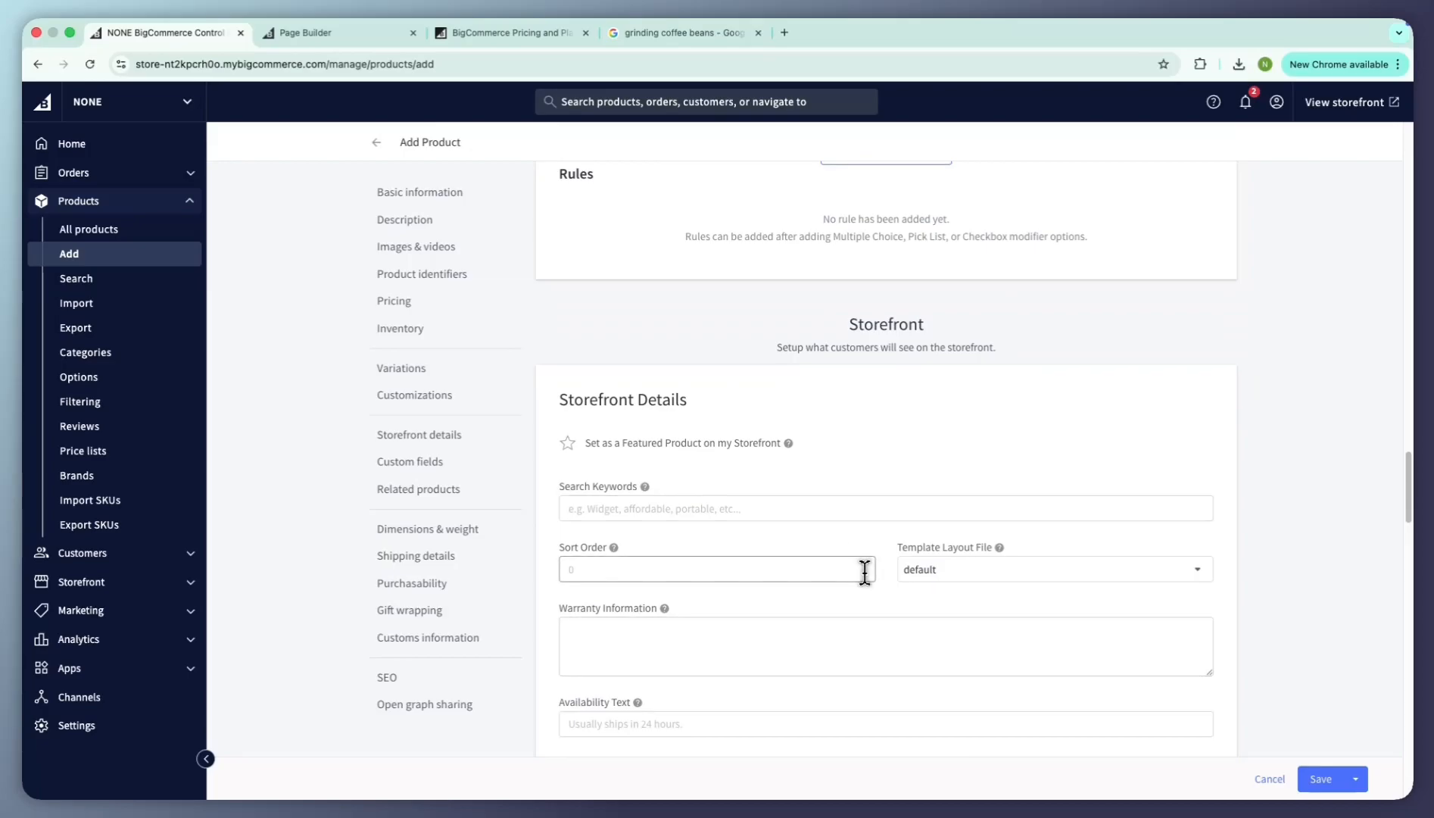
scroll(890, 546, "down", 1)
mouse_move(646, 409)
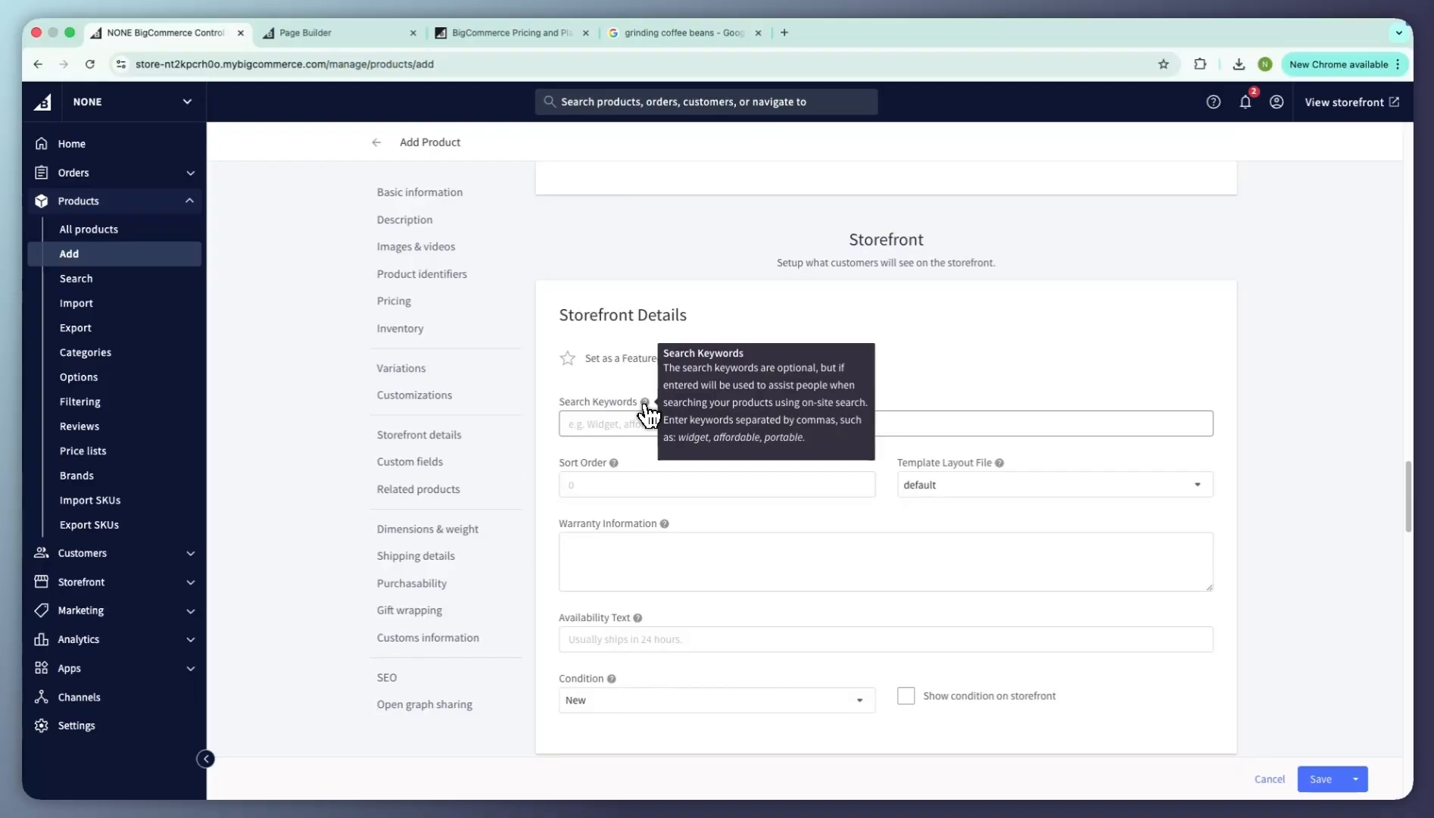
scroll(1313, 777, "down", 10)
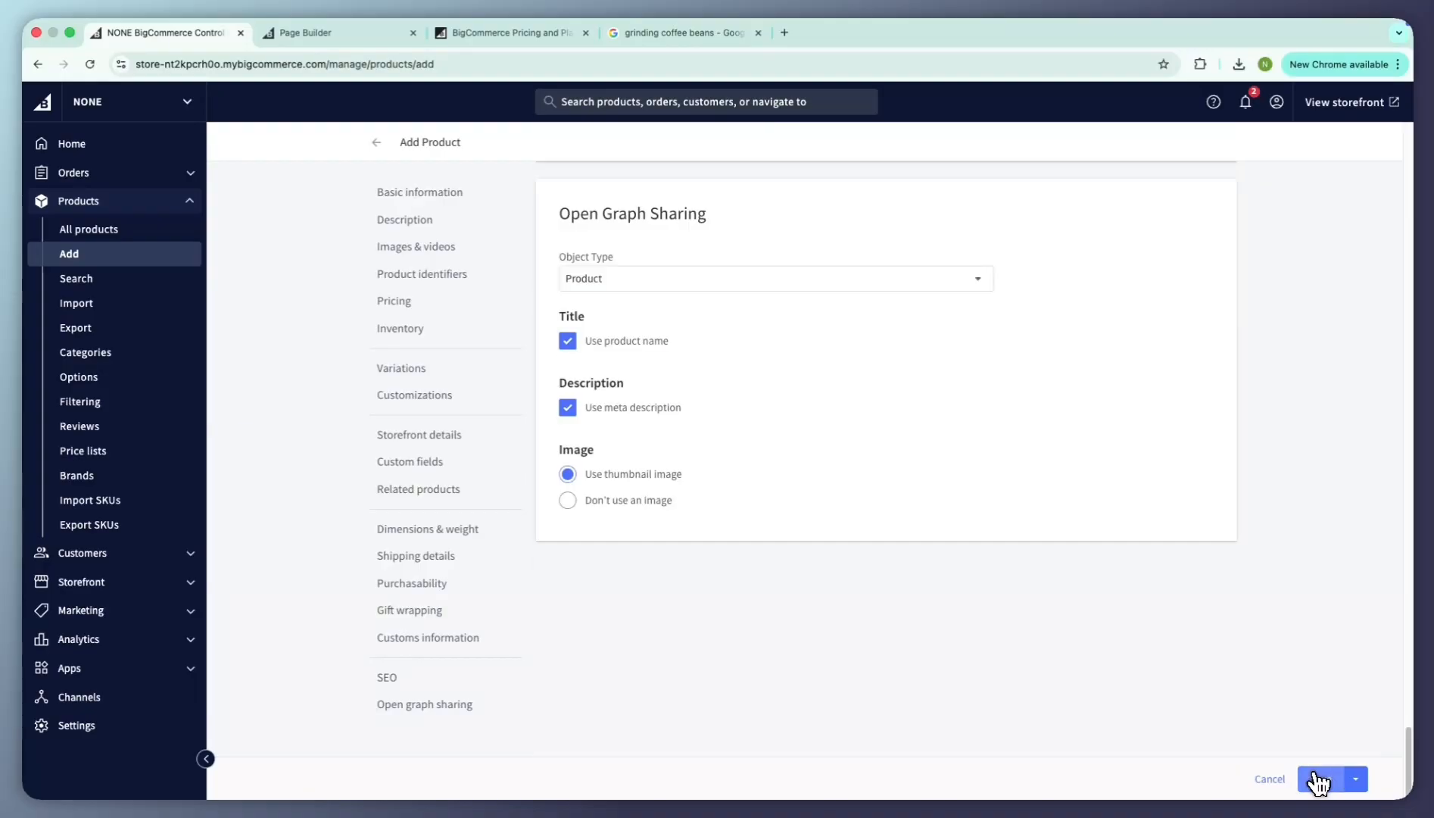
left_click(1318, 776)
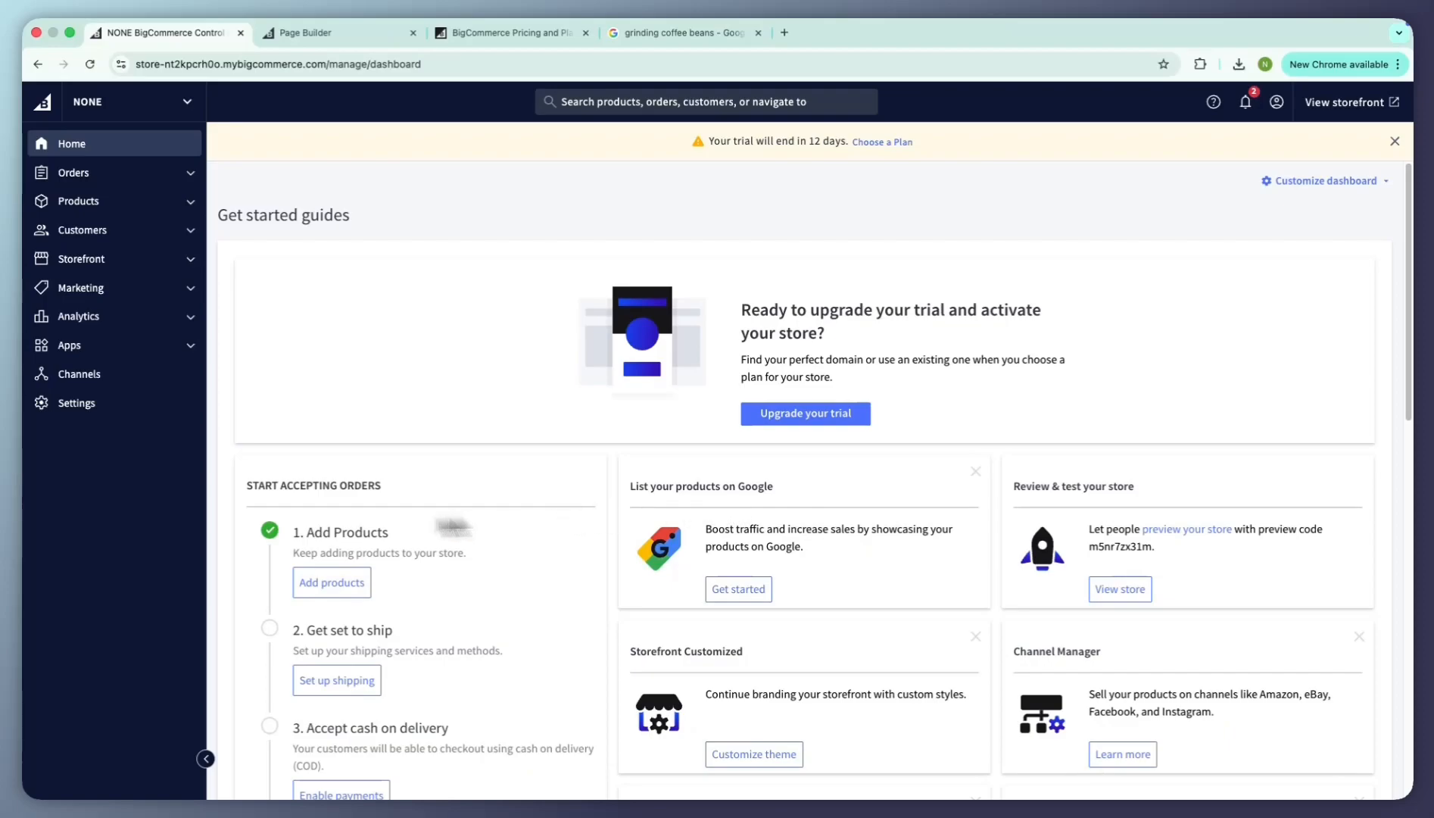
Step: Look over the PayPal and Stripe options in the store's payment settings and open the PayPal setup page
left_click(107, 404)
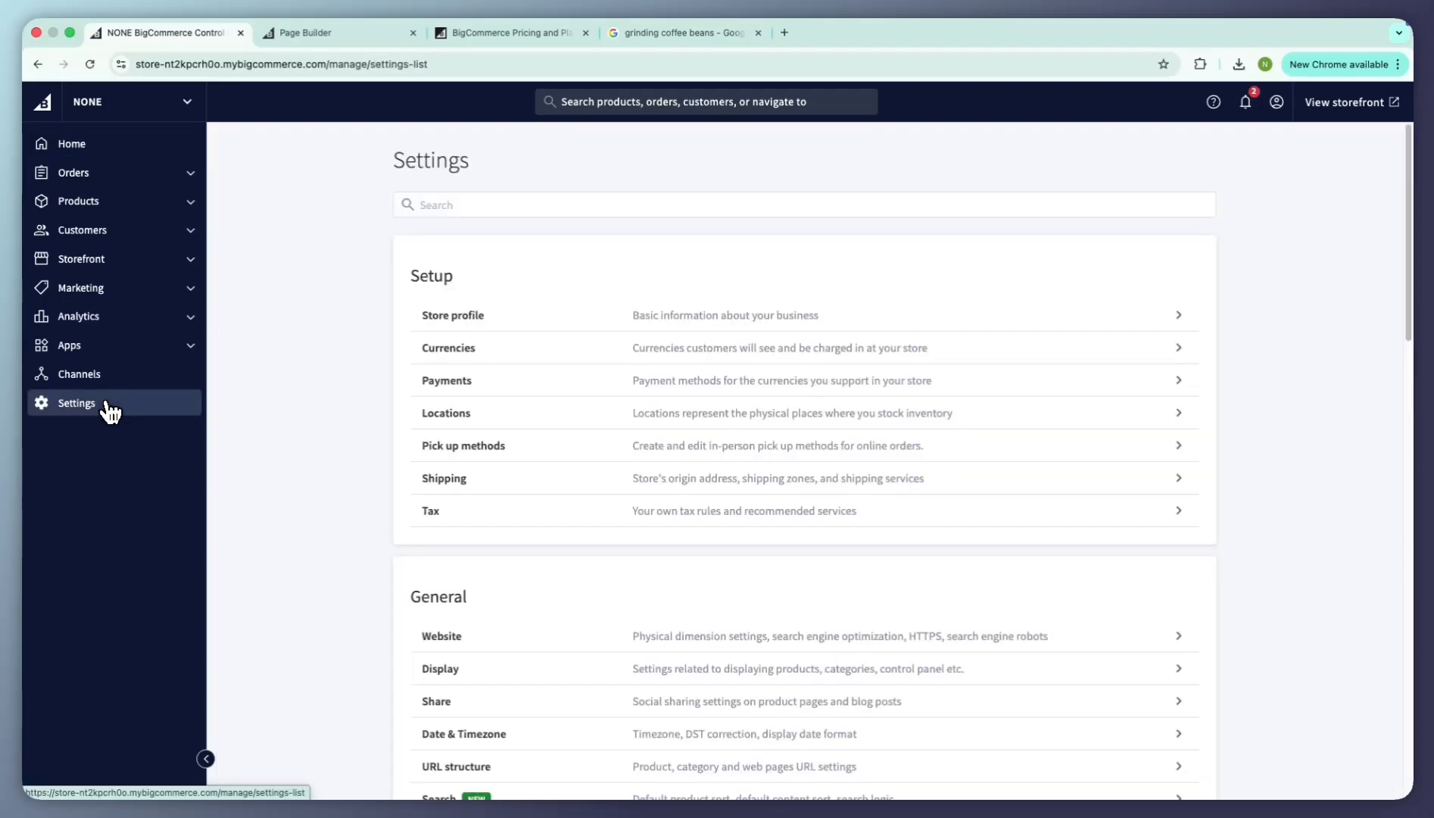
left_click(514, 385)
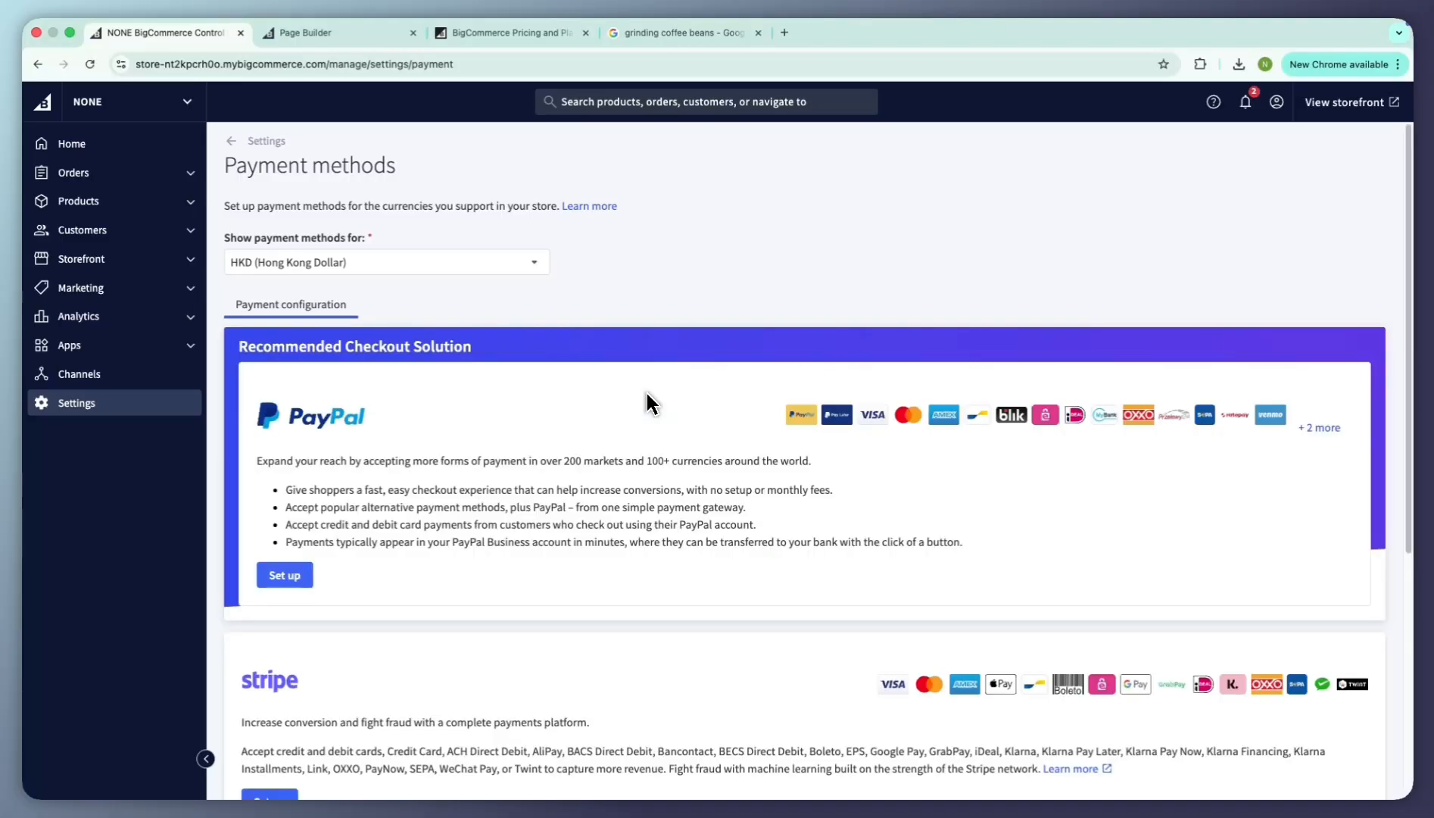
scroll(612, 445, "down", 3)
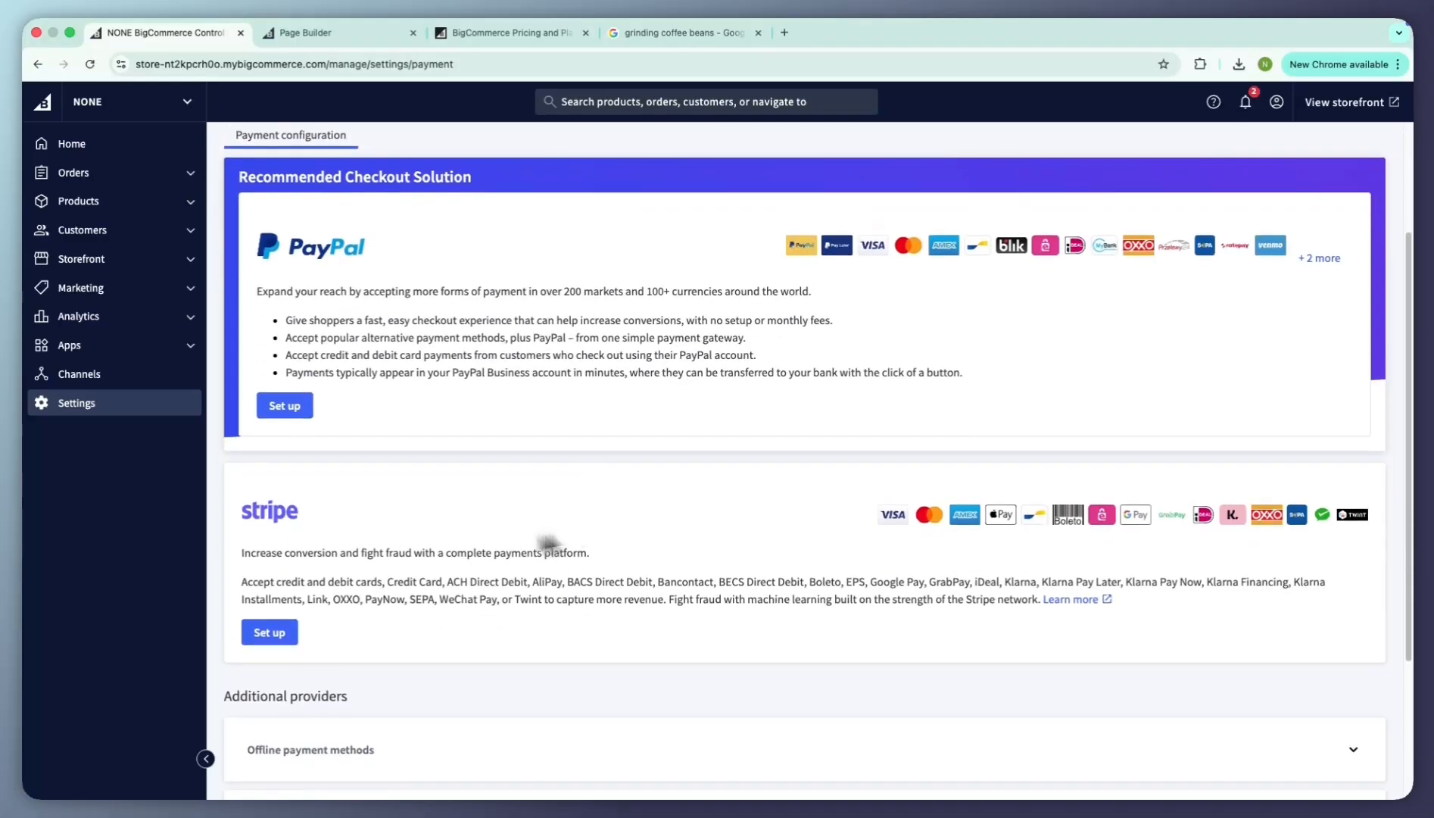
scroll(474, 526, "up", 1)
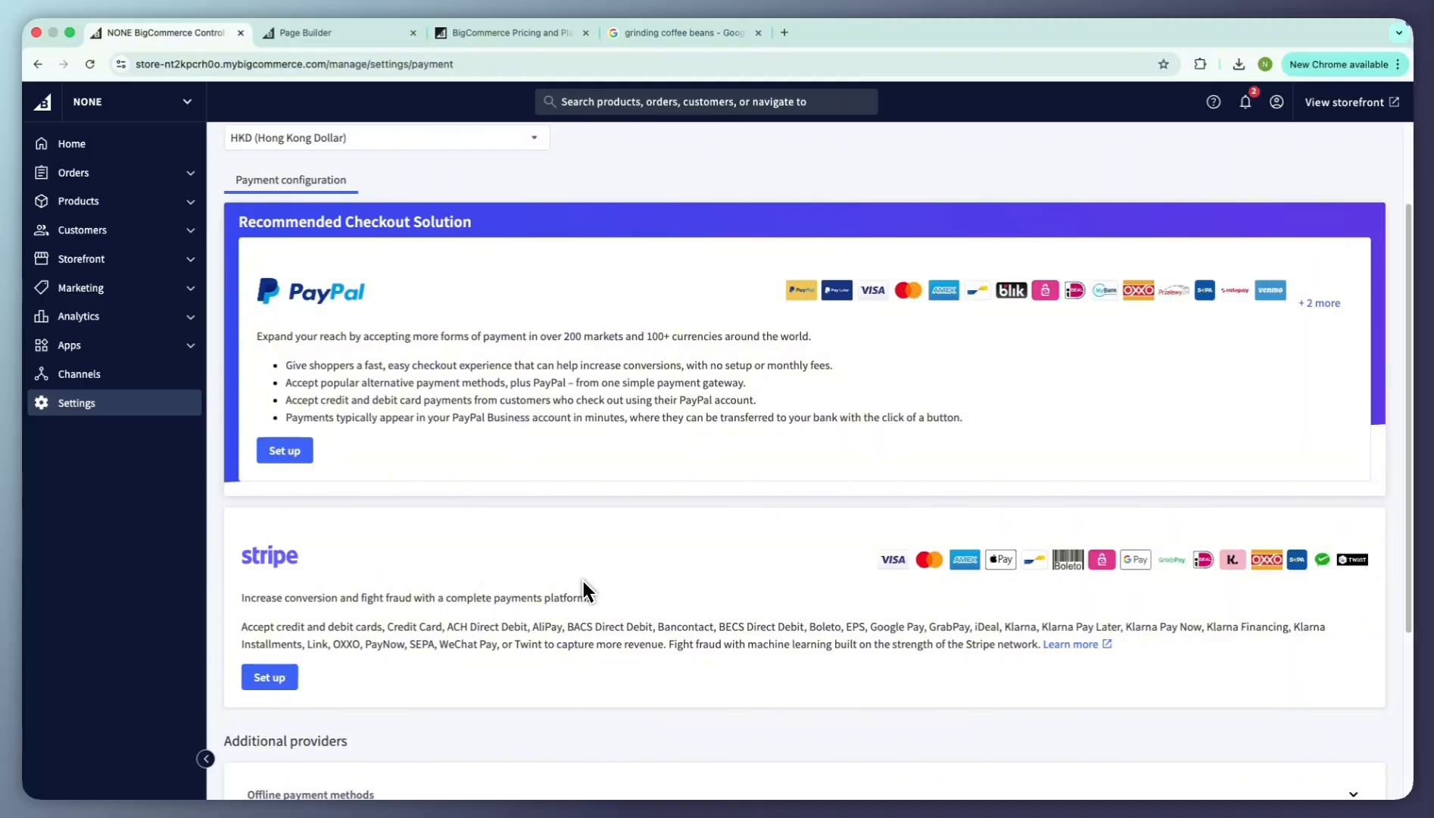
left_click(286, 451)
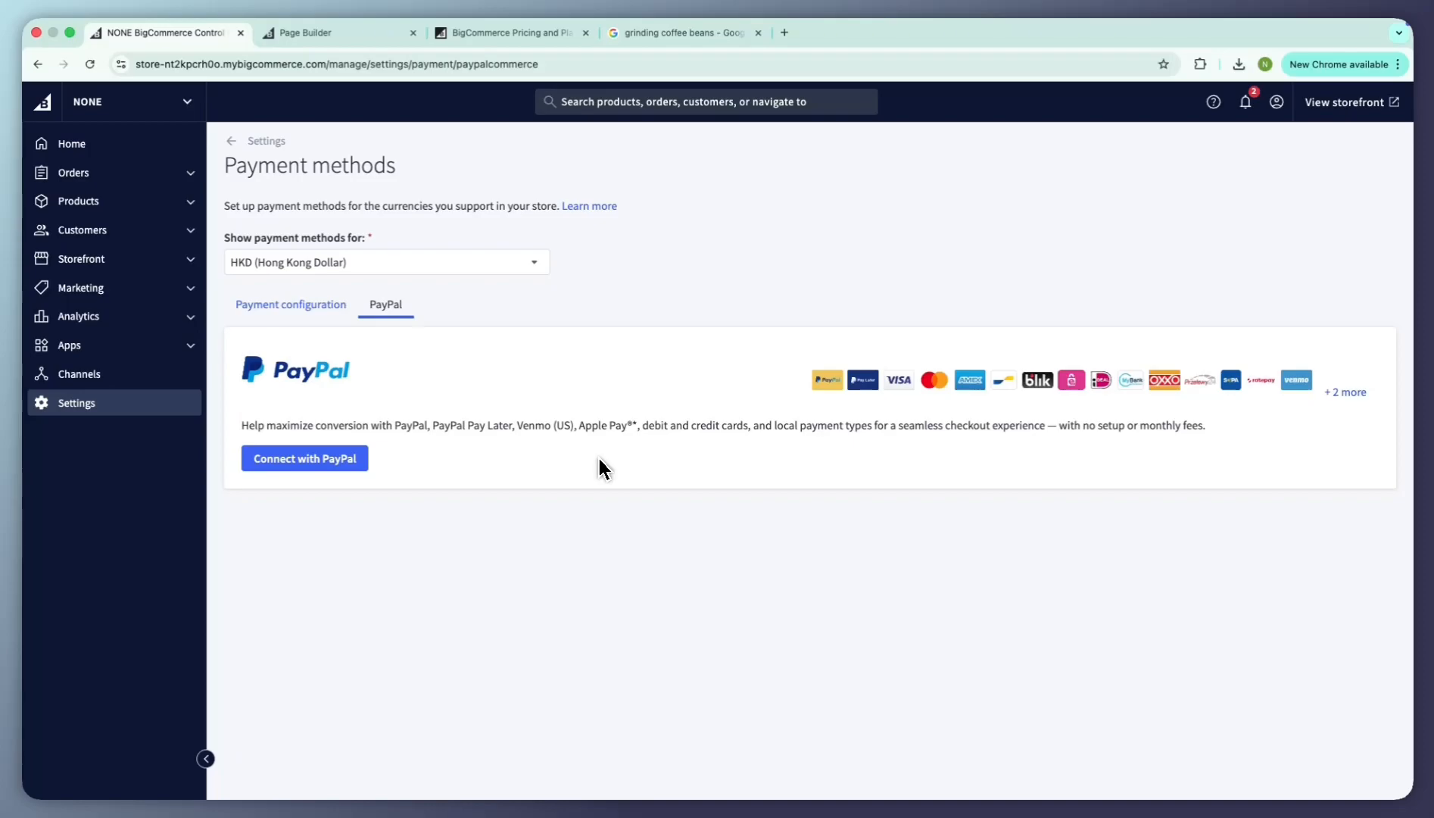
Step: Open the store's shipping settings and look at the types of shipping zone that can be added
left_click(133, 410)
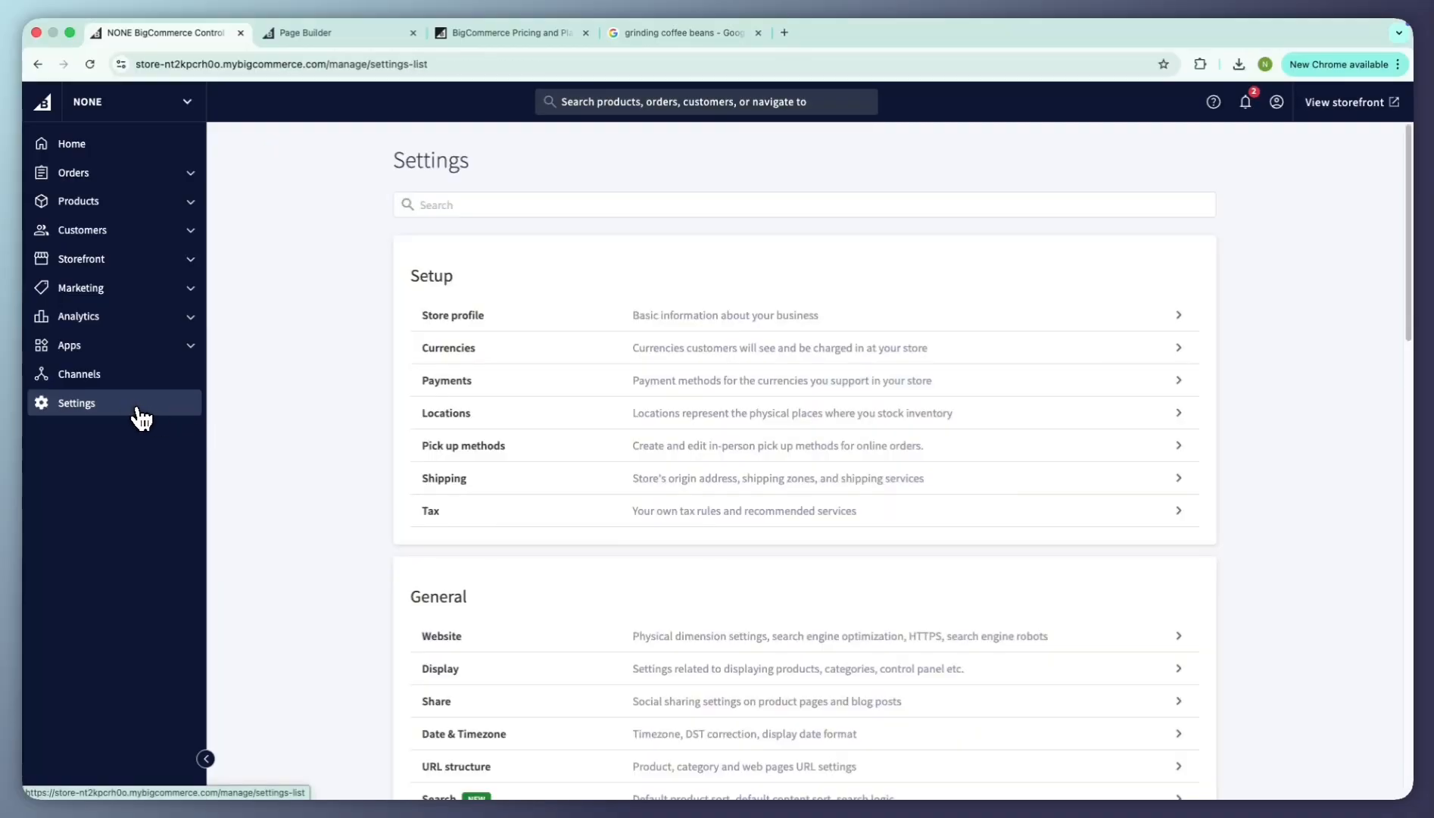
left_click(579, 485)
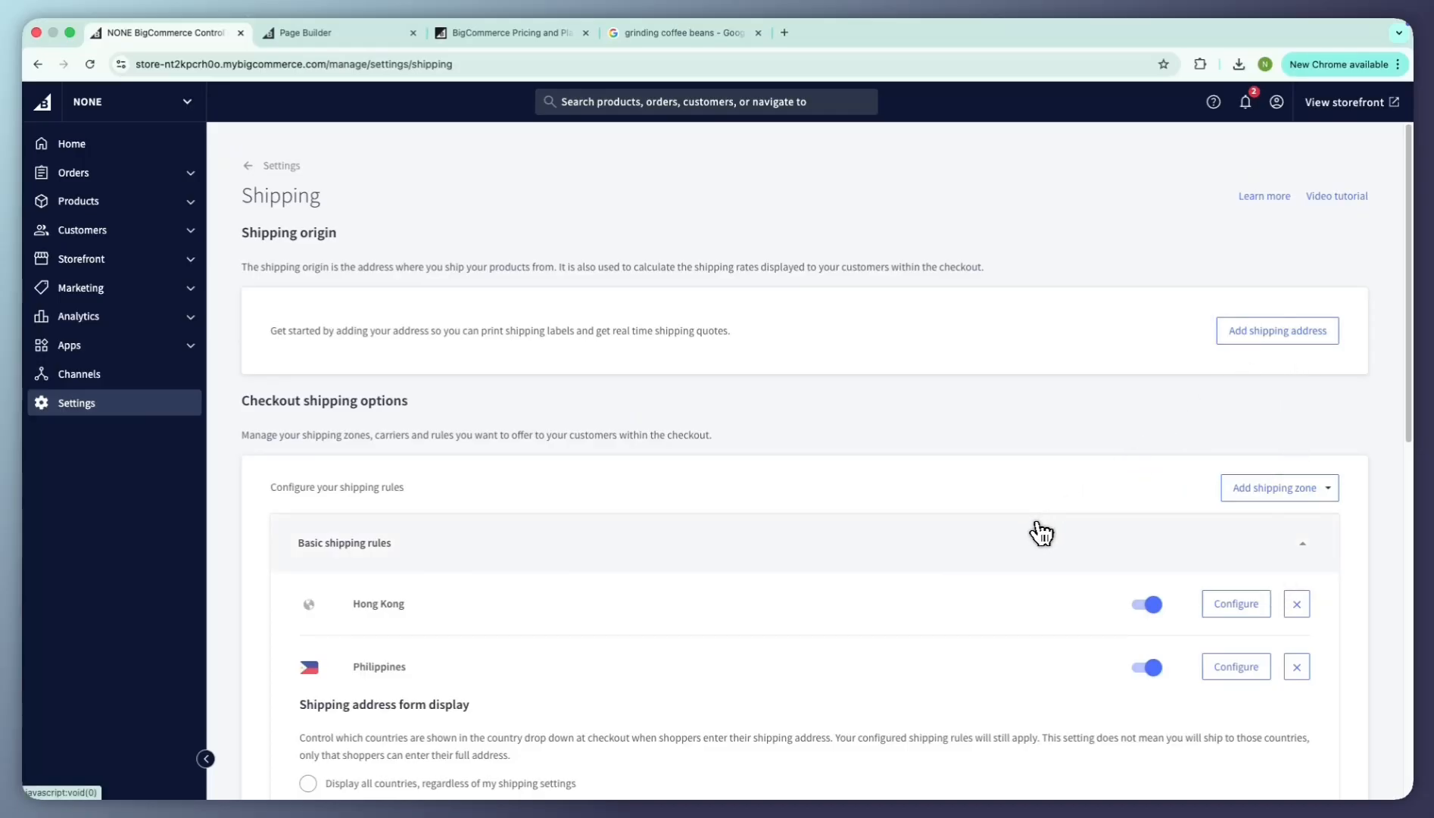
scroll(1041, 532, "down", 1)
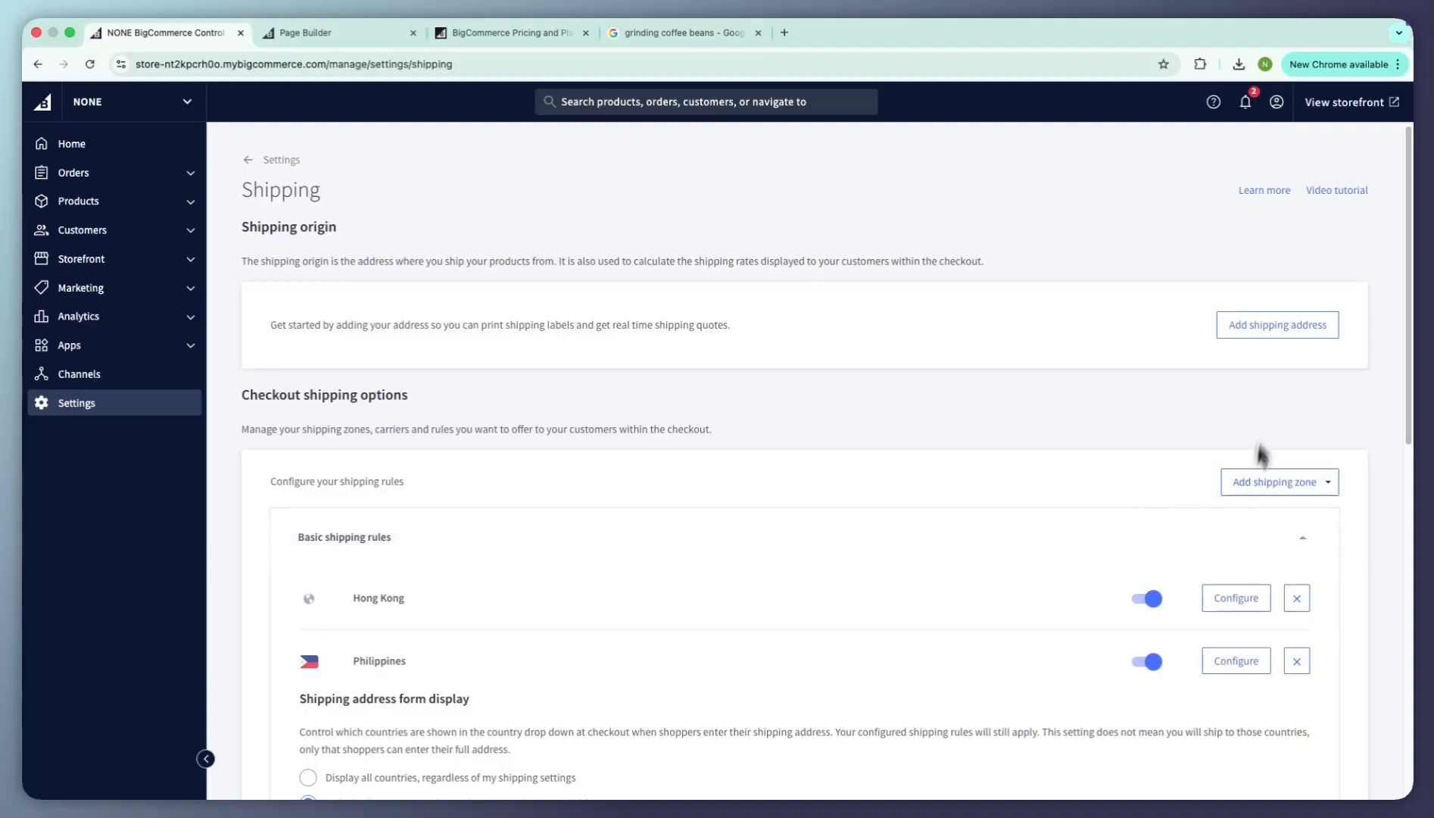
left_click(1267, 499)
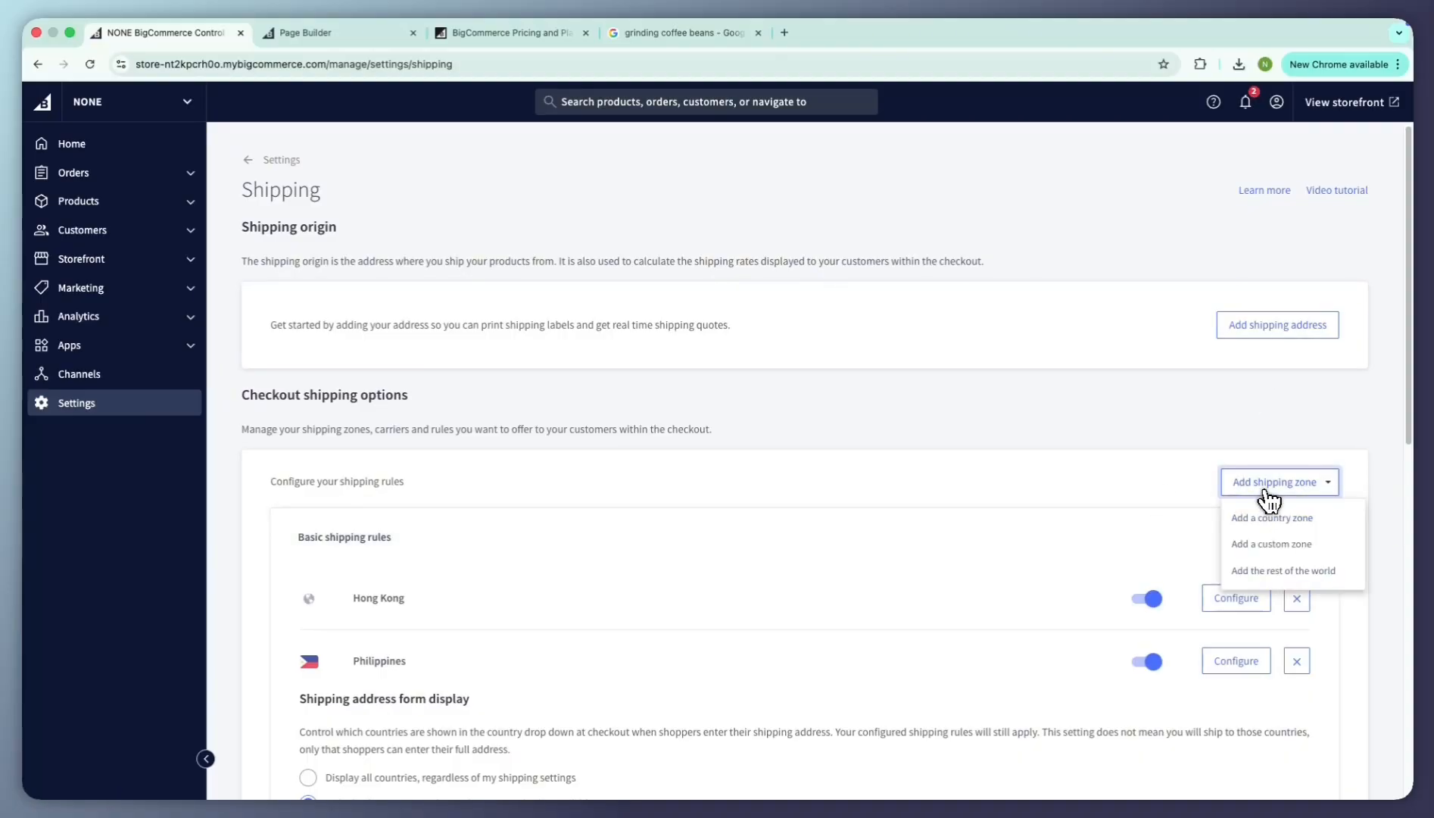
left_click(1137, 497)
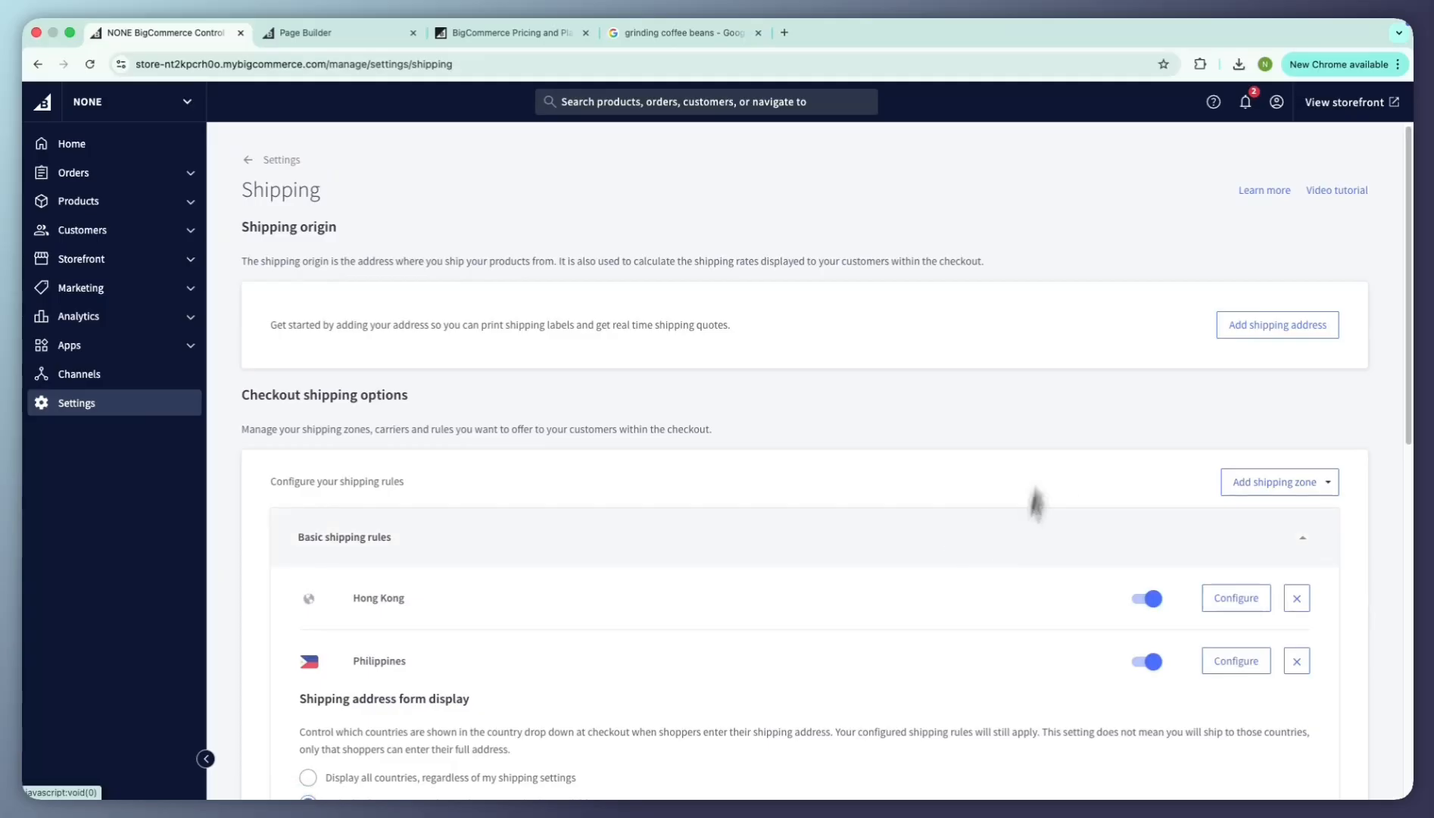
left_click(1274, 483)
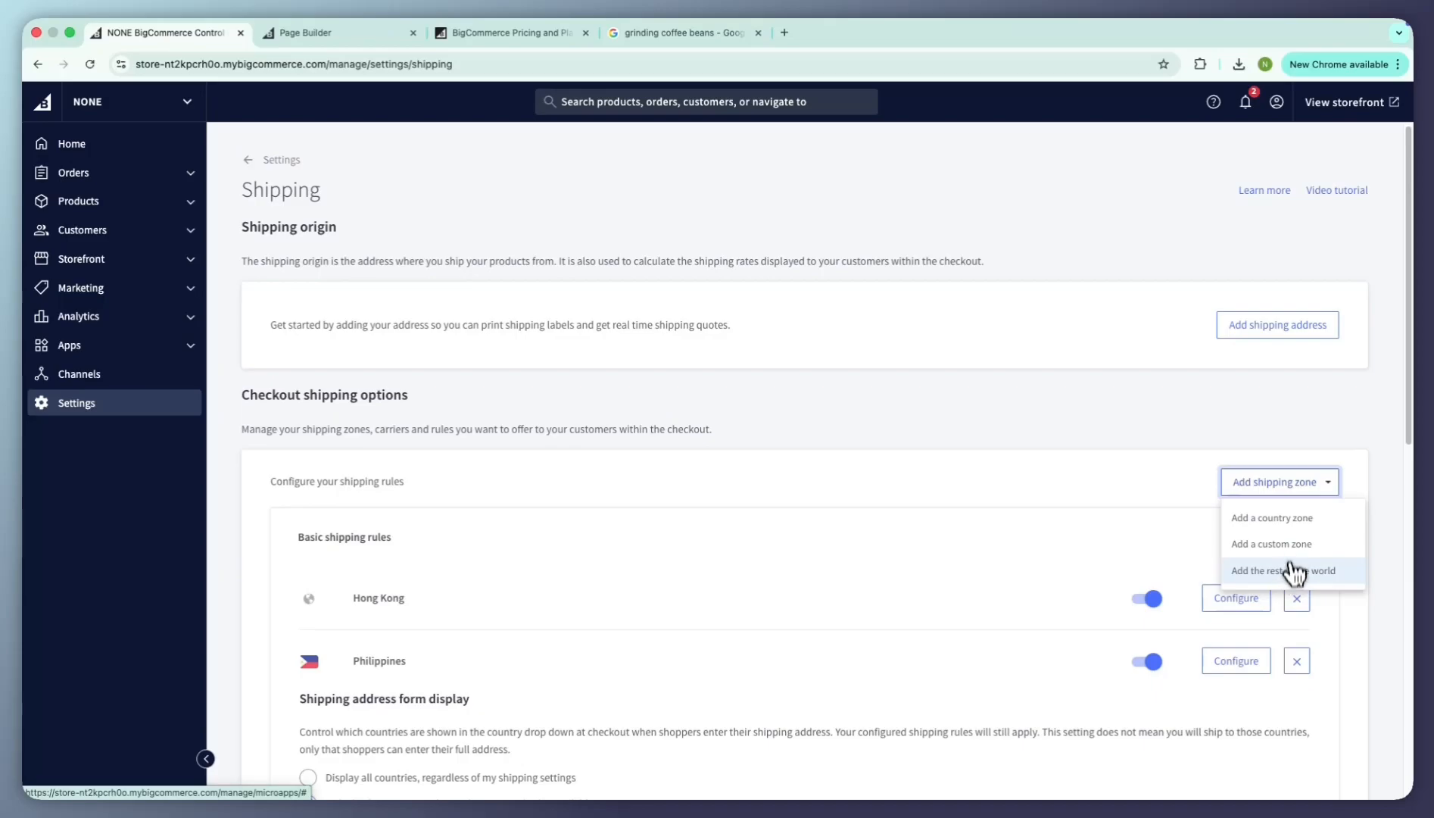
left_click(1295, 523)
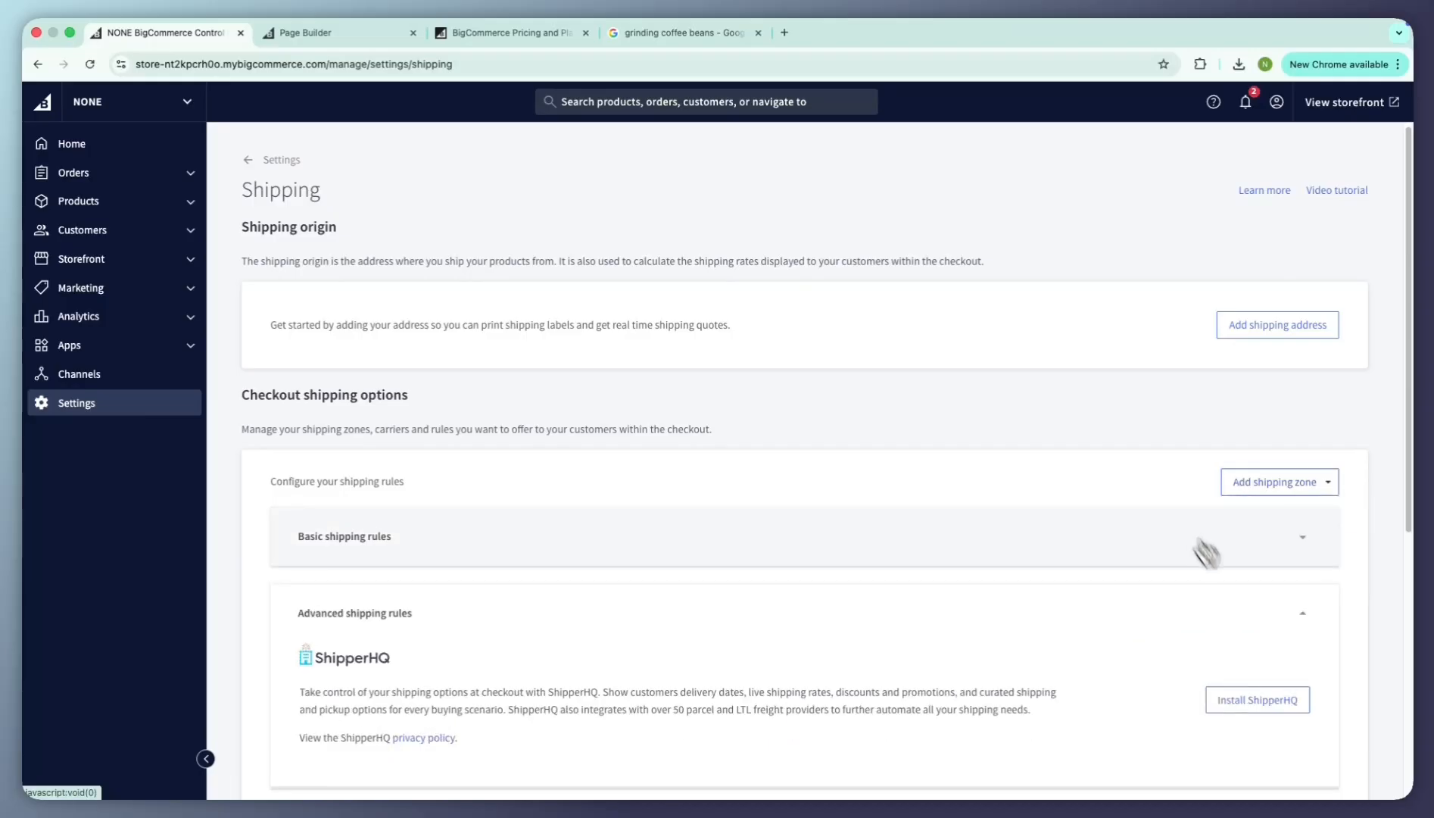
Step: Examine the Hong Kong zone's static and real-time shipping quotes, then return to the shipping settings
scroll(727, 486, "down", 2)
scroll(733, 488, "up", 2)
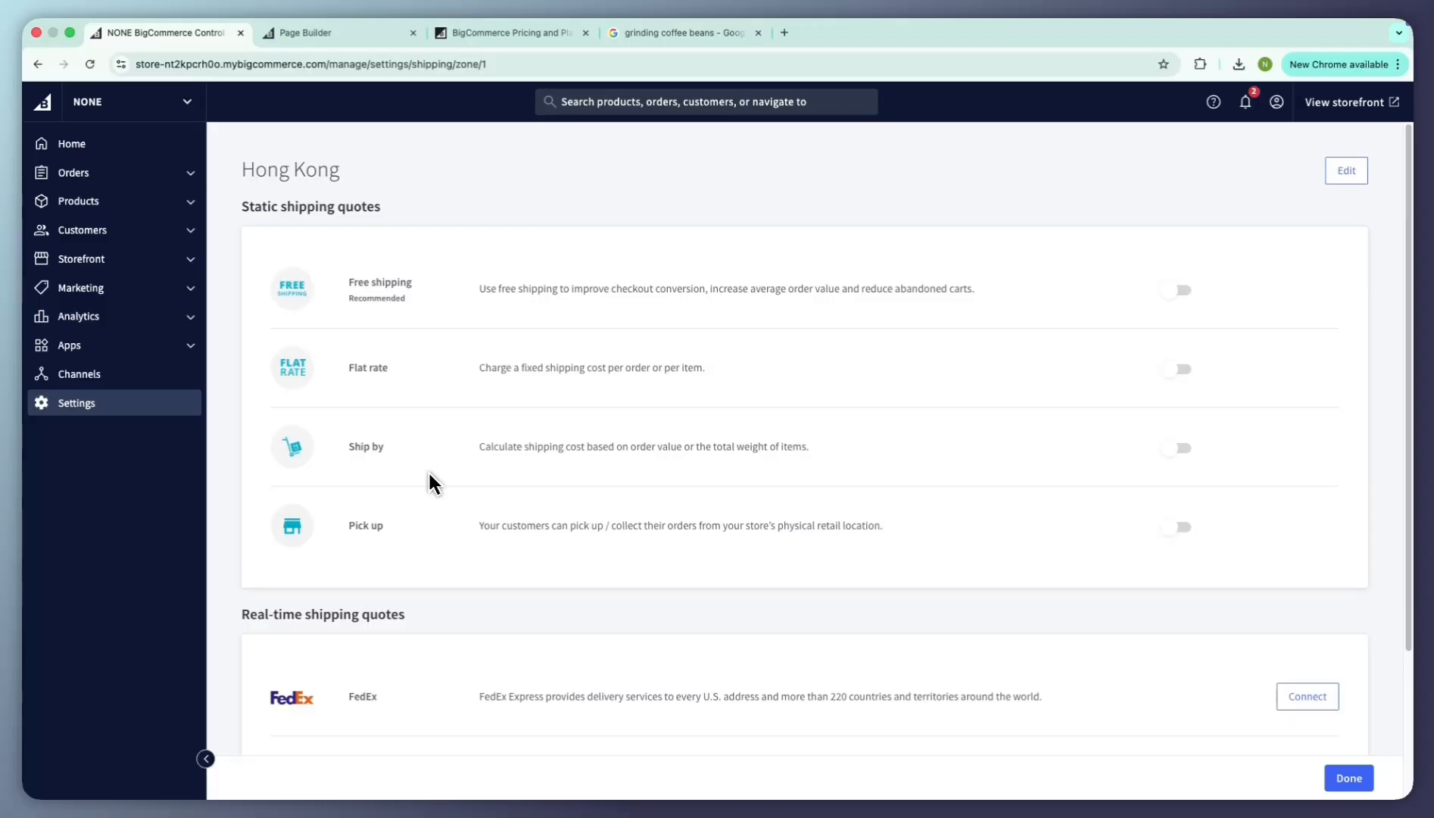
scroll(466, 543, "down", 3)
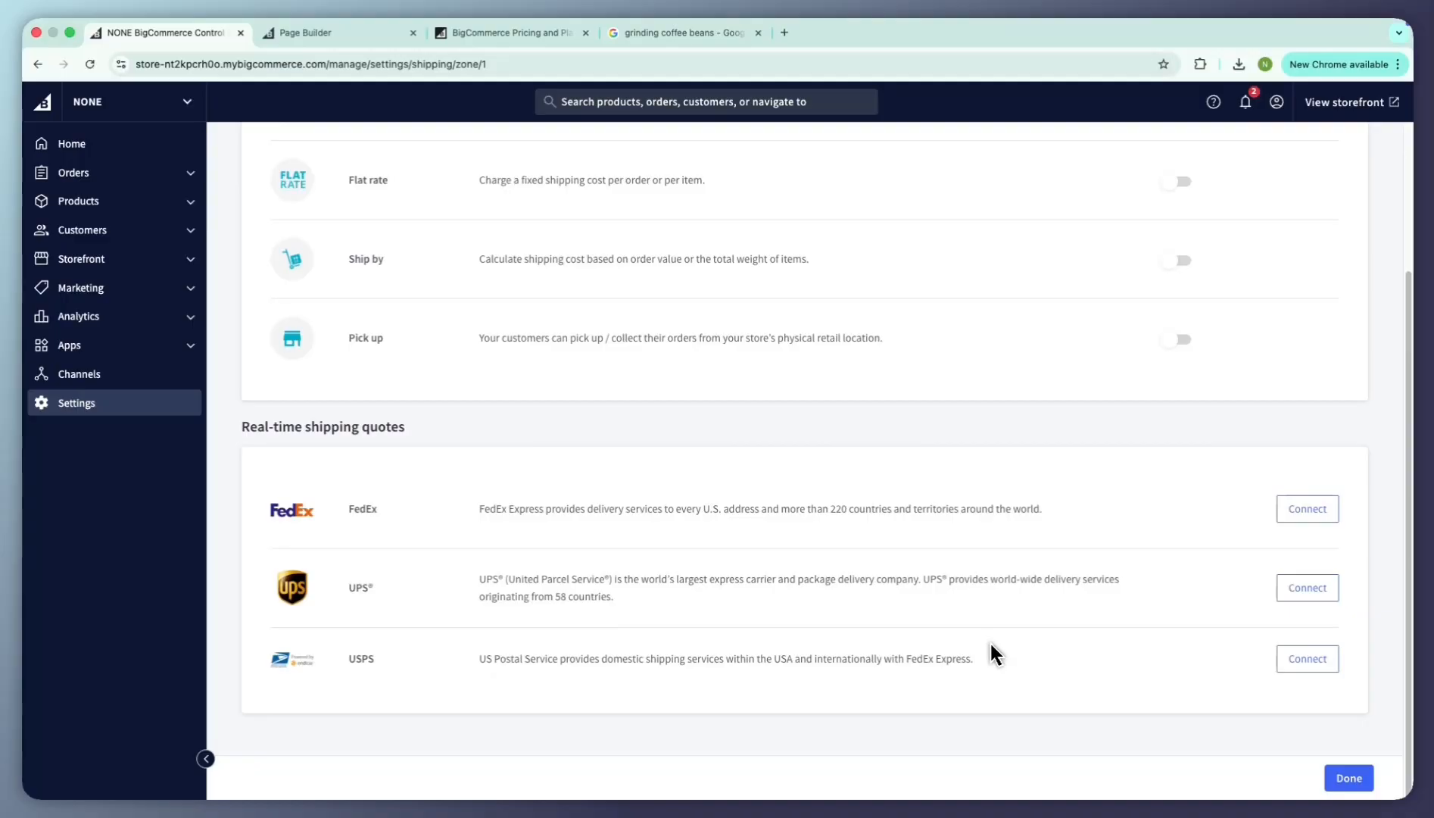
left_click(1327, 776)
scroll(888, 545, "down", 3)
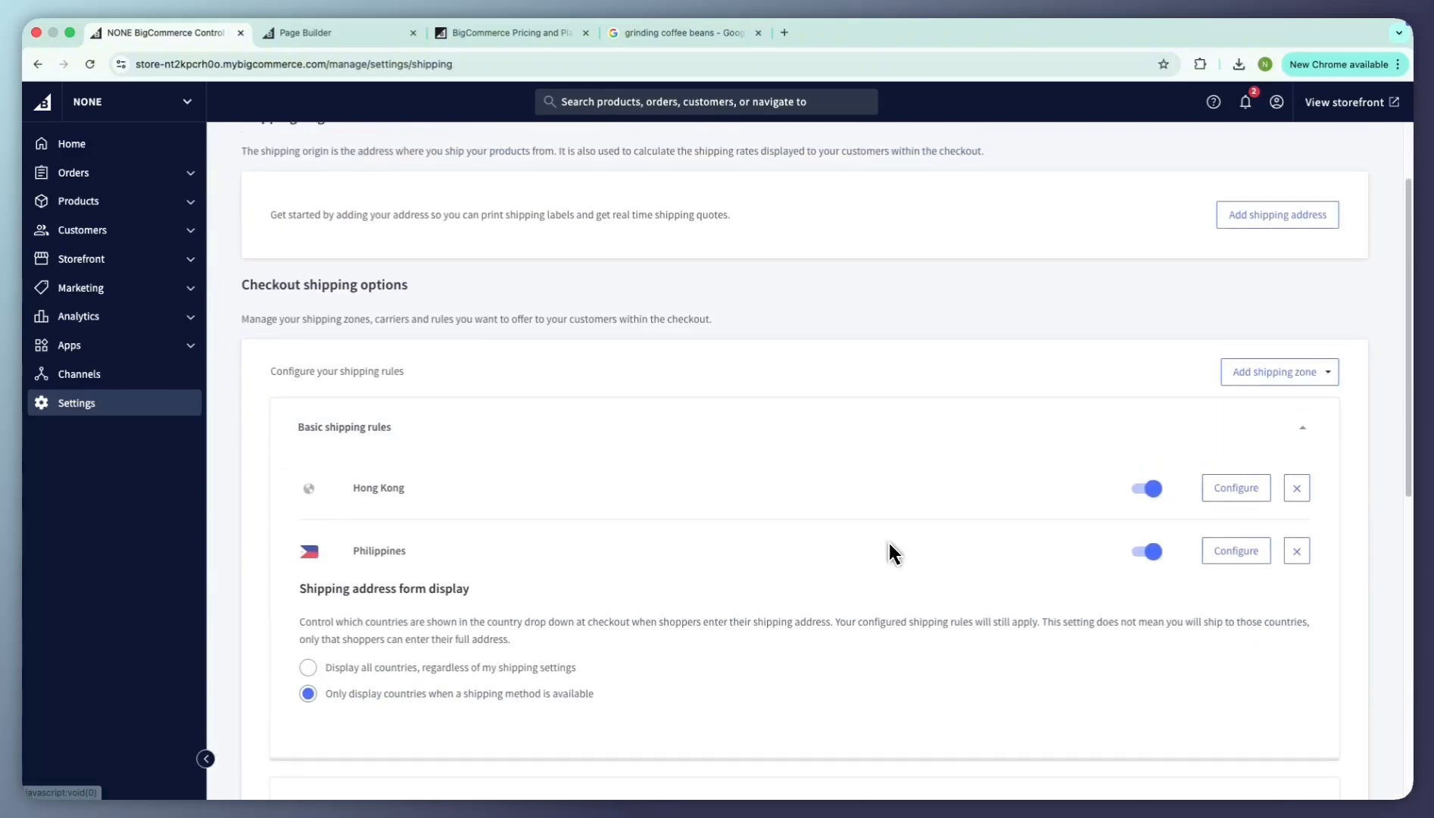
Step: Open the store's tax settings and look over the recommended services, tax rules and store tax settings
left_click(130, 413)
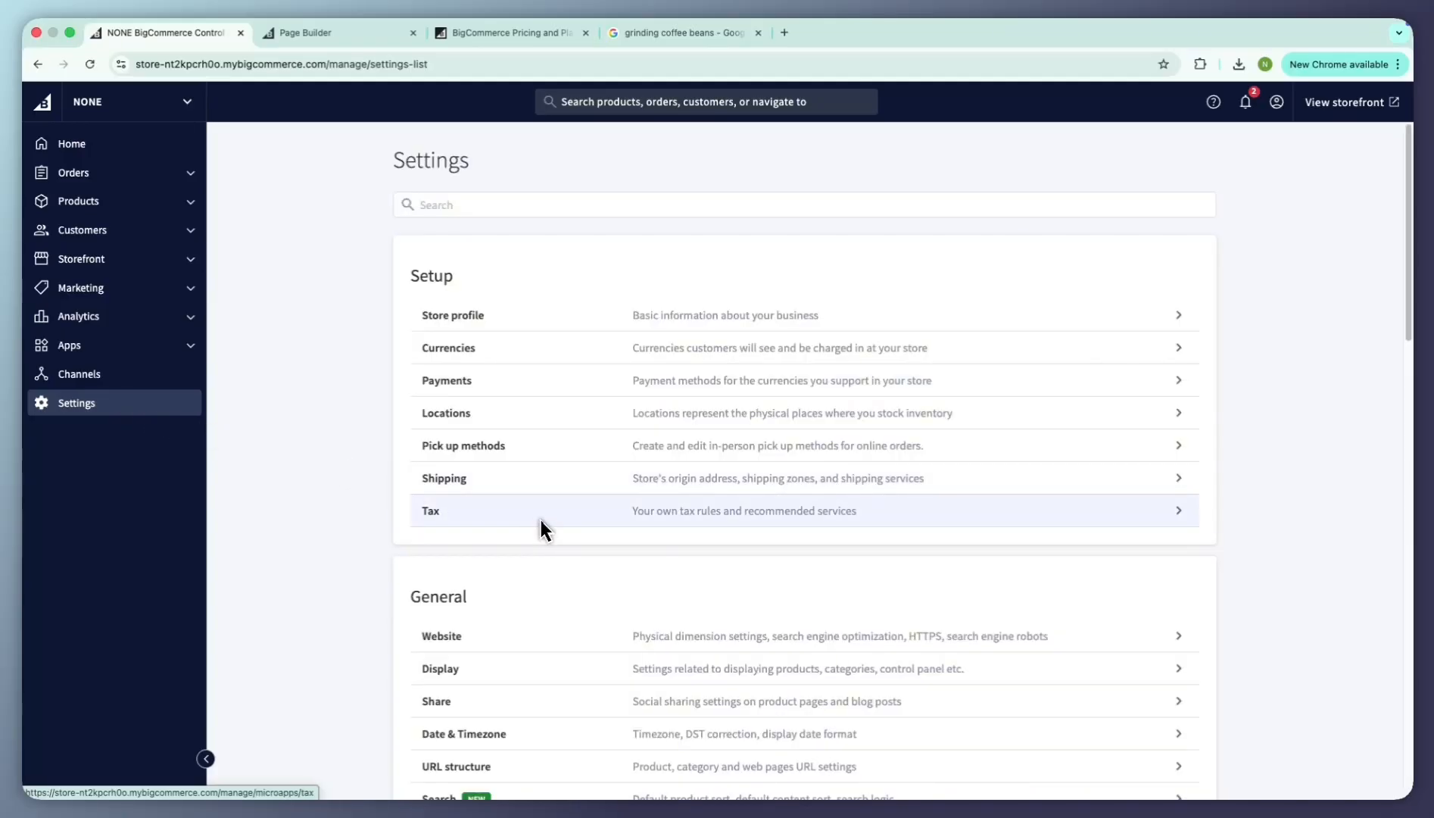
left_click(542, 529)
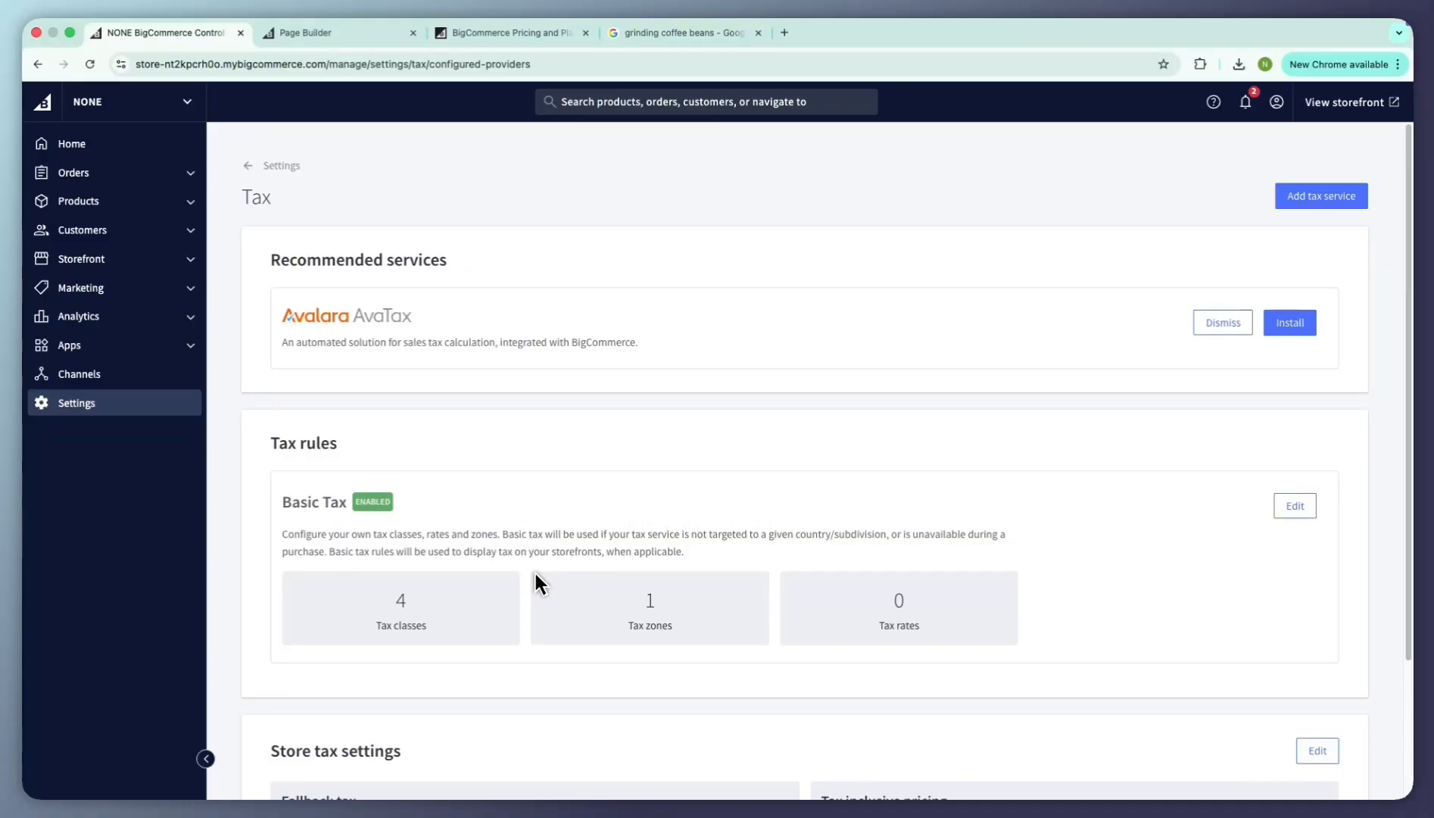
scroll(554, 503, "down", 3)
scroll(519, 481, "up", 3)
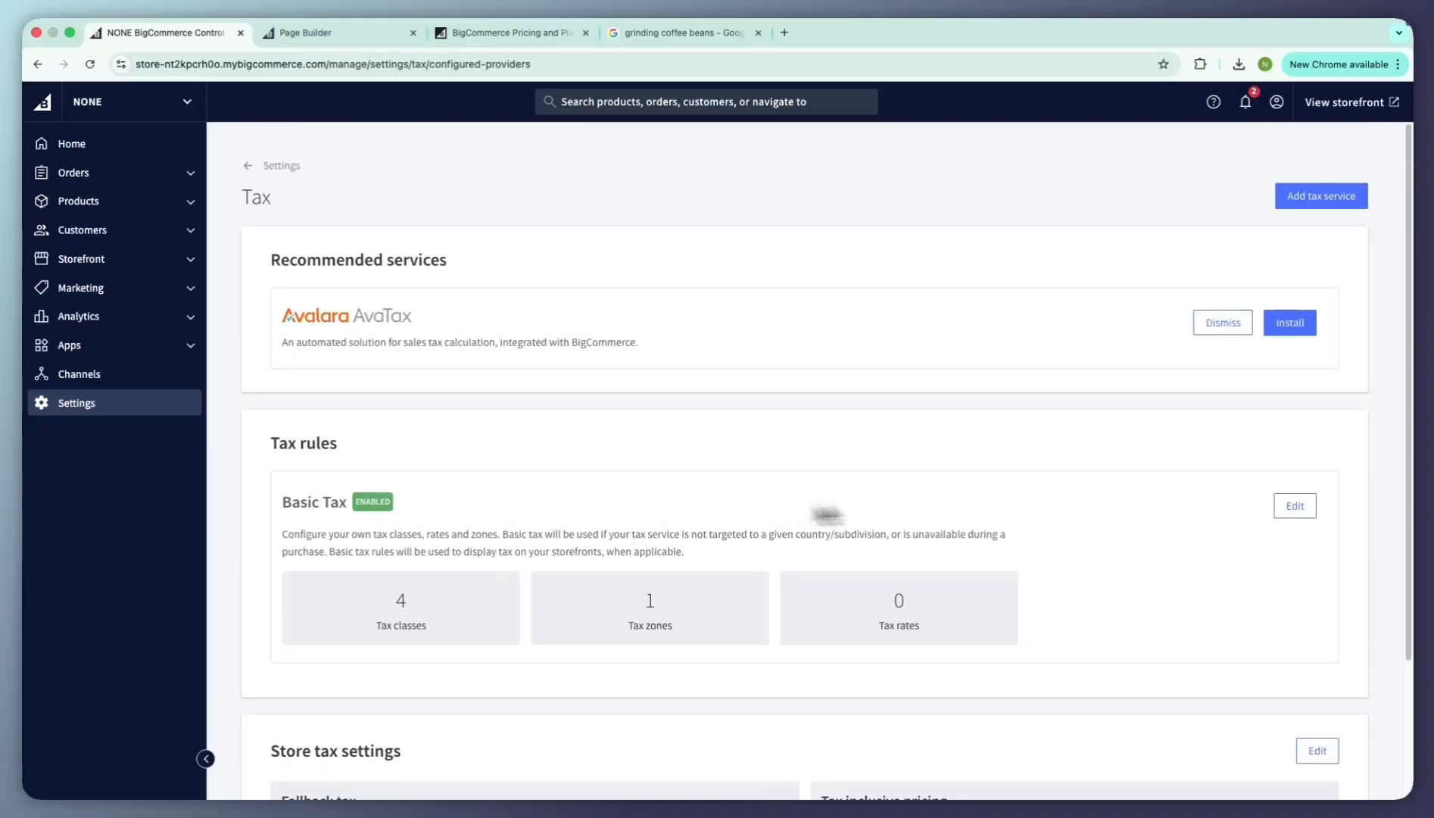
Step: Open the Basic Tax configuration and examine its tax classes and its tax rates and zones
left_click(1295, 507)
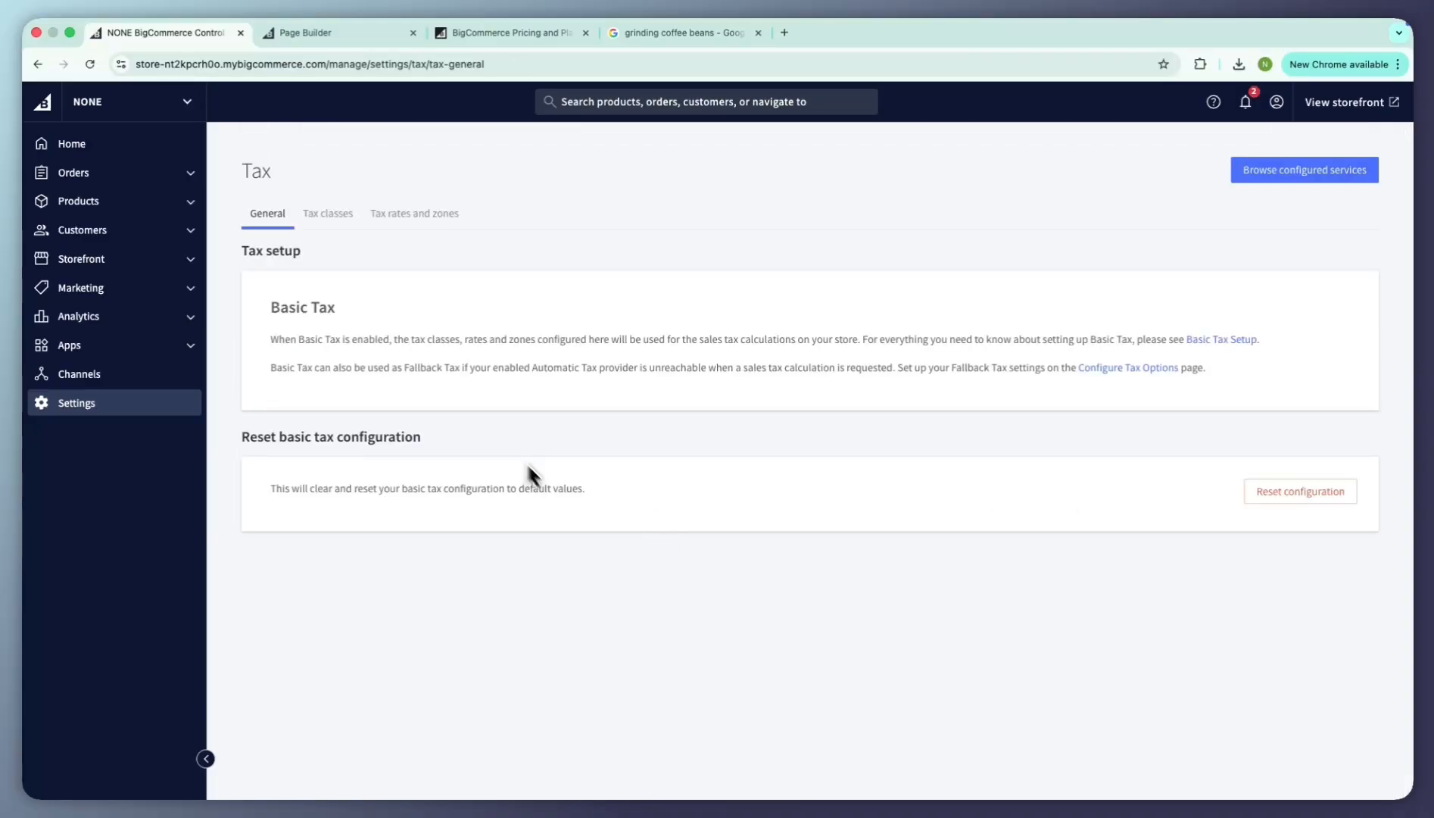
left_click(338, 227)
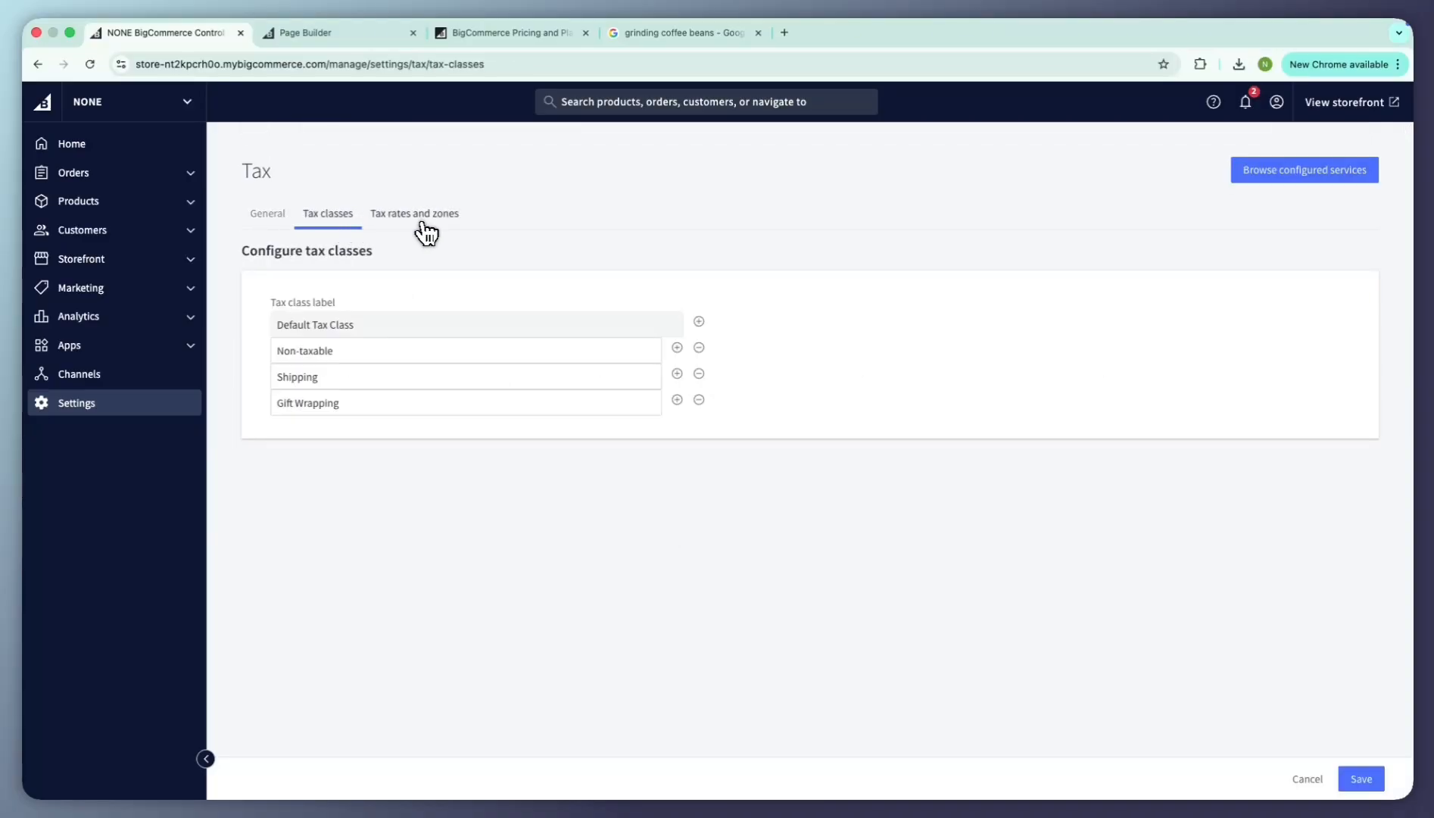
left_click(424, 228)
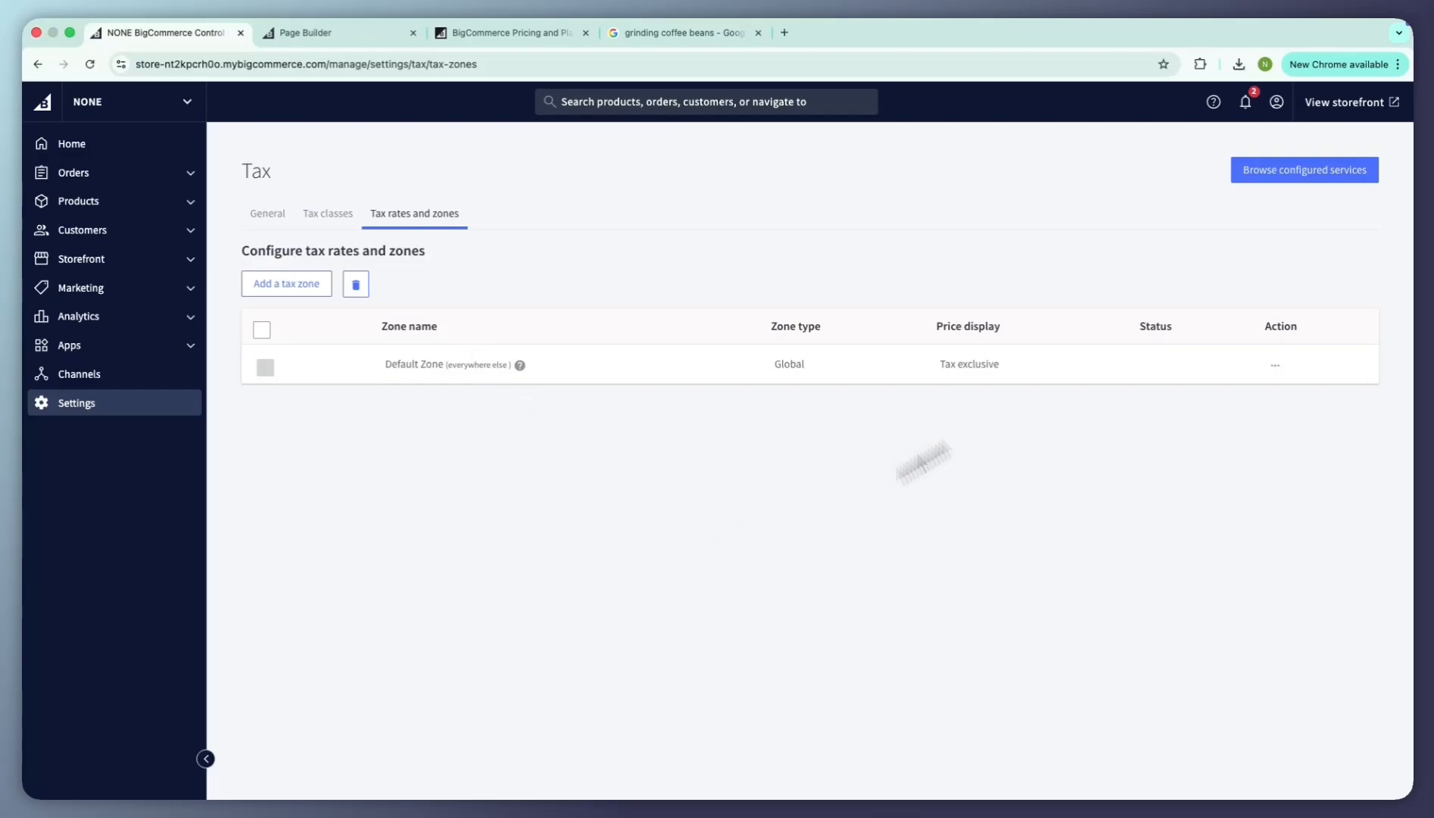
left_click(303, 215)
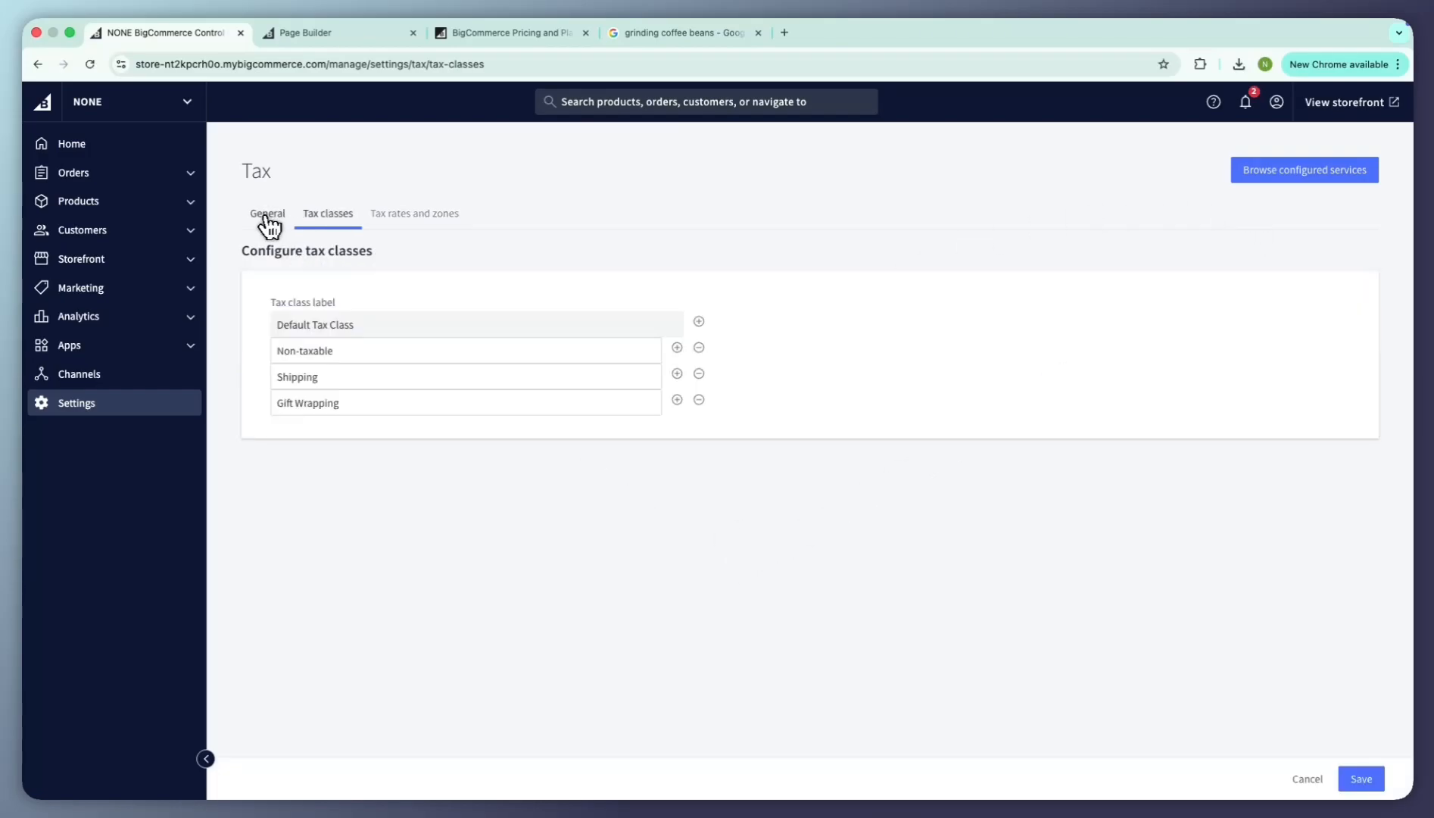
Step: Look over the general tax settings, tax classes, and tax rates and zones, then open the form for adding a tax zone
left_click(384, 220)
left_click(323, 221)
left_click(271, 219)
left_click(404, 221)
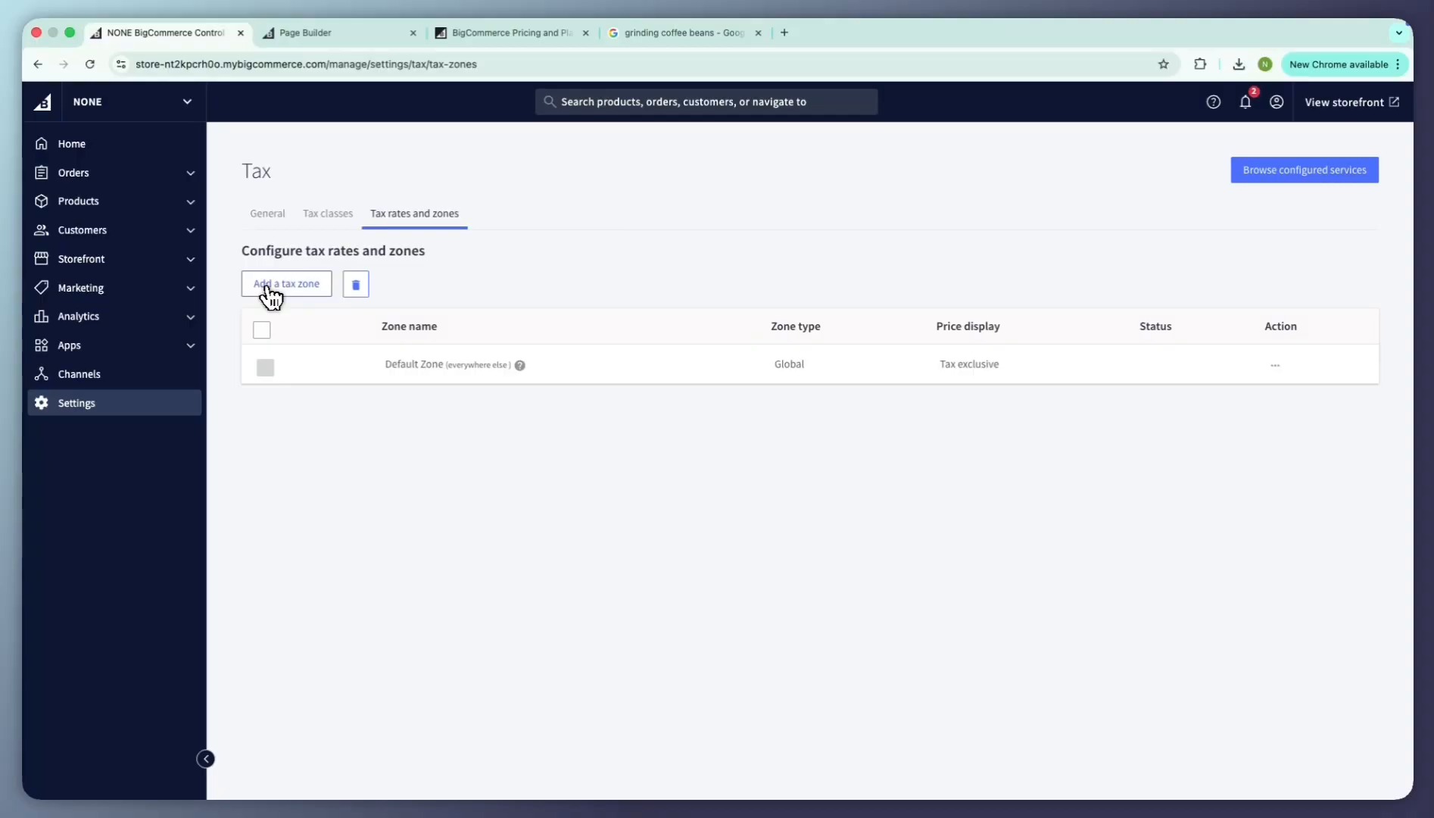
left_click(269, 288)
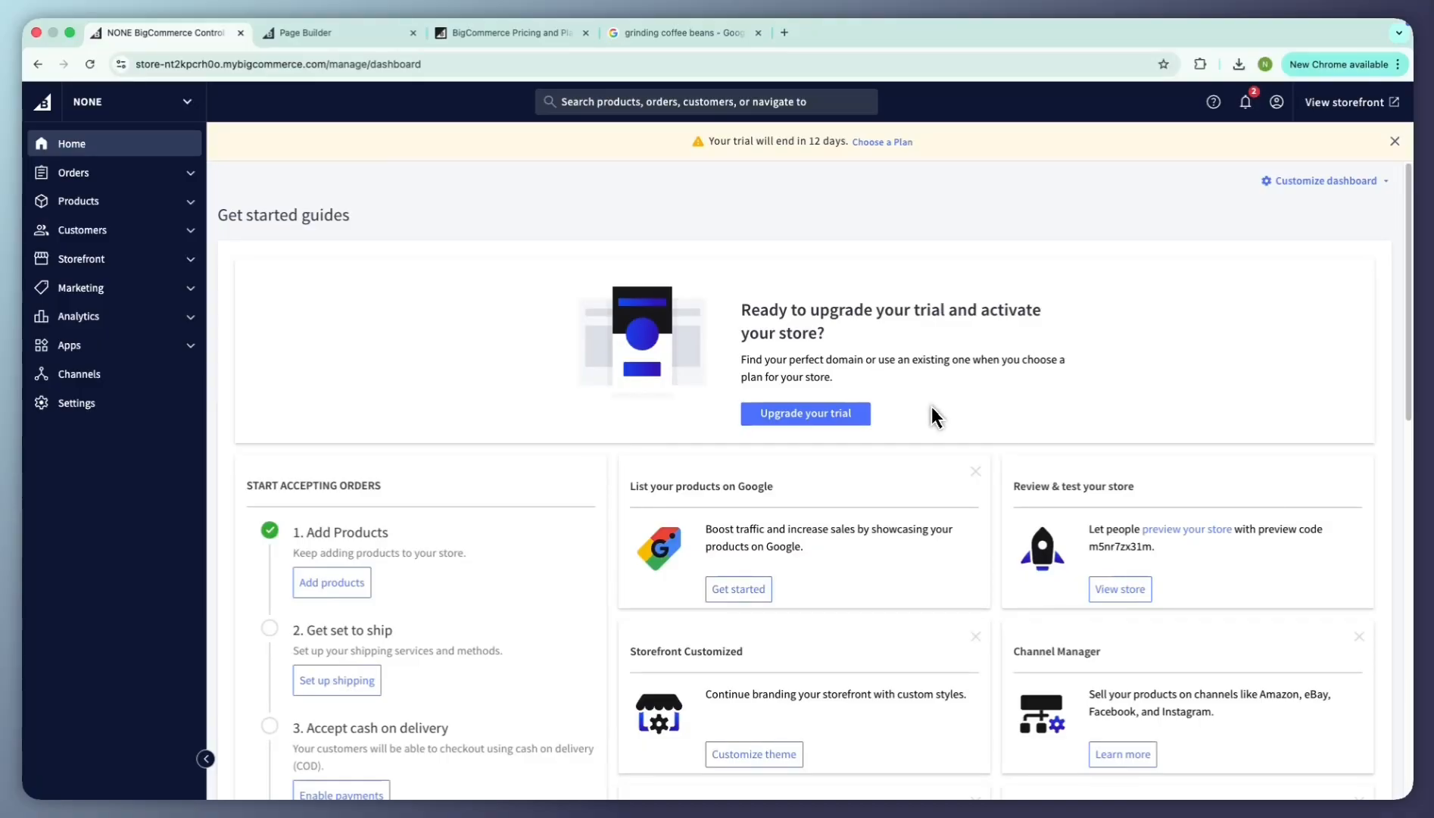
Step: Open the storefront preview from the dashboard and look over the homepage down to the new products
left_click(1123, 590)
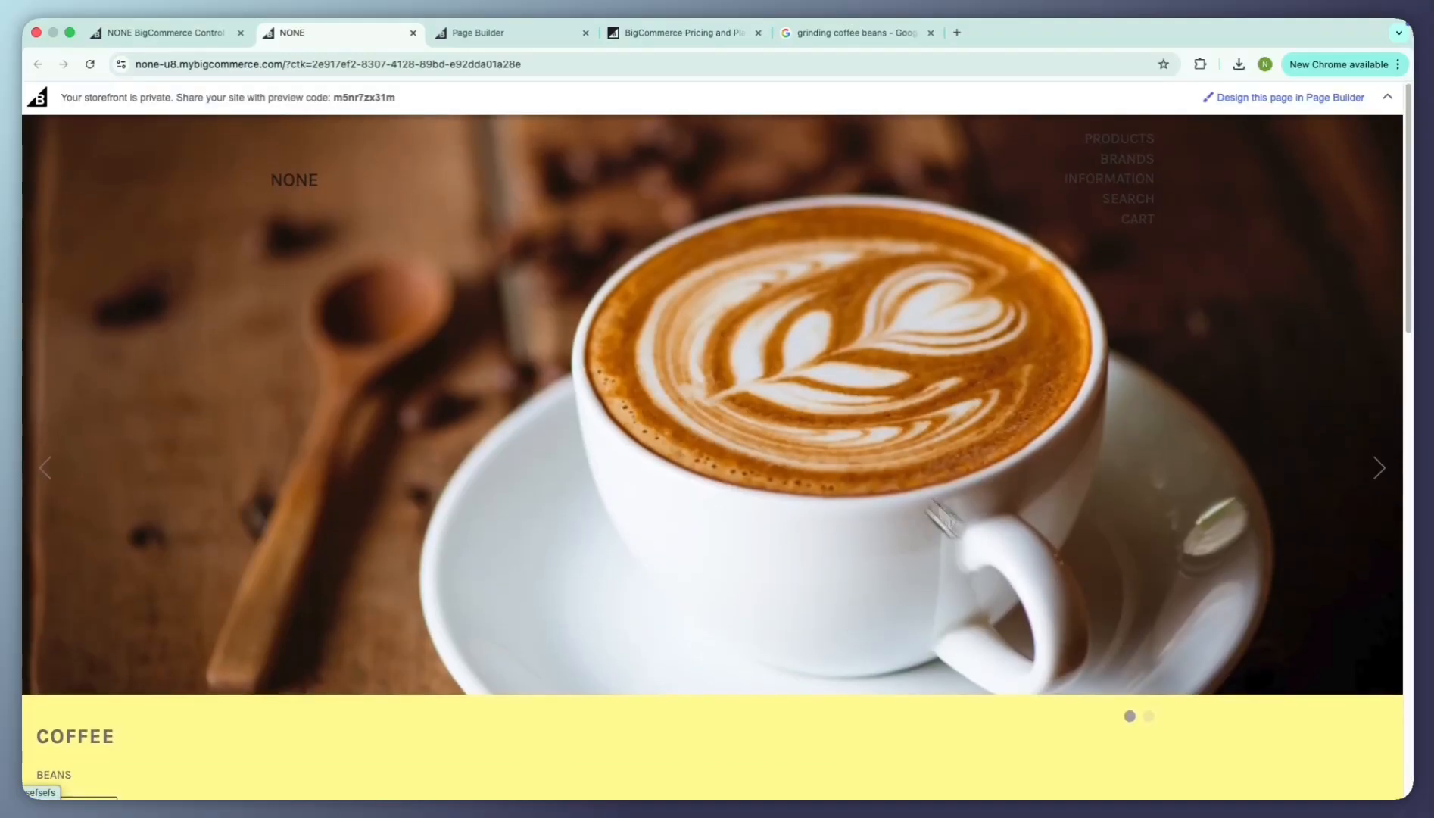
scroll(821, 467, "down", 3)
scroll(822, 467, "down", 4)
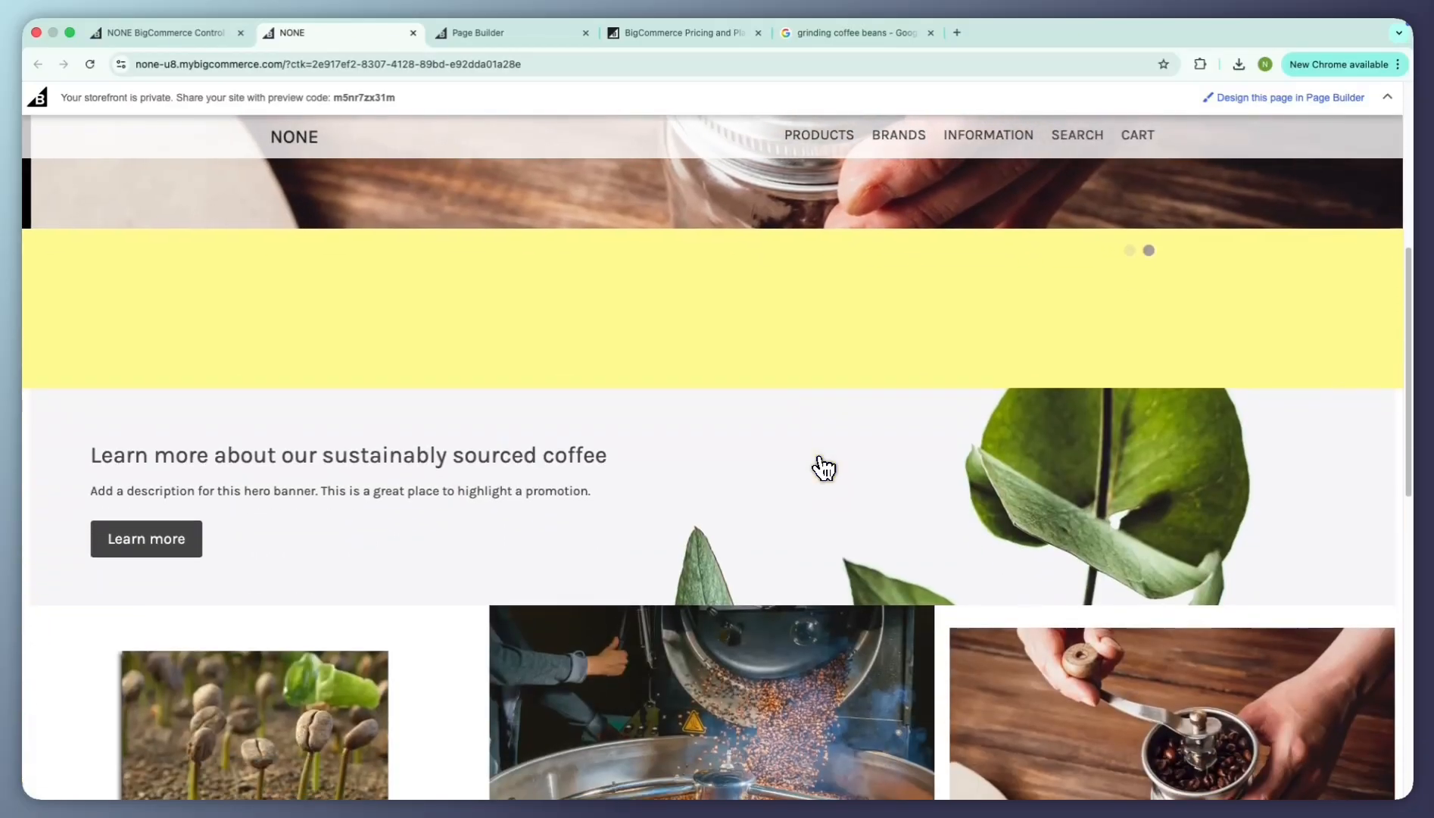
scroll(824, 467, "down", 3)
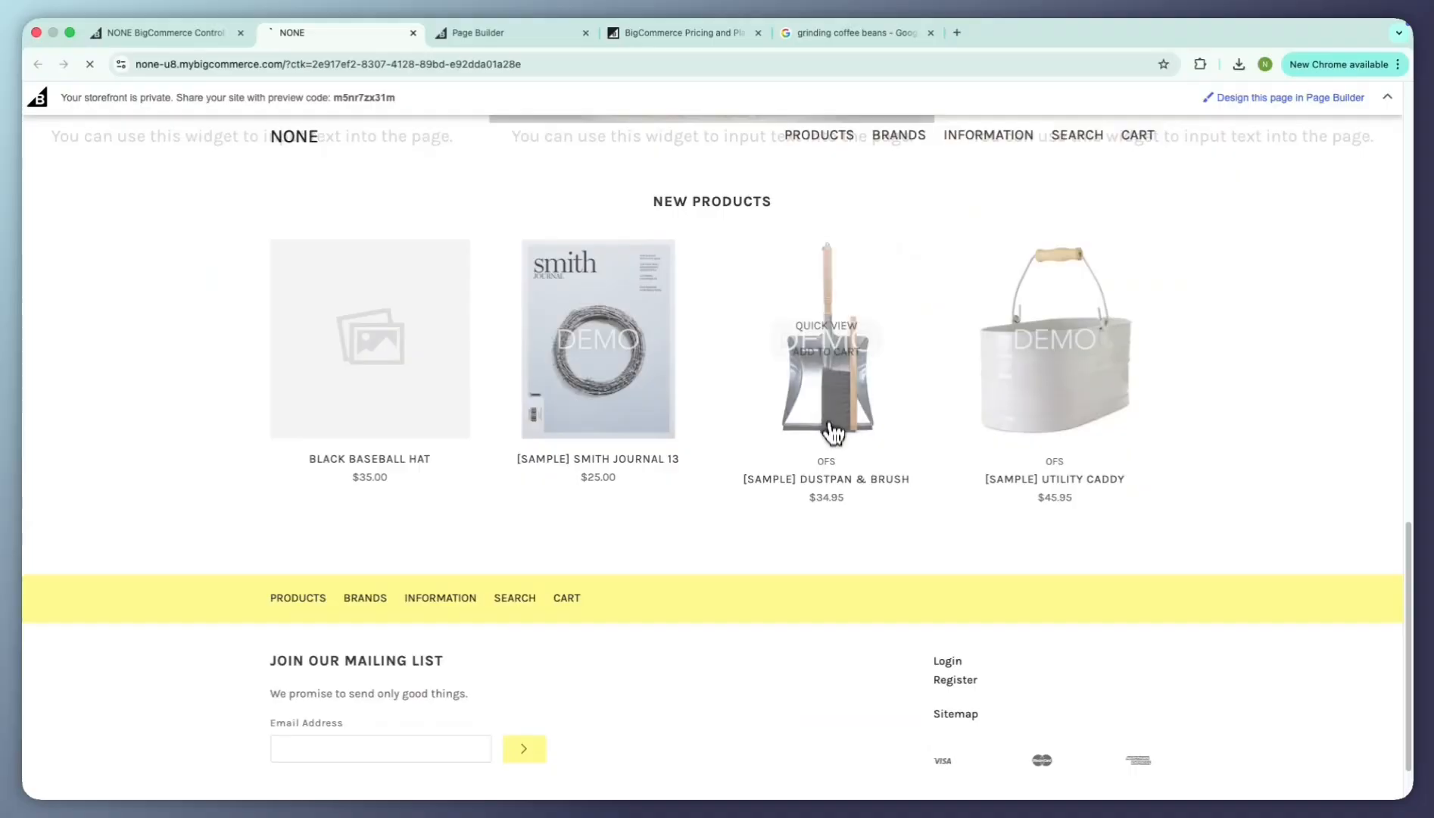
Step: Open the [Sample] Dustpan & Brush product page and add one to the cart
left_click(834, 432)
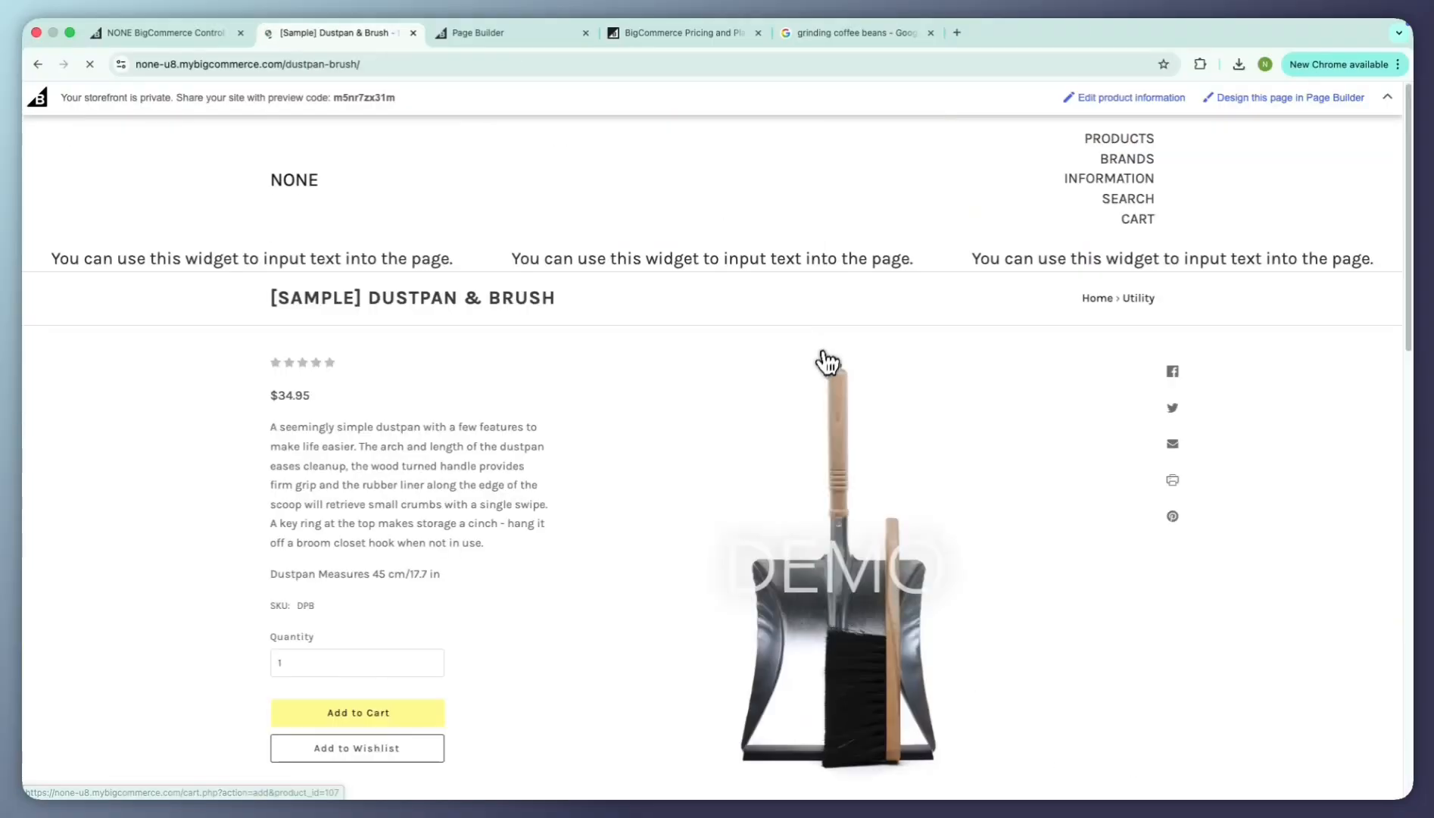
scroll(759, 502, "down", 3)
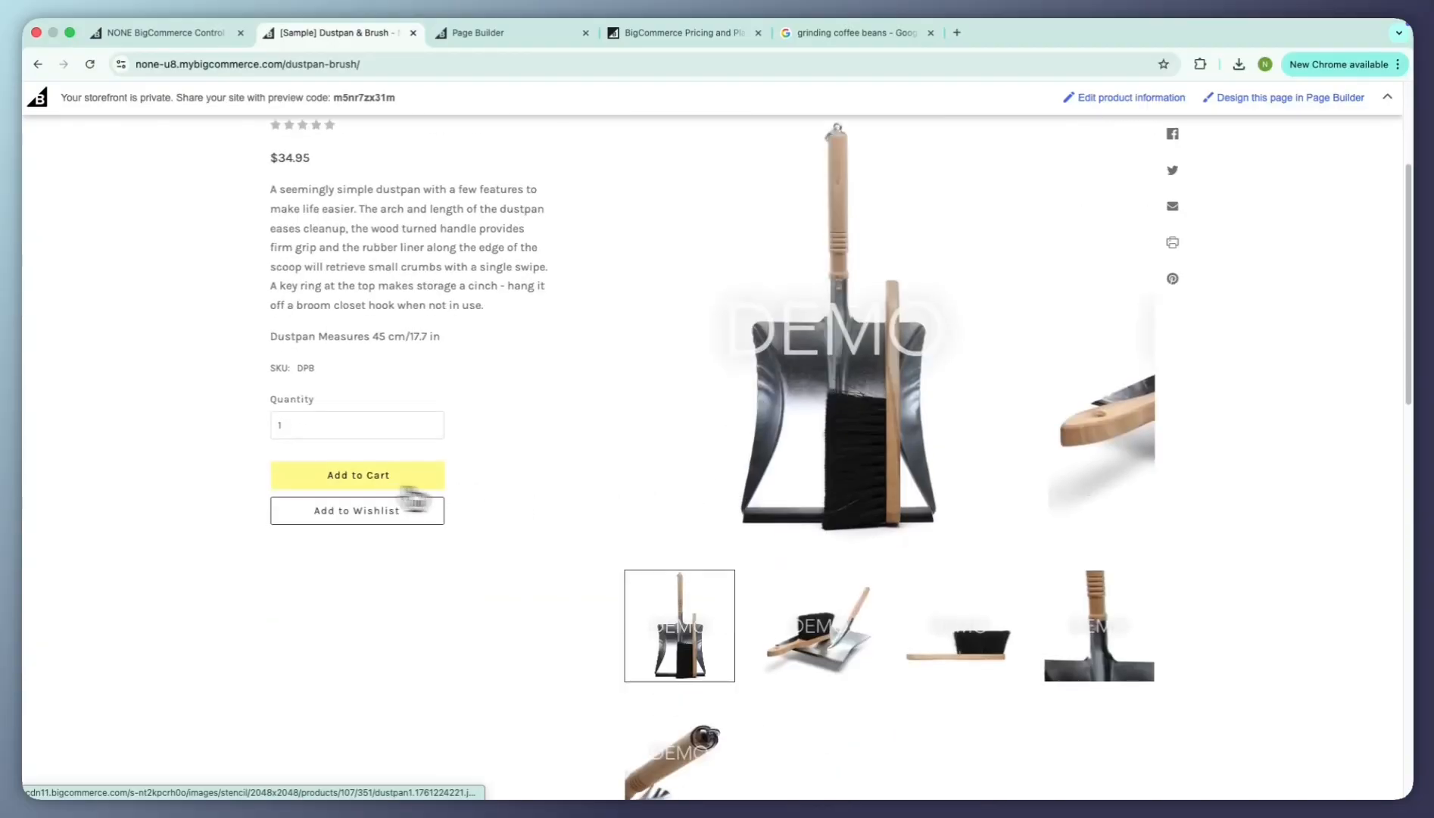
left_click(407, 479)
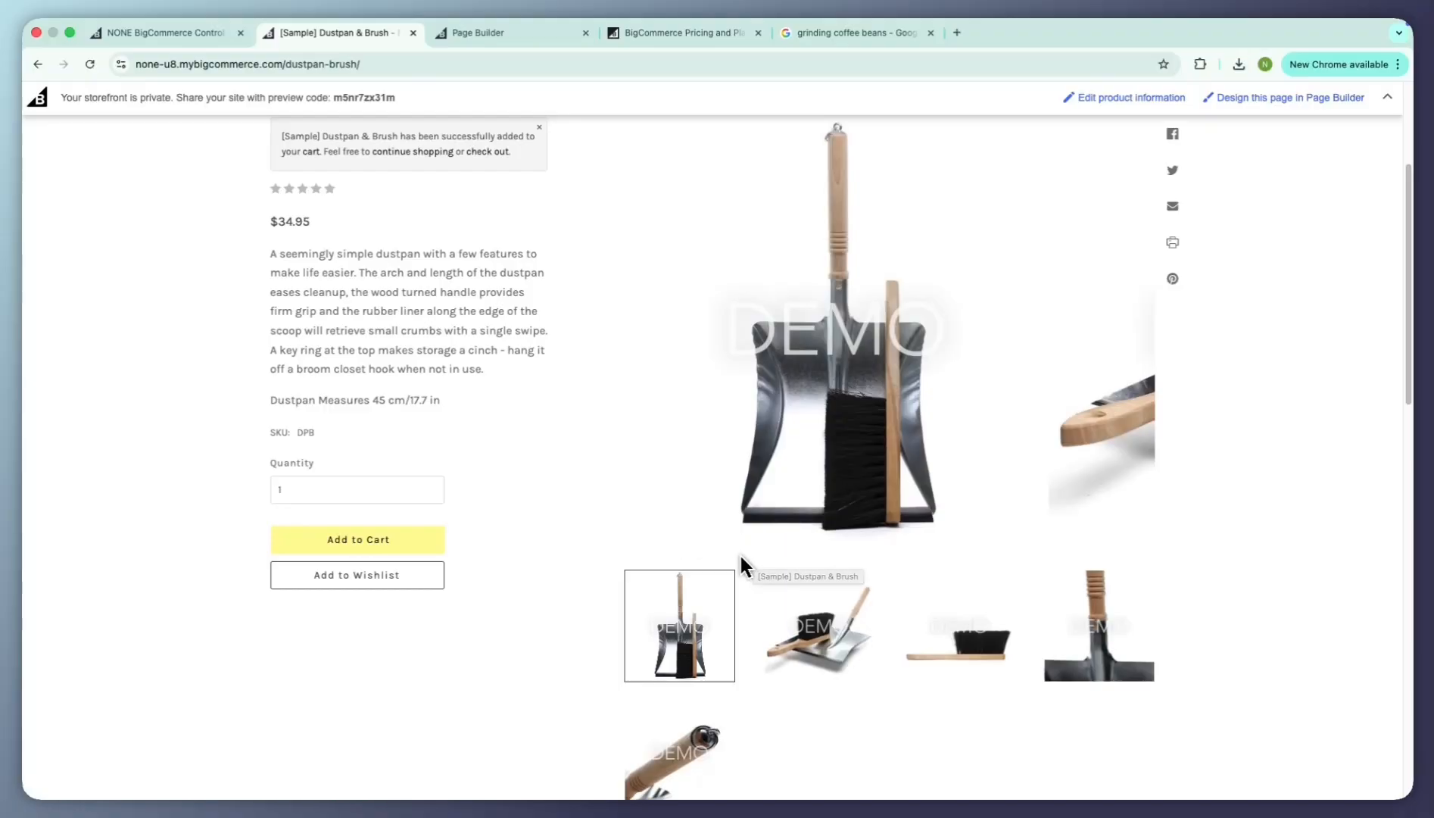
scroll(737, 556, "up", 3)
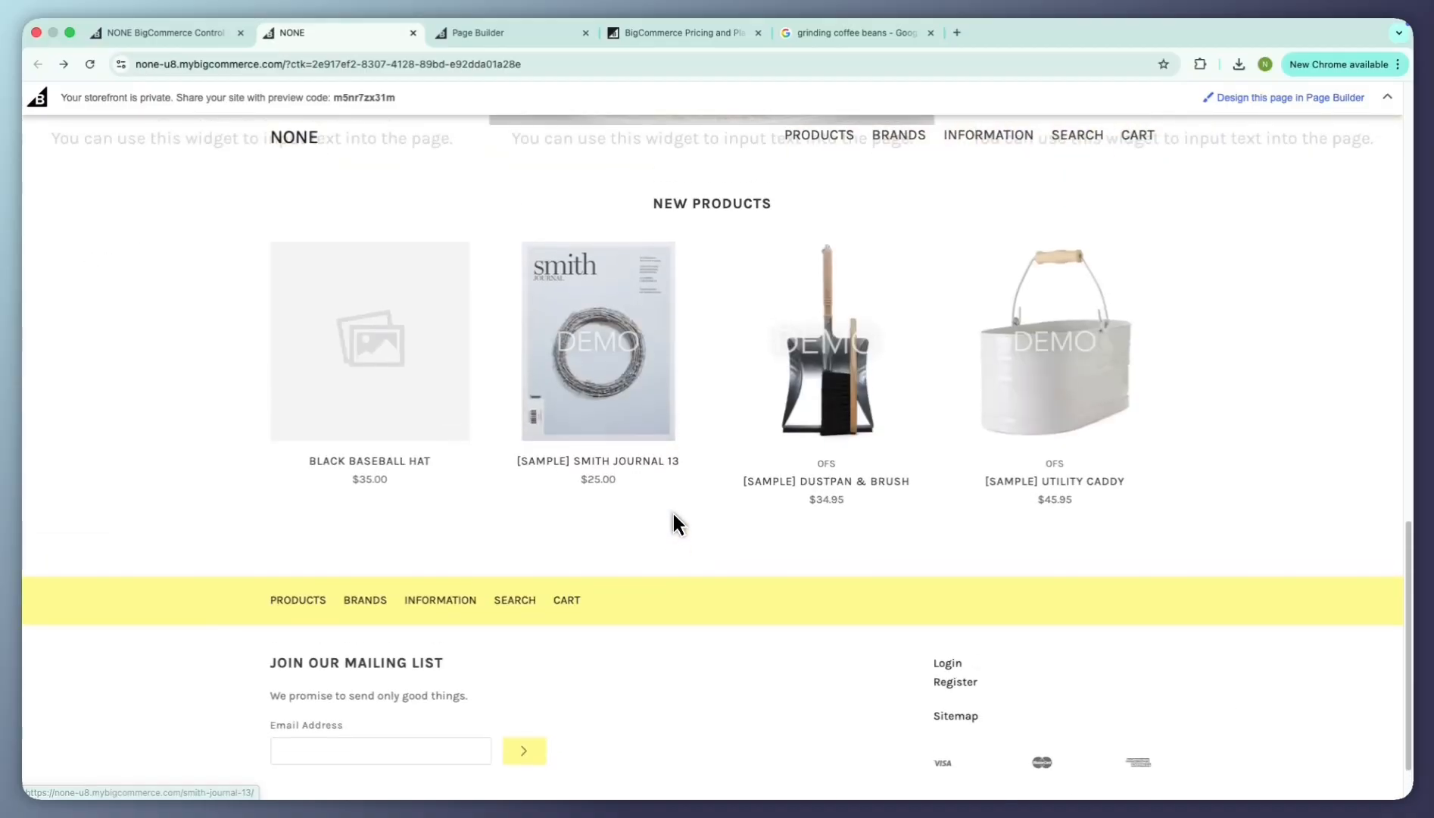
Step: Look over the storefront homepage again from the coffee carousel to the hero banner and image row
scroll(669, 521, "up", 8)
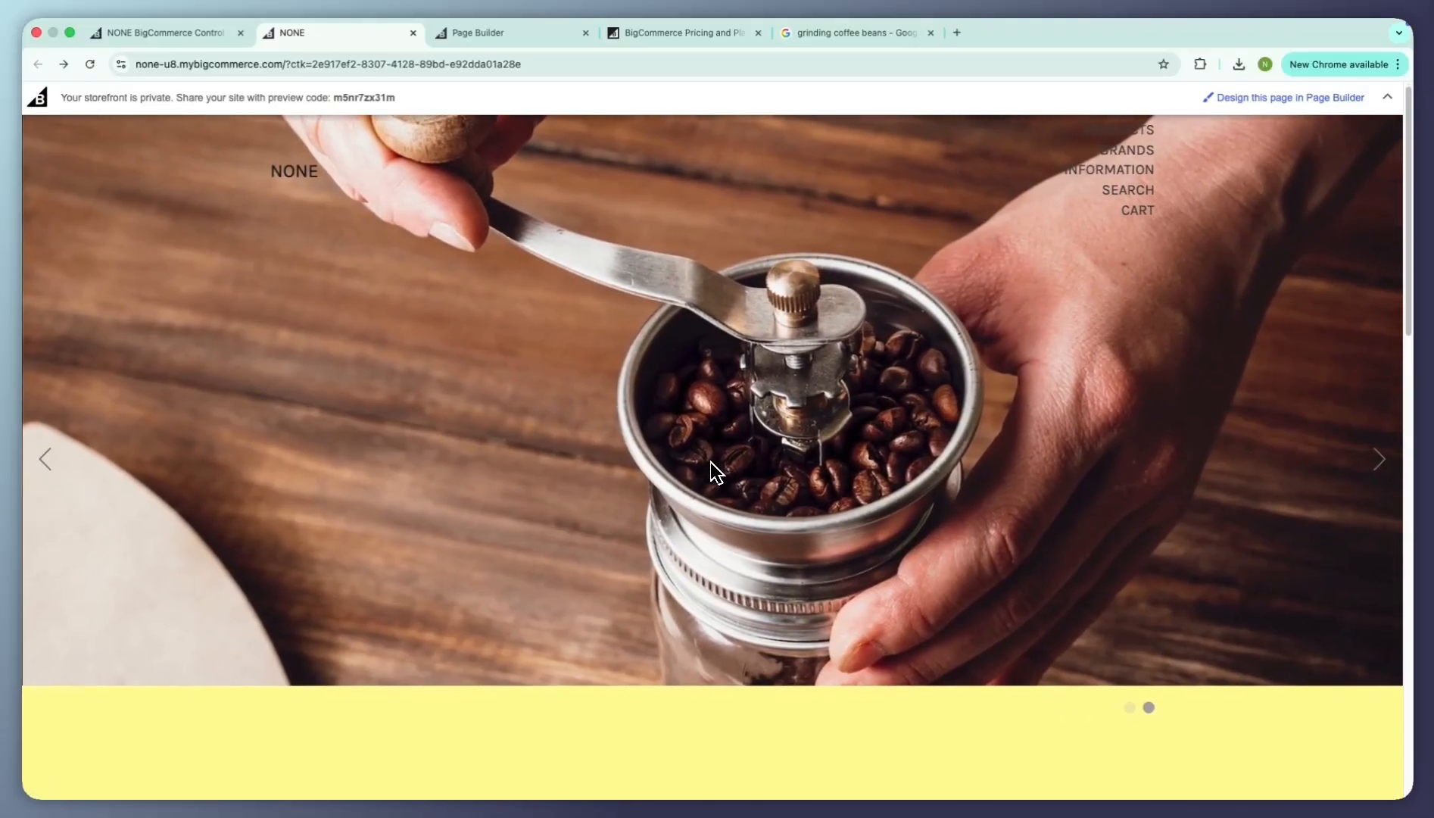
scroll(710, 462, "down", 5)
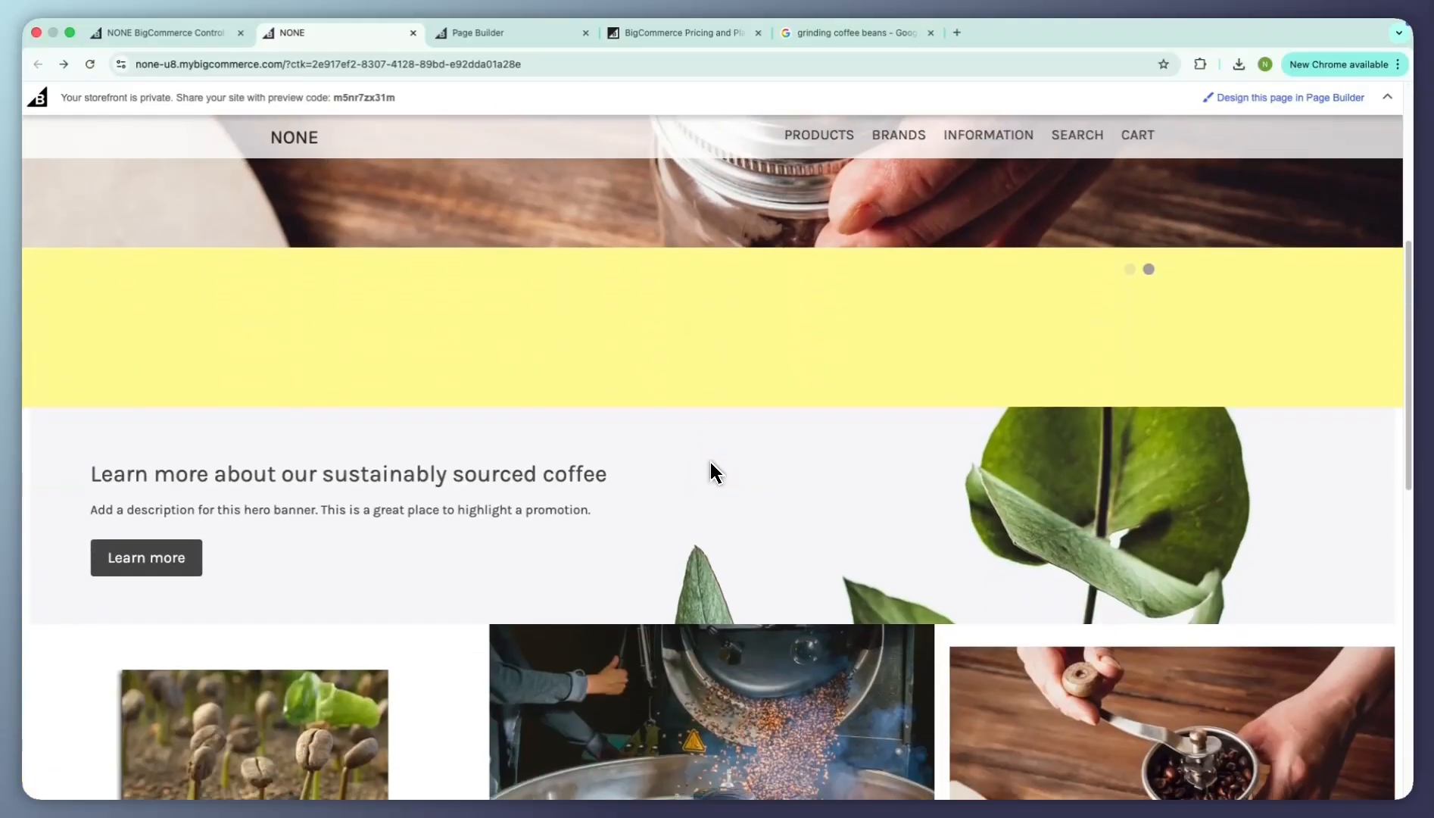
scroll(711, 463, "down", 3)
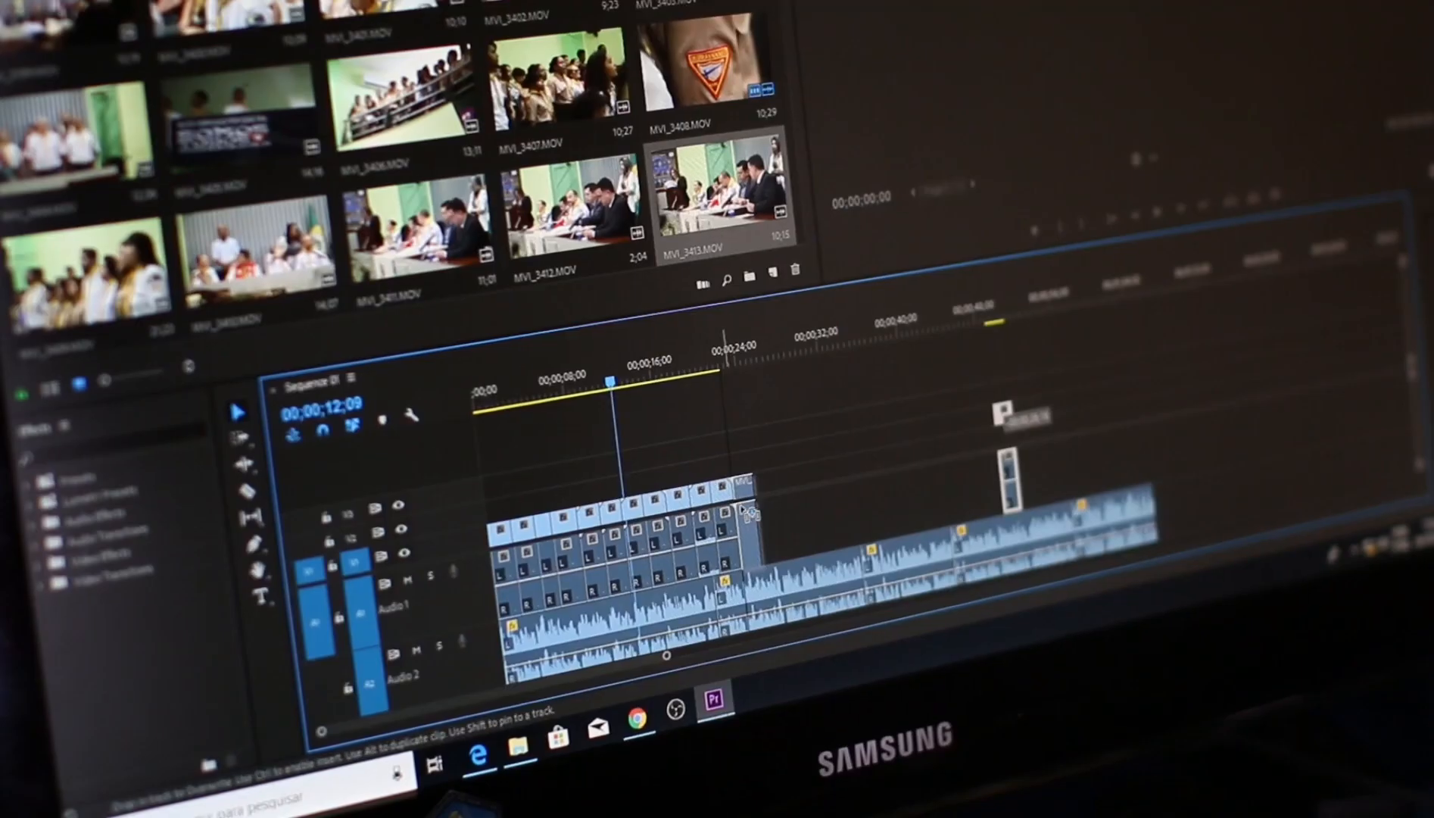
left_click_drag(749, 513, 751, 515)
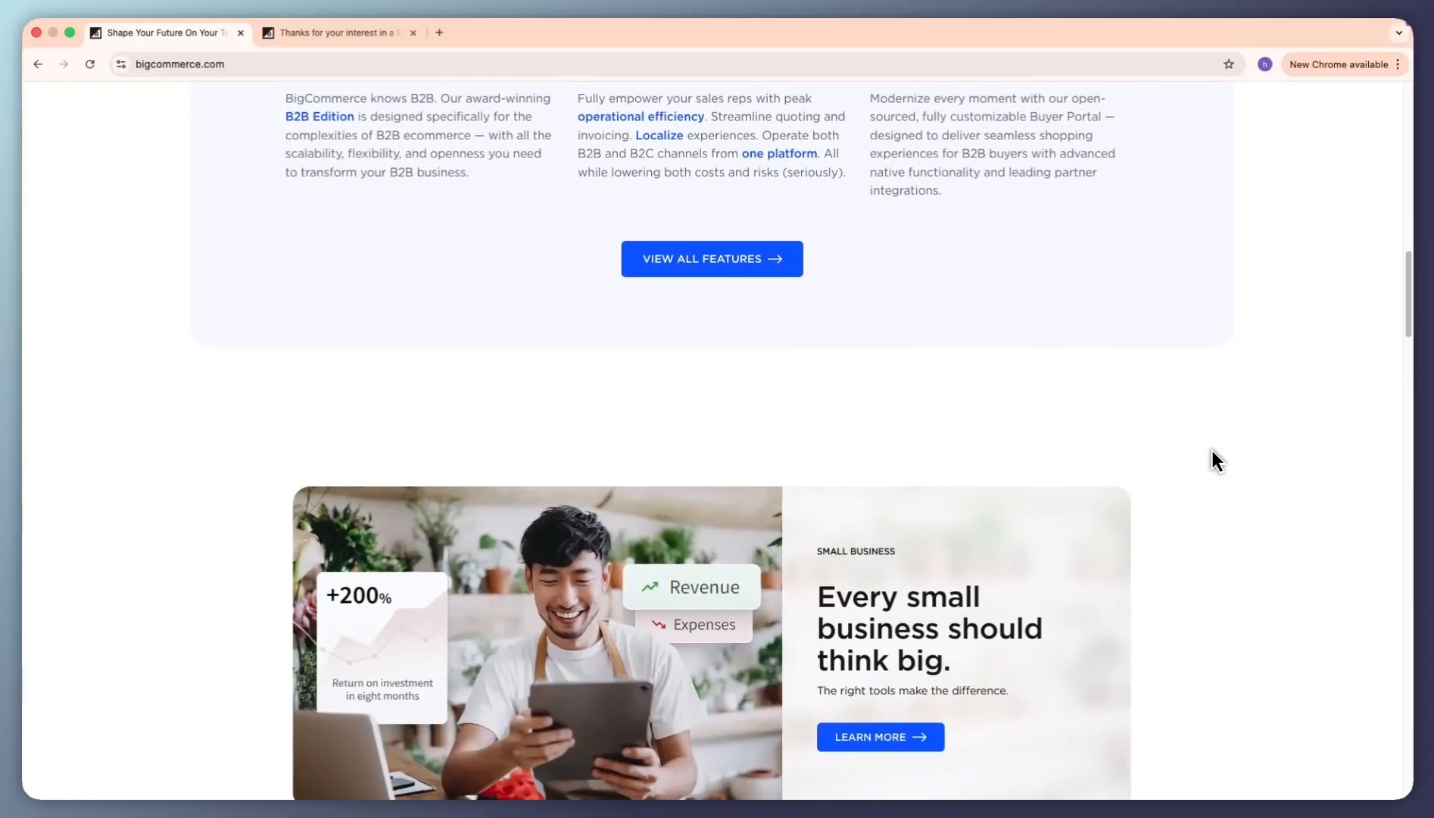
Step: Look over the BigCommerce website's homepage, from its features and small business sections to the footer links
scroll(1212, 455, "down", 6)
scroll(1212, 451, "down", 3)
scroll(1212, 452, "up", 10)
scroll(1211, 451, "down", 14)
scroll(1212, 450, "down", 20)
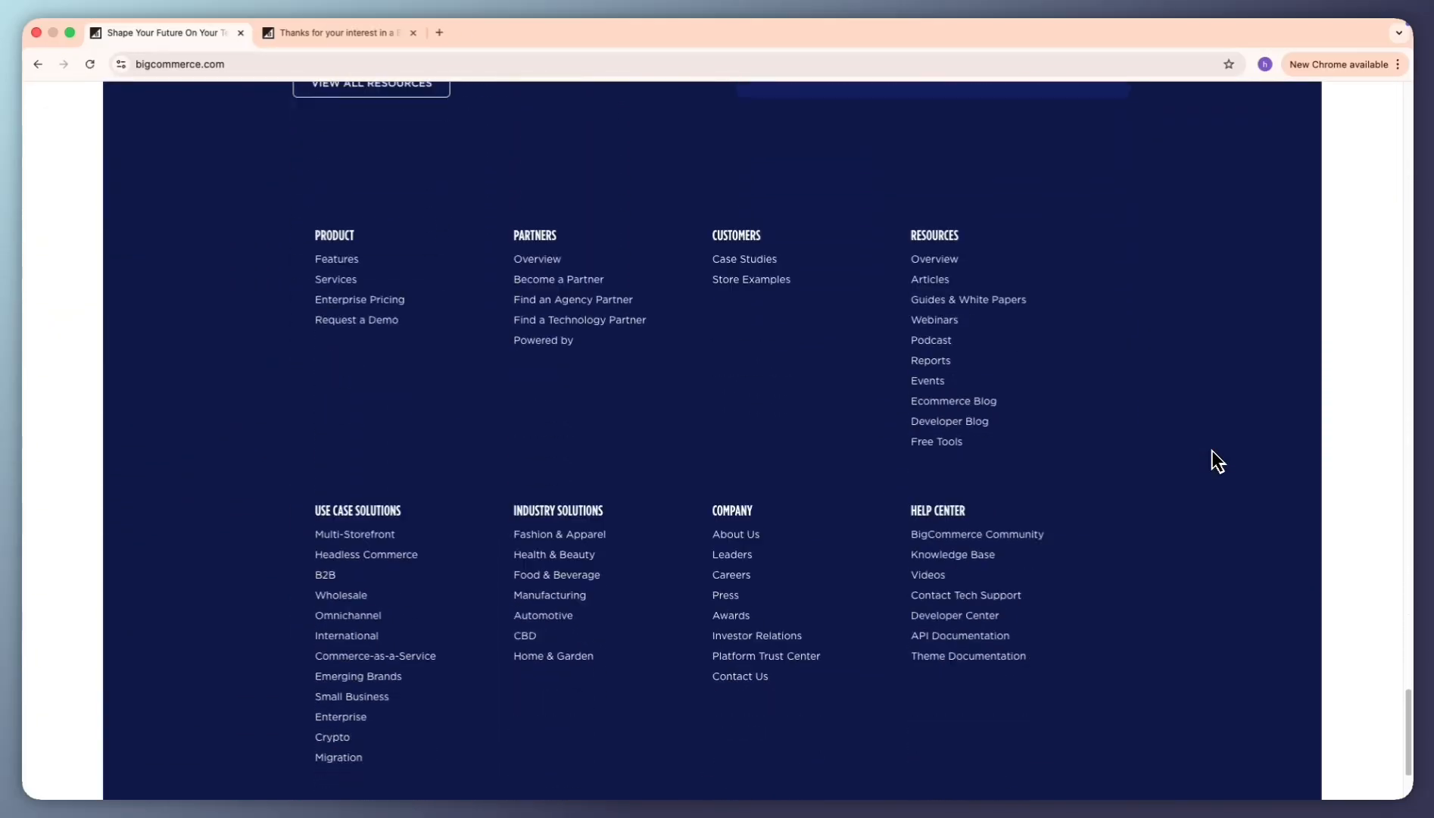
scroll(1212, 450, "up", 20)
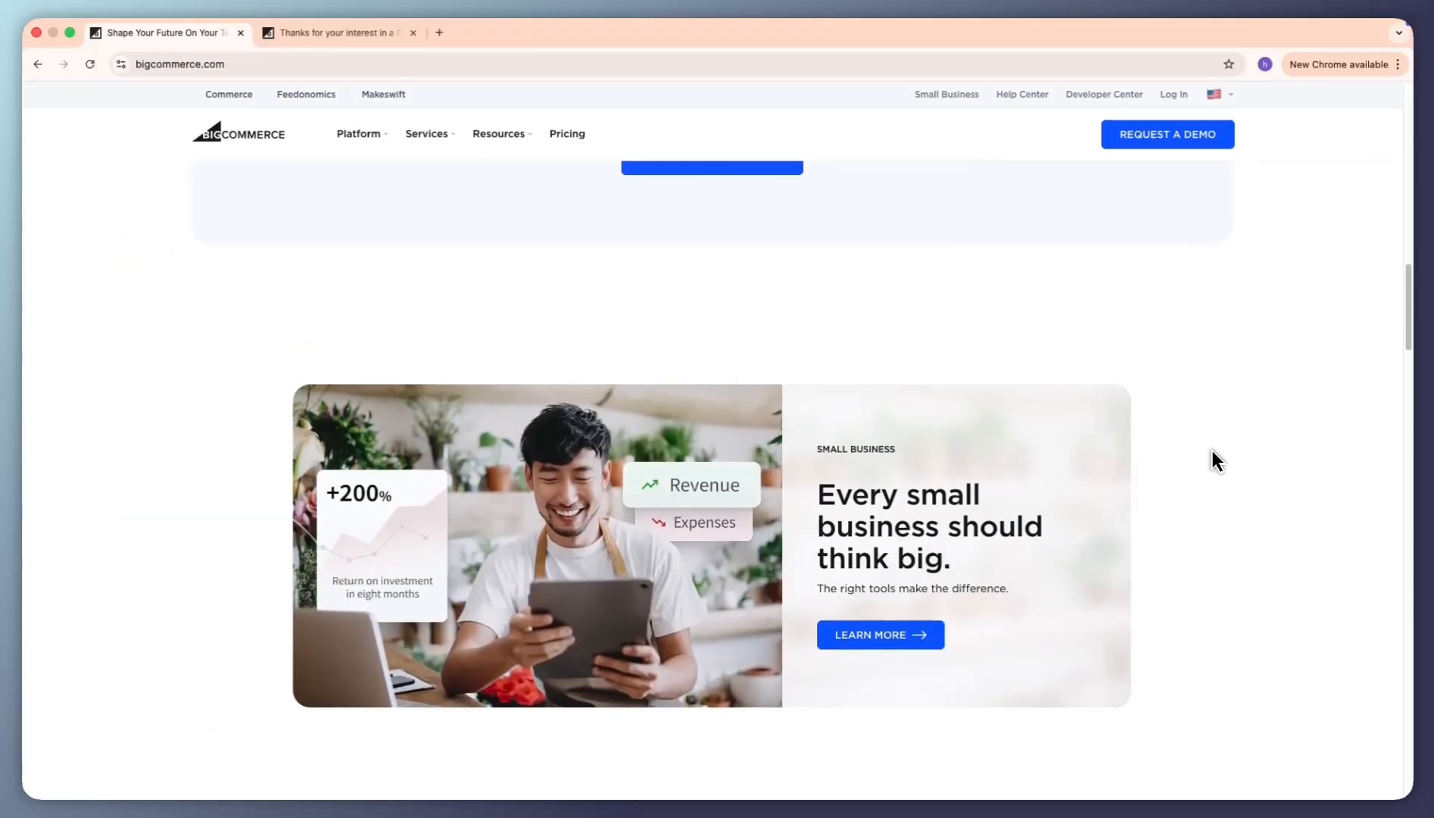
scroll(1216, 460, "up", 15)
Step: Start a free trial from the demo request confirmation page and look through the sign-up form's name, contact, password and store name fields
key("ctrl+Tab")
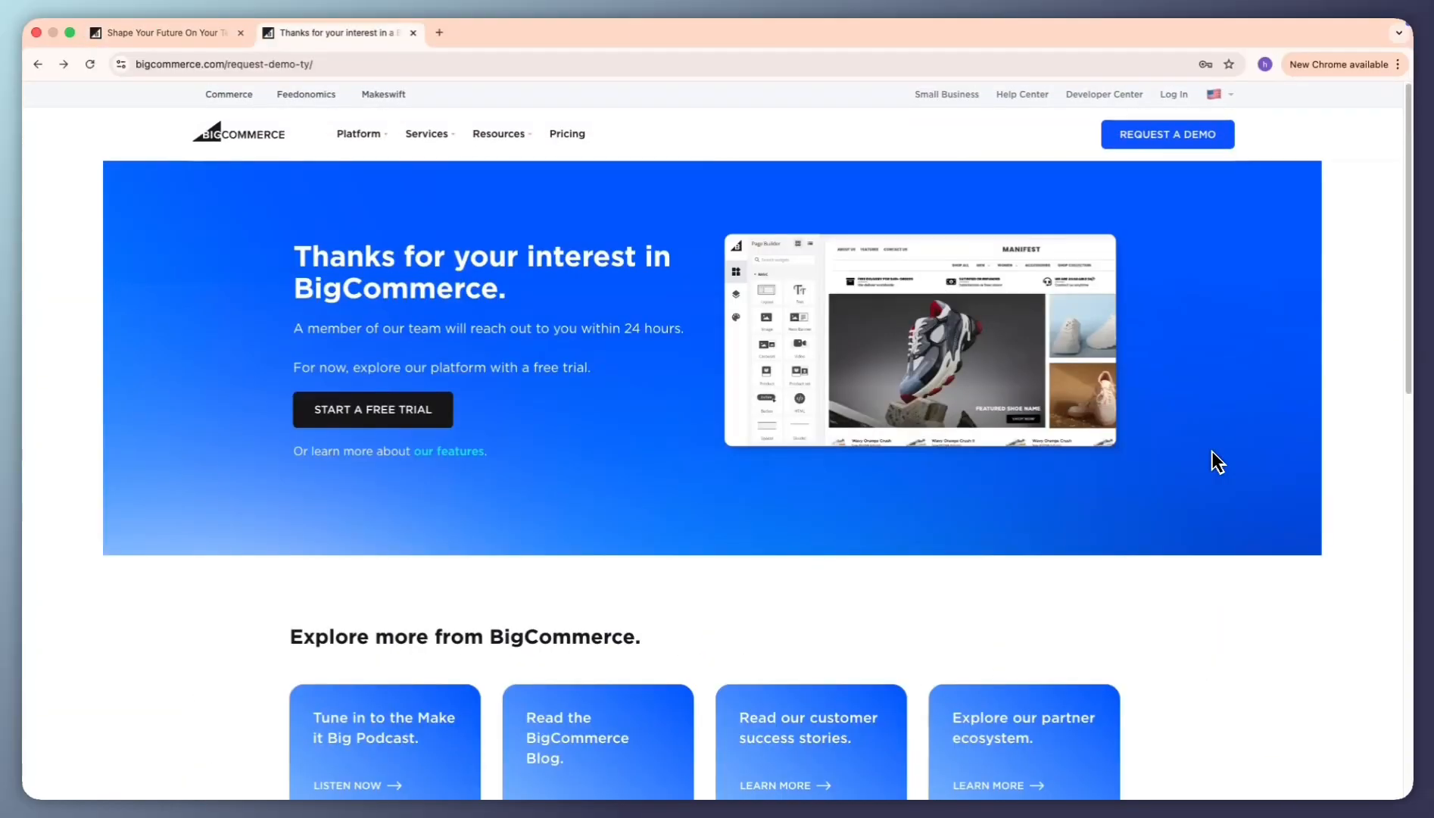
left_click(352, 404)
left_click(753, 322)
left_click(761, 394)
left_click(769, 475)
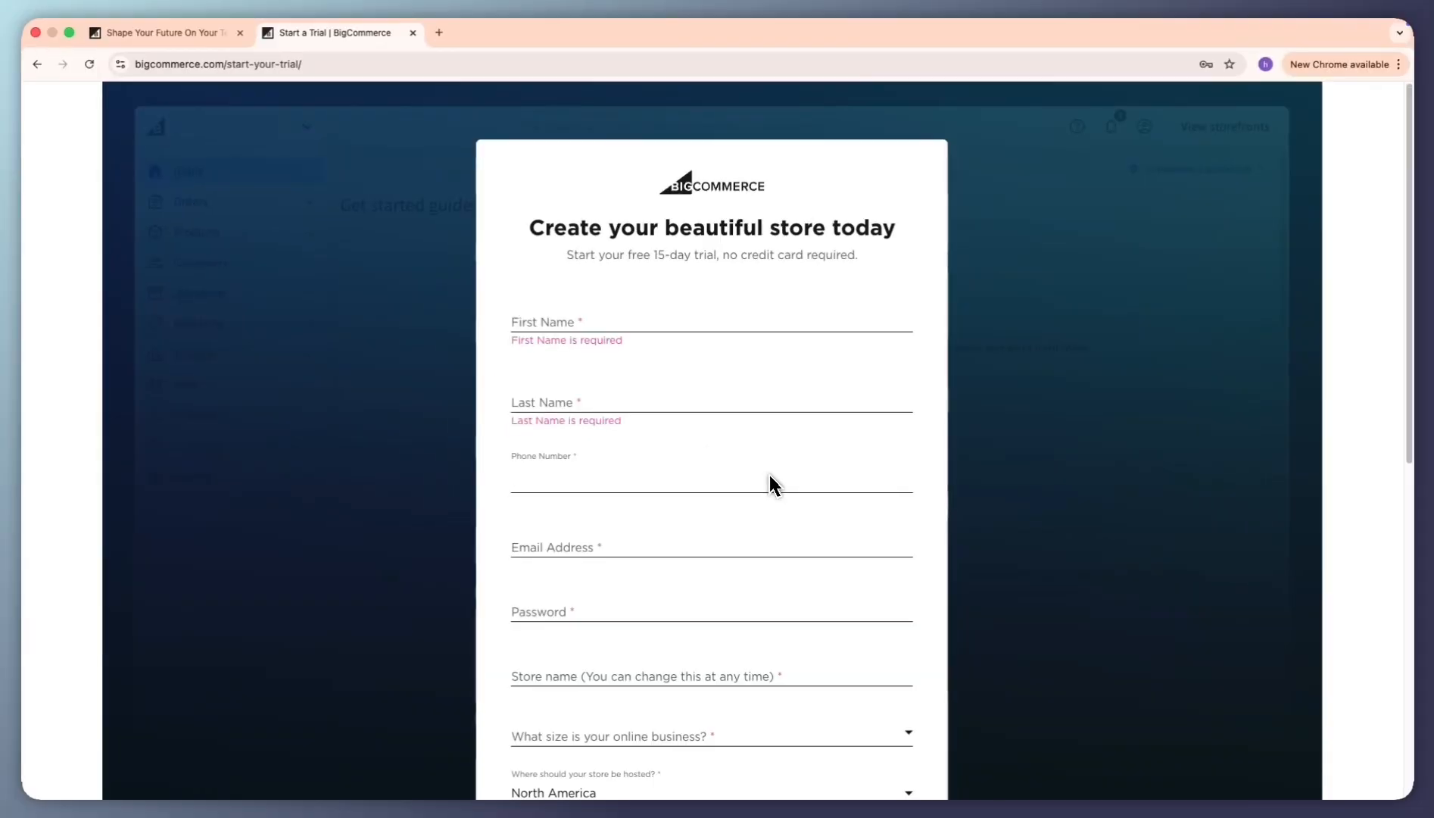
left_click(713, 405)
left_click(690, 553)
left_click(678, 486)
left_click(649, 638)
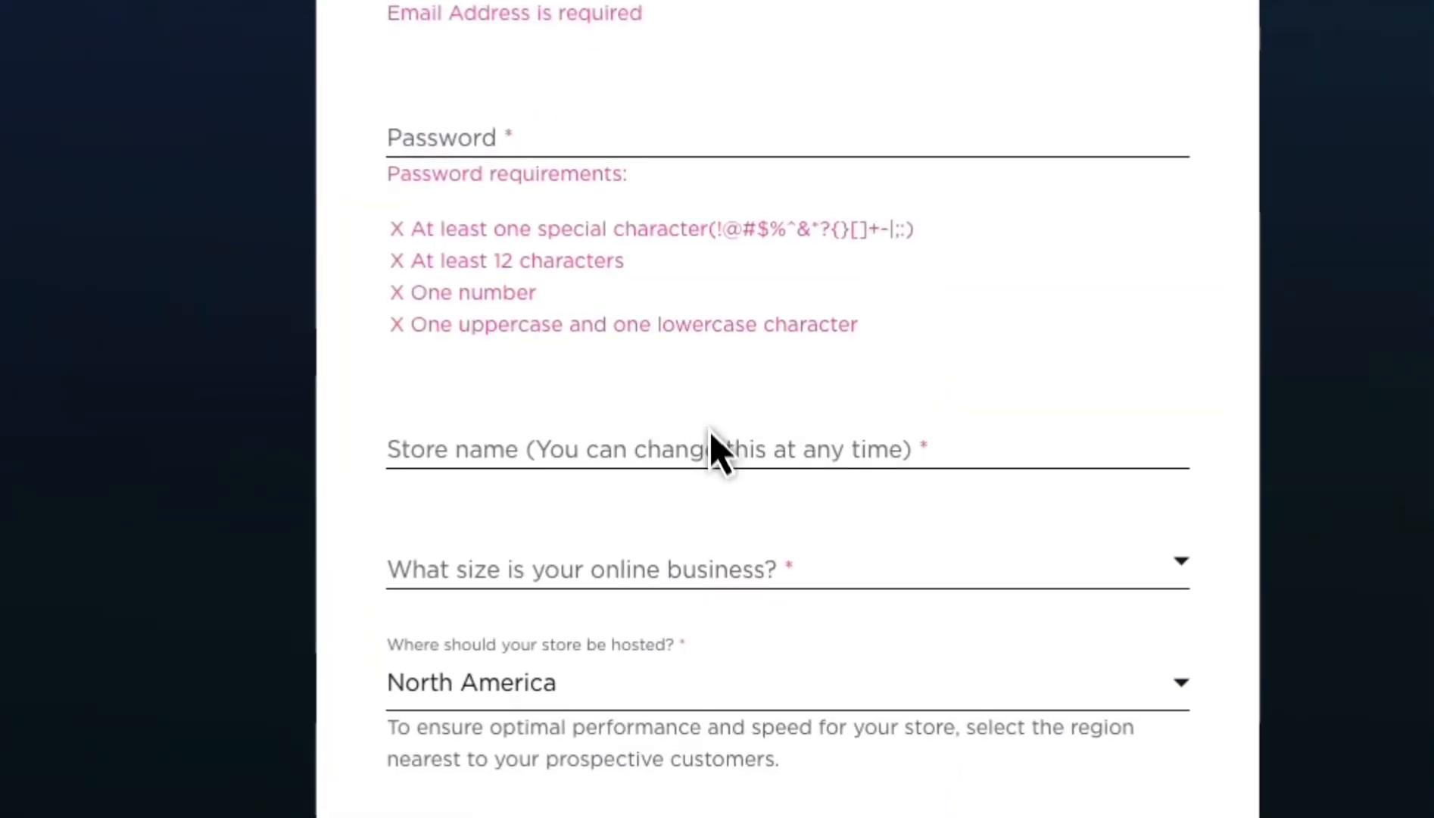
left_click(716, 452)
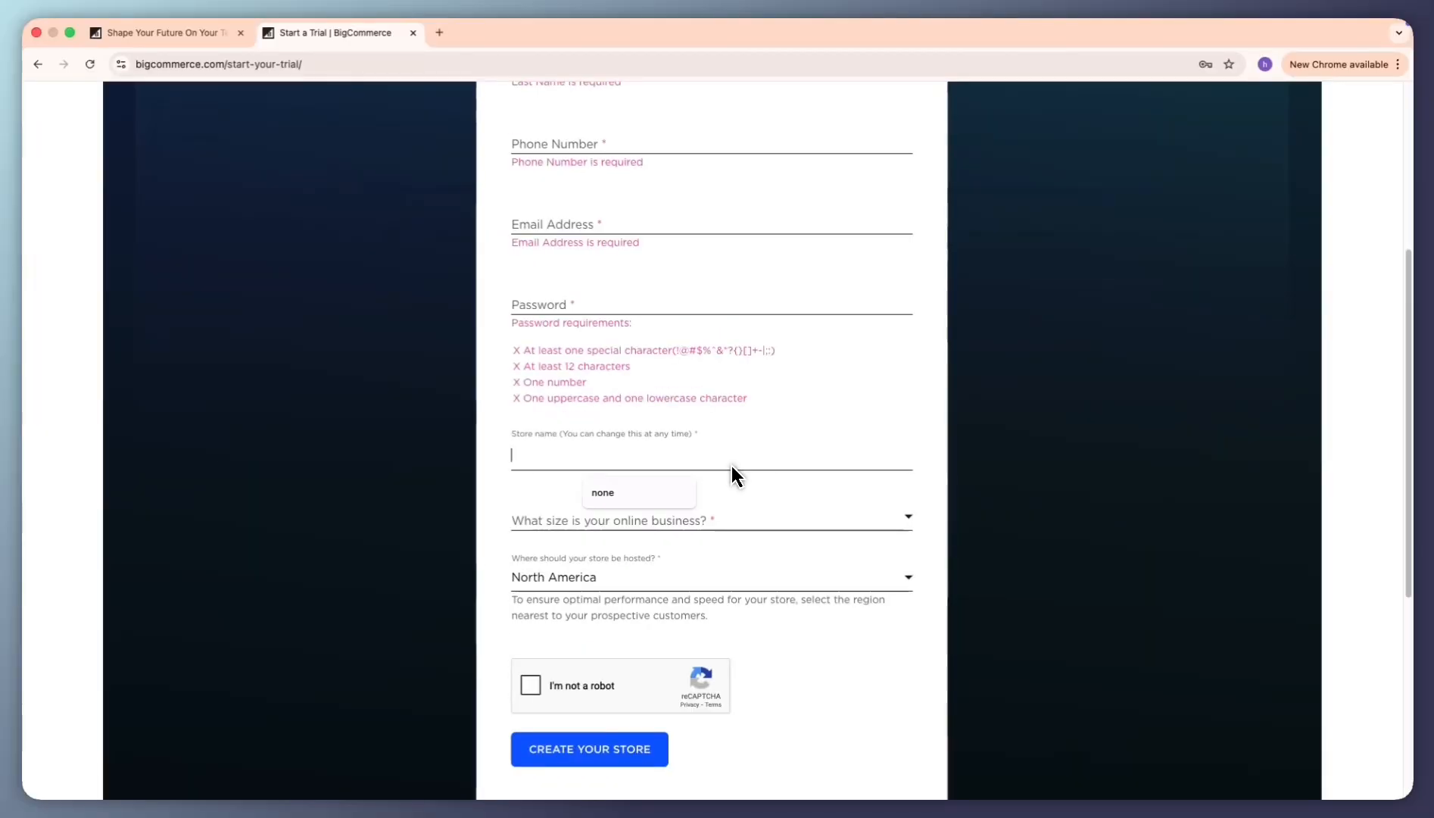
Step: Examine the online business size choices and the hosting region field of the trial sign-up form
left_click(745, 526)
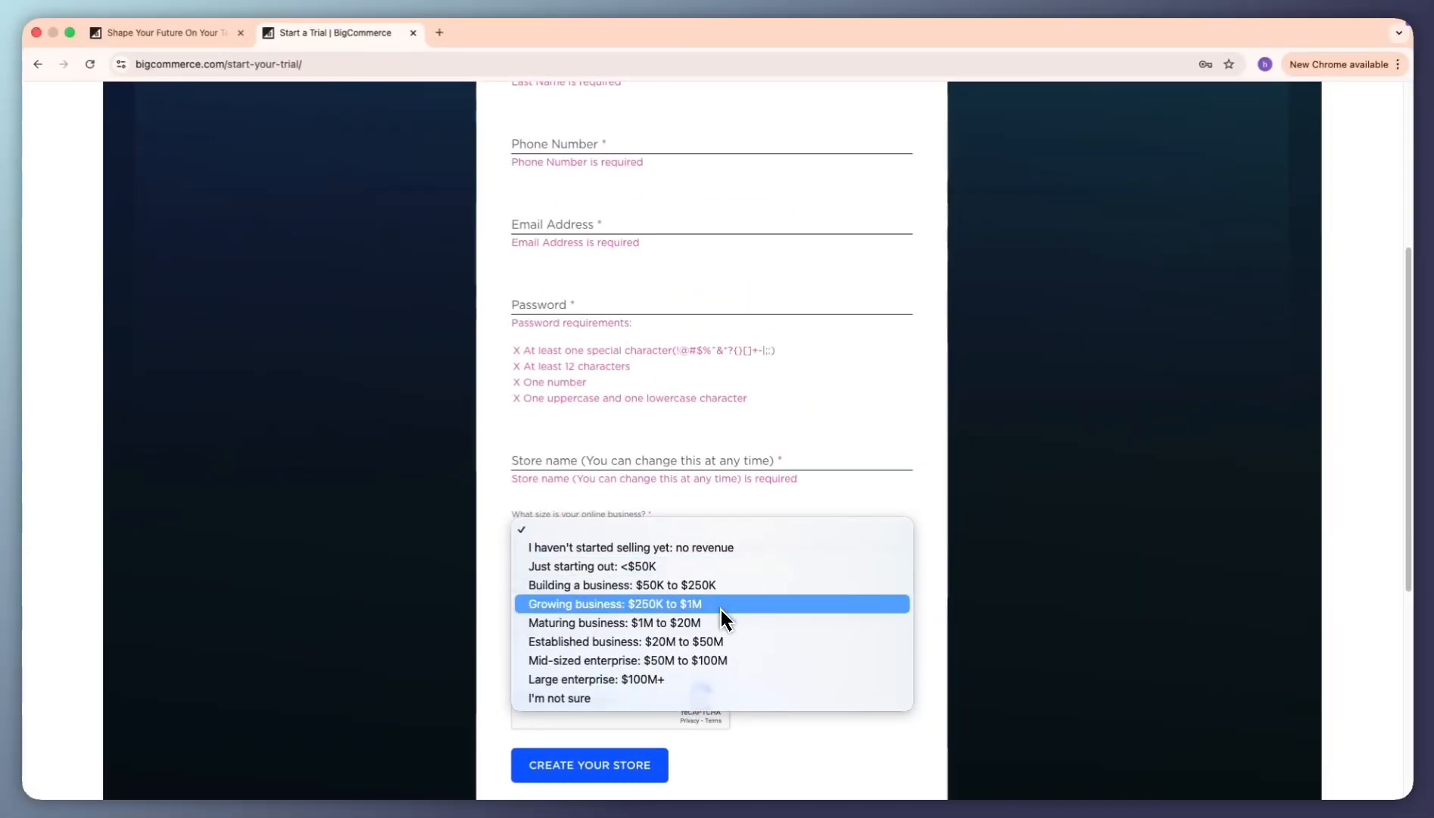
left_click(712, 548)
left_click(632, 593)
left_click(643, 628)
scroll(780, 630, "up", 1)
scroll(780, 630, "down", 1)
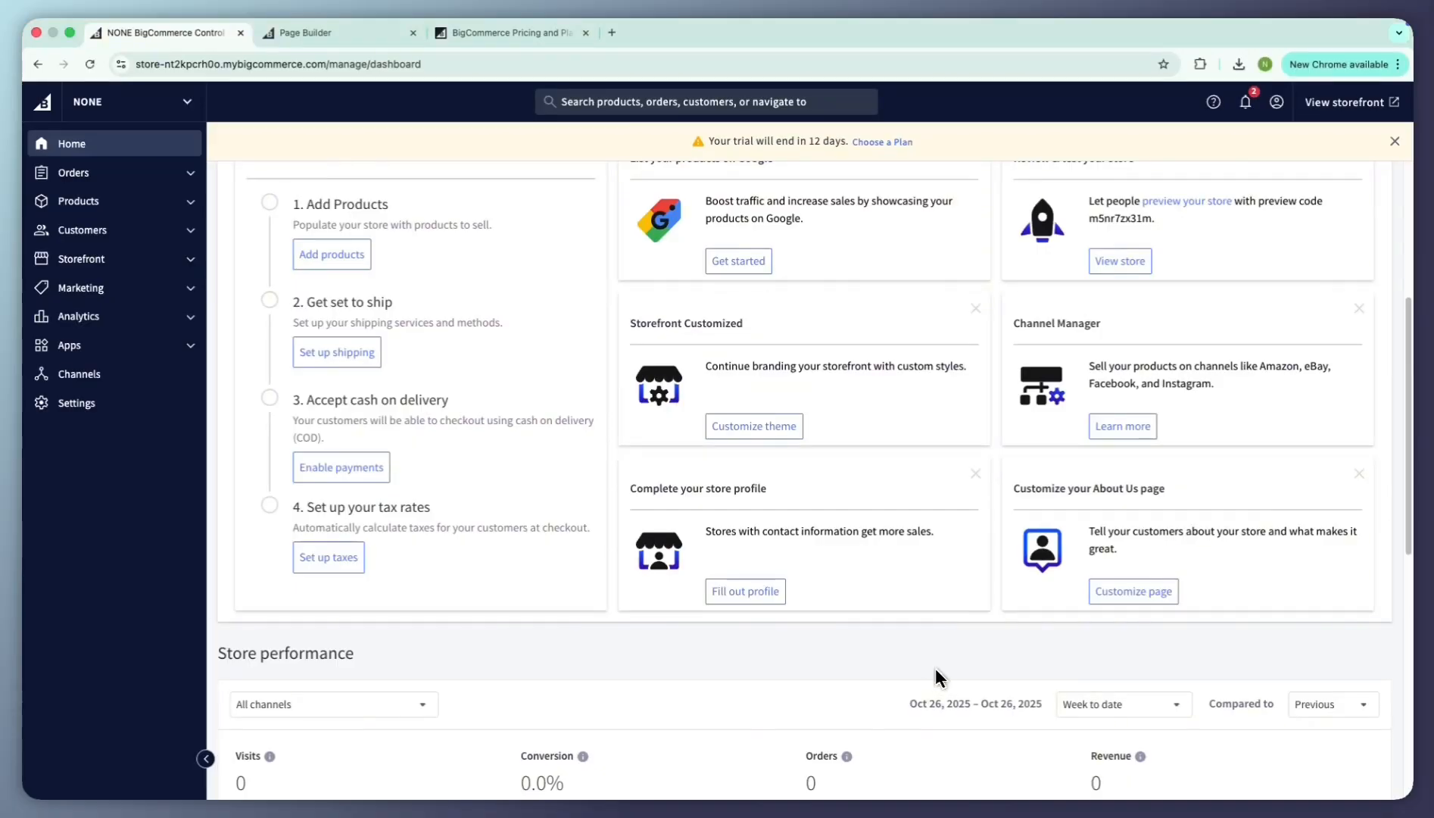
Step: Look over the store dashboard's setup guides and store performance section
scroll(928, 675, "up", 5)
scroll(925, 420, "down", 1)
scroll(746, 530, "down", 10)
scroll(756, 424, "up", 6)
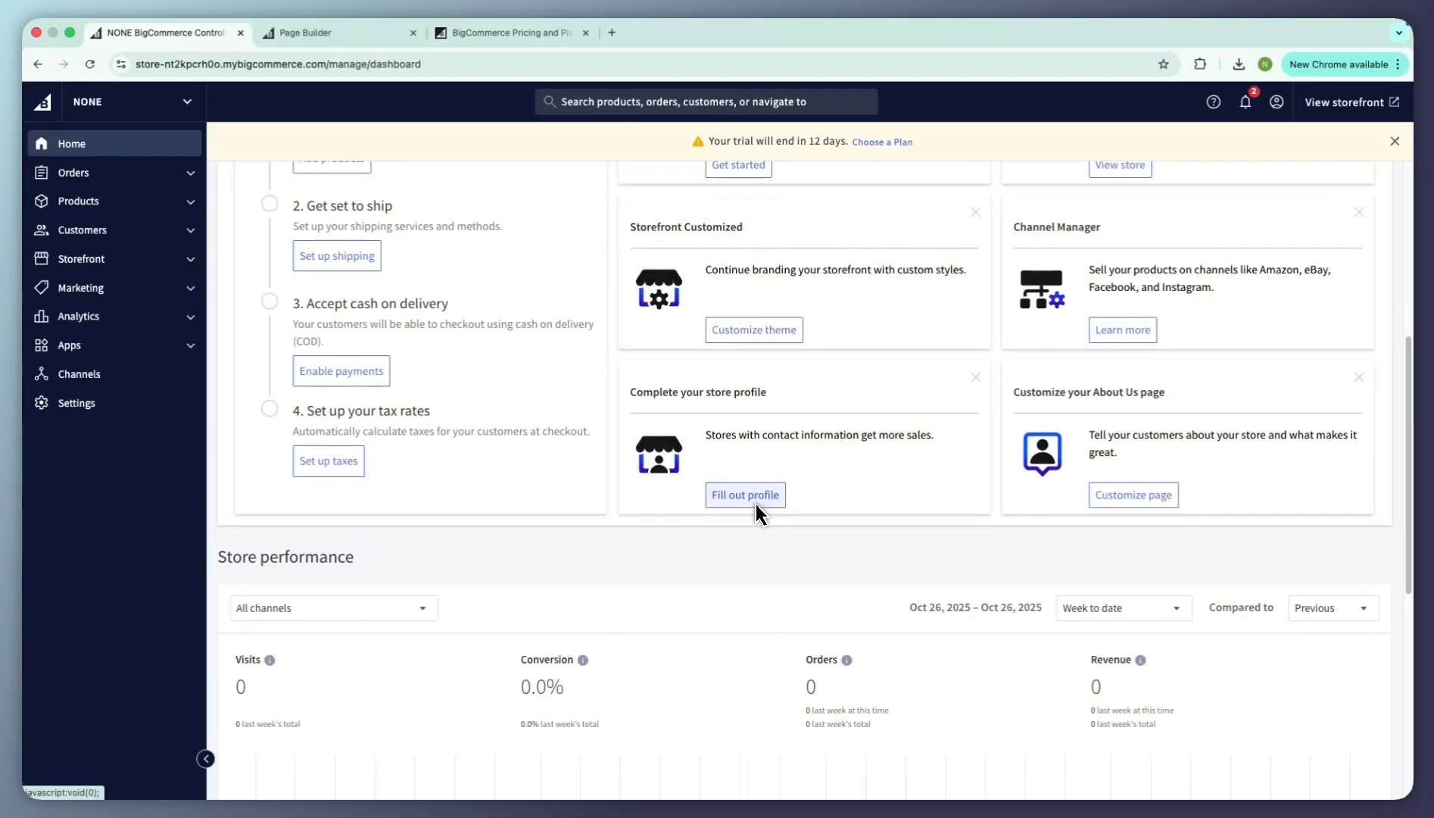
scroll(759, 558, "up", 5)
Step: Browse the store's orders, products, customers, themes, marketing and analytics sections, then open the storefront
left_click(122, 177)
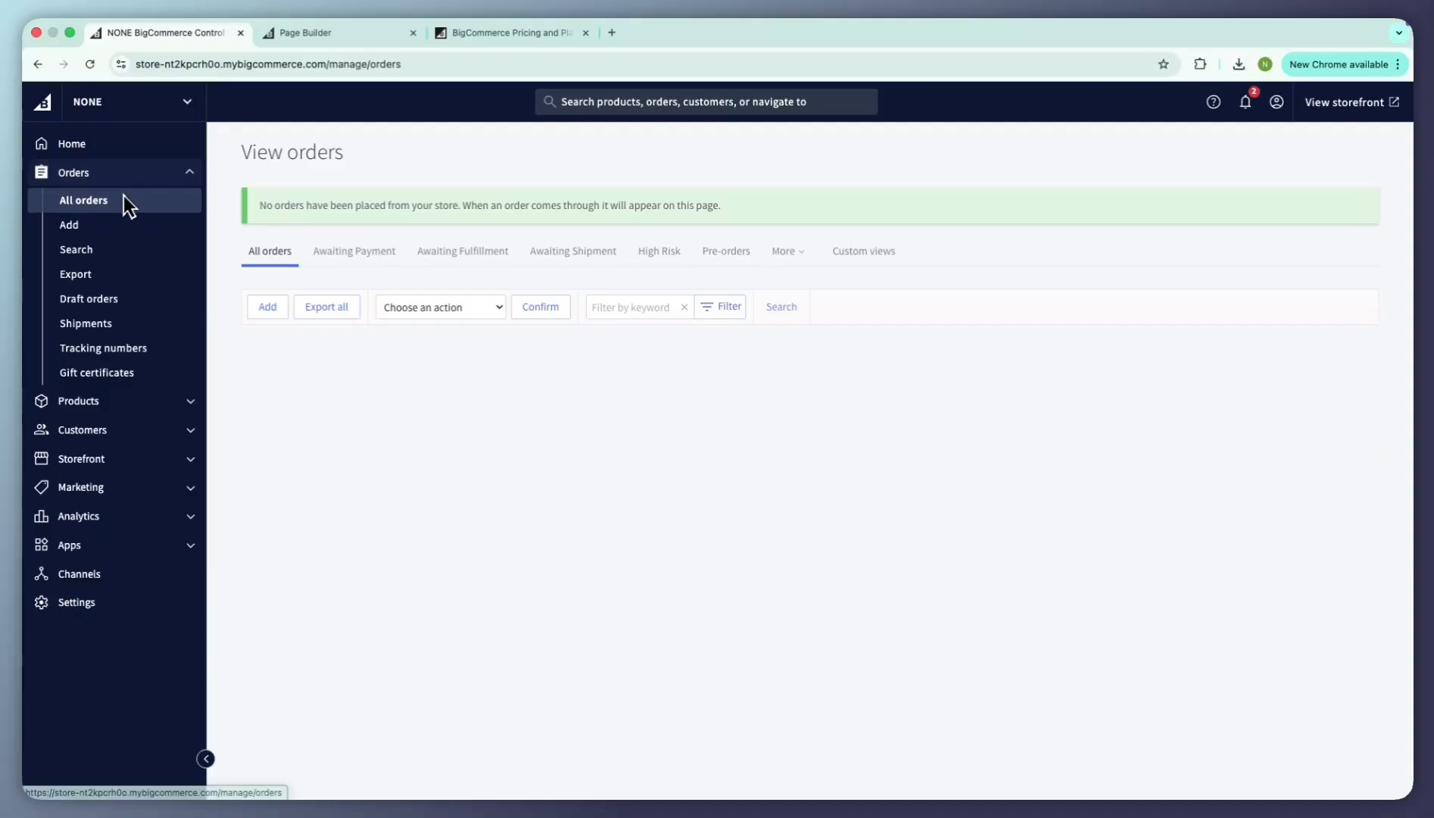
left_click(113, 400)
left_click(118, 550)
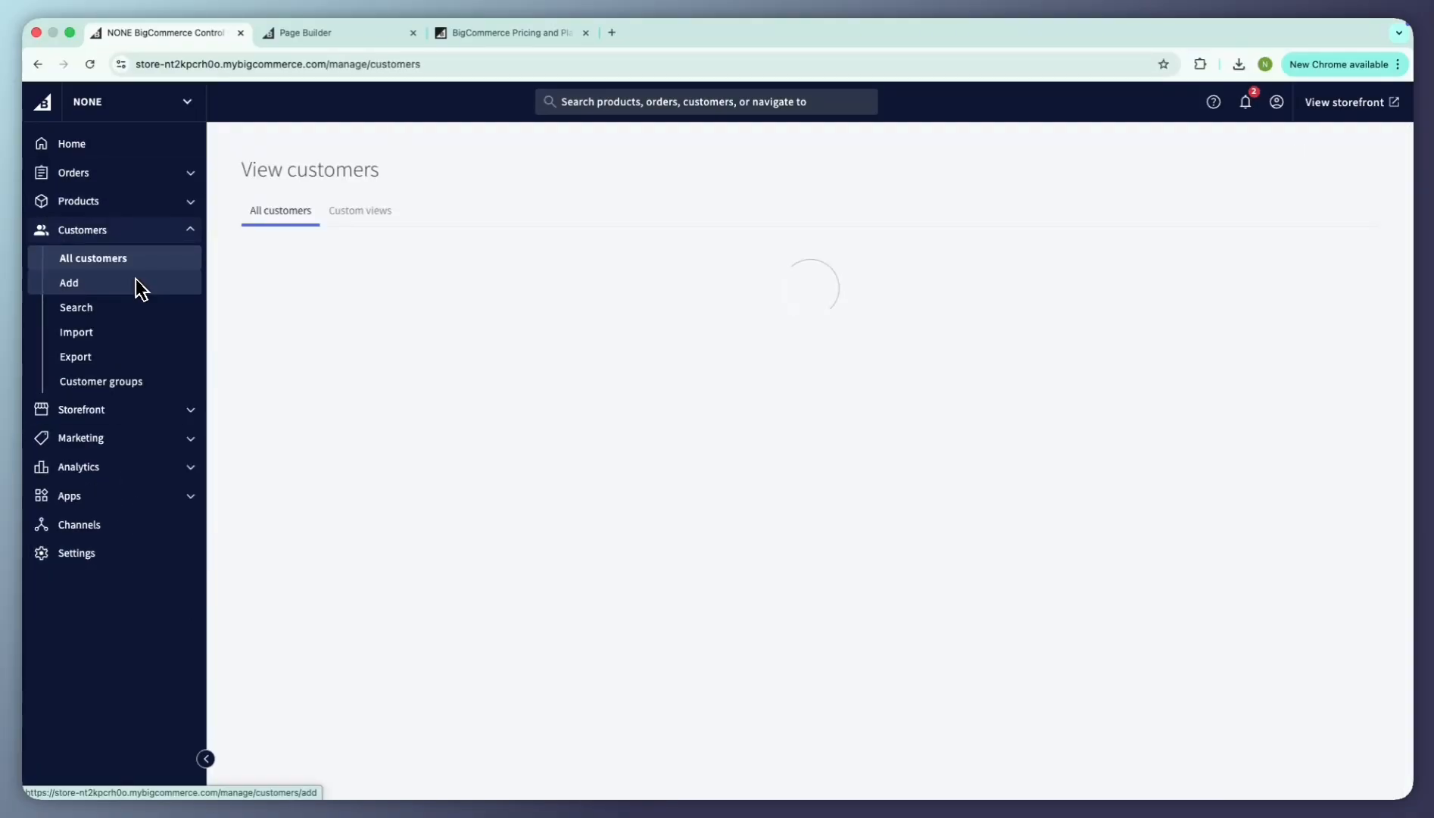
left_click(113, 408)
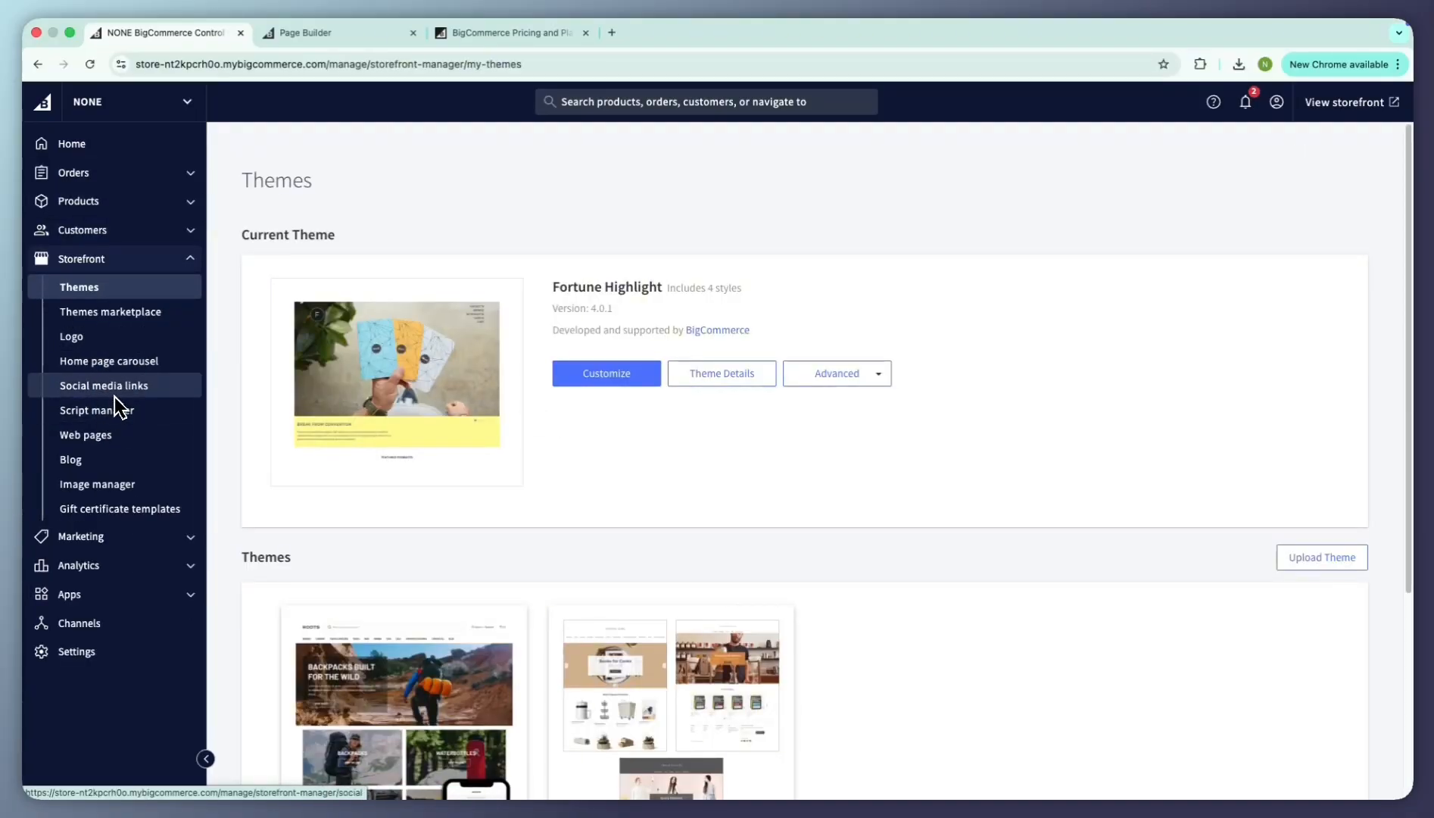
left_click(83, 536)
left_click(79, 512)
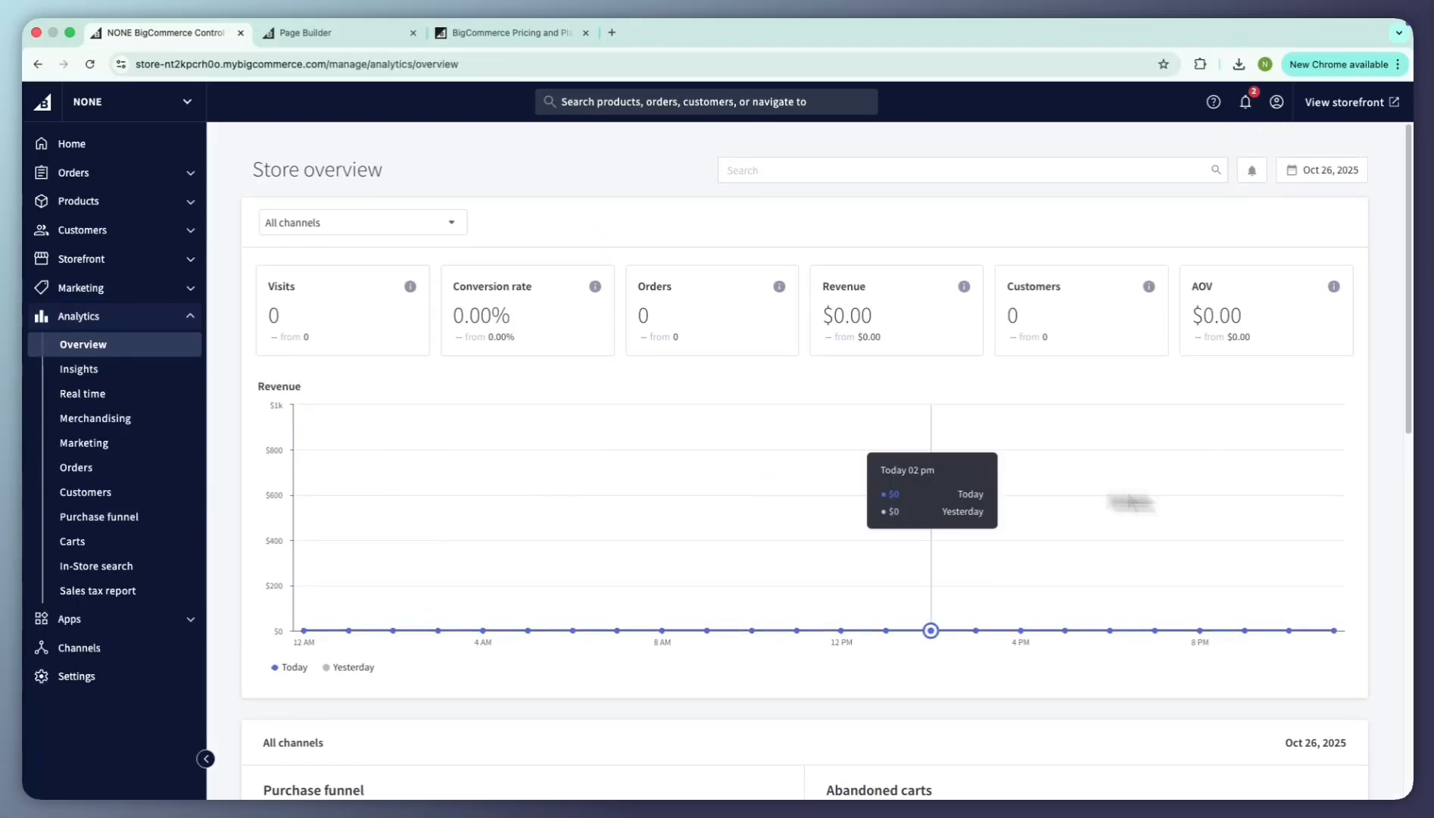
left_click(1350, 101)
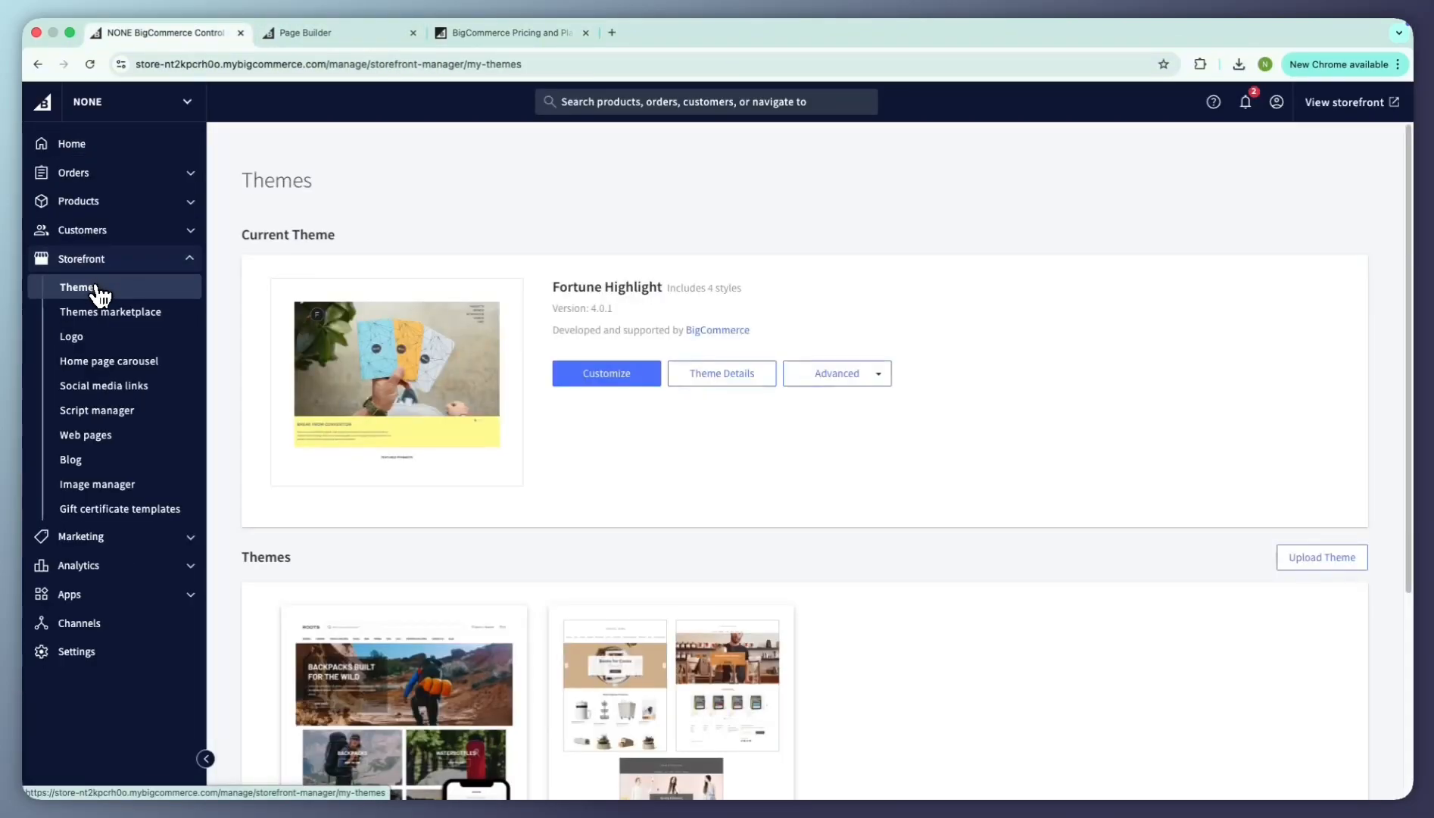
Step: Look over the store's installed themes and browse the free themes in the themes marketplace
scroll(681, 616, "down", 4)
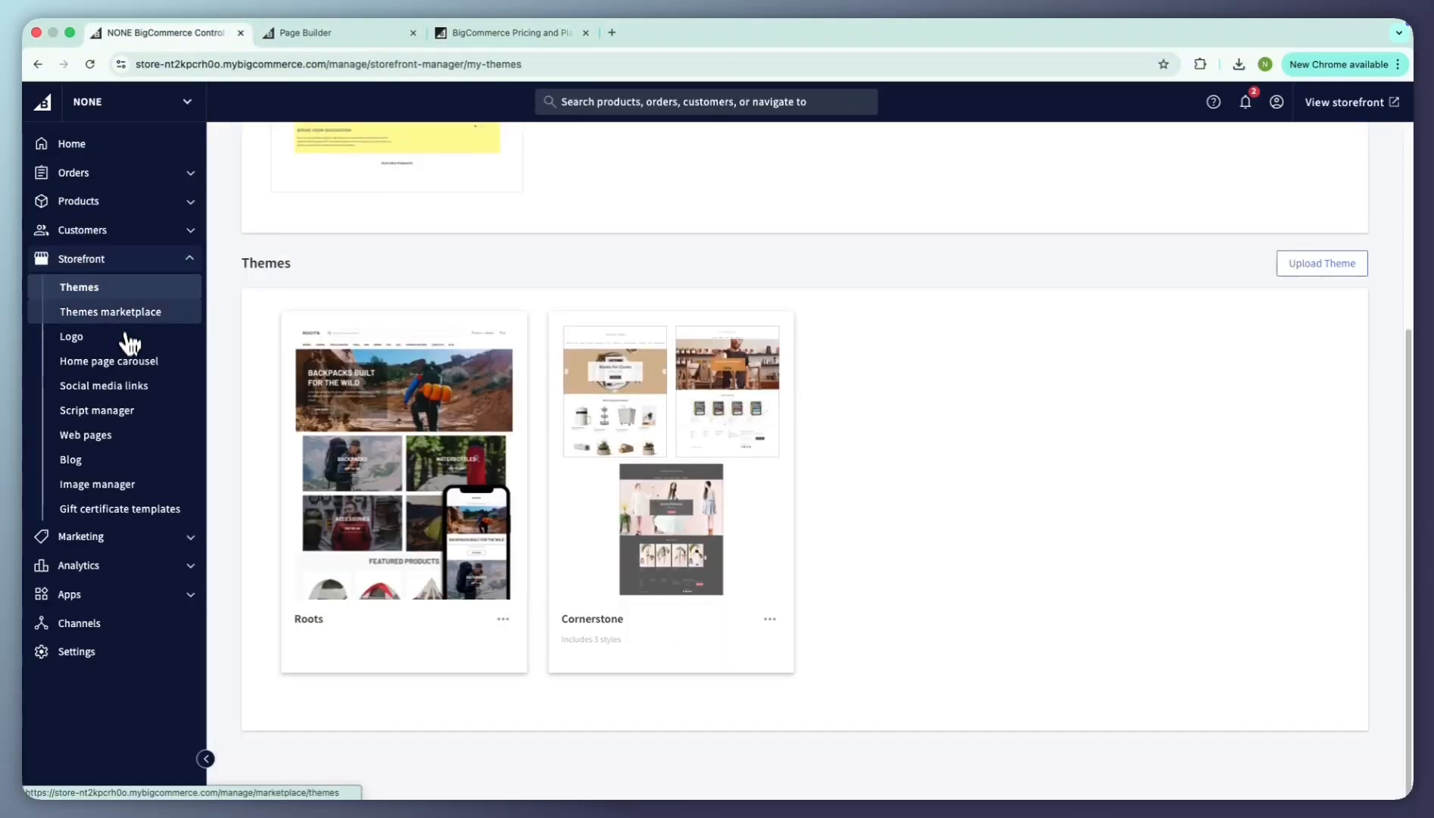
left_click(111, 311)
scroll(944, 480, "down", 3)
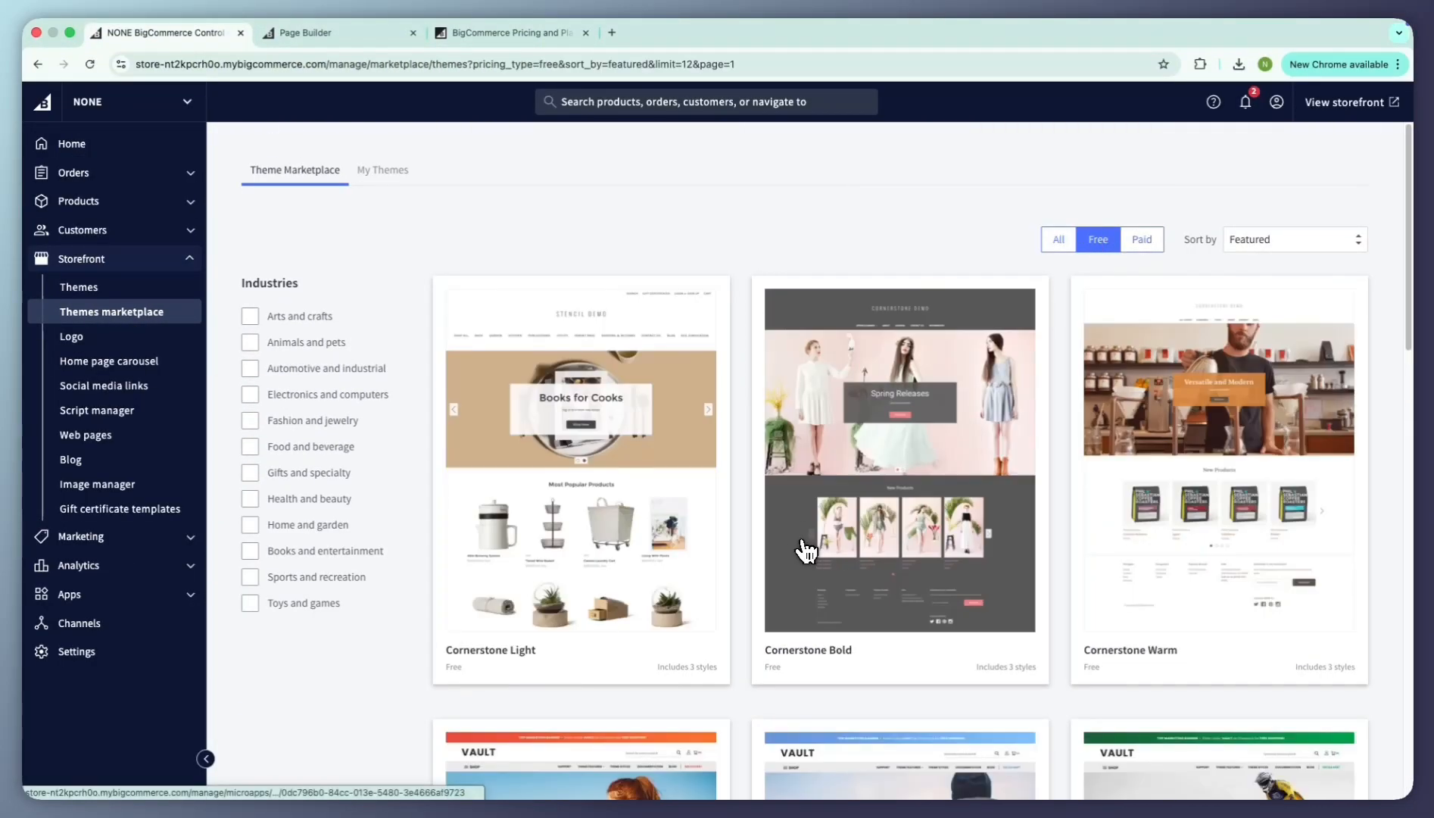
scroll(862, 573, "down", 3)
scroll(862, 573, "down", 5)
Step: Review the Fortune Highlight theme's marketplace page and open it among the store's own themes
left_click(893, 545)
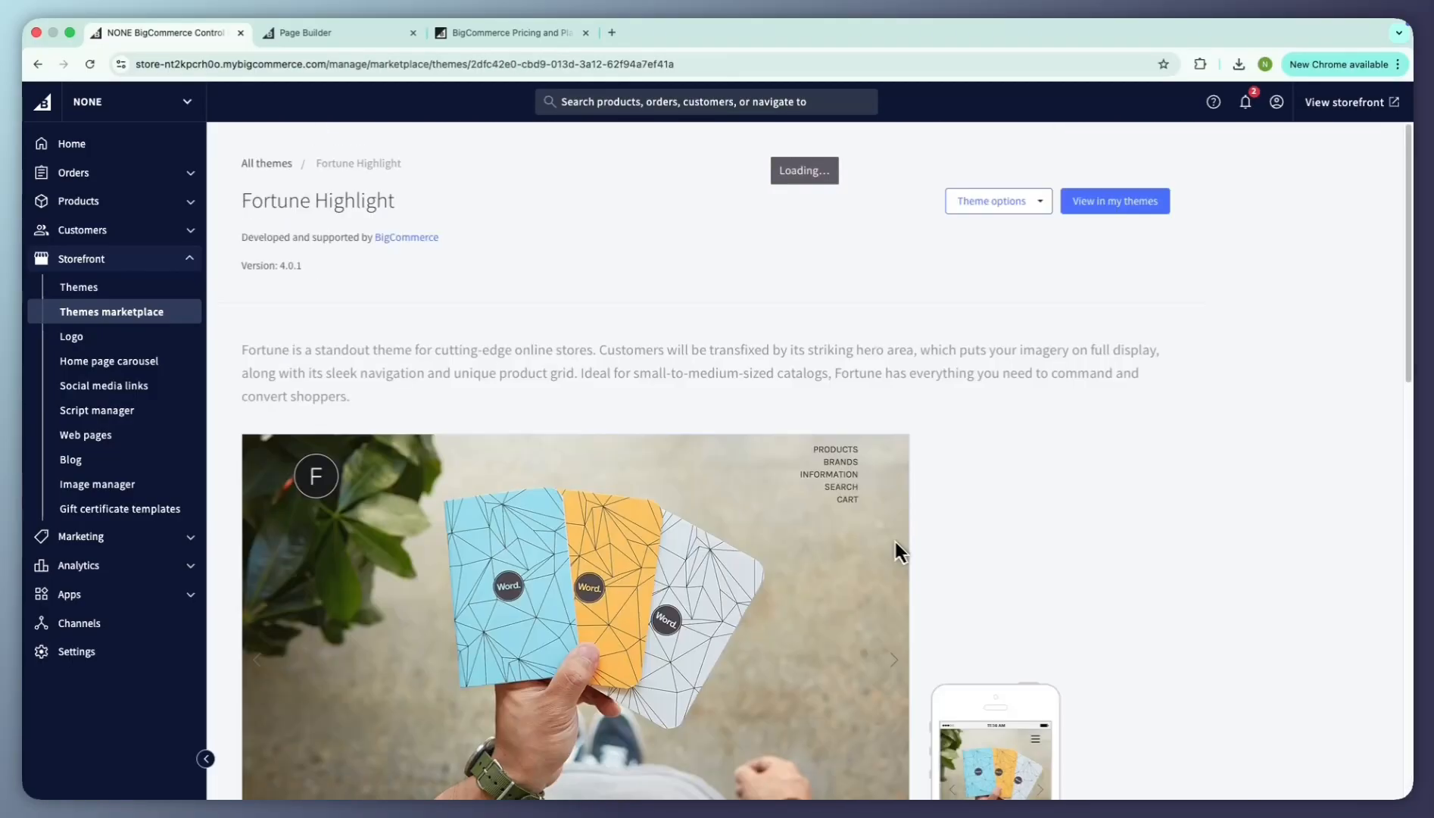
scroll(892, 548, "down", 5)
scroll(833, 379, "up", 10)
left_click(1114, 201)
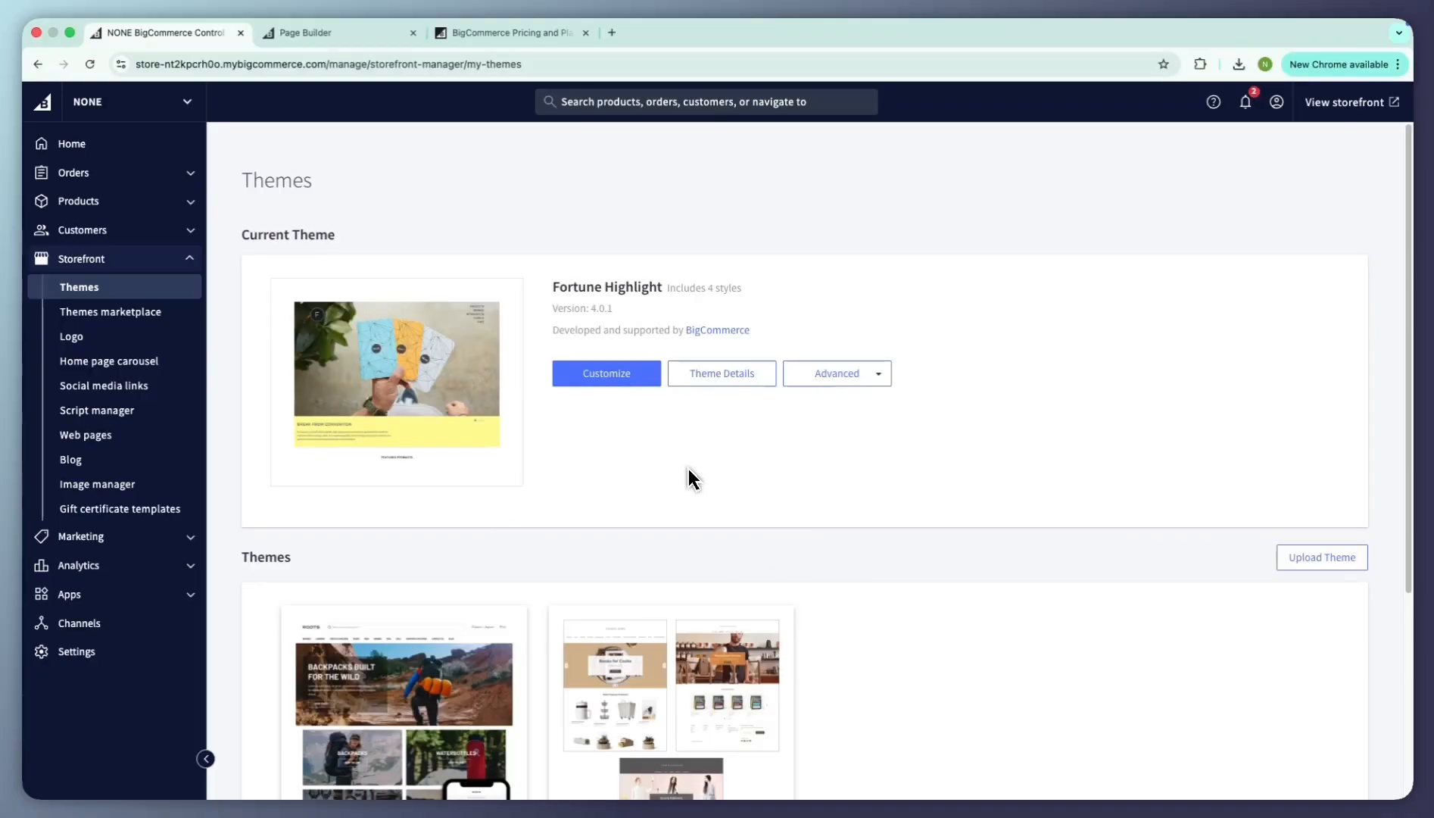
Step: Customize the Fortune Highlight theme by adding a Hero Banner below the homepage carousel, and check the banner's image fit and size options
left_click(611, 379)
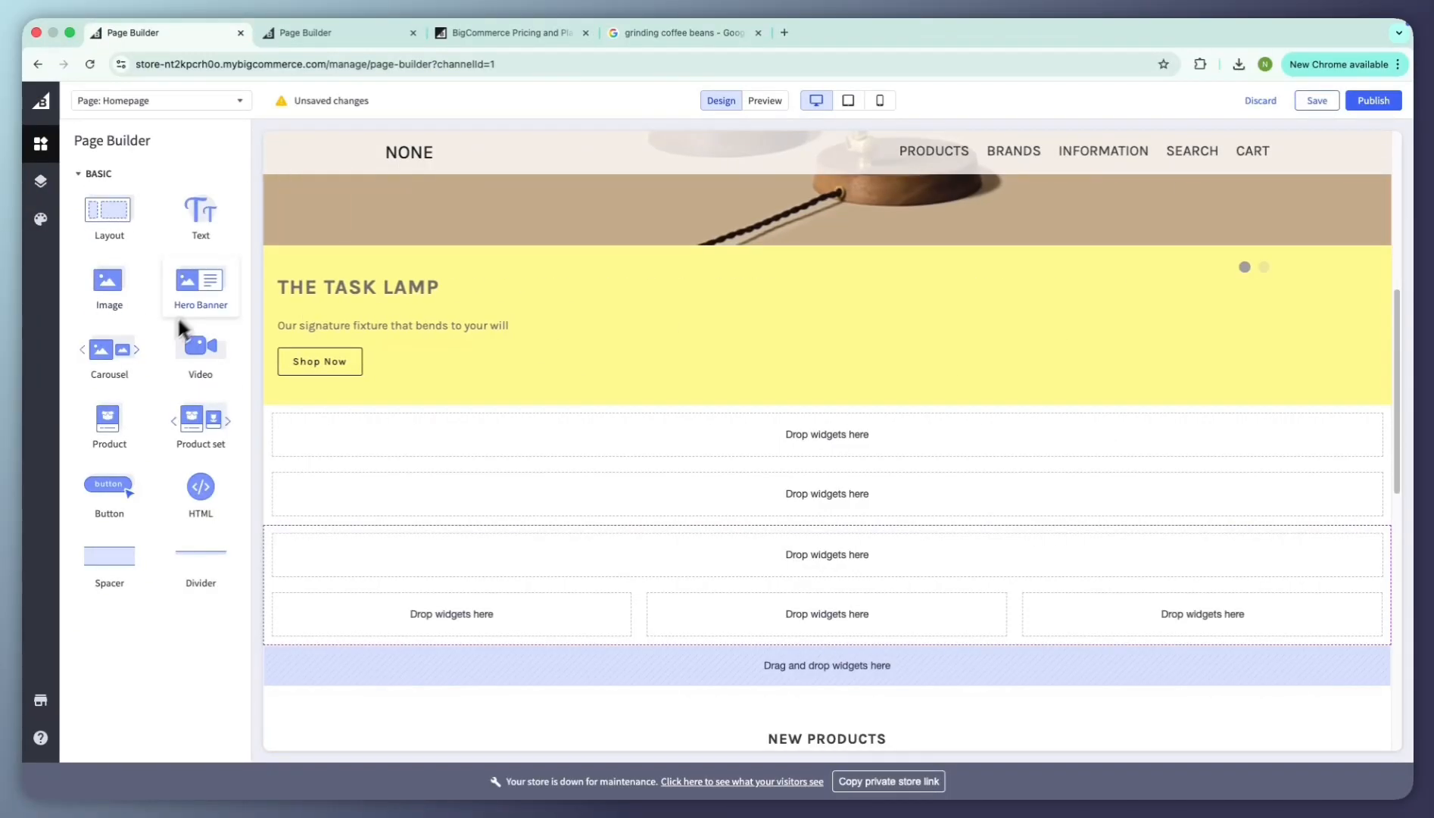
left_click_drag(201, 280, 586, 454)
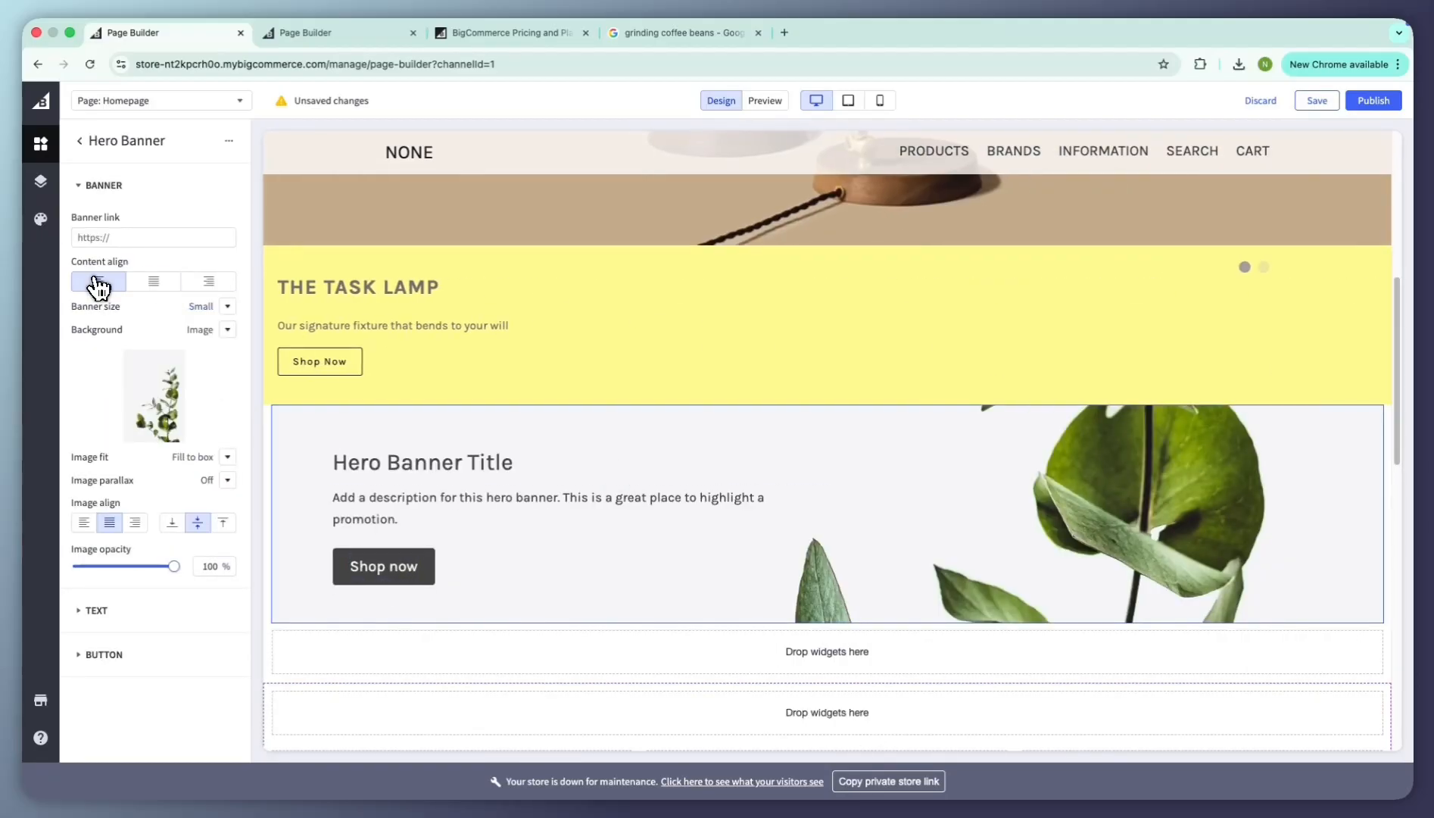
left_click(227, 457)
left_click(228, 308)
left_click(228, 306)
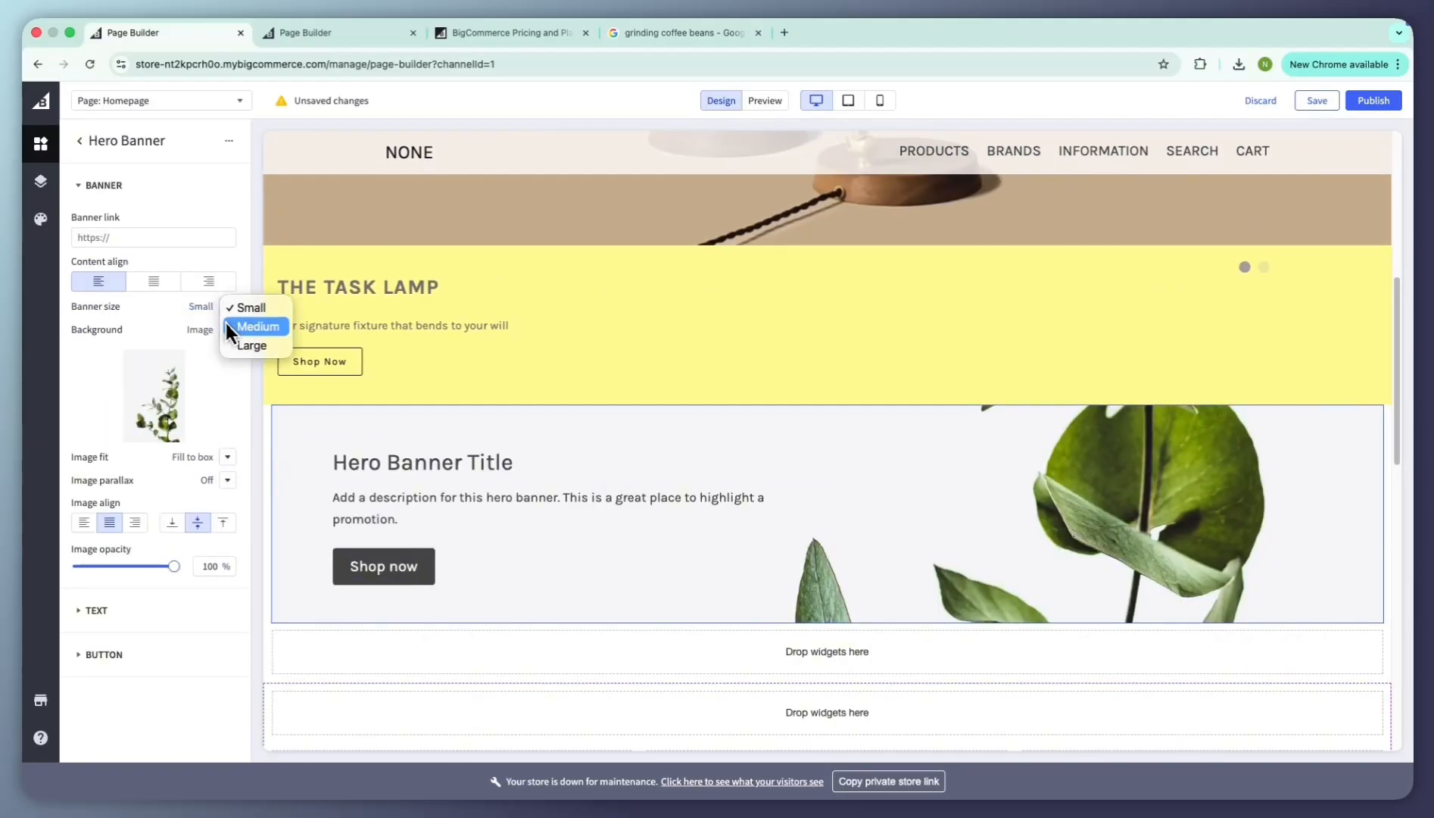
left_click(219, 319)
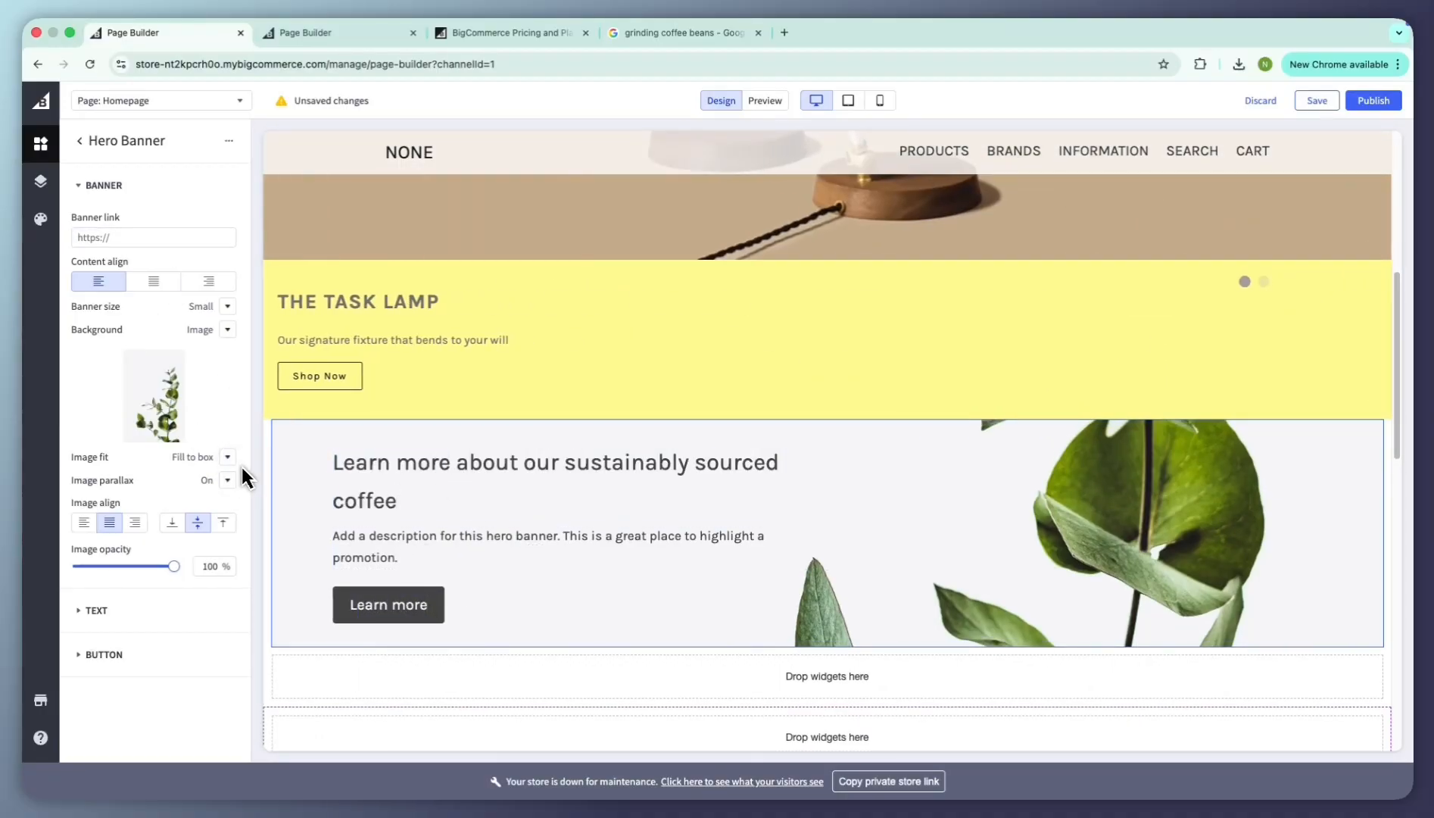
Step: Add layout rows below the hero banner and divide them into columns for pictures and text
left_click(79, 141)
left_click_drag(109, 219, 530, 667)
left_click(682, 628)
scroll(380, 584, "down", 1)
scroll(381, 584, "down", 1)
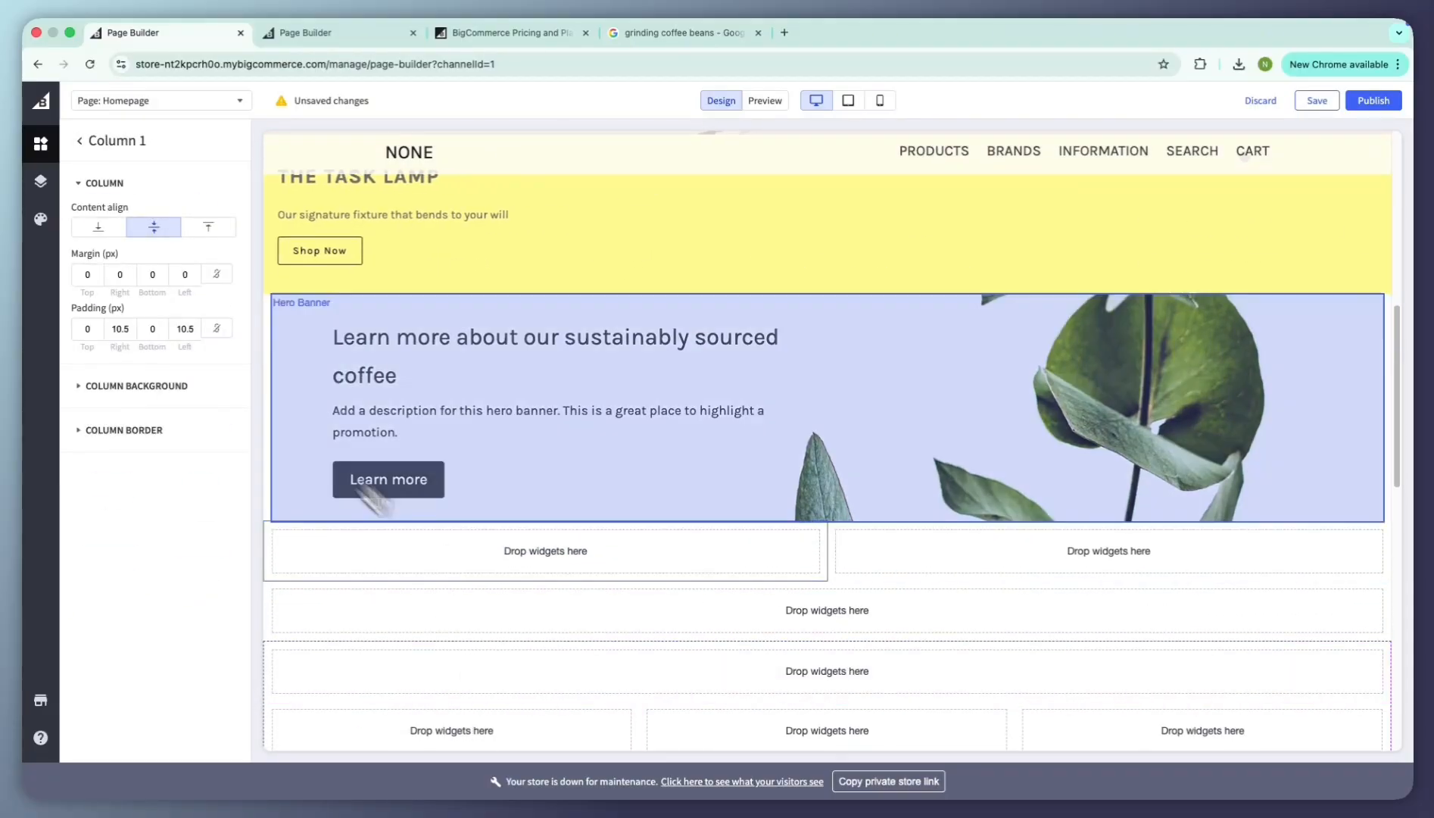
left_click(853, 563)
left_click(148, 227)
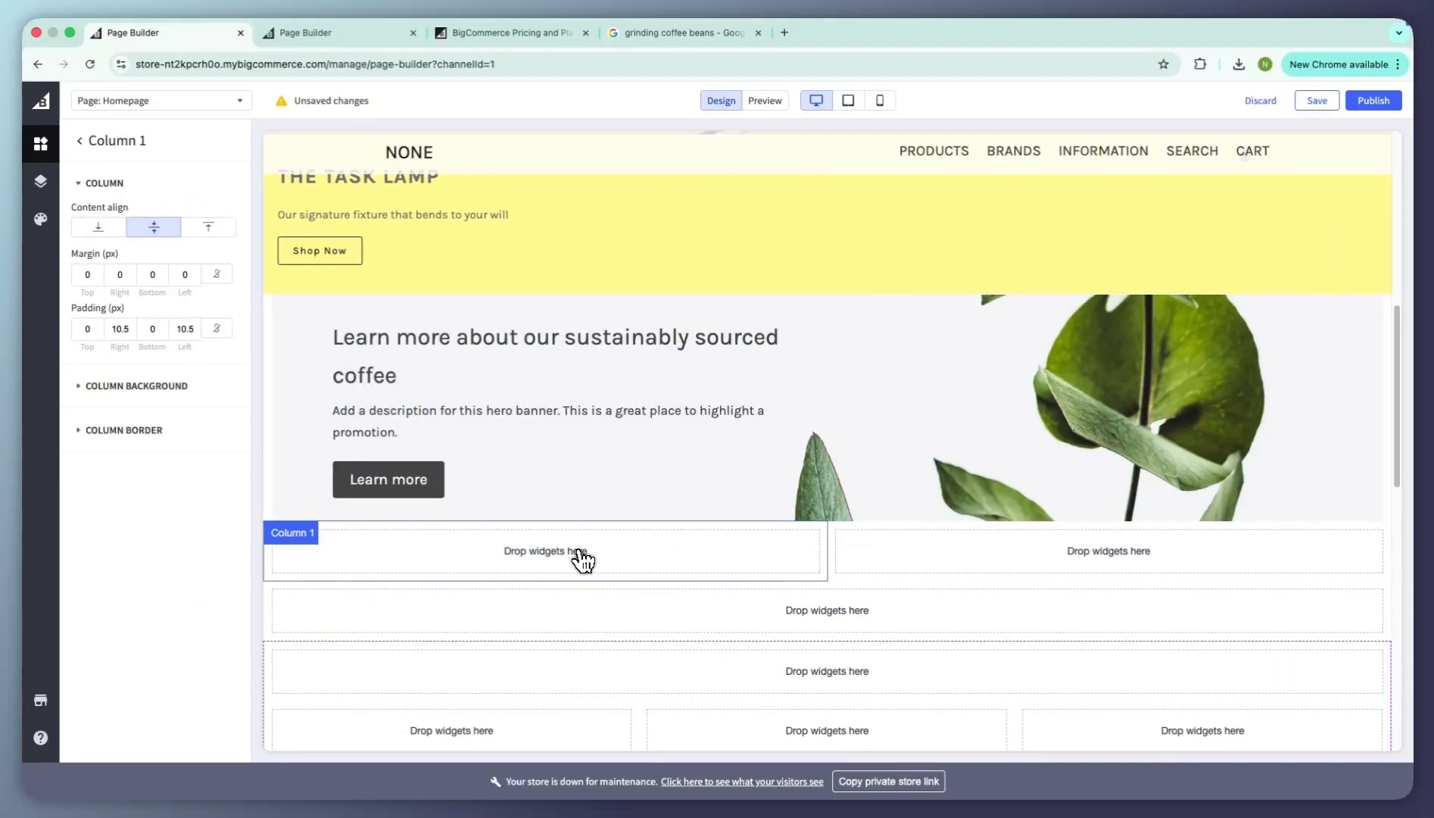
Step: Place an Image widget in each column below the hero banner and a Text widget in each column underneath
left_click(79, 141)
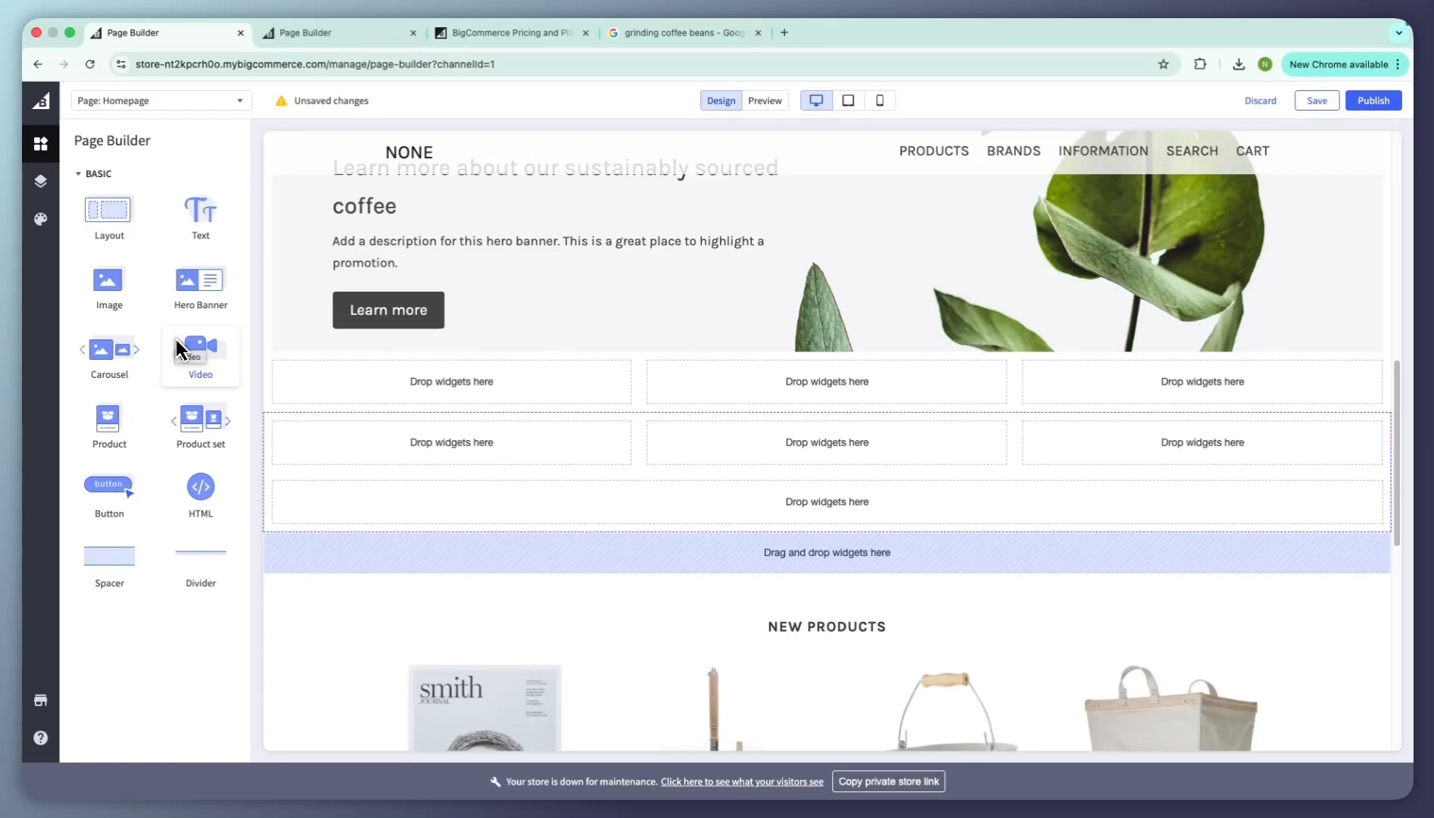
left_click_drag(107, 281, 454, 386)
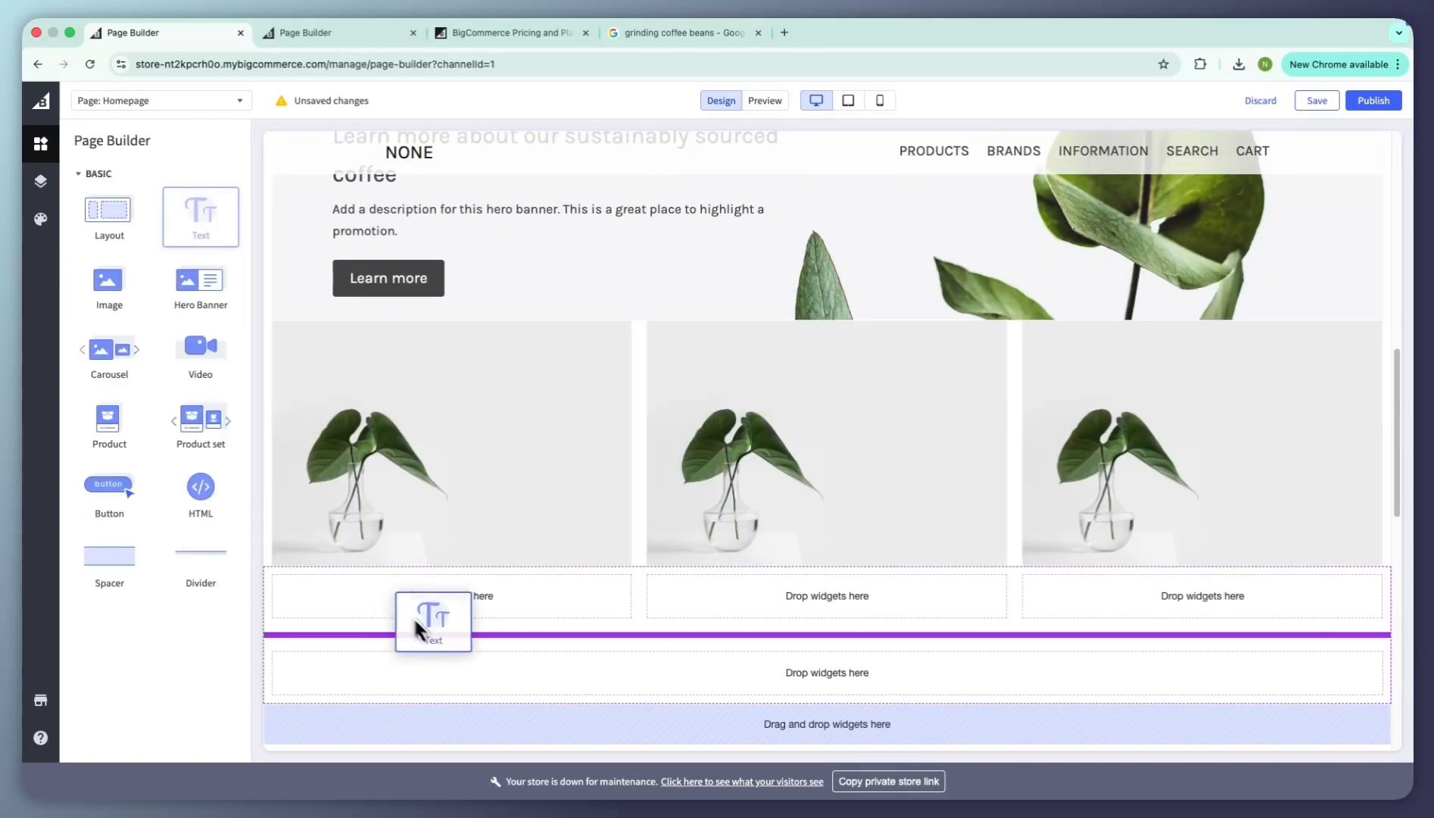
left_click_drag(414, 616, 415, 619)
Step: Replace the three placeholder images with uploaded pictures of coffee seedlings, bean roasting and hand grinding
left_click(430, 483)
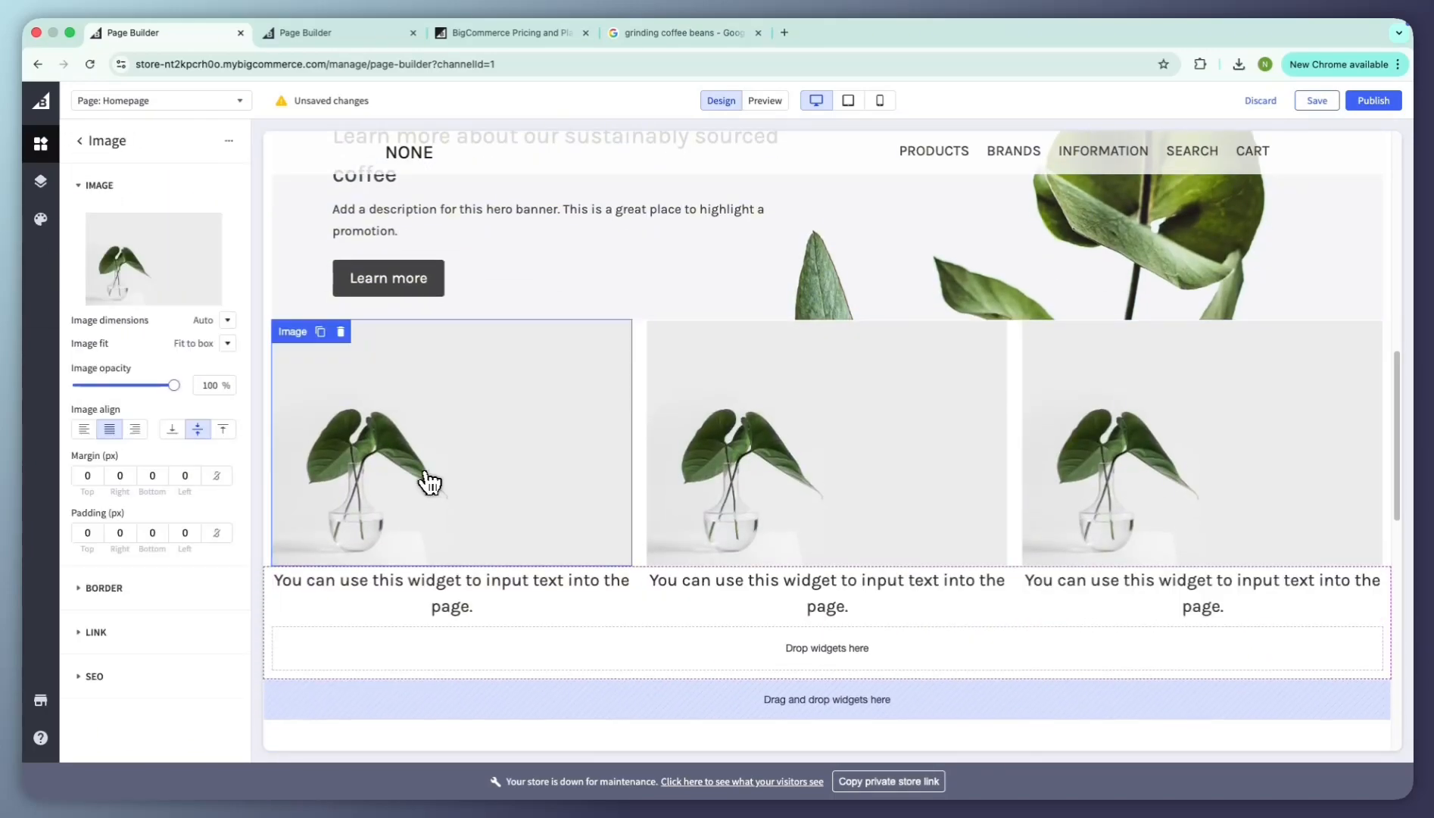
left_click(154, 259)
left_click(392, 251)
left_click(392, 415)
left_click(474, 289)
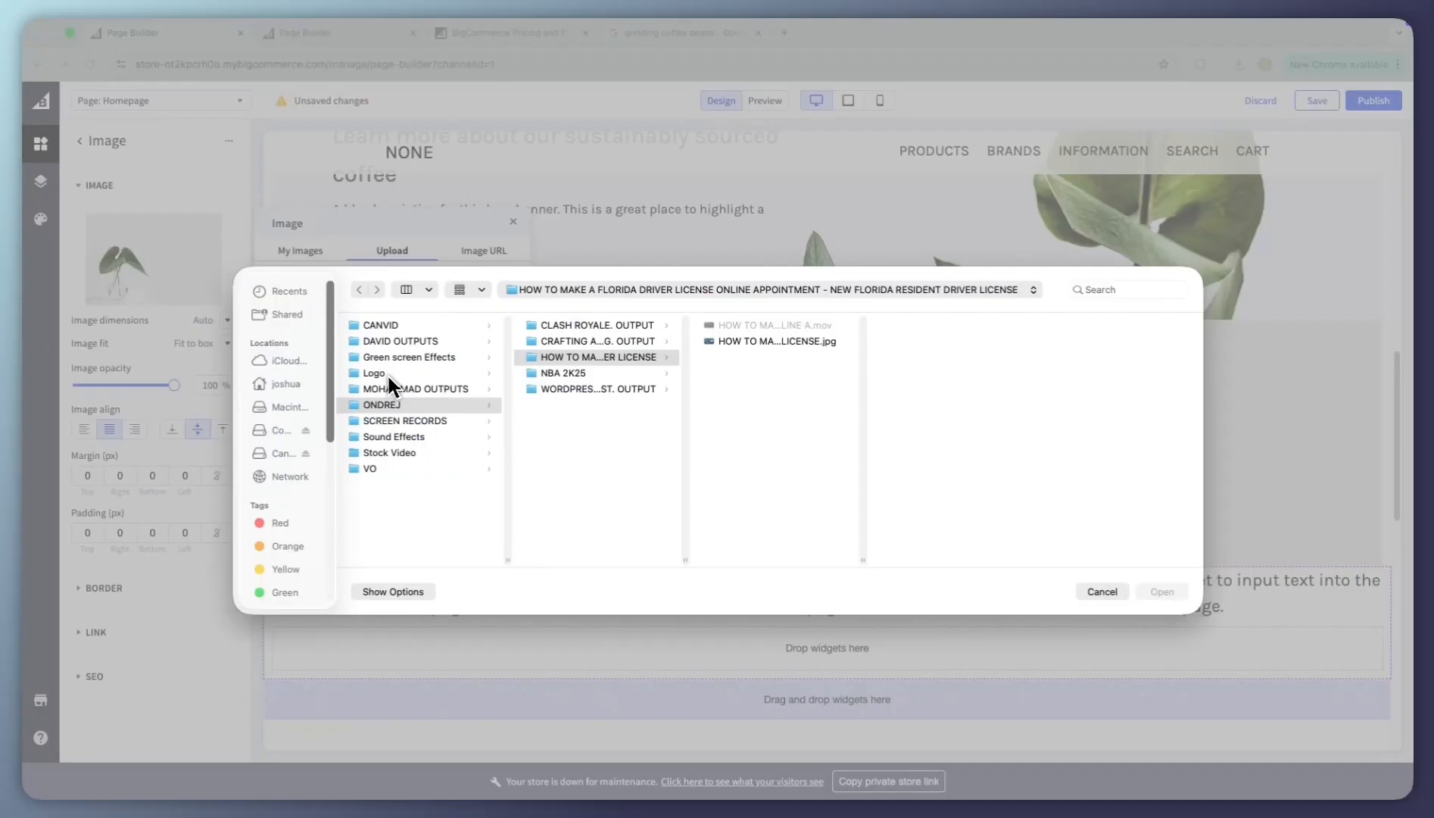
left_click(486, 416)
left_click(397, 410)
left_click(1162, 590)
left_click(392, 416)
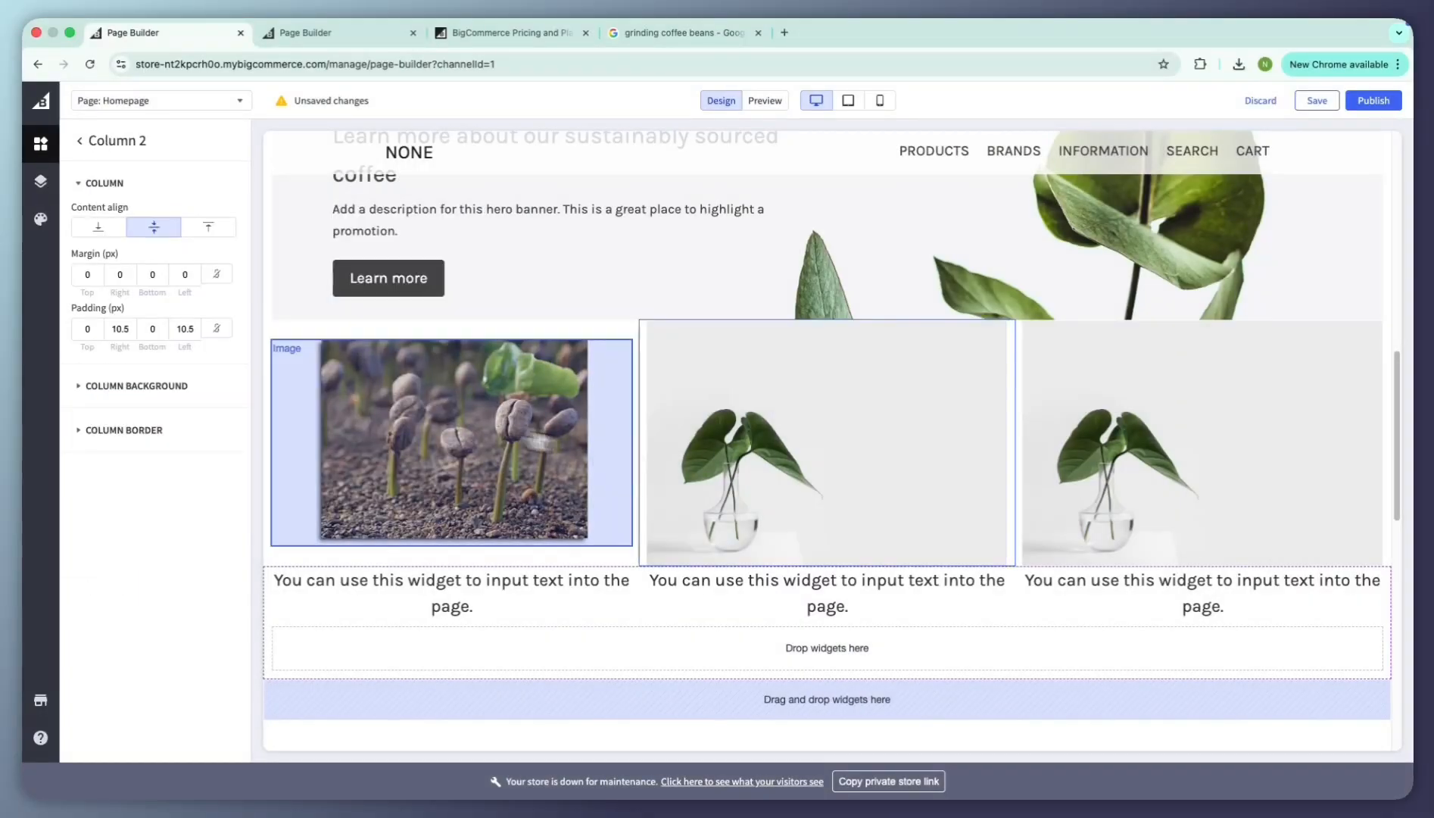
left_click(196, 287)
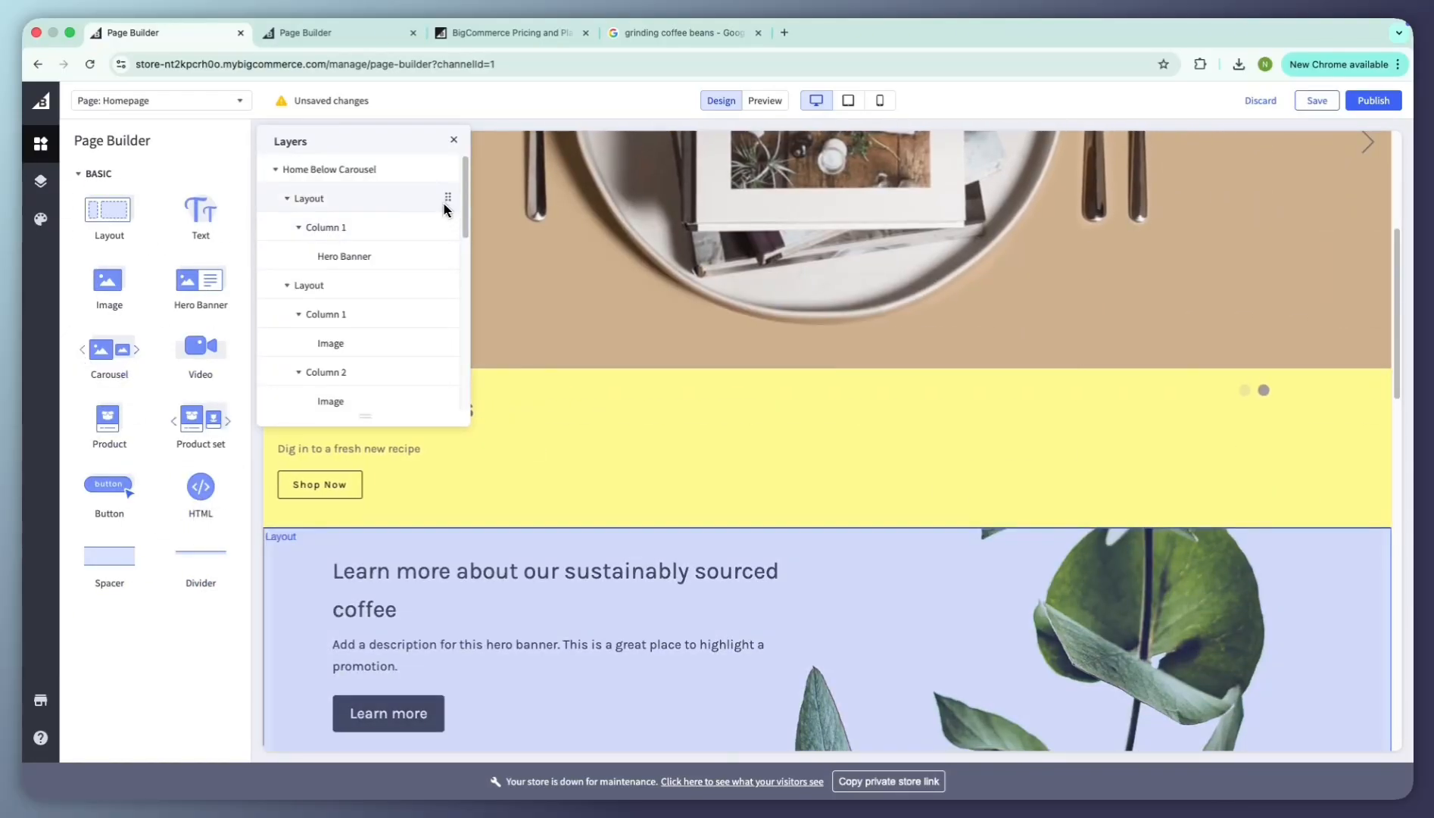
Step: Review the homepage layers and browse the theme styles, including the Store Title font options, Lazy Loading and Pricing
scroll(545, 359, "down", 5)
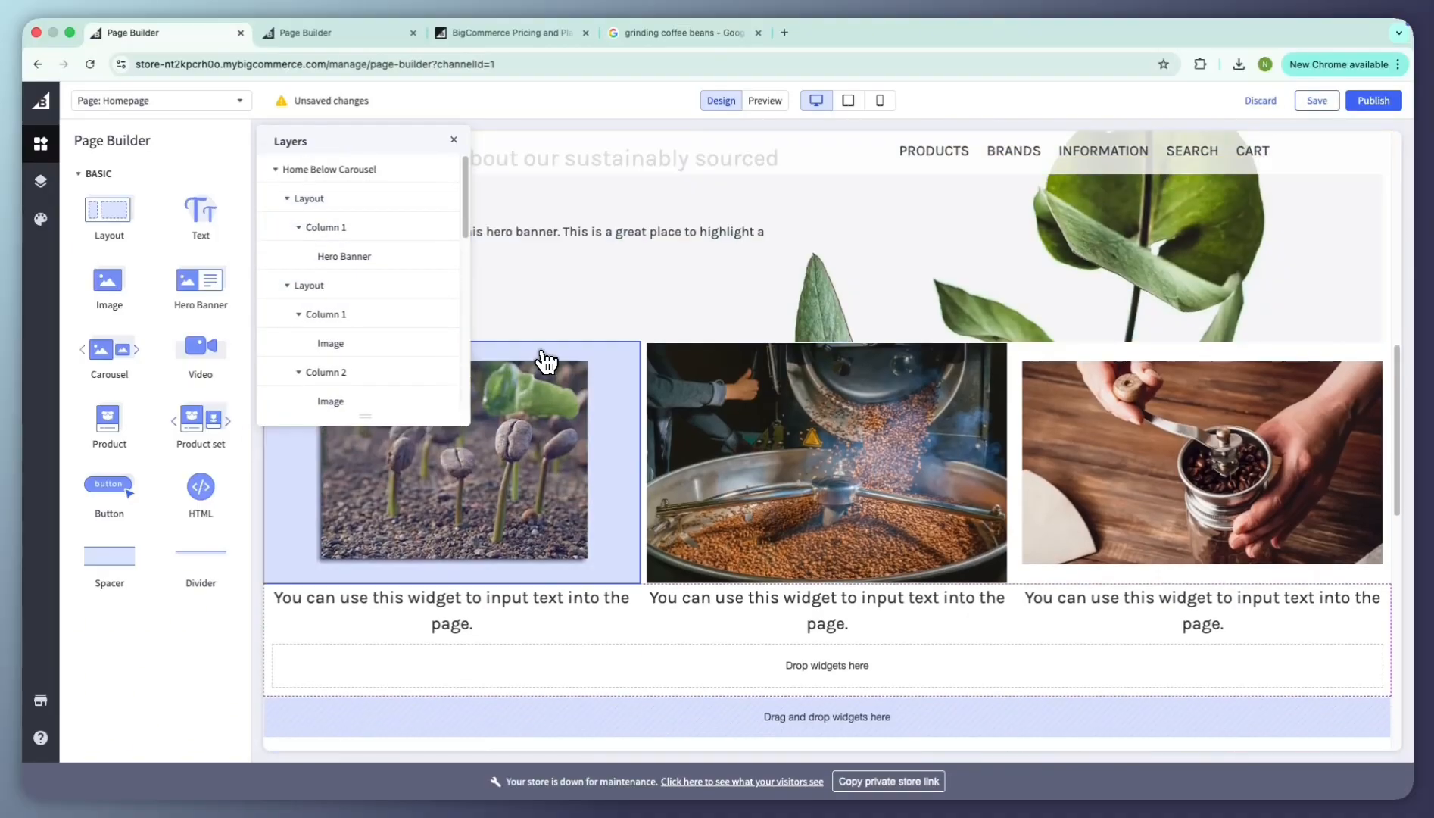
scroll(384, 304, "down", 5)
scroll(384, 280, "up", 3)
left_click(41, 221)
left_click(154, 269)
left_click(151, 246)
left_click(155, 270)
left_click(441, 254)
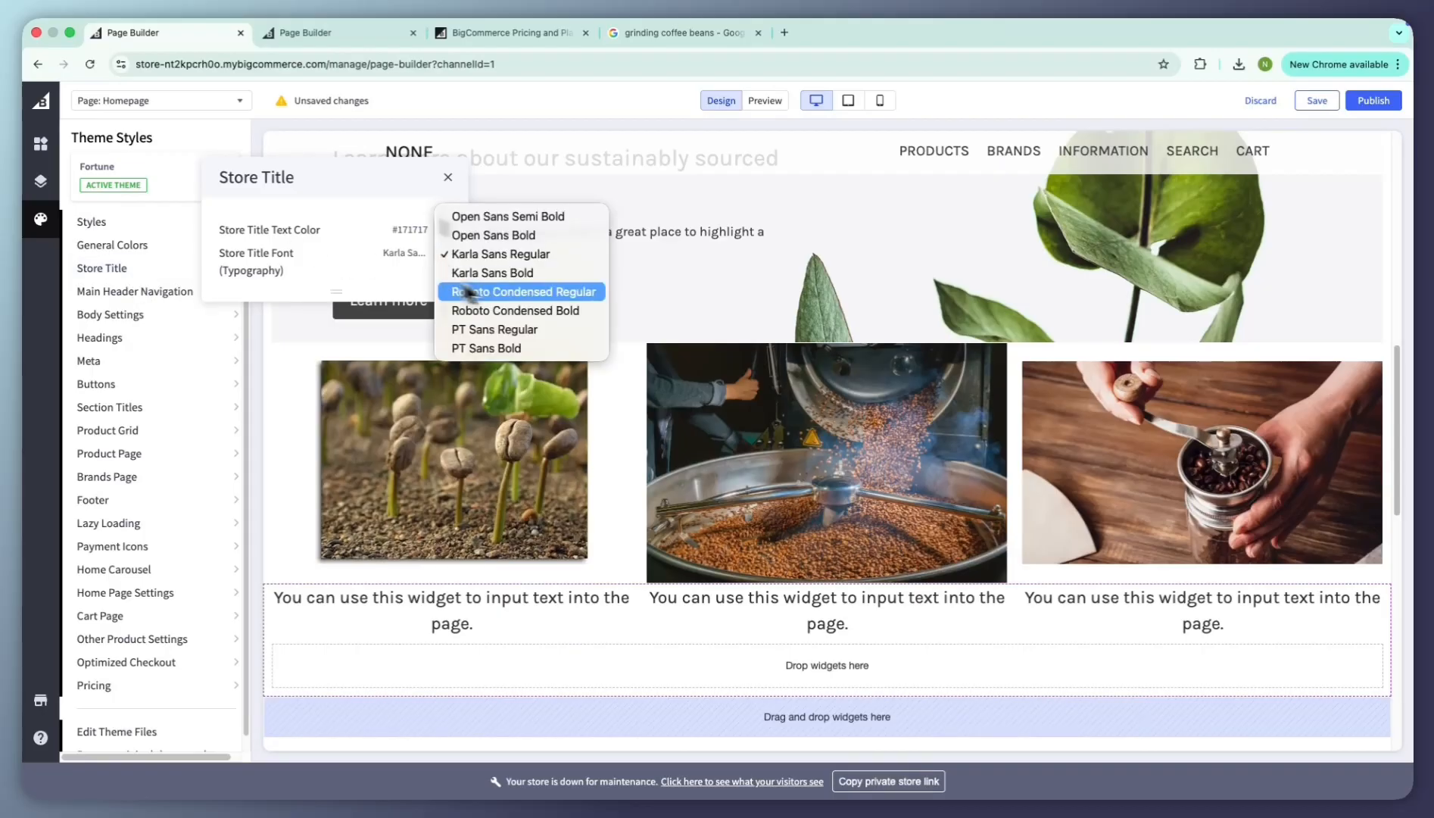
left_click(418, 267)
left_click(156, 293)
left_click(125, 502)
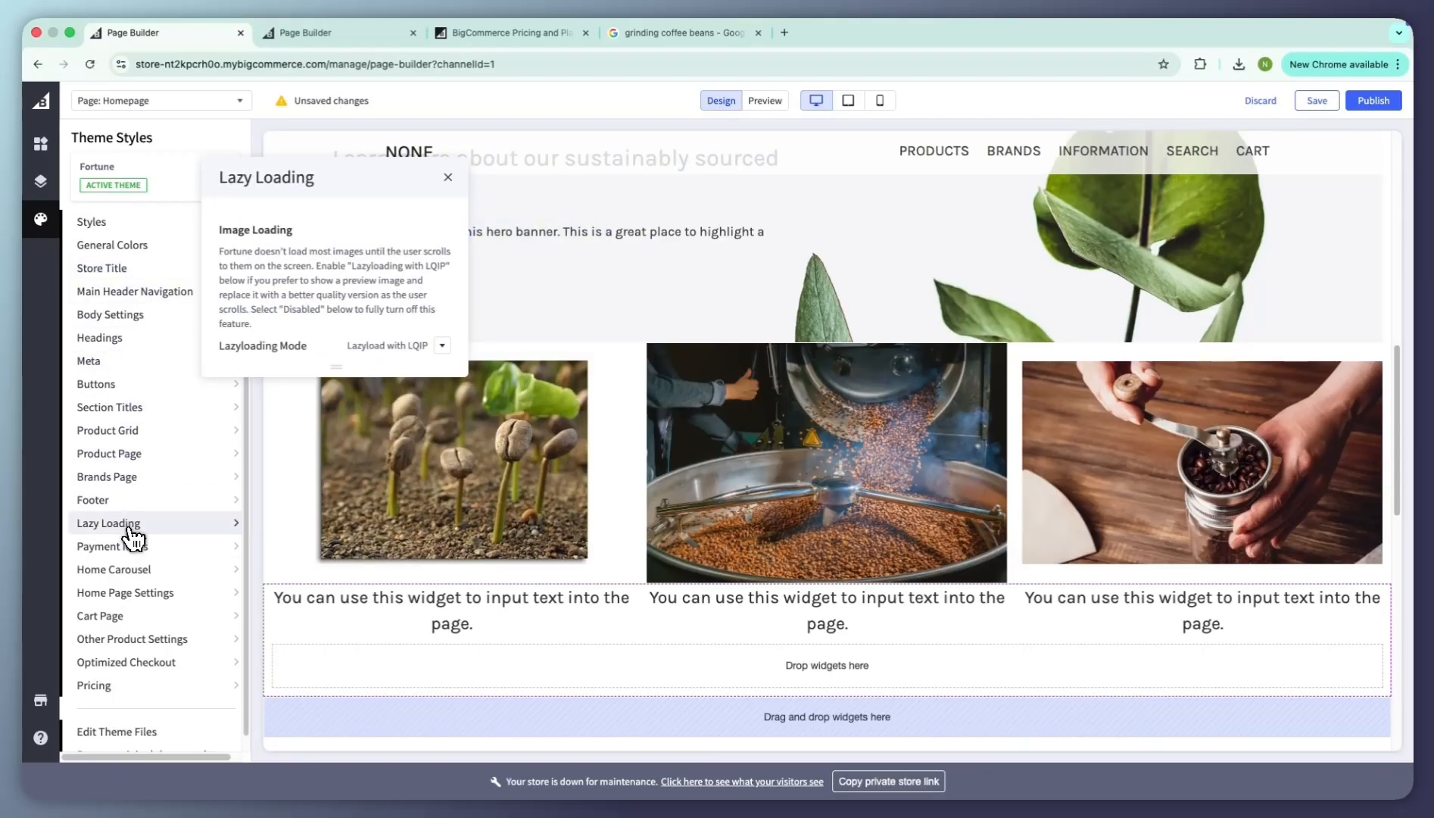
left_click(98, 685)
left_click(602, 333)
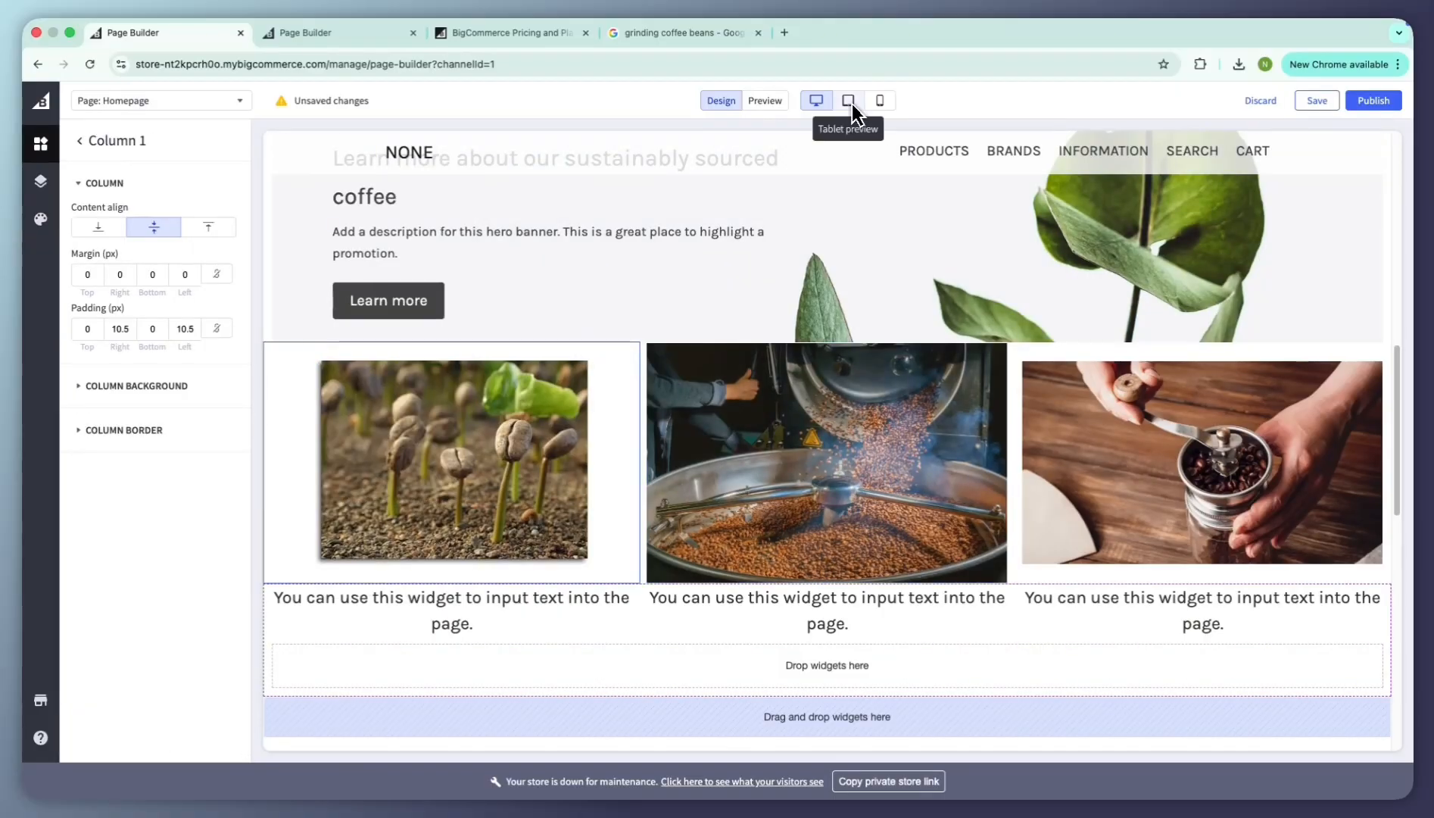
Step: Check the homepage in the tablet and mobile previews, return to the desktop view and save the page
left_click(879, 101)
left_click(850, 103)
scroll(821, 339, "down", 15)
scroll(821, 339, "up", 12)
left_click(880, 102)
left_click(825, 455)
scroll(825, 459, "down", 15)
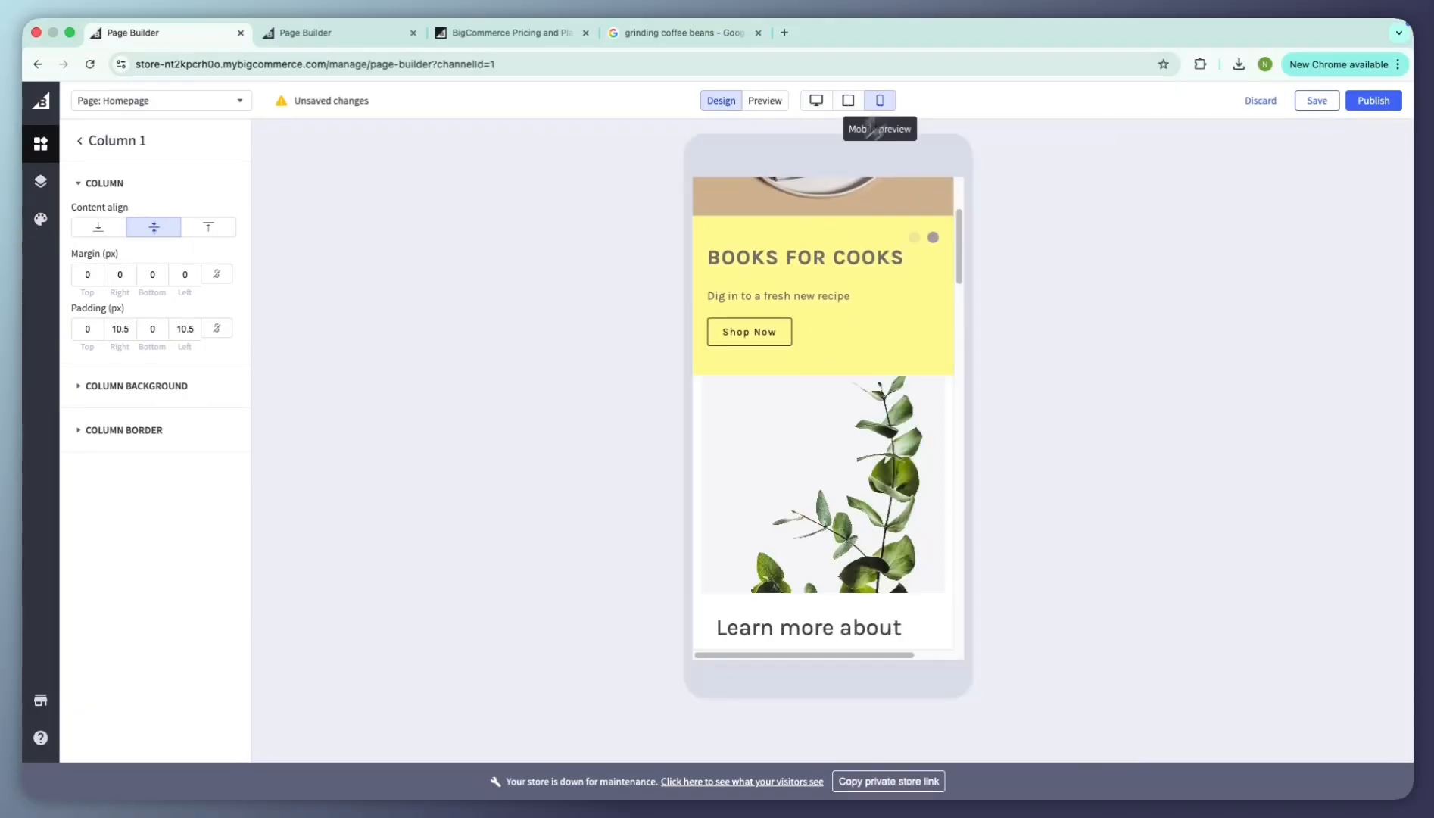
scroll(832, 496, "up", 15)
left_click(833, 440)
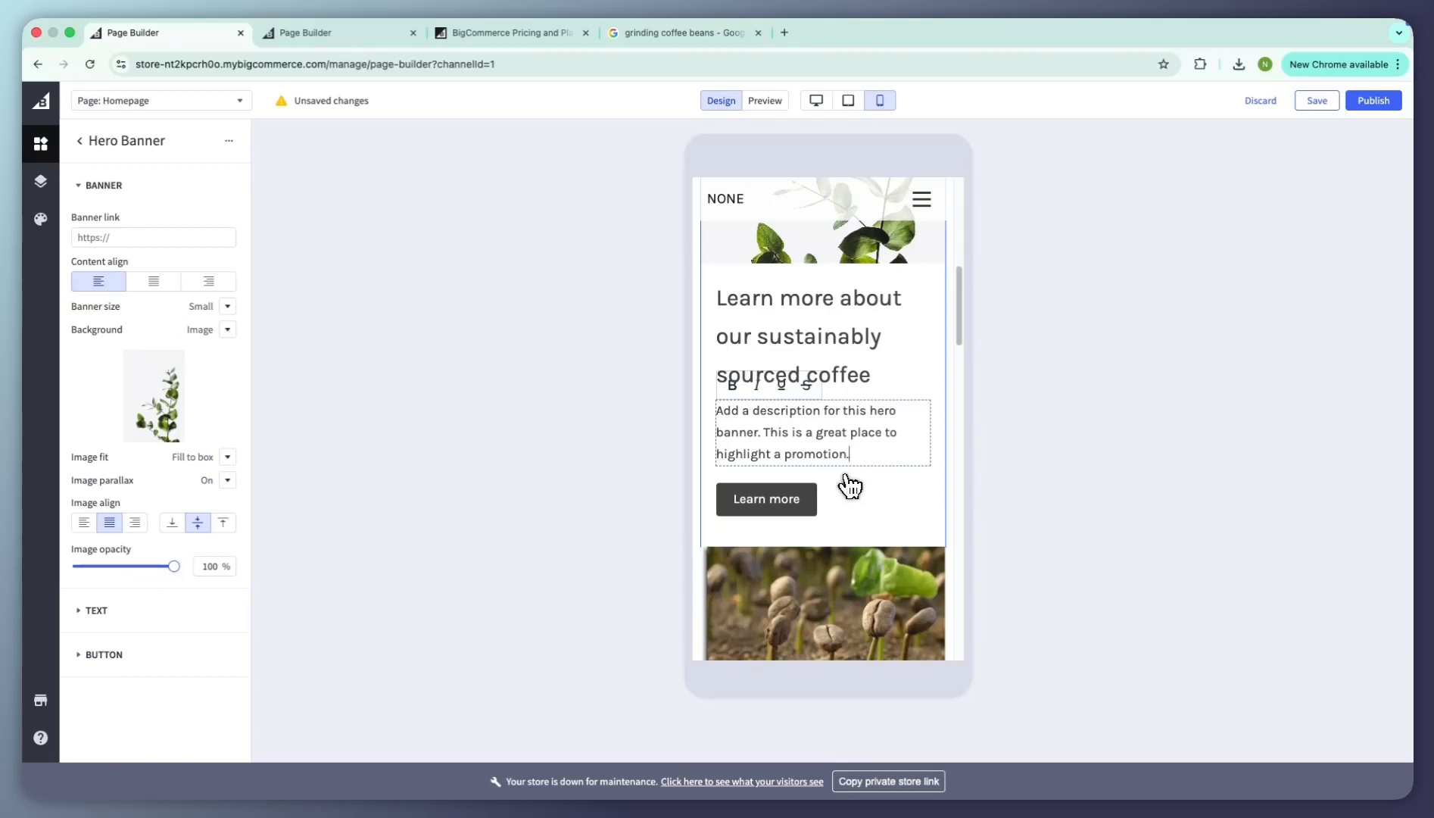
scroll(848, 485, "up", 7)
left_click(816, 101)
scroll(793, 416, "down", 7)
left_click(740, 519)
left_click(1329, 103)
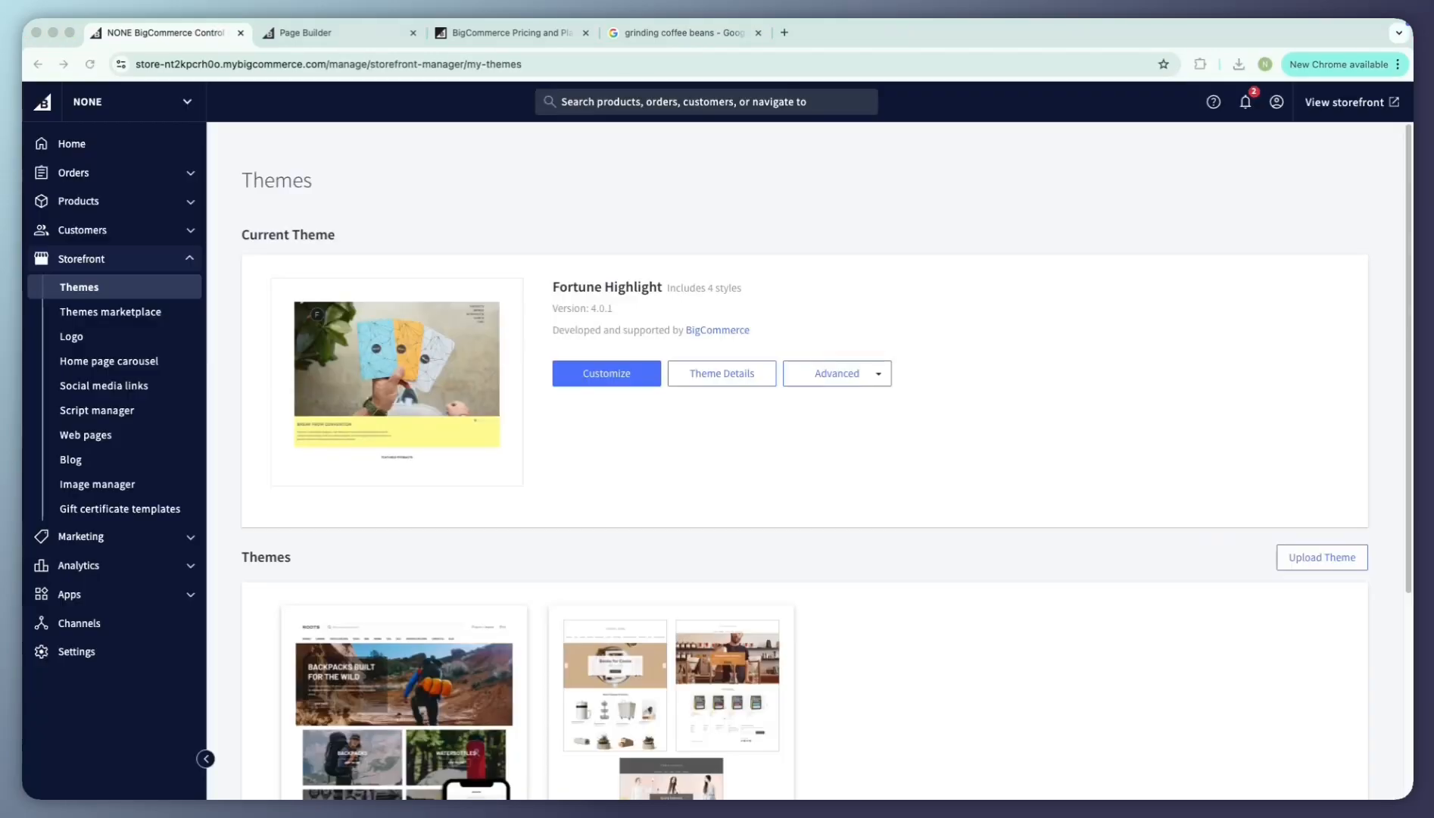
Step: Open the home page carousel settings and delete the two existing slides
left_click(128, 367)
left_click(356, 547)
left_click(475, 547)
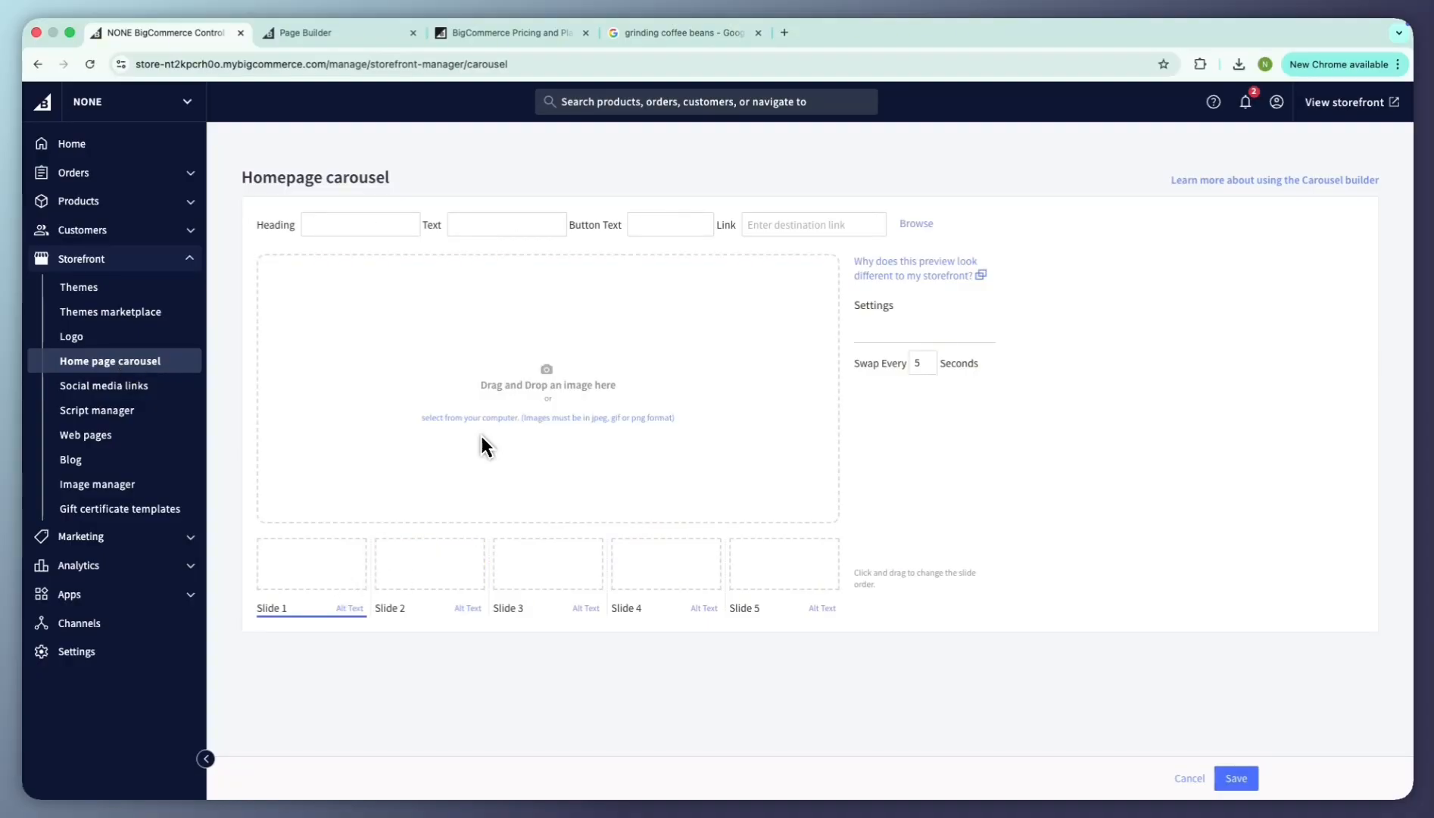
Step: Upload the coffee cup picture to Slide 1 with heading "sdfsdf", text "sfsdfs", button text "dssdfsf" and link "sefsefs"
left_click(589, 489)
double_click(397, 375)
left_click(493, 496)
double_click(388, 397)
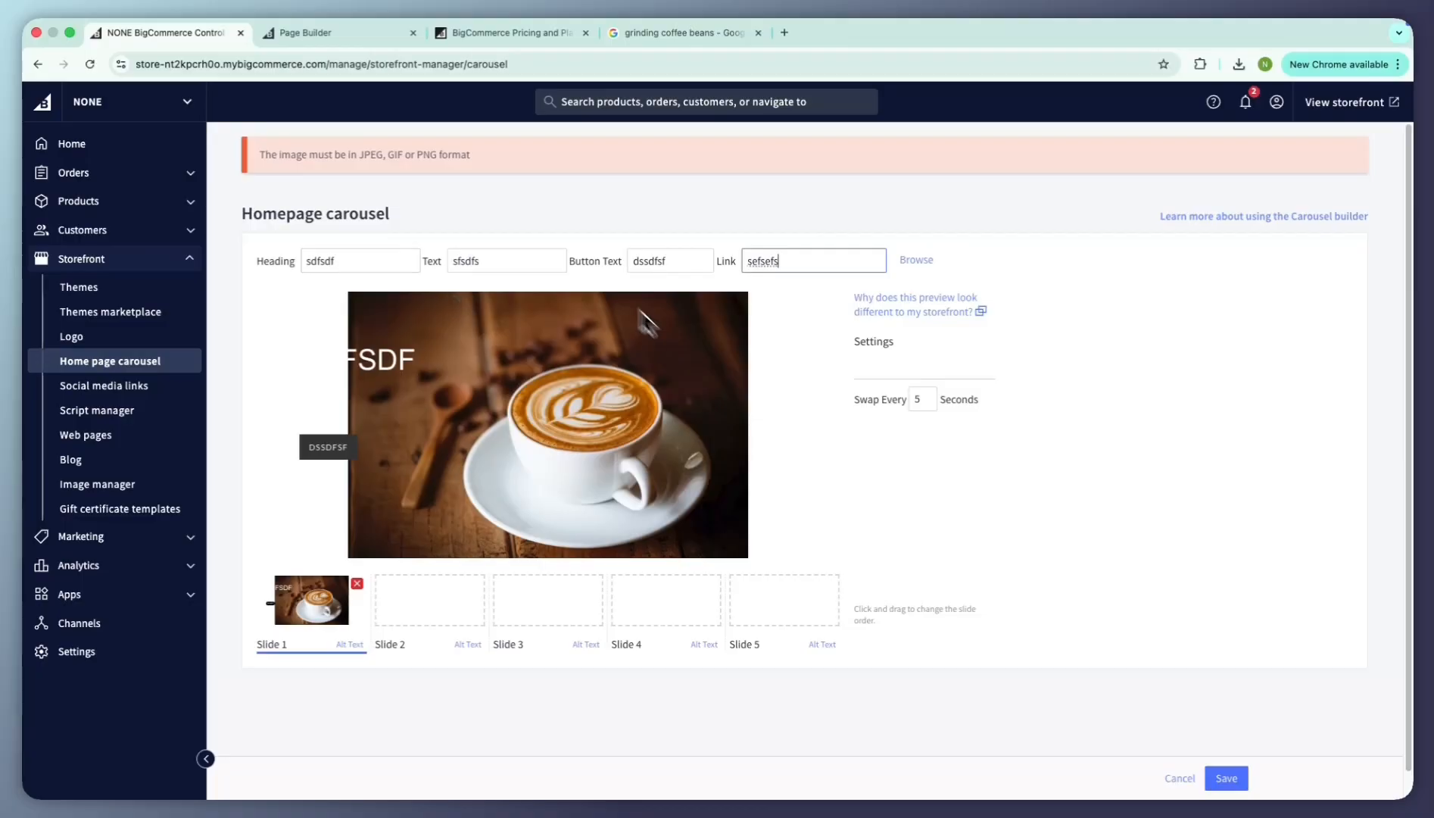
Step: Upload the picture of hands grinding coffee beans to Slide 2 and save the homepage carousel
left_click(430, 599)
left_click(494, 496)
double_click(416, 440)
left_click(475, 583)
left_click(494, 496)
left_click(423, 411)
left_click(422, 394)
left_click(430, 361)
double_click(402, 410)
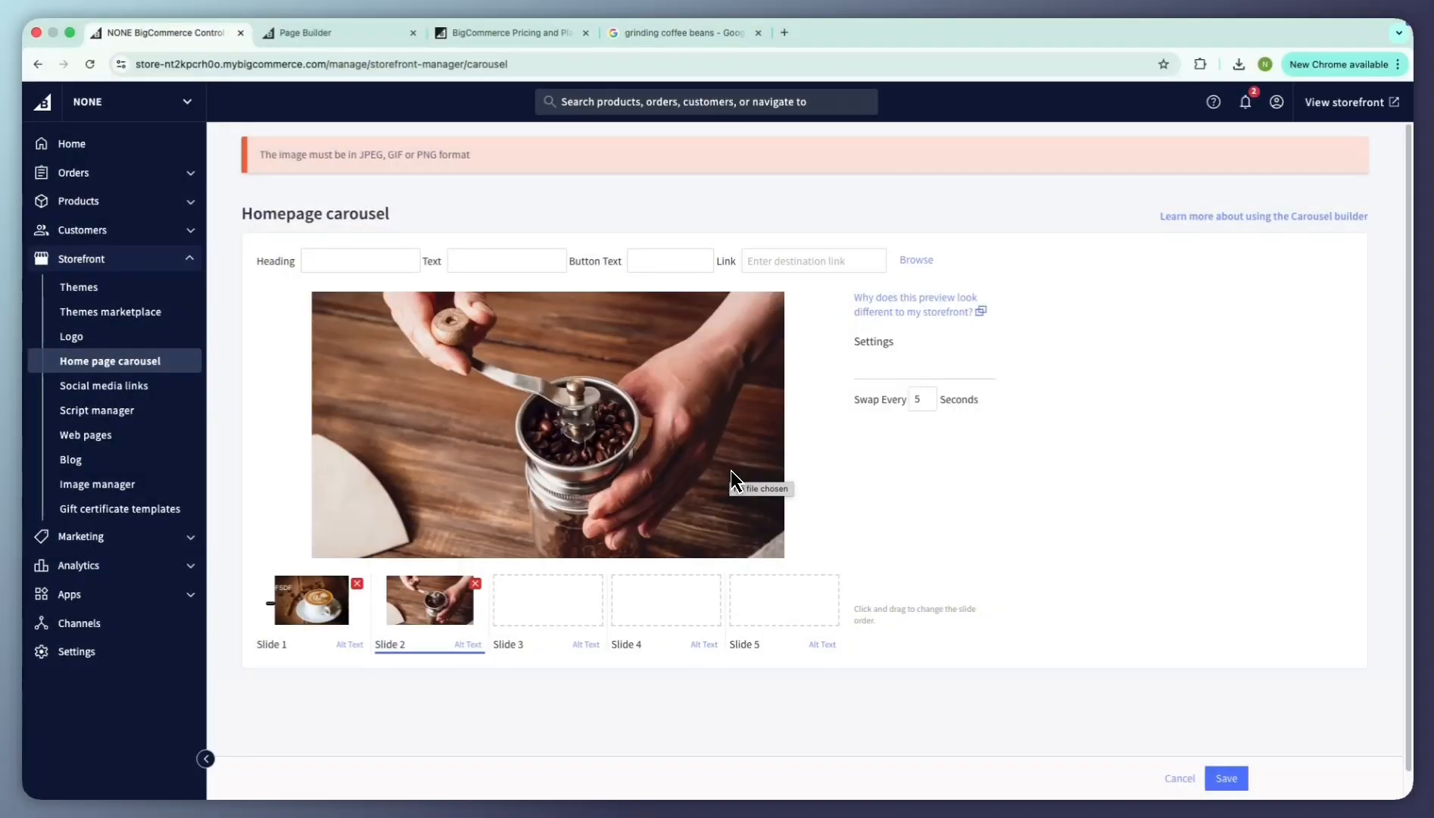
left_click(378, 617)
left_click(457, 607)
left_click(1227, 777)
Step: View the storefront, check the new carousel slides and homepage sections, and close the storefront preview
left_click(1345, 101)
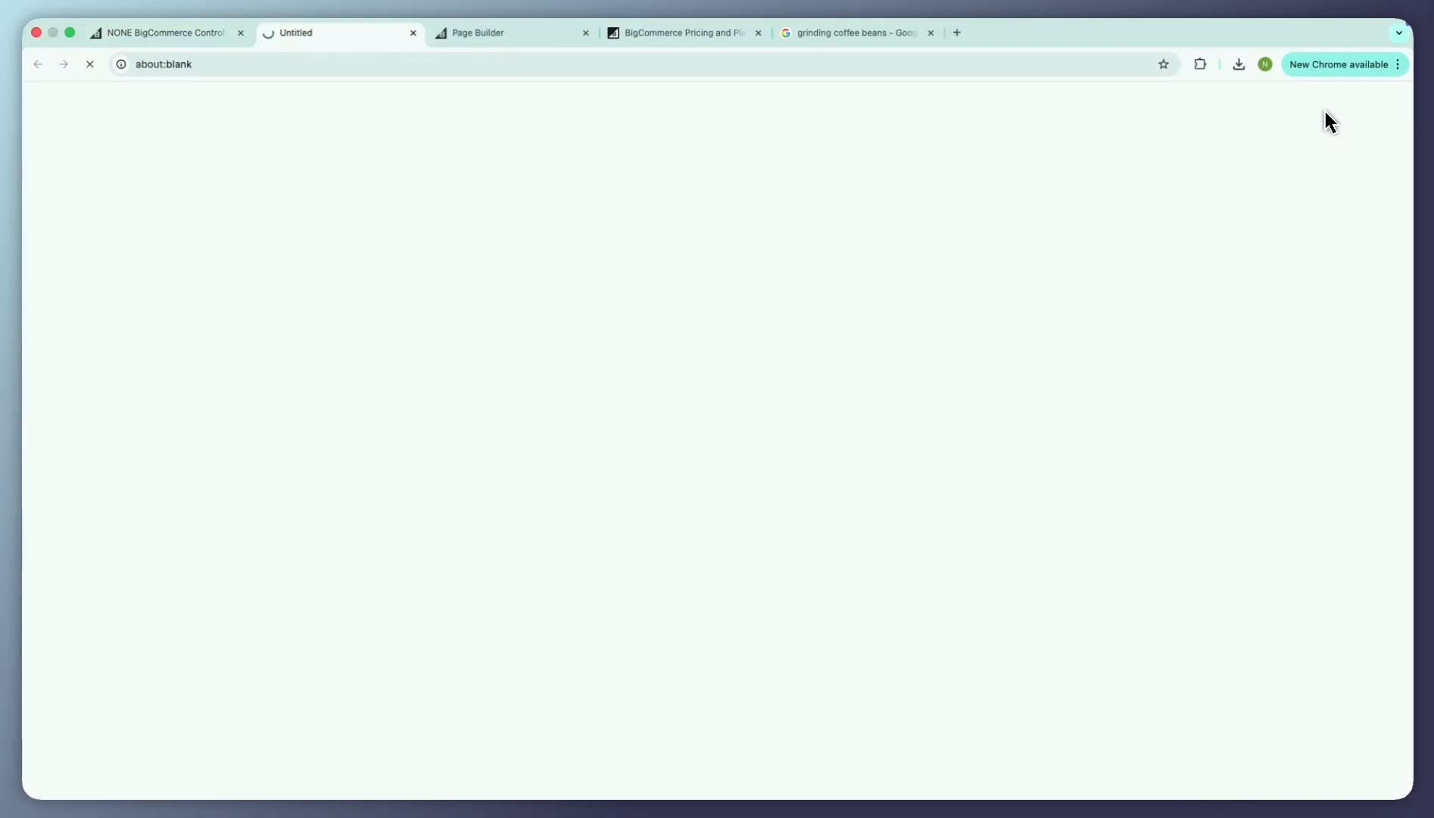
scroll(110, 697, "down", 1)
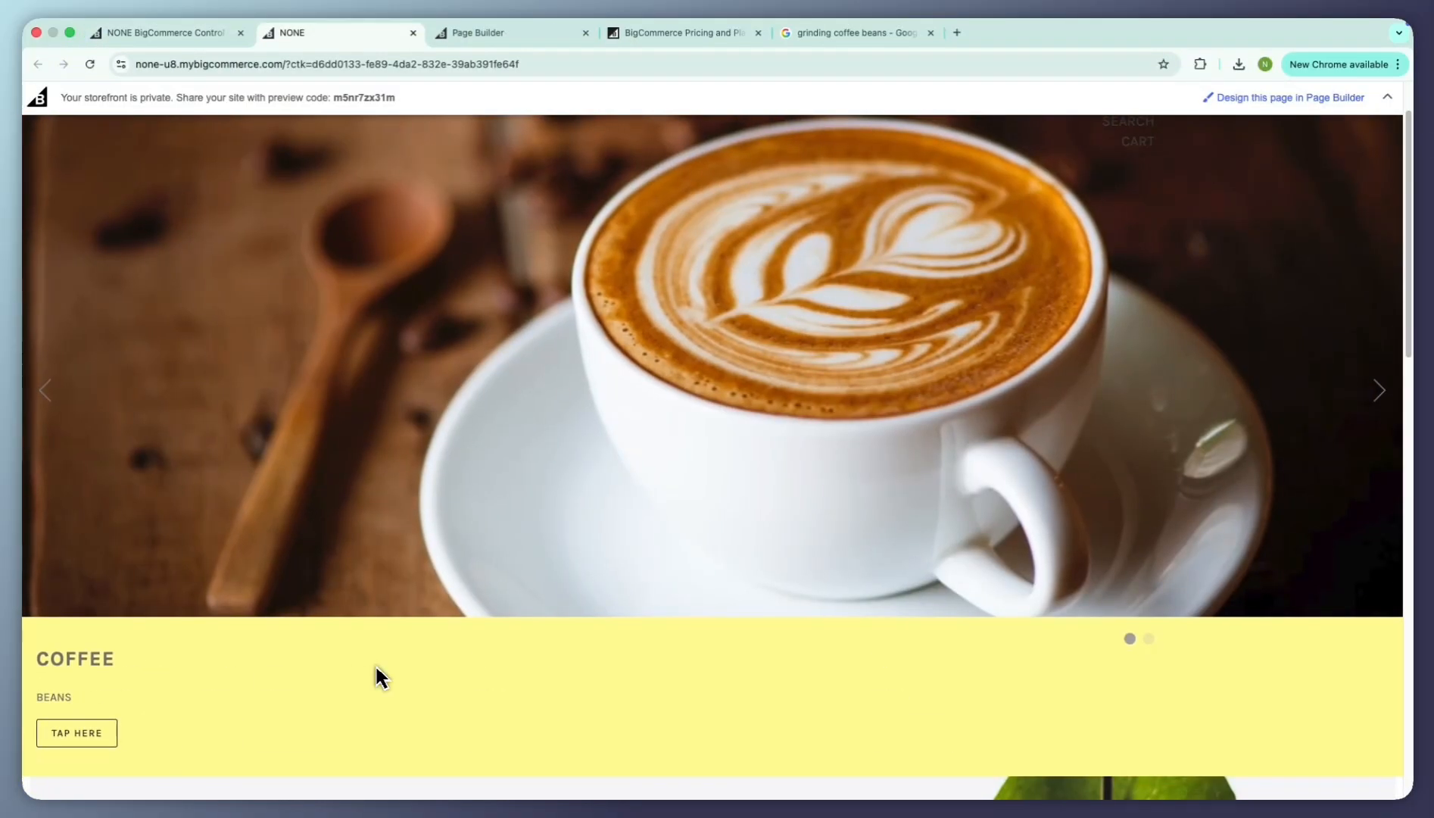
scroll(641, 442, "down", 10)
scroll(644, 443, "up", 5)
scroll(644, 443, "up", 5)
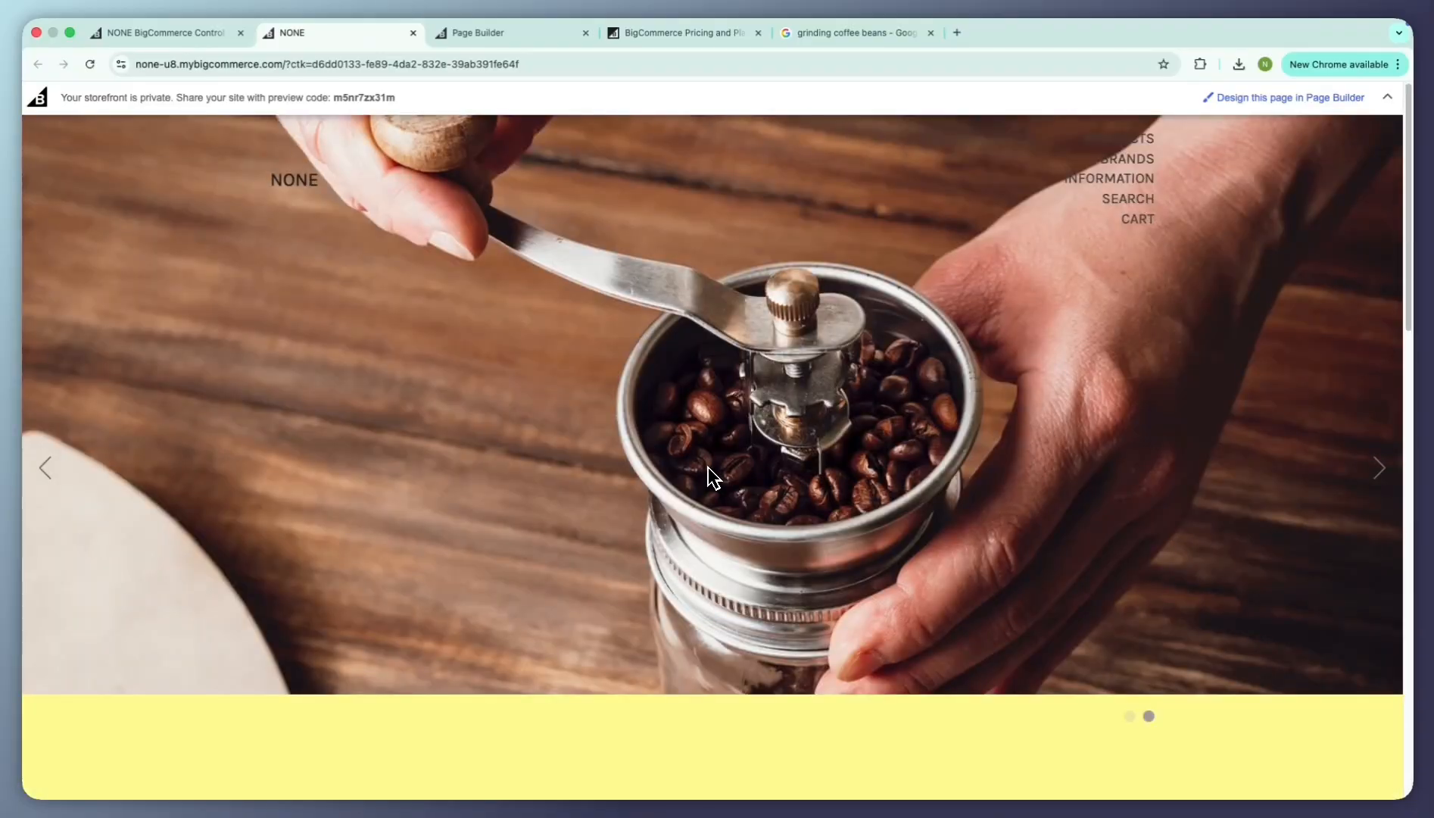
key("super+w")
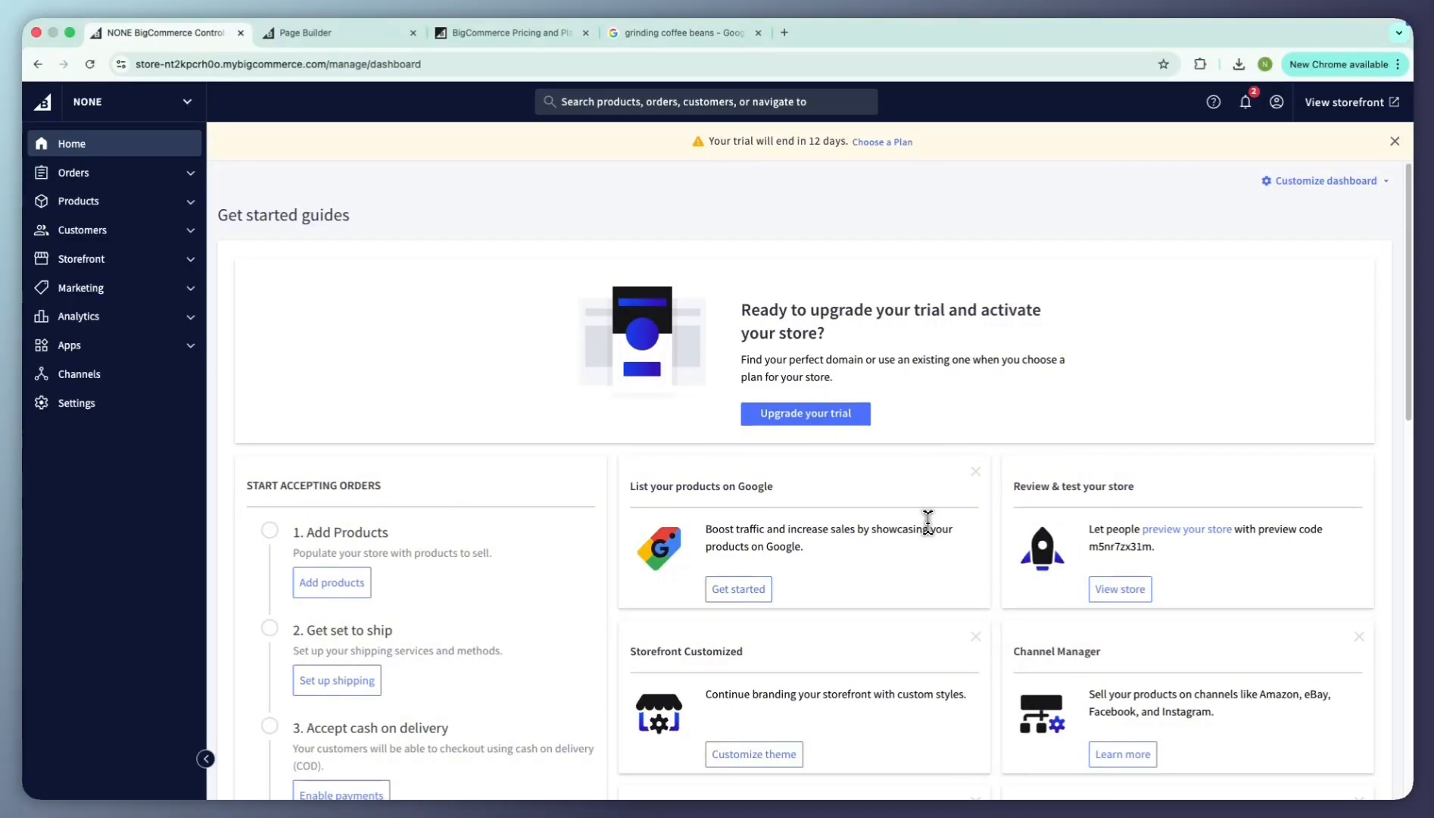
Step: Open the form for a new product and look over its basic information, description, identifier and pricing sections
left_click(113, 202)
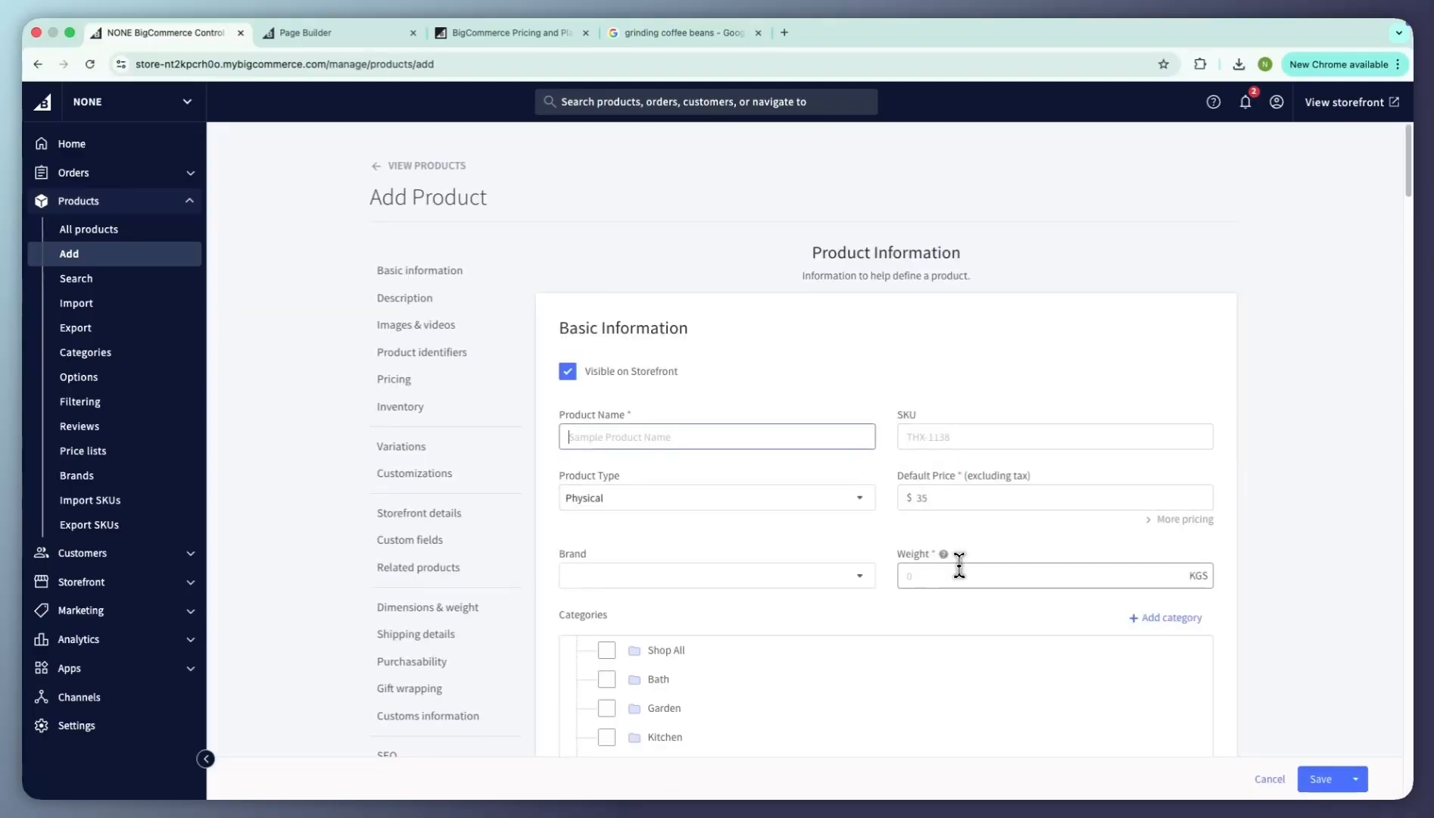
scroll(839, 528, "down", 12)
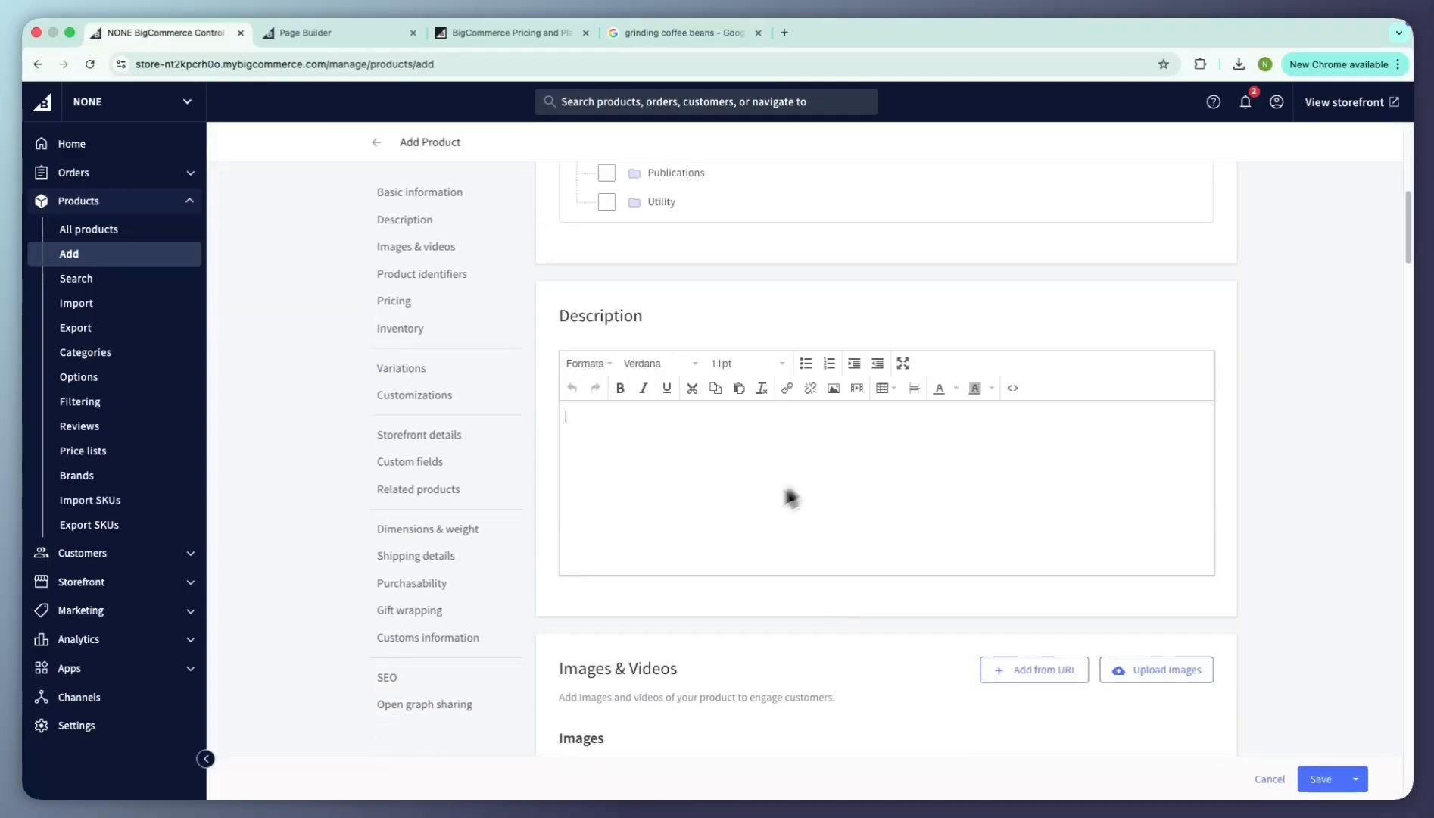
scroll(909, 477, "down", 6)
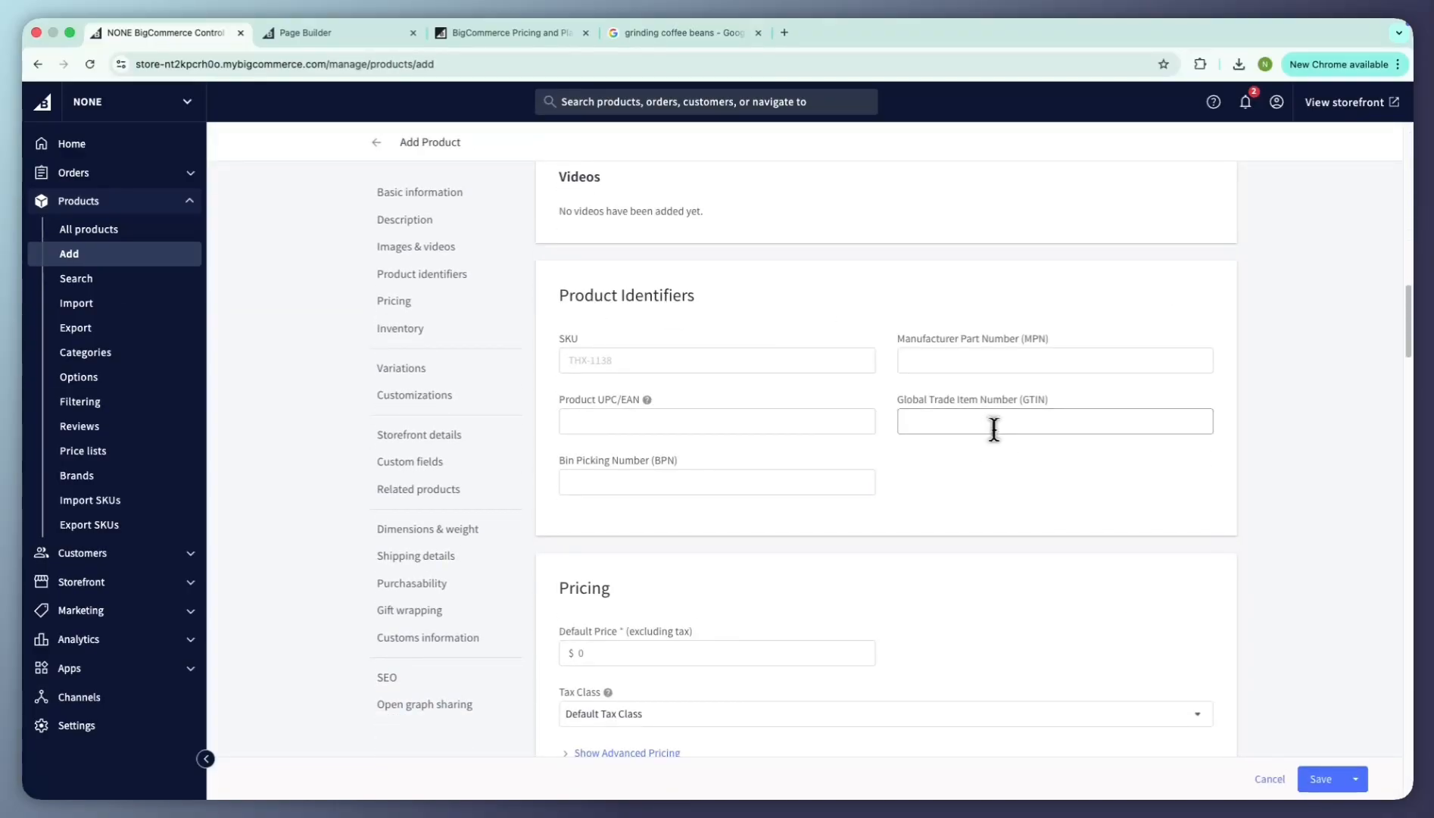
scroll(909, 485, "down", 2)
scroll(668, 656, "down", 2)
Step: Track the new product's inventory with a current stock of 100 and a low stock of 20, and save the product
left_click(625, 579)
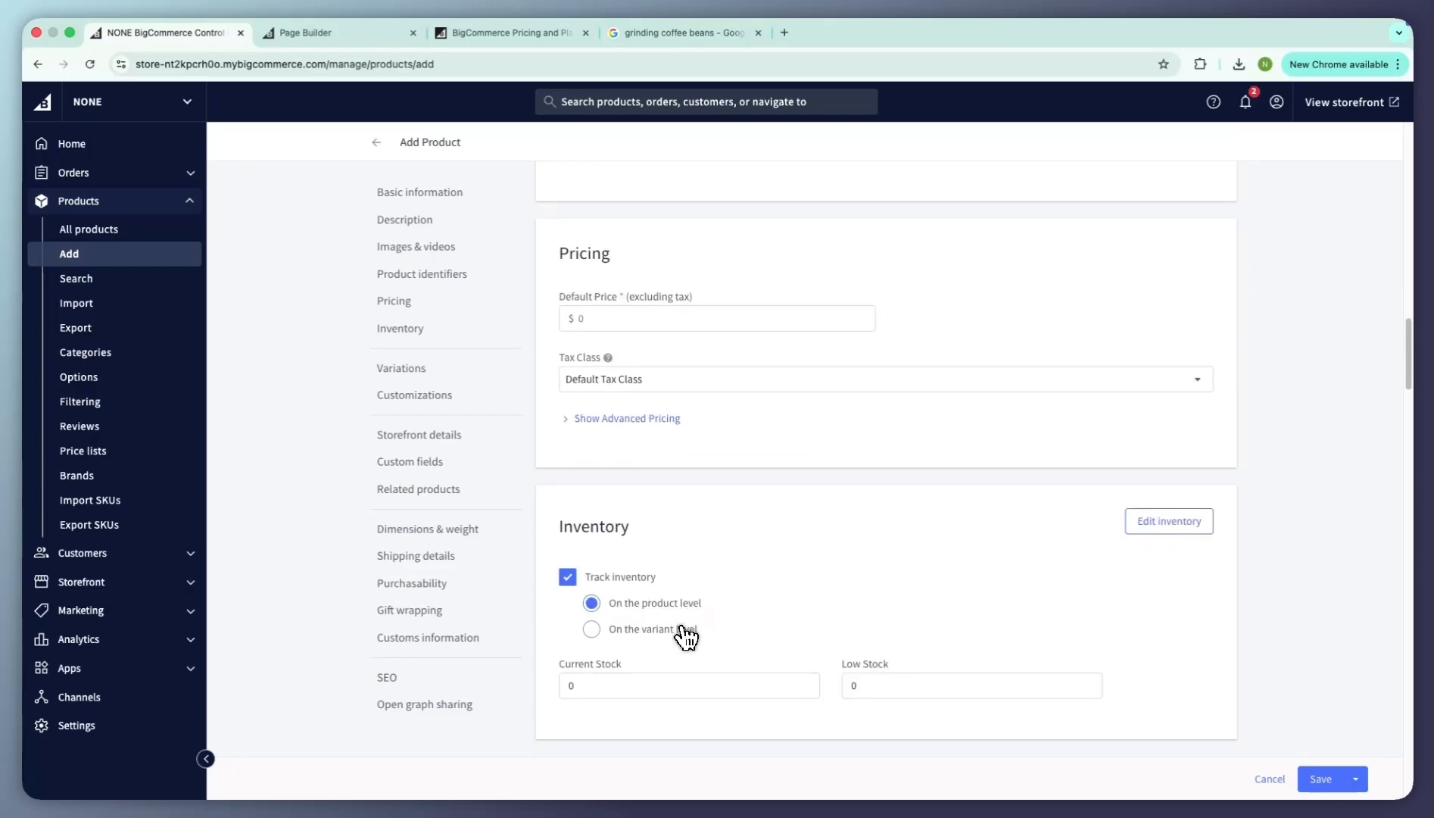
scroll(826, 602, "down", 1)
double_click(689, 647)
type("1")
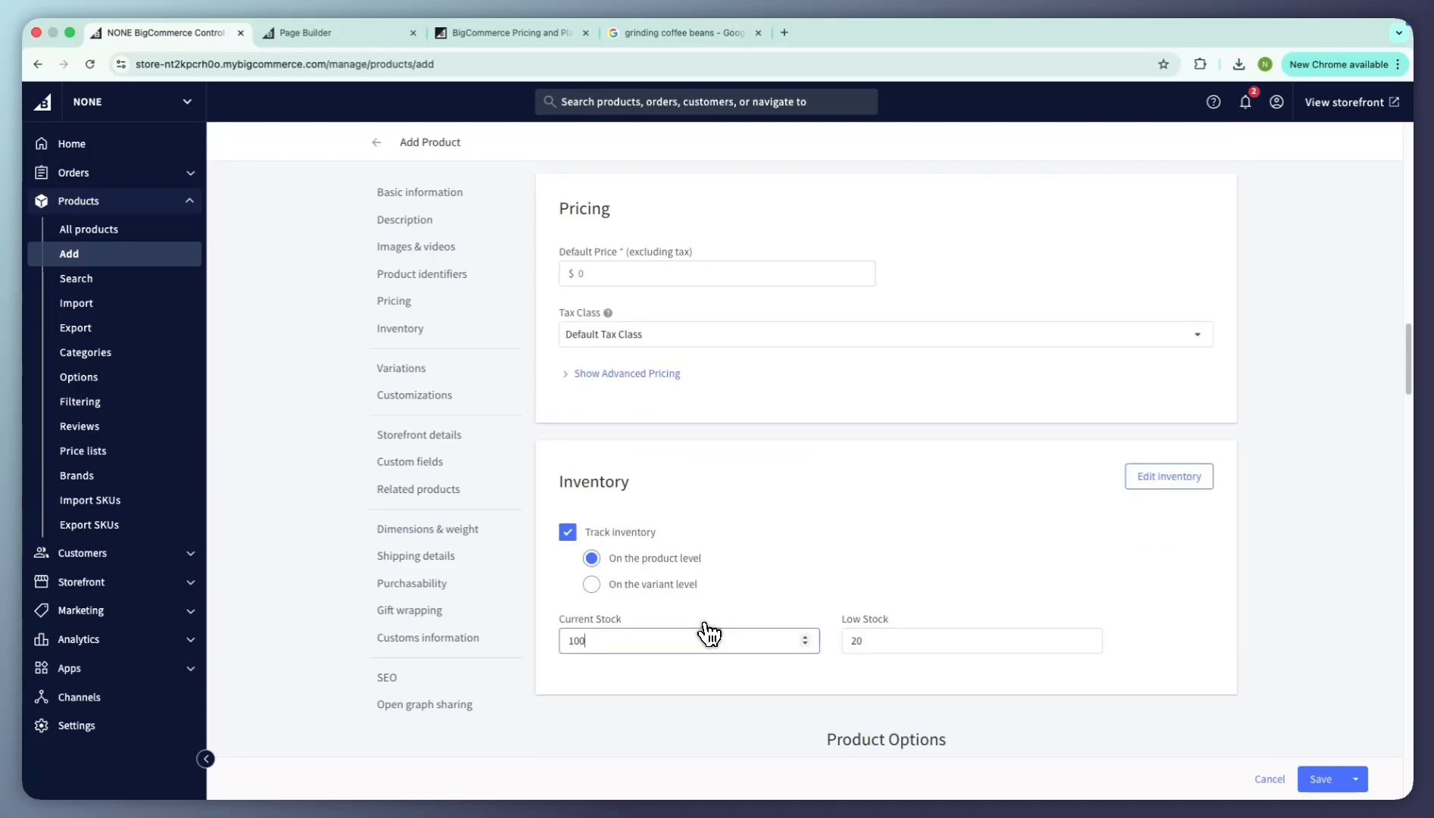
scroll(852, 644, "down", 9)
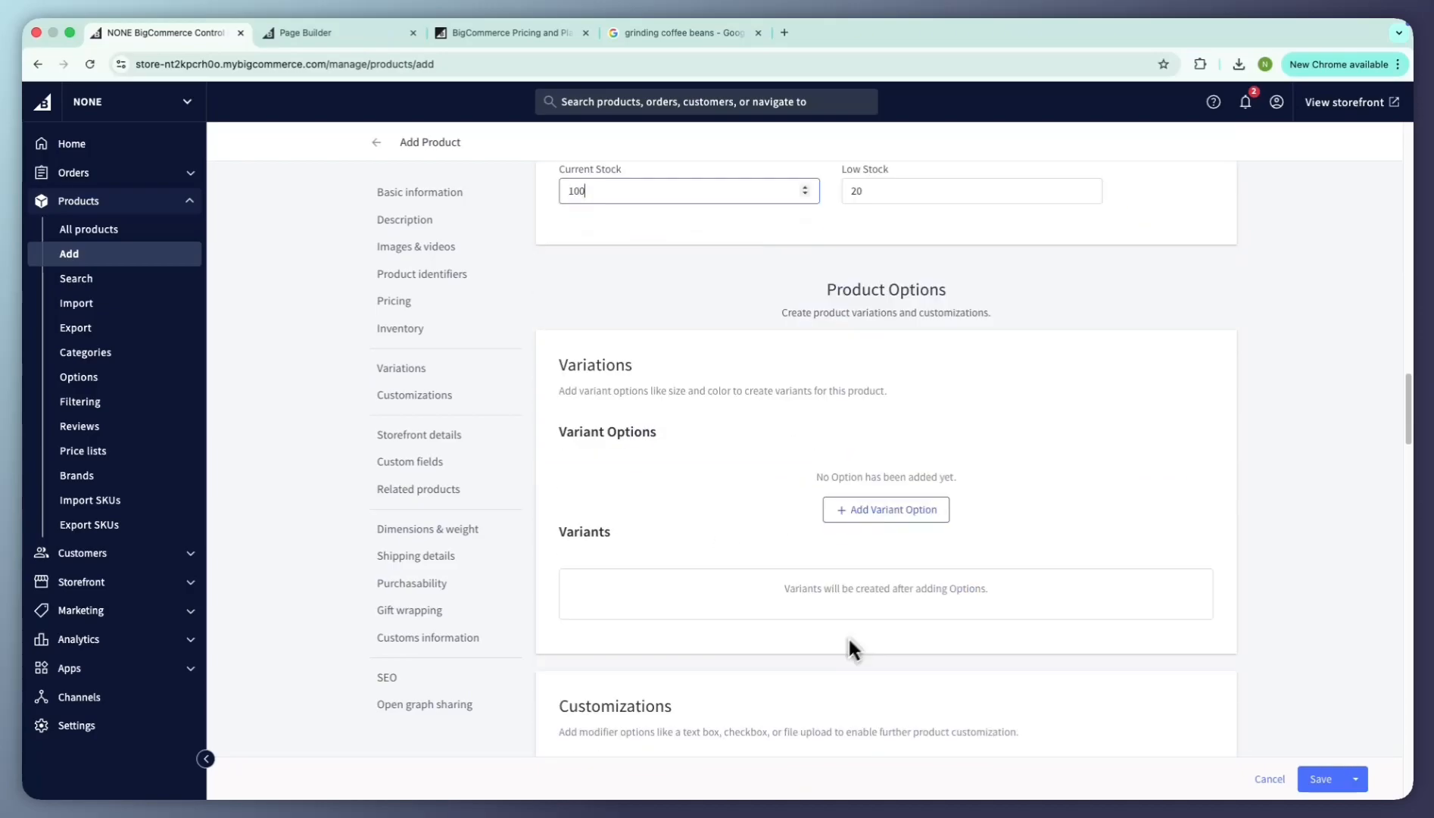
scroll(1039, 540, "down", 5)
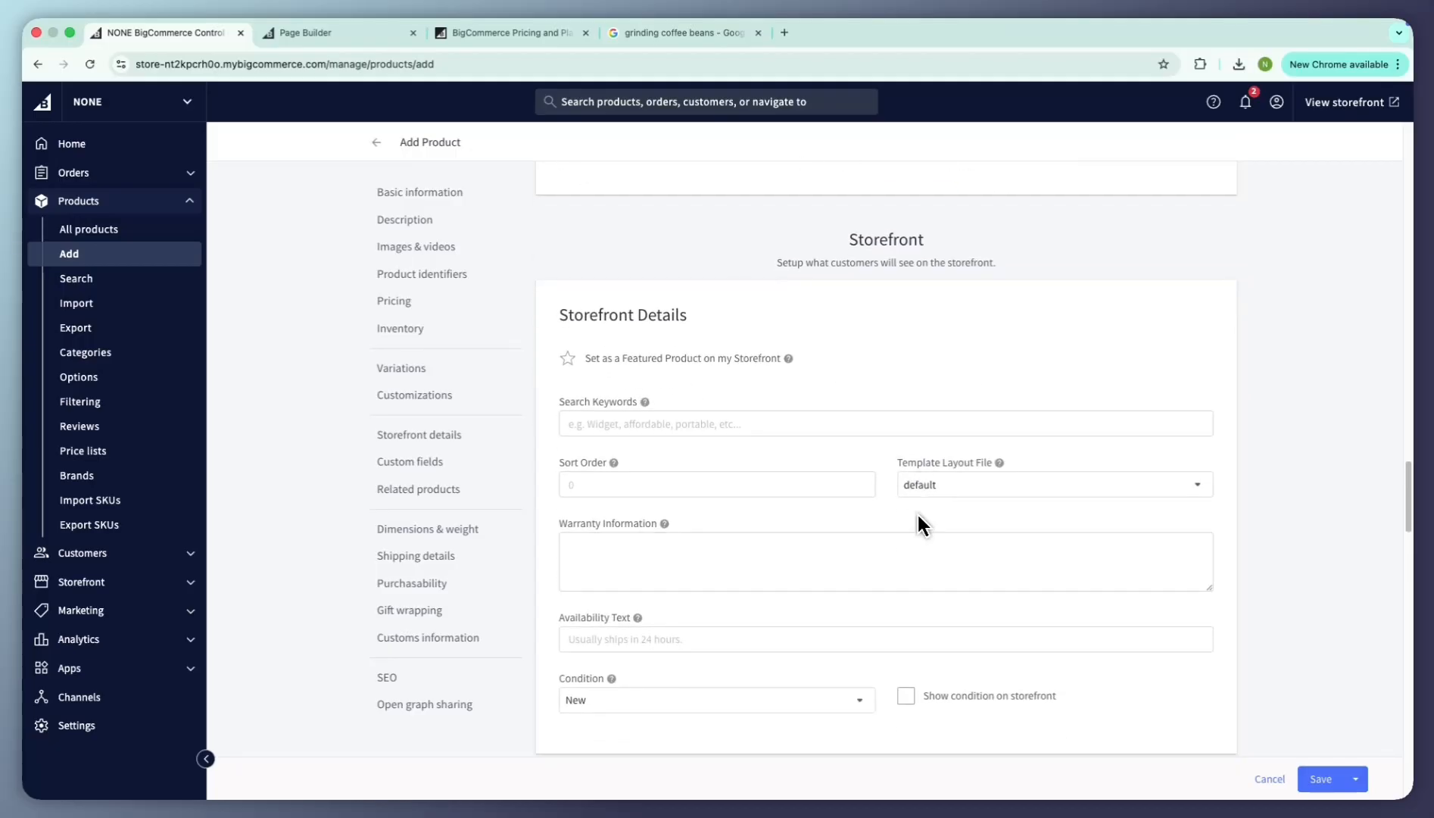
mouse_move(645, 403)
left_click(1321, 779)
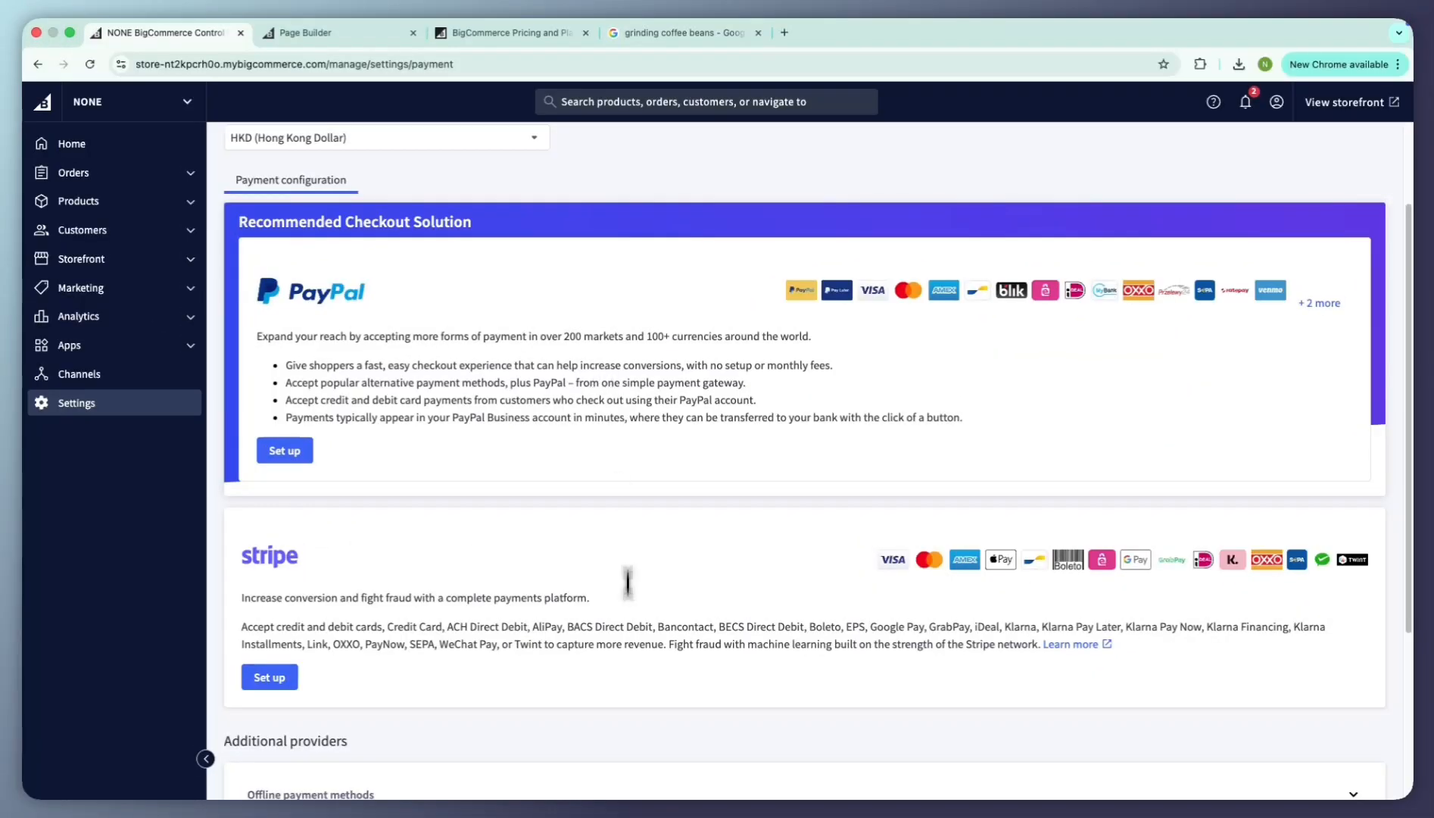
Step: Open the PayPal setup from the store's payment settings
left_click(281, 450)
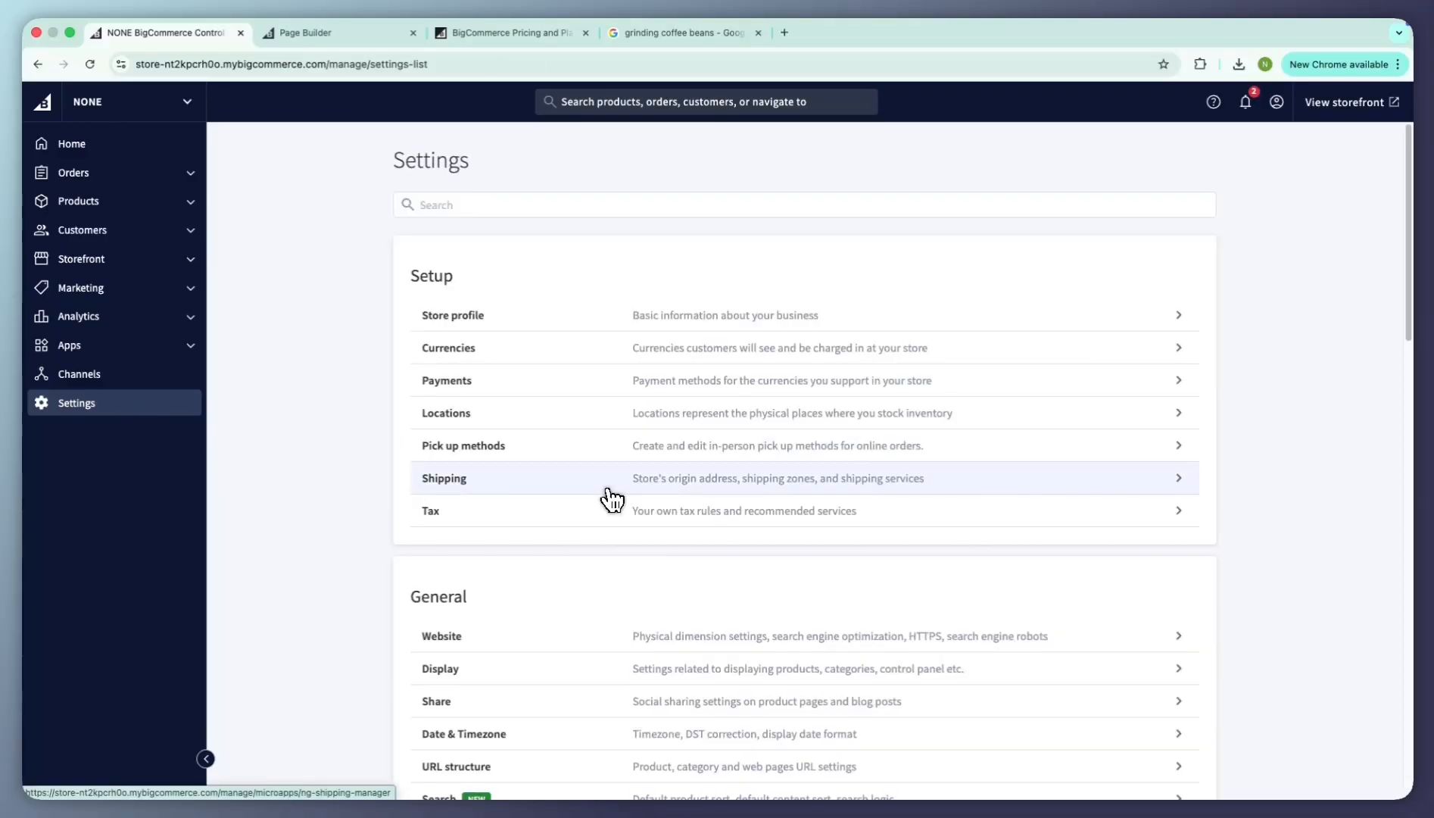
Step: Submit the store's shipping address and complete the Hong Kong zone's shipping setup after reviewing its static and real-time quotes
left_click(606, 482)
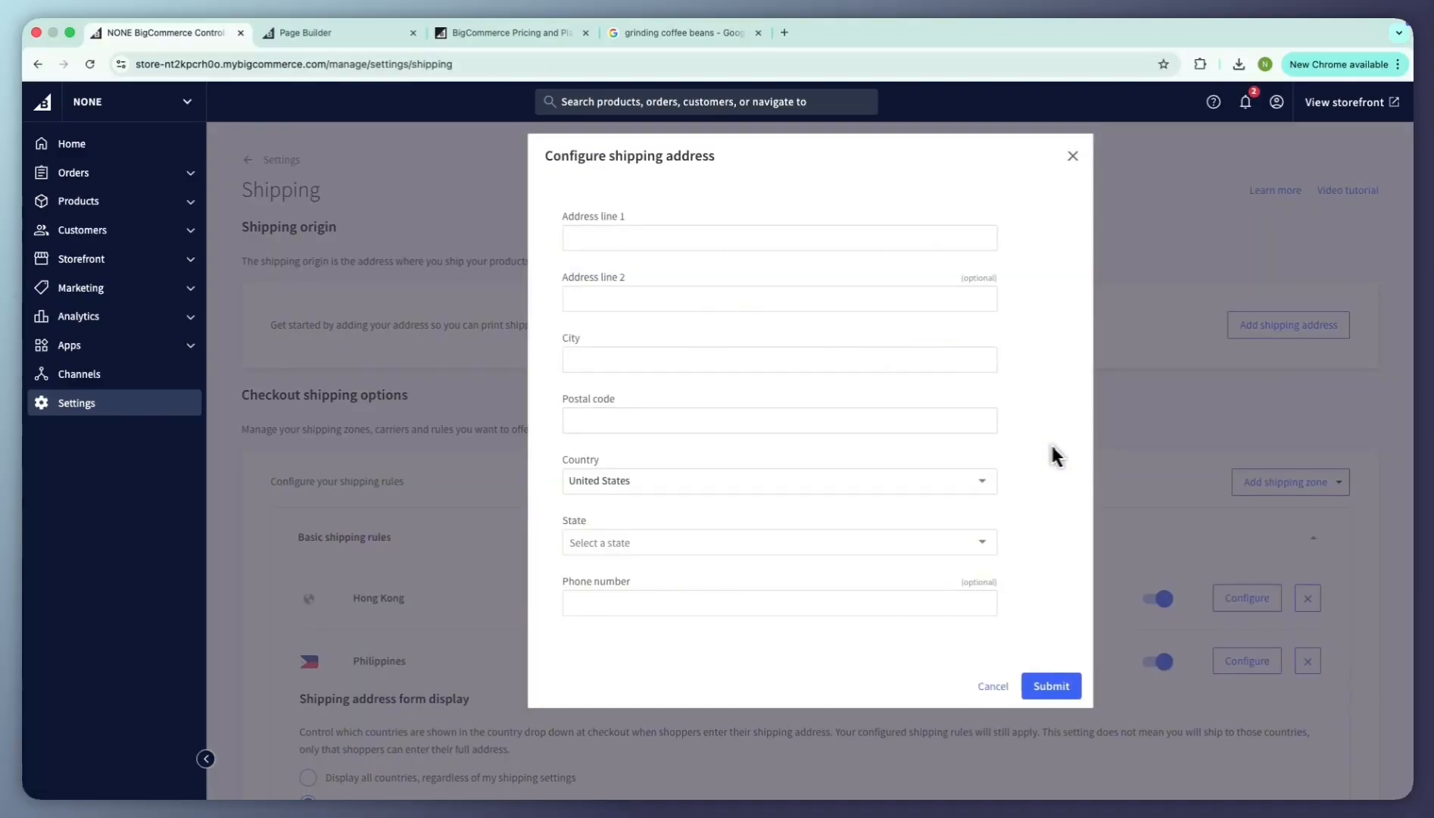
left_click(1056, 685)
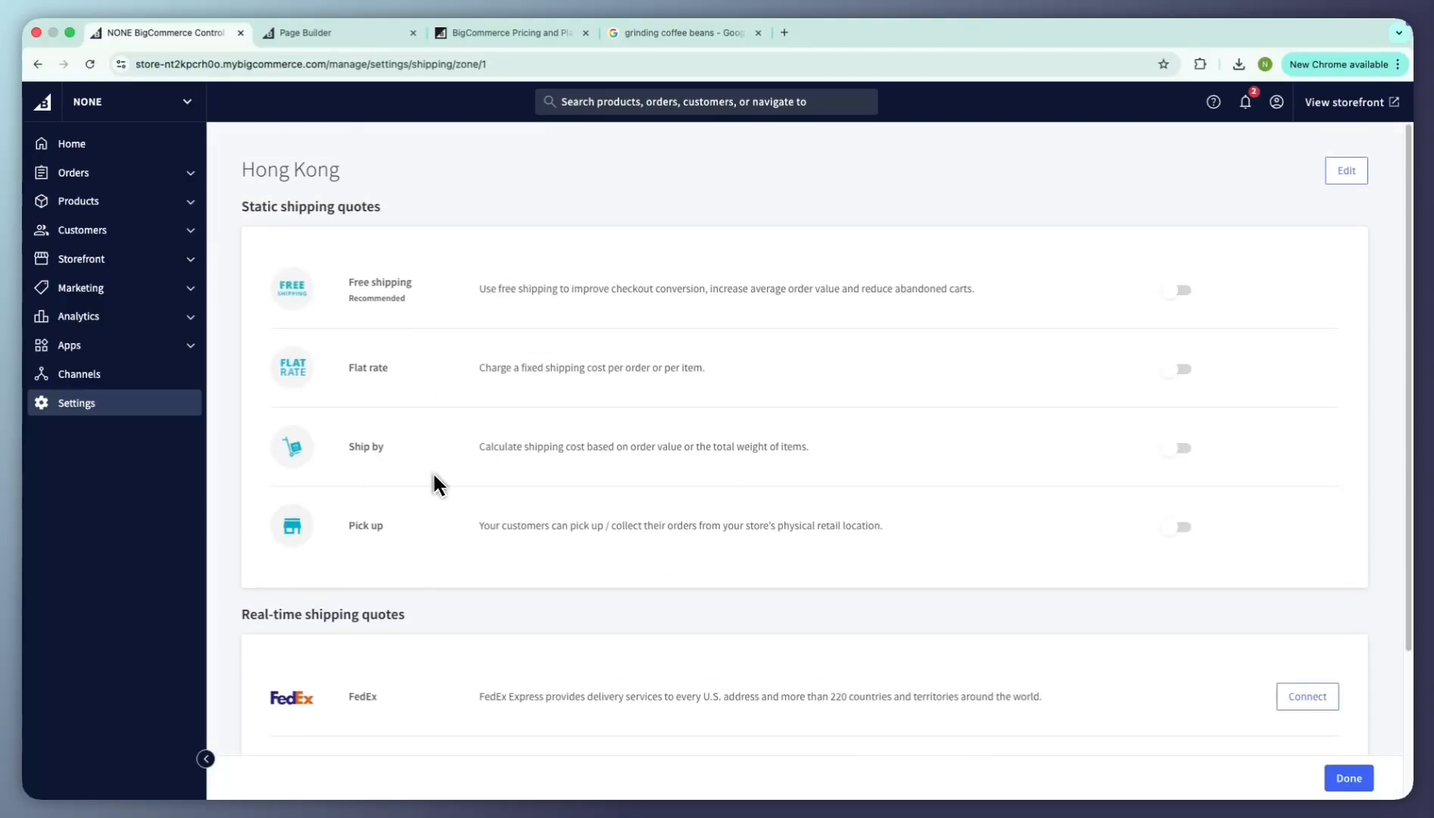
scroll(468, 542, "down", 3)
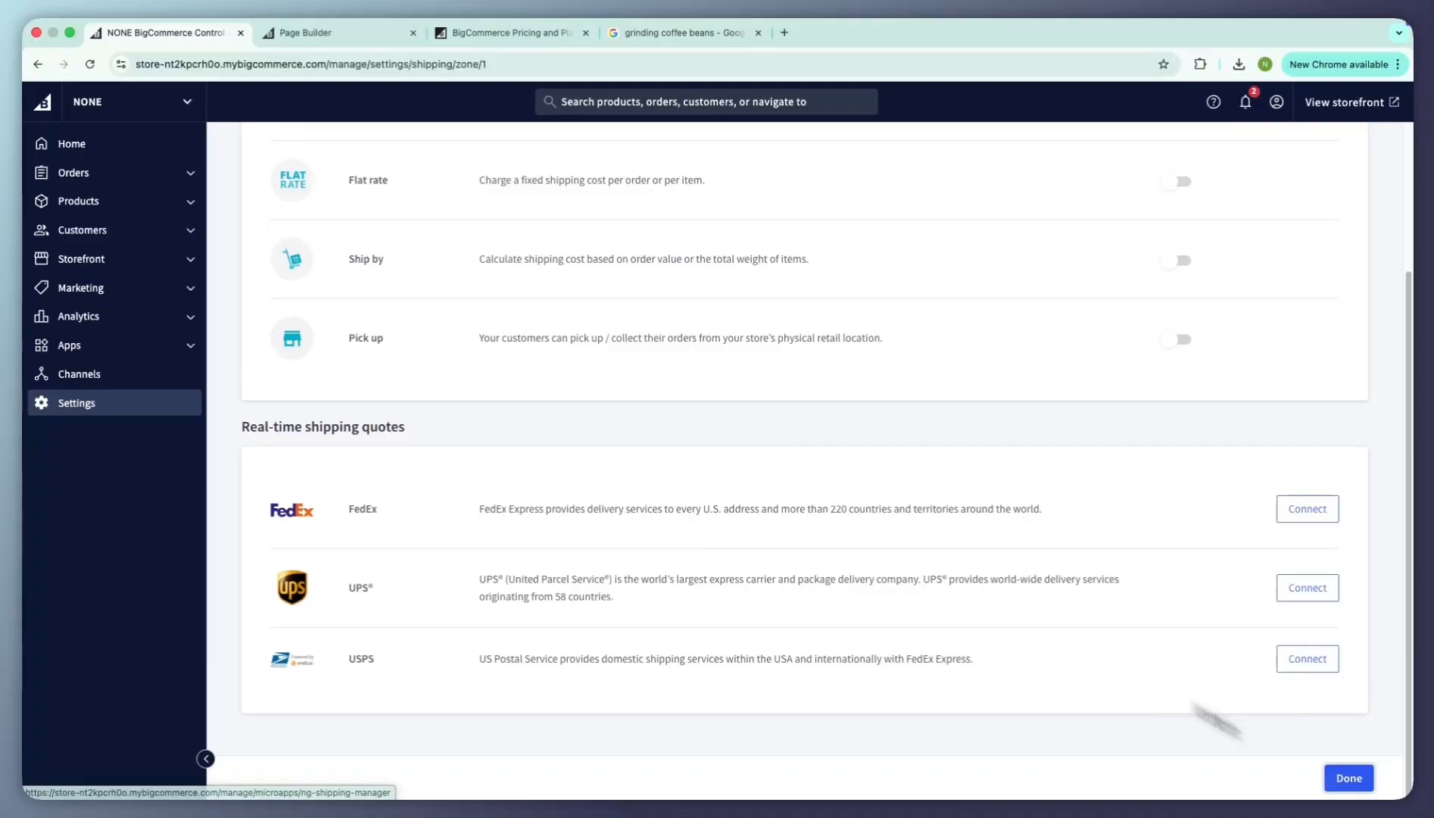
left_click(1347, 777)
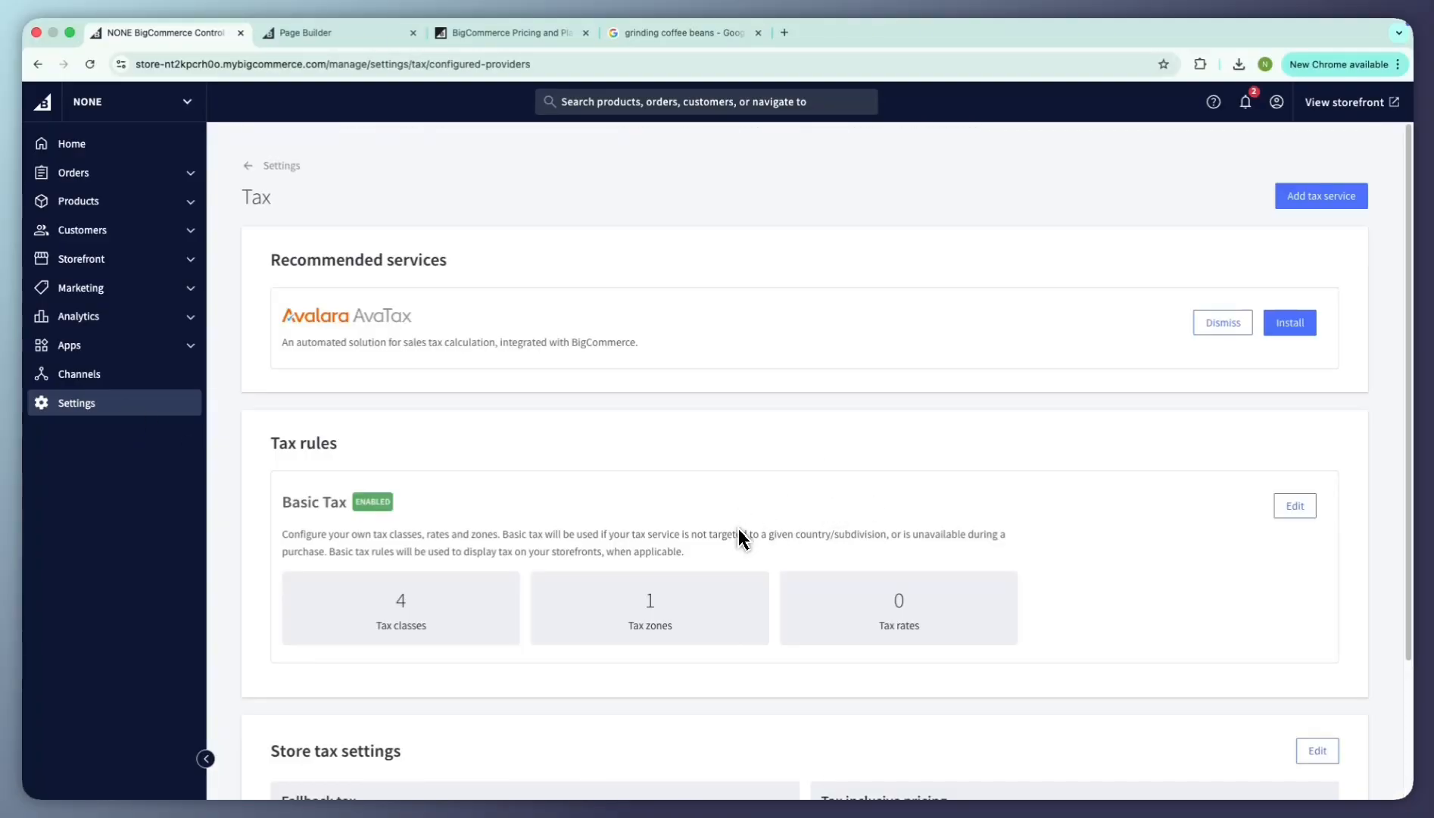
Step: Review the store's tax settings and open the Basic Tax configuration to examine its tax classes
scroll(742, 529, "down", 2)
scroll(745, 515, "up", 2)
left_click(1295, 505)
left_click(328, 215)
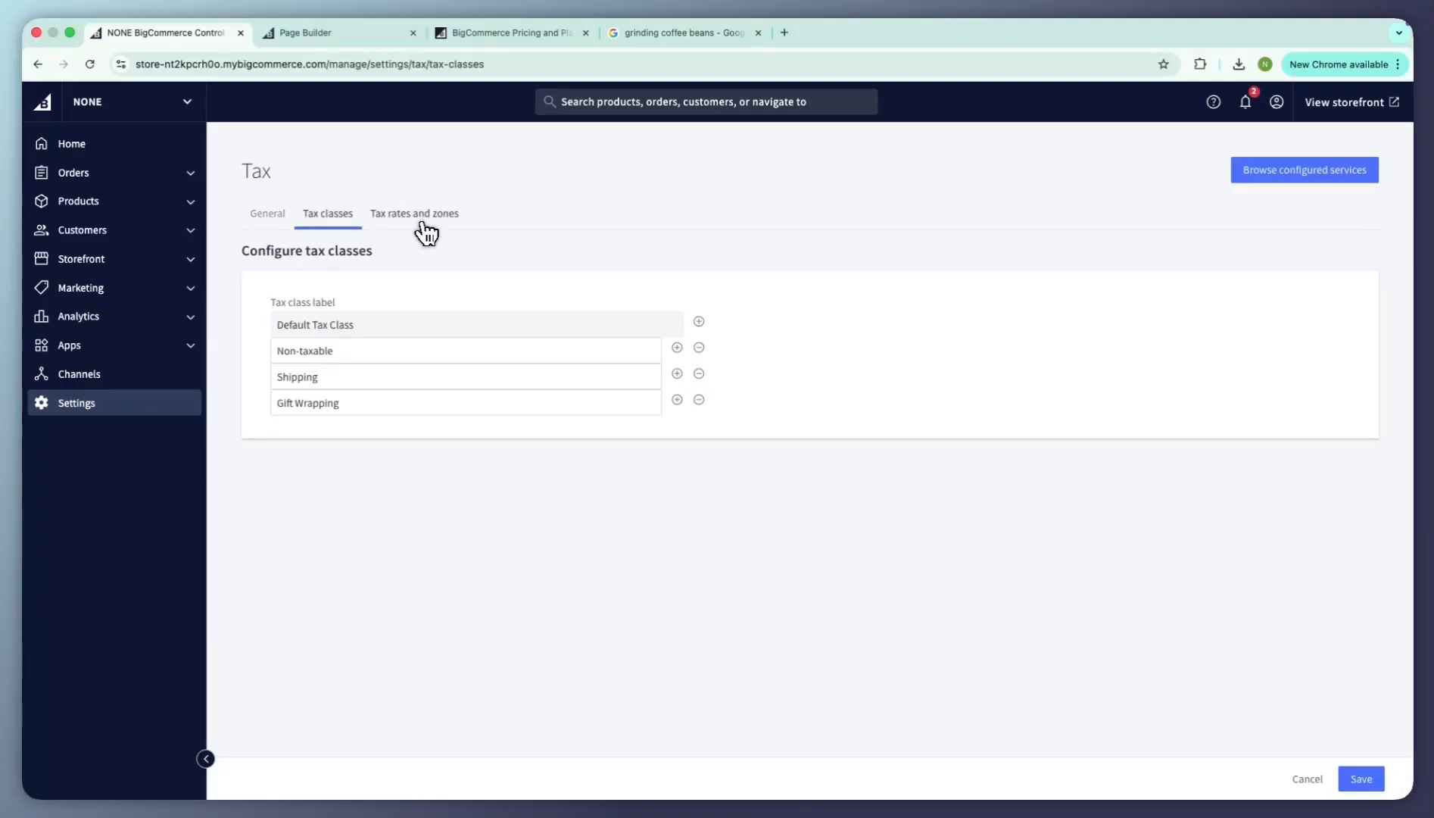